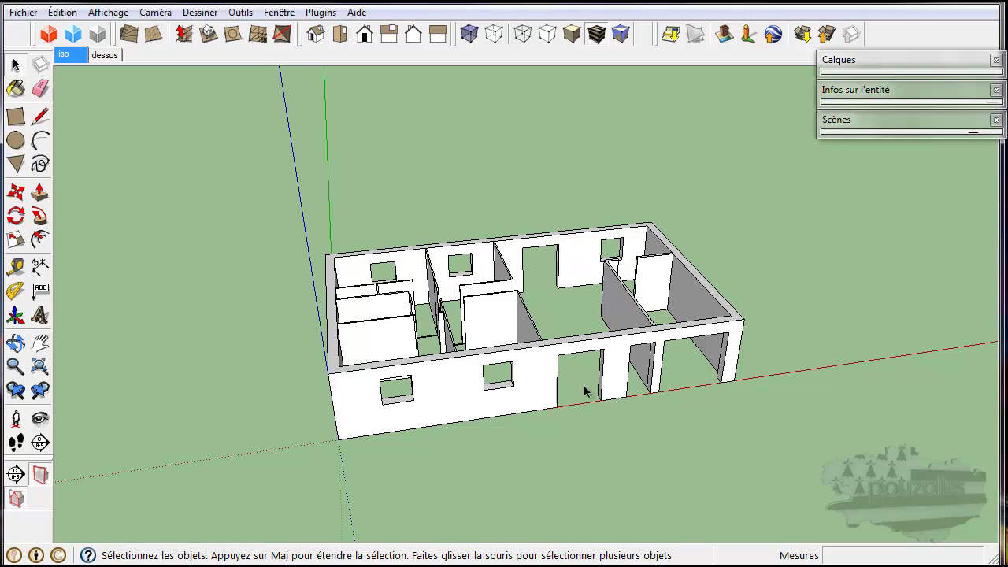
Draw a 2.15 m by 1.60 m rectangle filling the door opening in the front wall, flush with the outer face.
scroll(593, 403, up, 5)
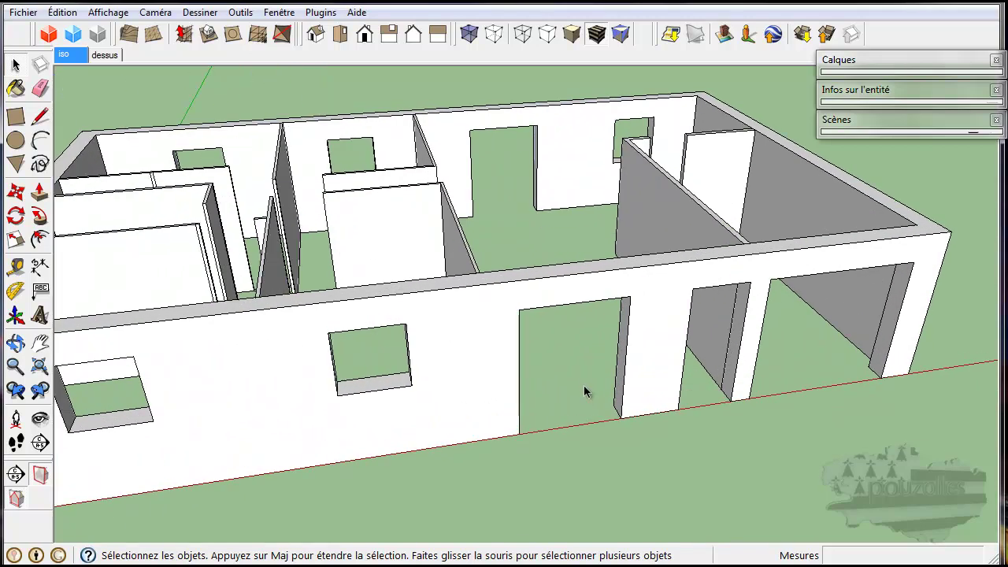
middle_drag(589, 391, 579, 345)
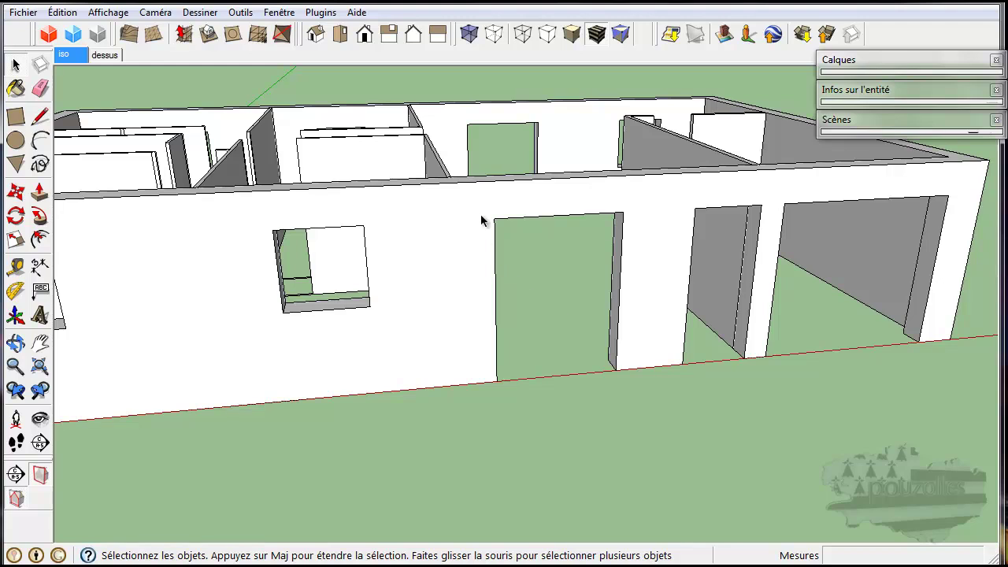
click(15, 117)
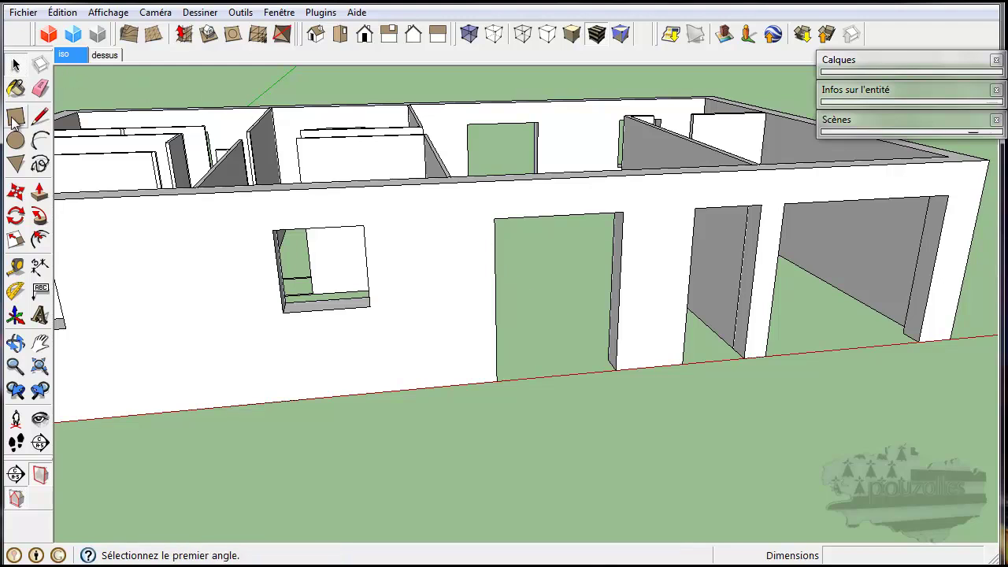
click(497, 381)
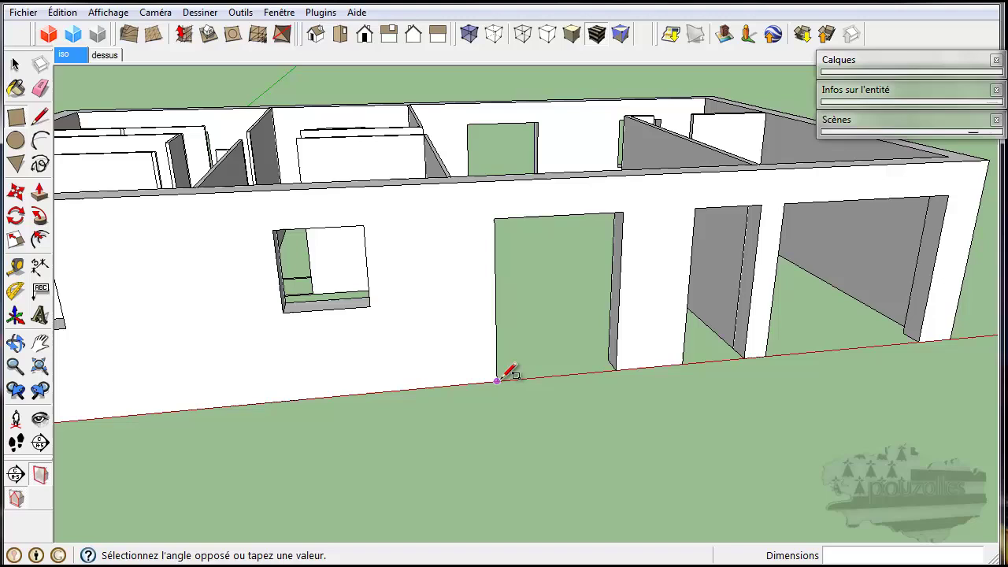
click(623, 211)
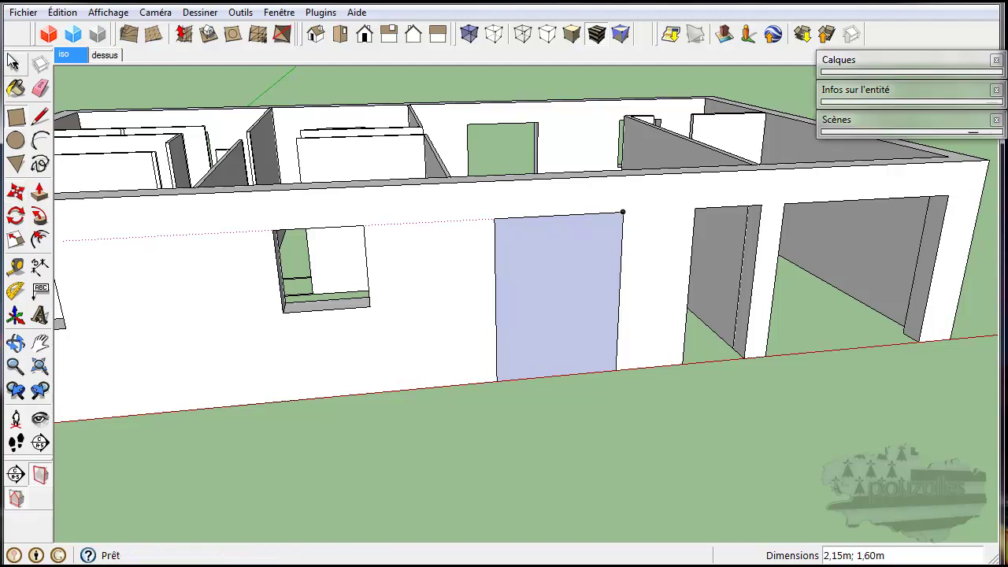
Reverse the new door face so its front side points outward.
right_click(561, 275)
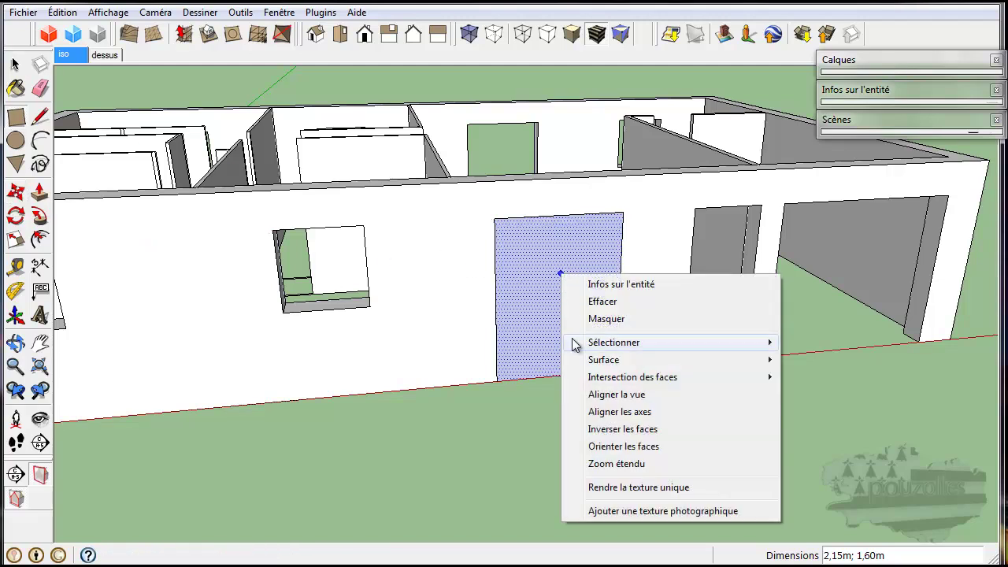
click(572, 429)
key(l)
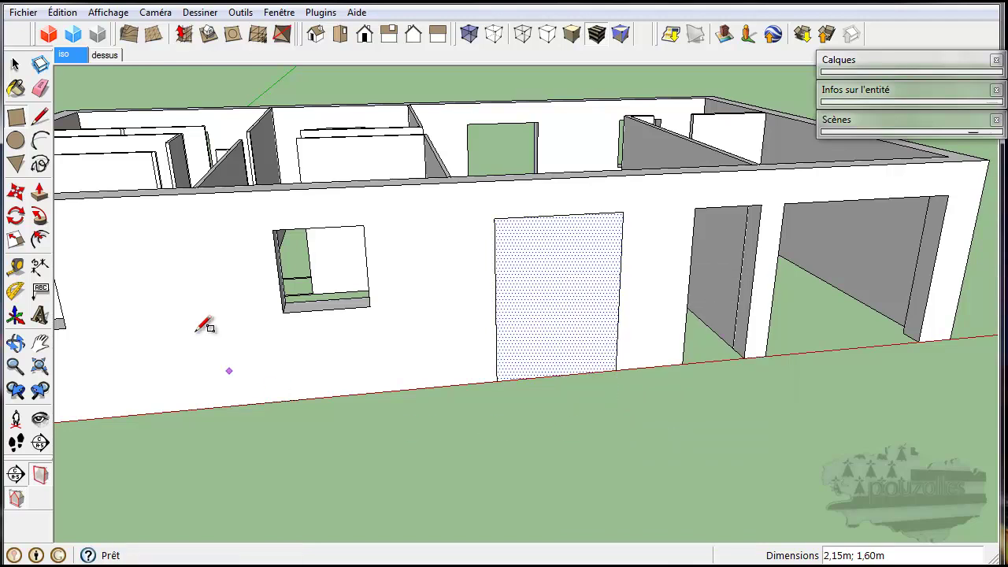
click(17, 66)
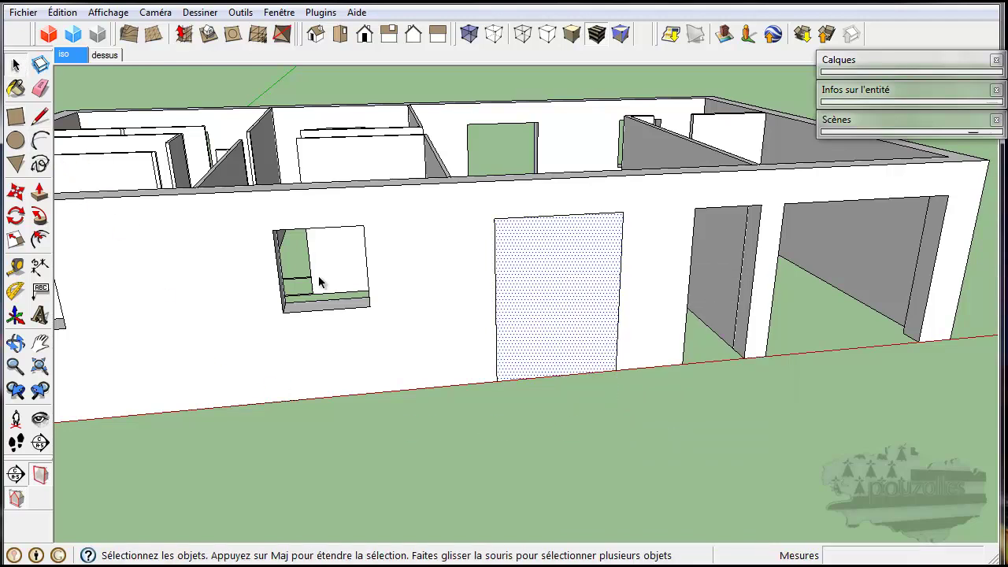
Offset the door face's outline inward by 0.05 m to form the outer frame.
middle_drag(543, 381, 502, 347)
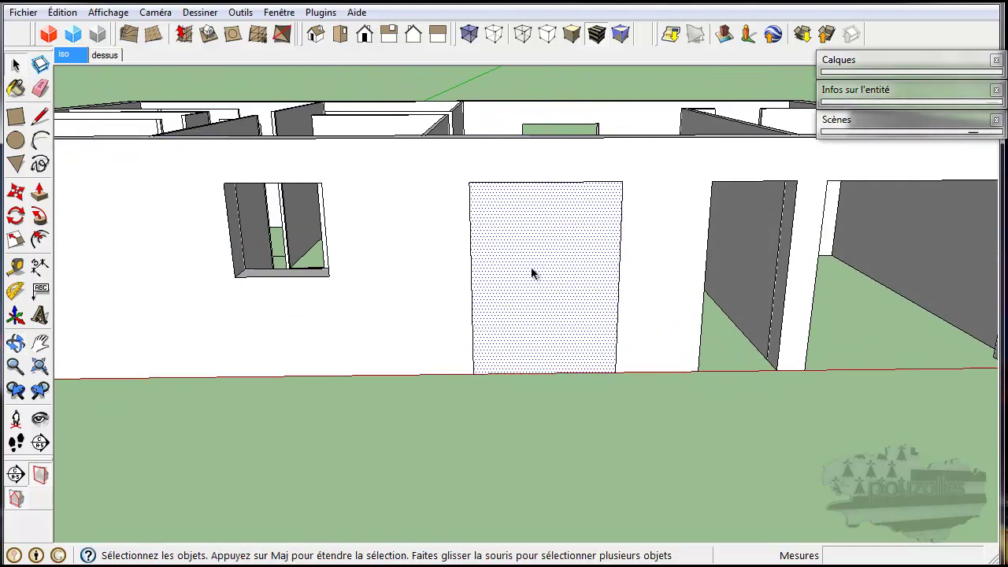
scroll(533, 252, up, 3)
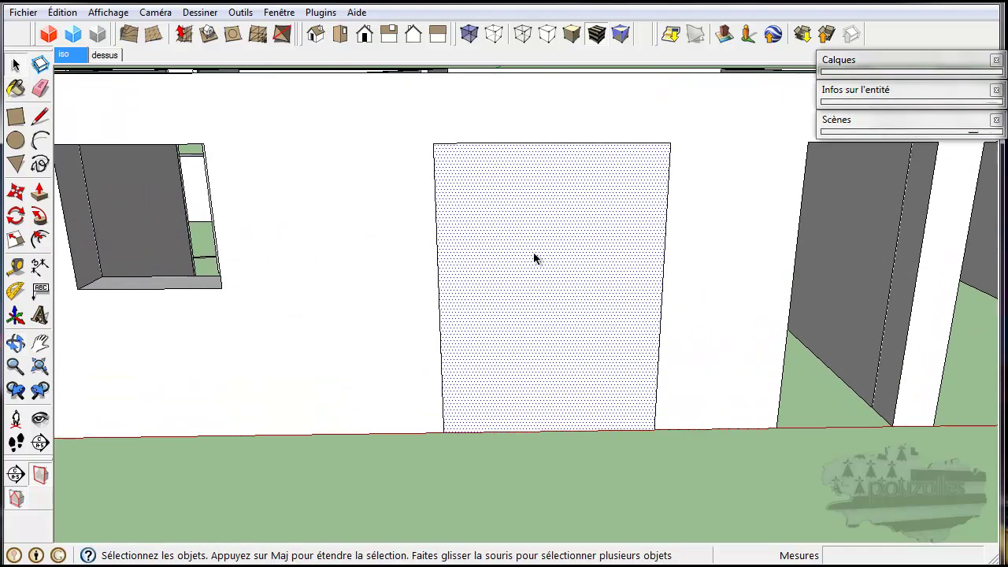
scroll(533, 252, up, 1)
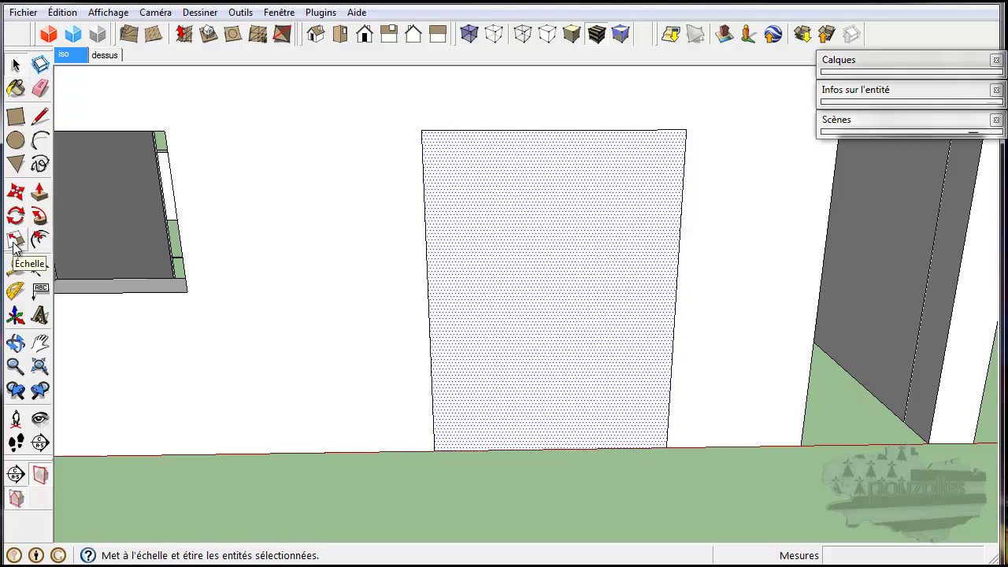
click(39, 239)
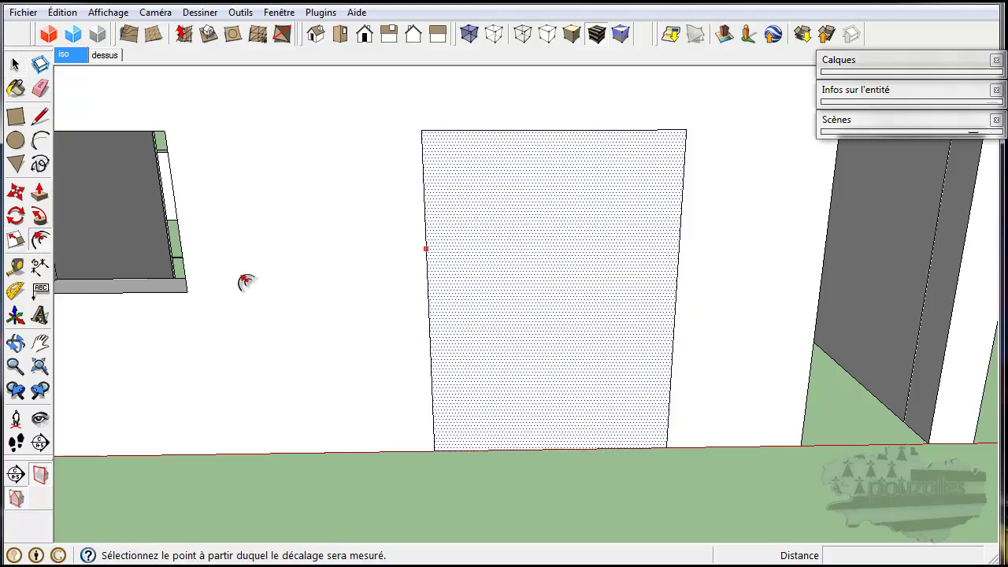
click(560, 300)
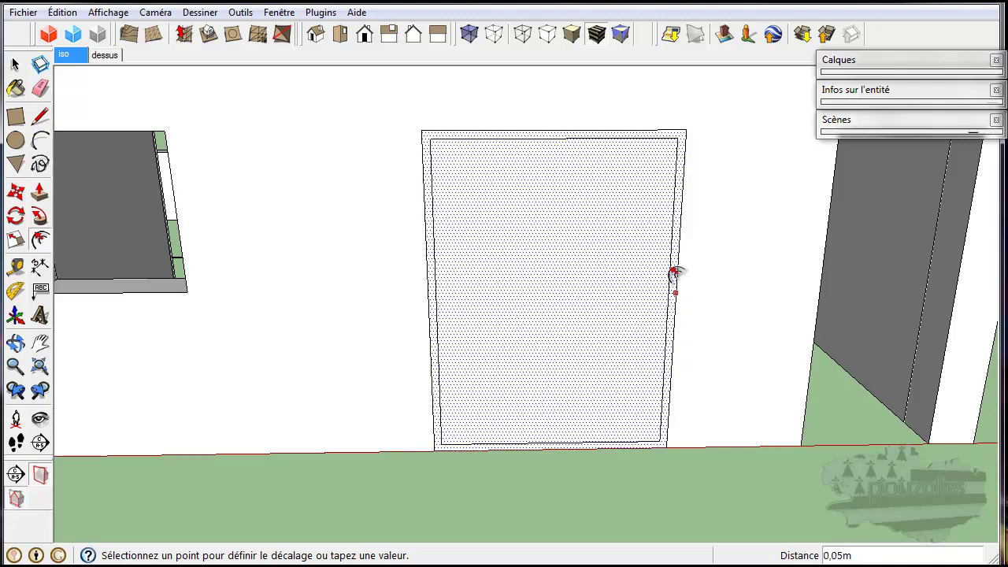
click(674, 272)
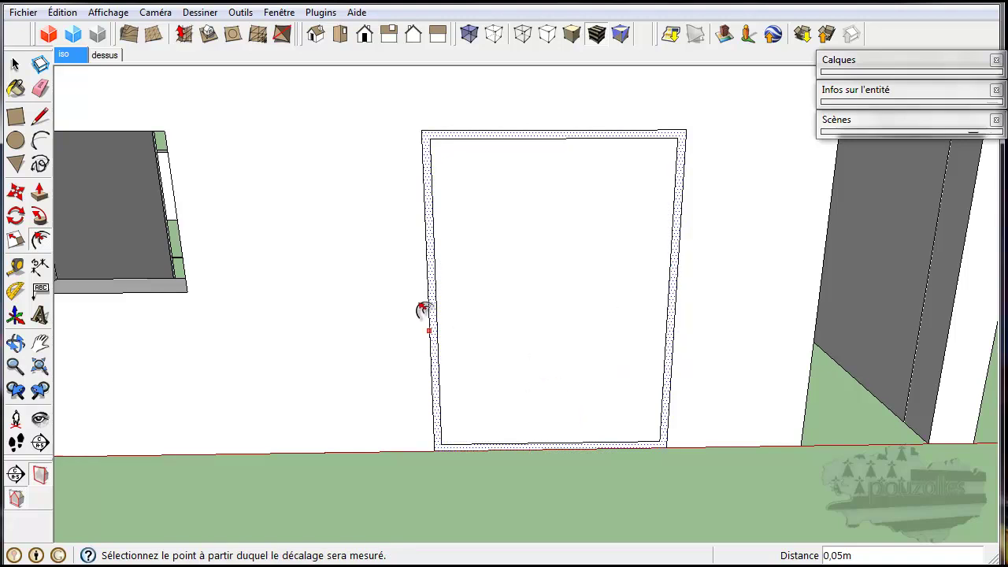
Move the bottom edge of the offset outline down 0.05 m onto the ground line.
click(16, 65)
click(530, 445)
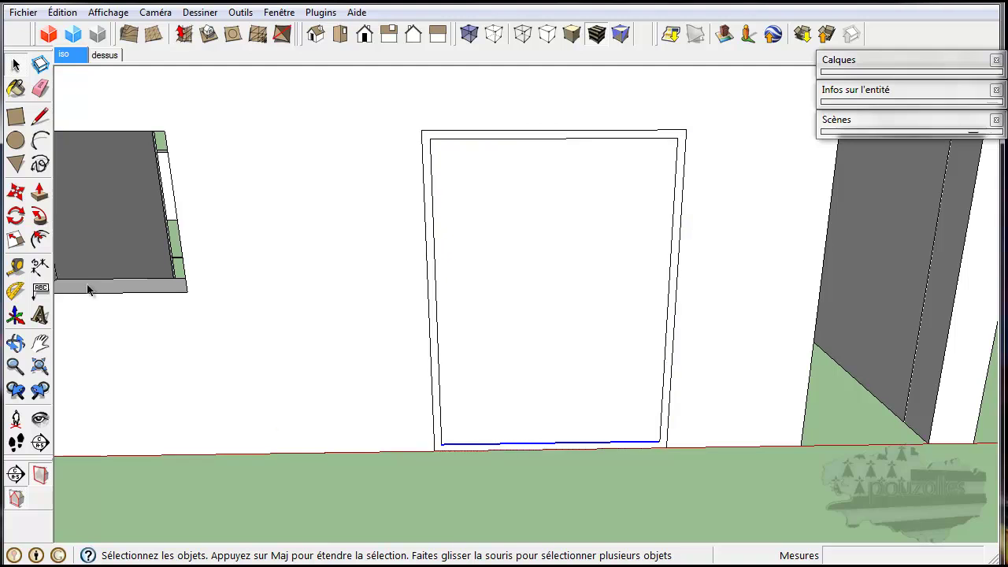
click(16, 191)
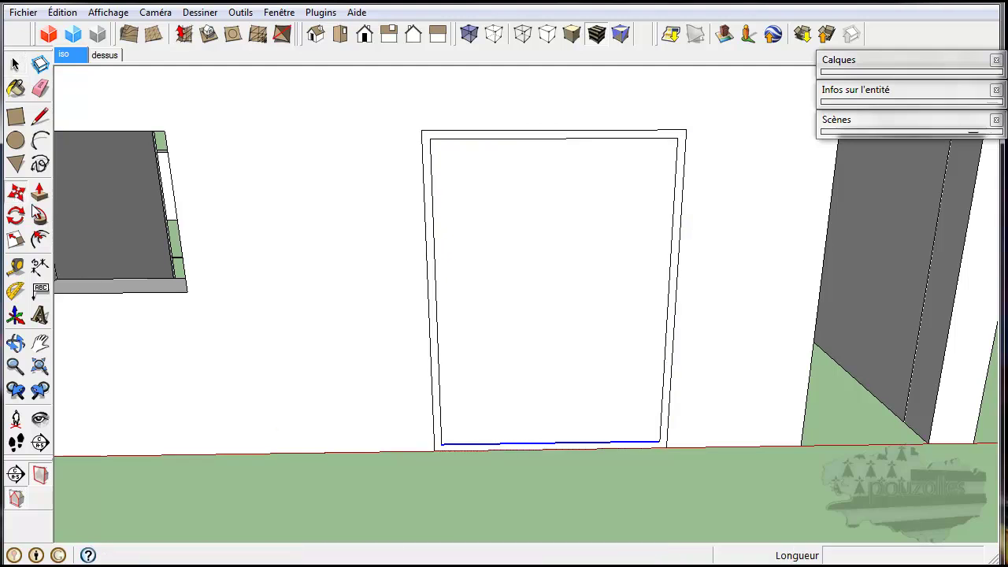
click(539, 442)
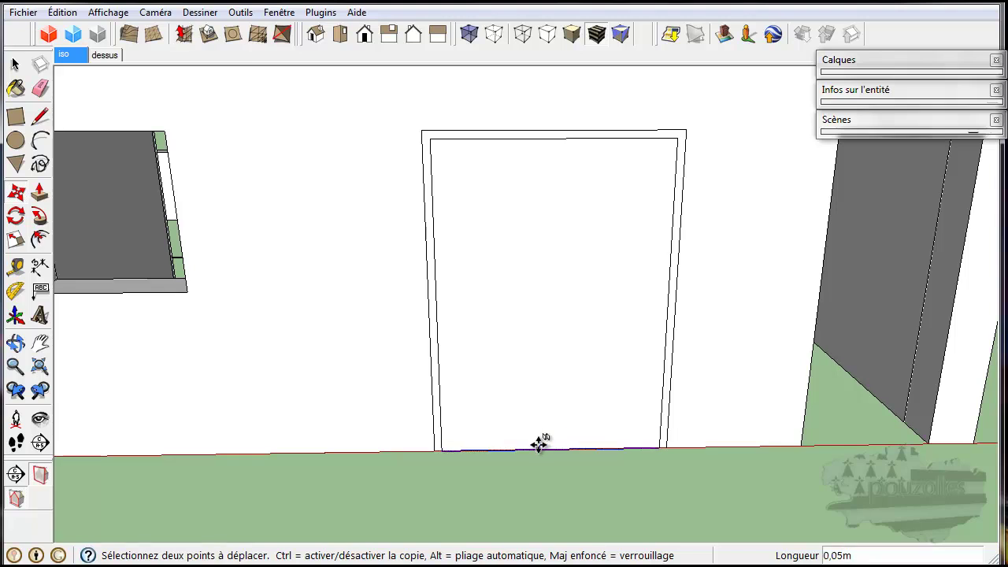
click(539, 448)
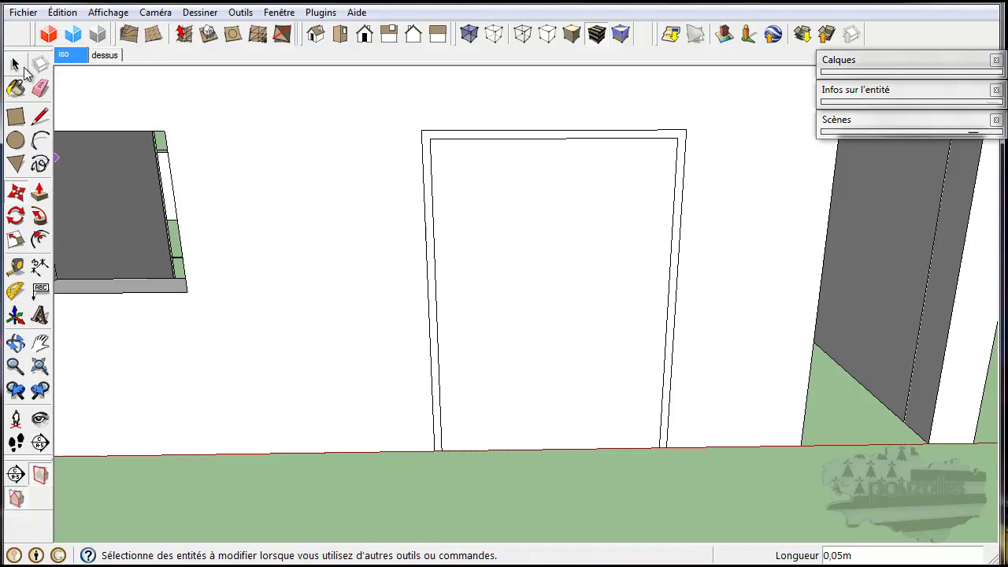
Push the door's inner panel 0.05 m back into the wall, leaving the surrounding frame in place.
click(39, 192)
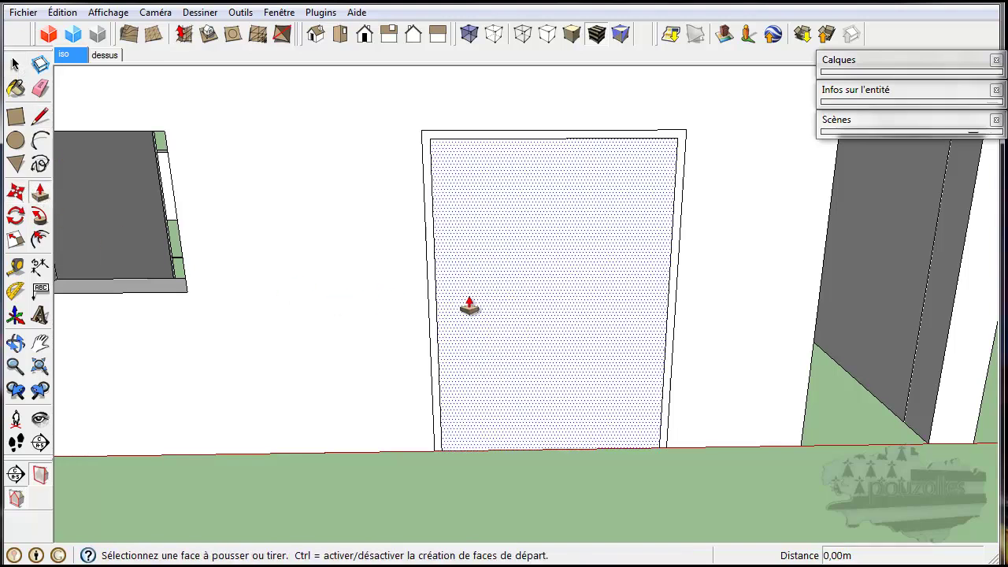
scroll(638, 331, up, 3)
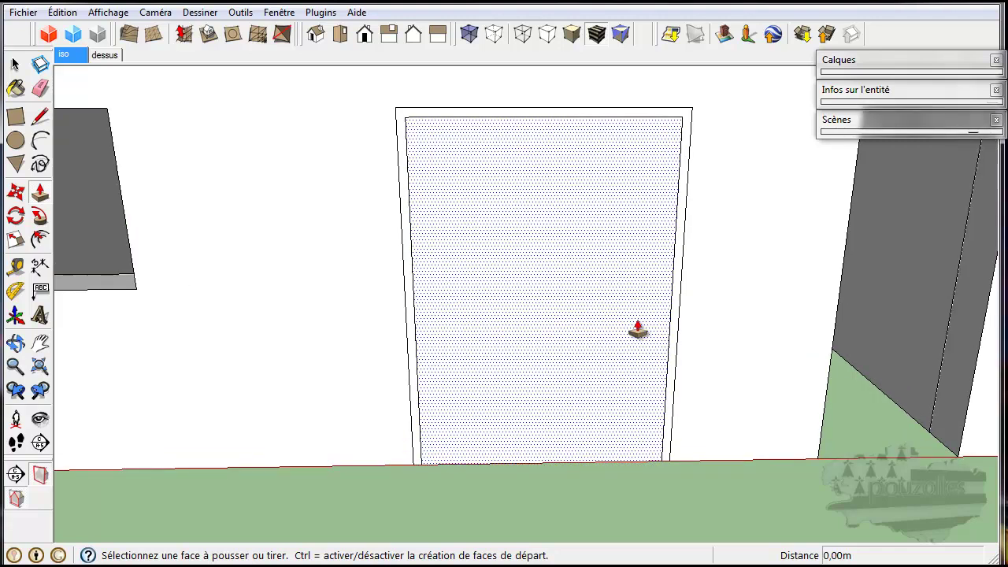
click(636, 330)
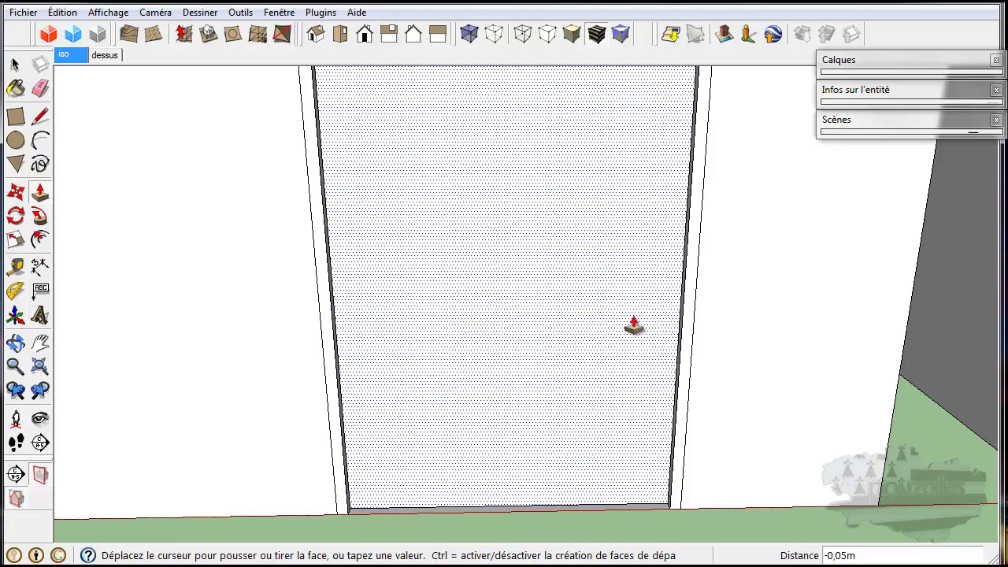
click(634, 325)
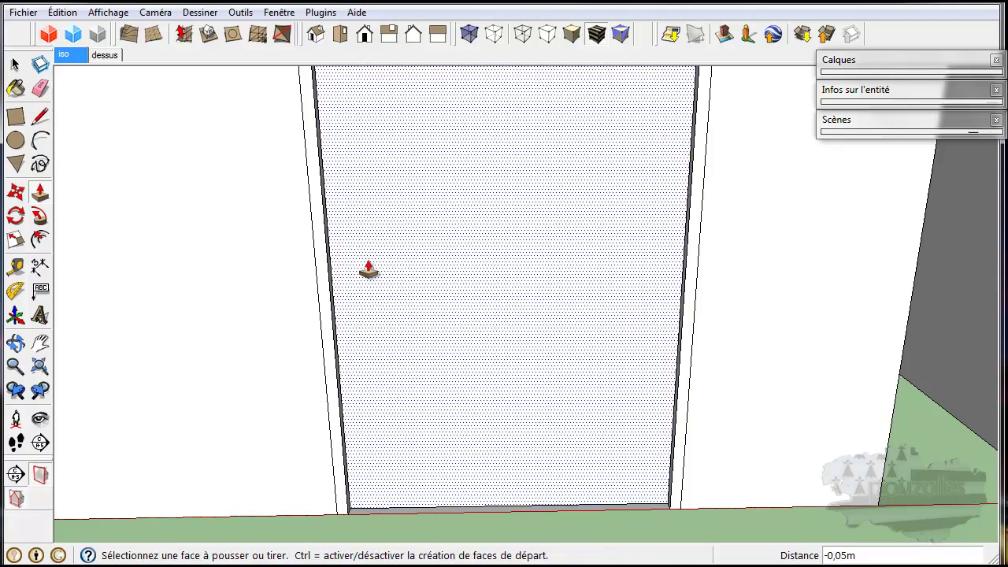
Offset the outline of the recessed door panel inward by about 0.05 m.
click(41, 241)
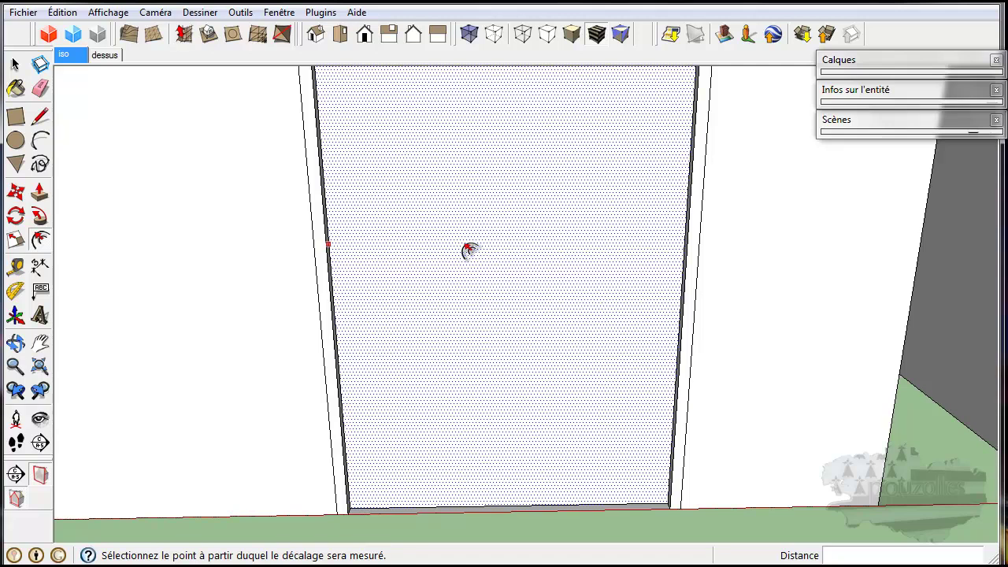
click(468, 249)
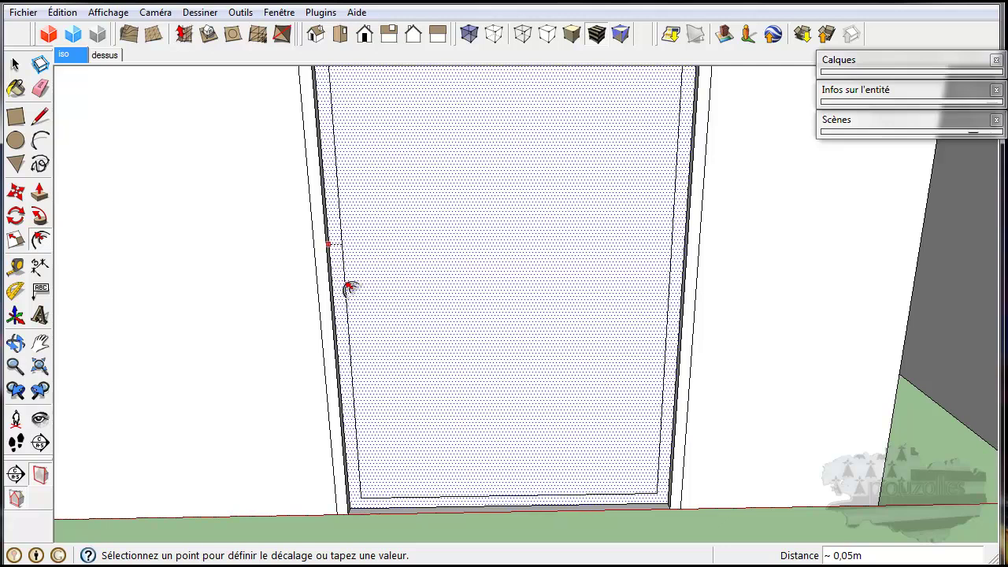
click(349, 287)
scroll(404, 400, down, 3)
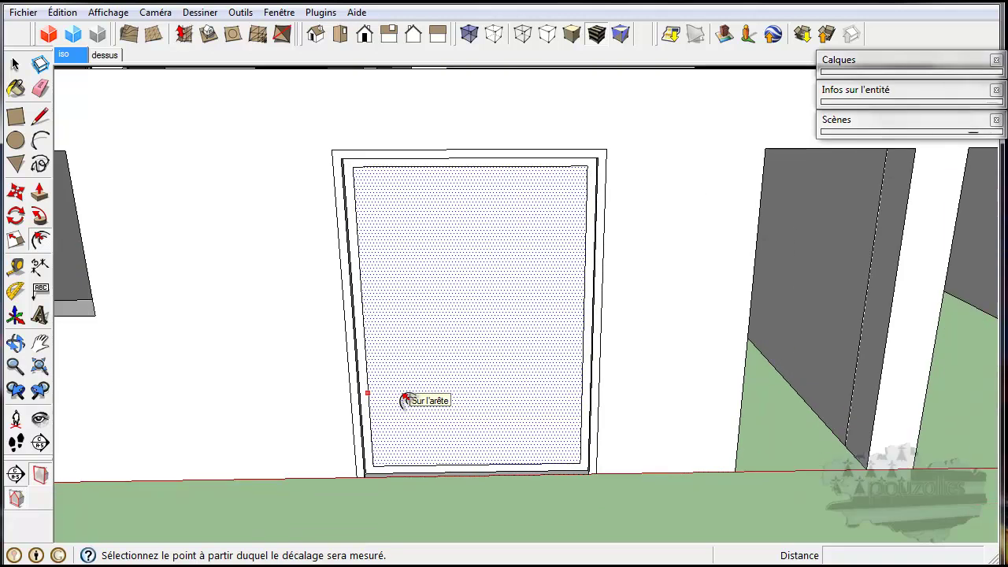
middle_drag(405, 400, 504, 382)
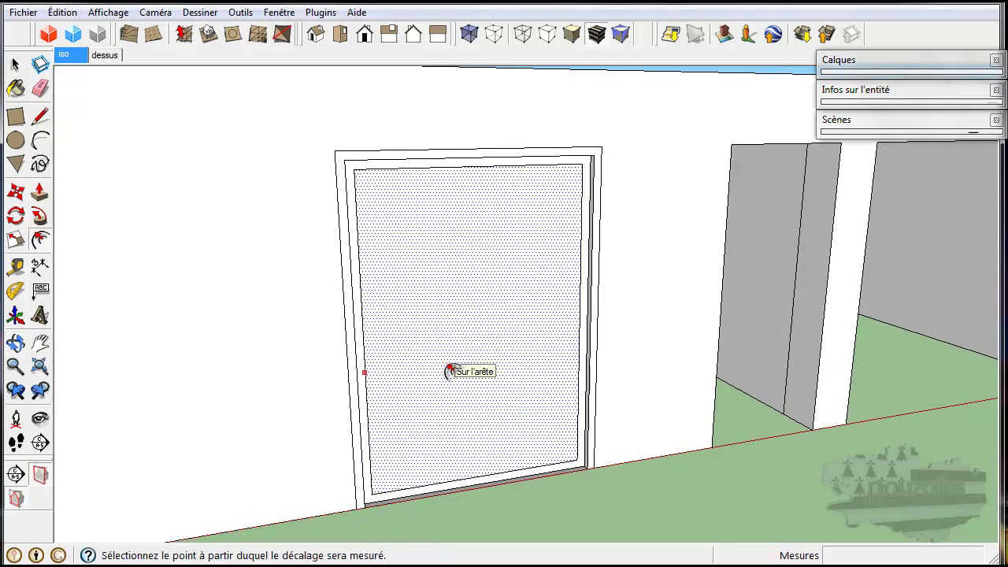
key(Escape)
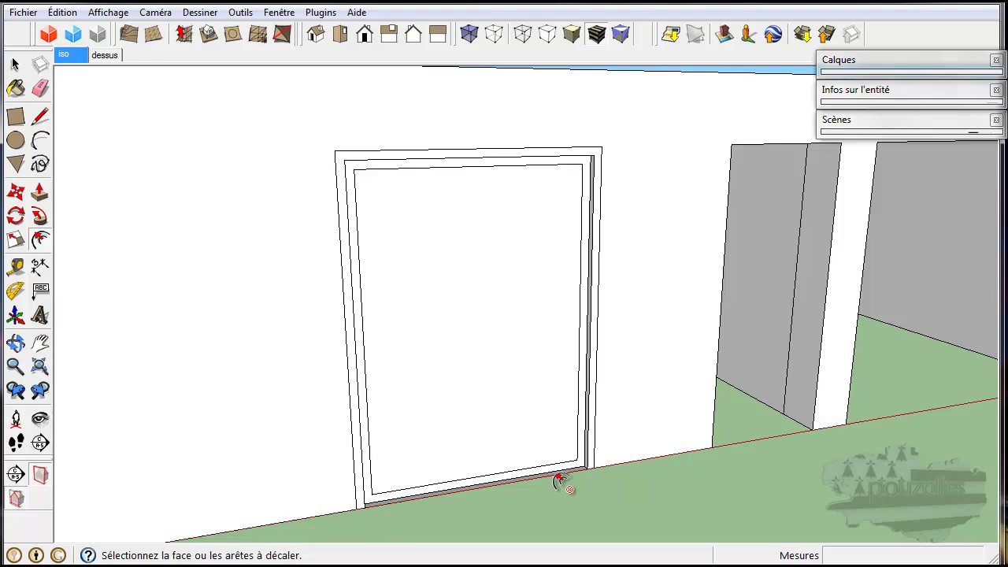
click(461, 472)
key(Escape)
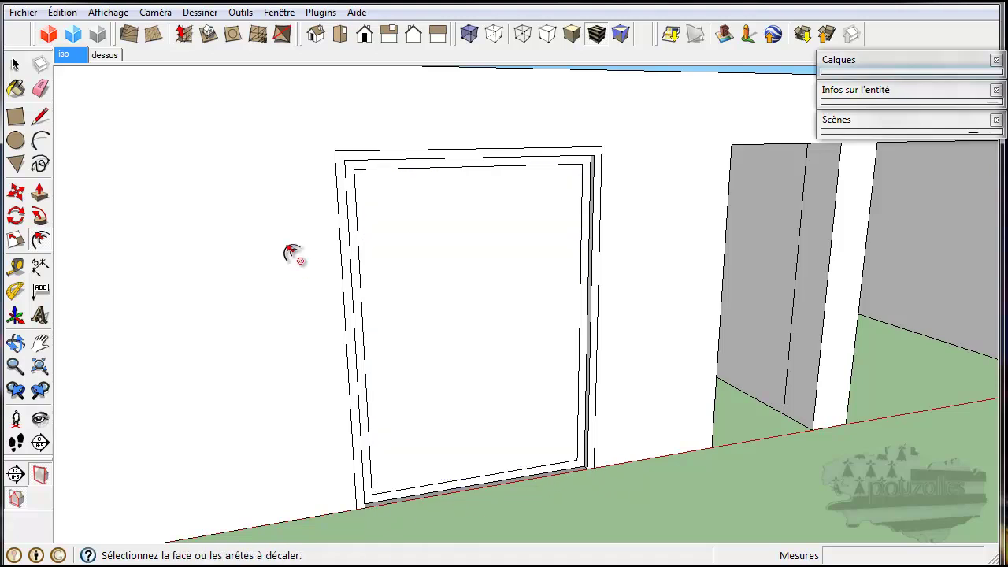
Push the innermost door panel inward to recess it behind the second frame.
click(39, 193)
click(458, 310)
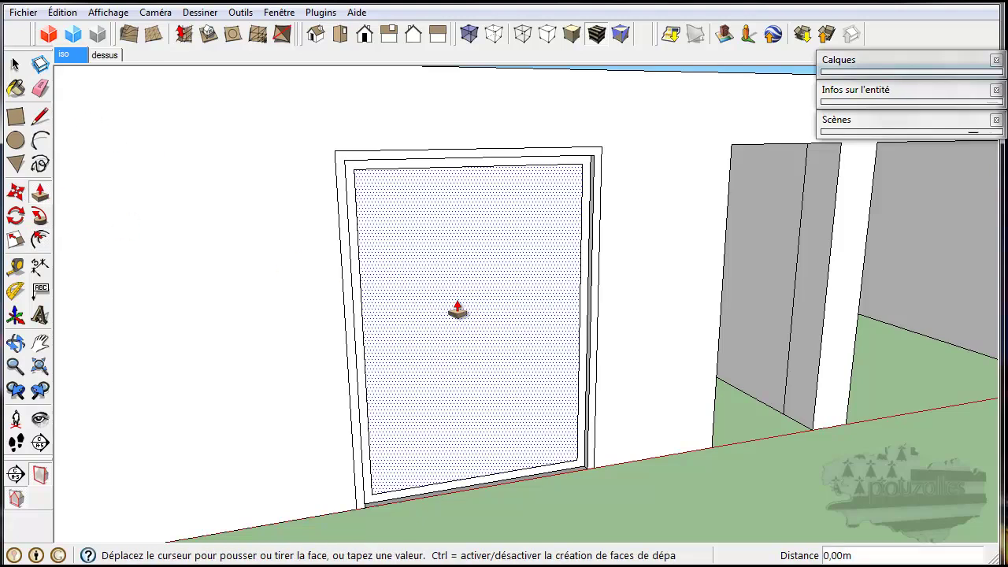
click(457, 310)
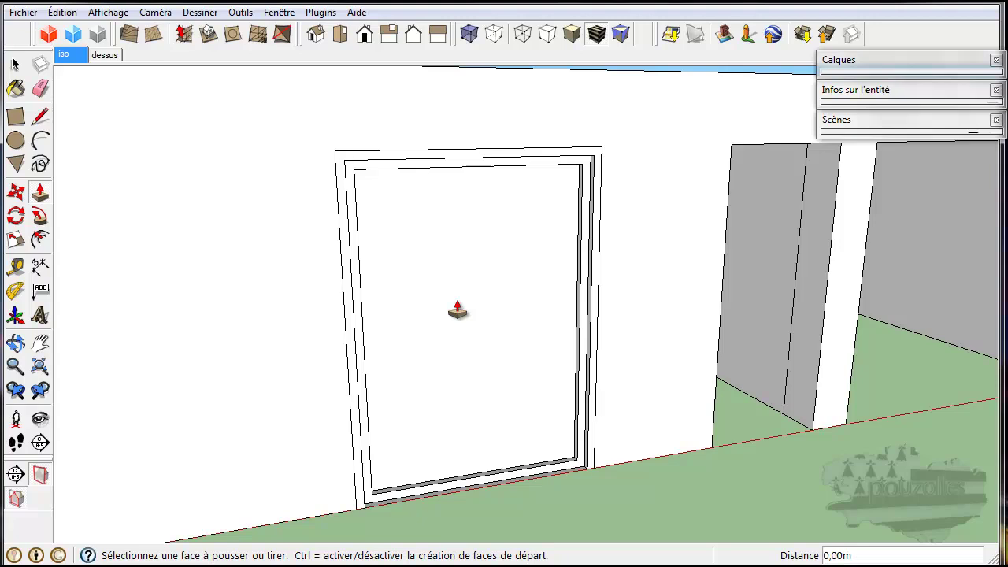
Draw a 2.15 m by 1.60 m rectangle across the door opening, flush with the wall's inner face.
middle_drag(457, 310, 745, 299)
middle_drag(336, 134, 528, 254)
scroll(103, 263, down, 4)
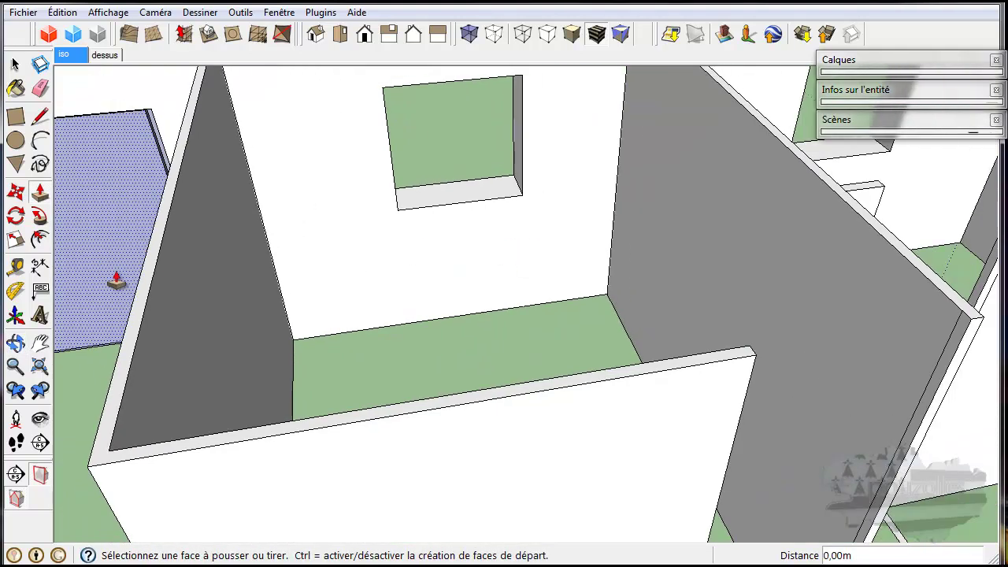
scroll(103, 280, up, 3)
middle_drag(103, 280, 353, 173)
scroll(325, 205, up, 4)
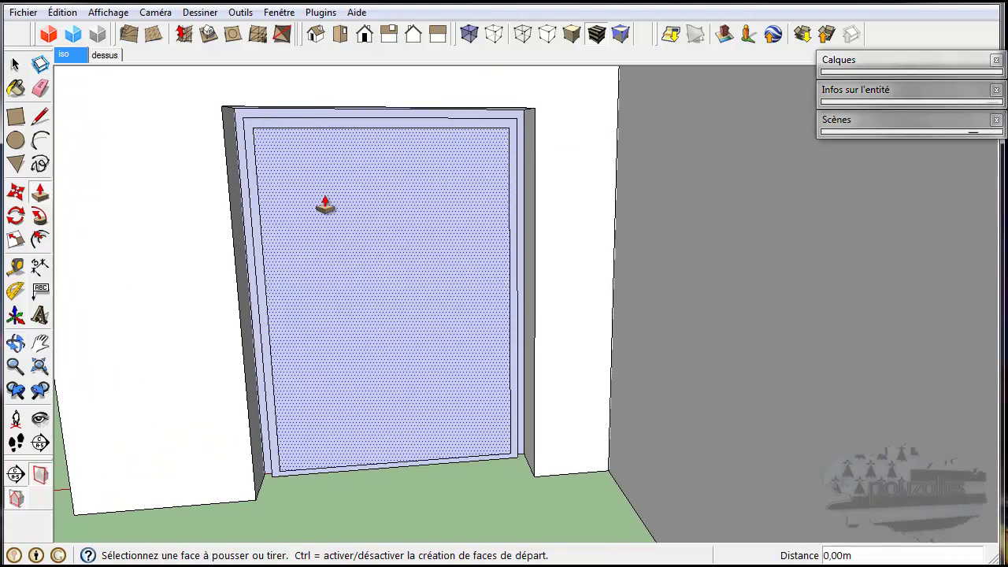
scroll(326, 205, up, 1)
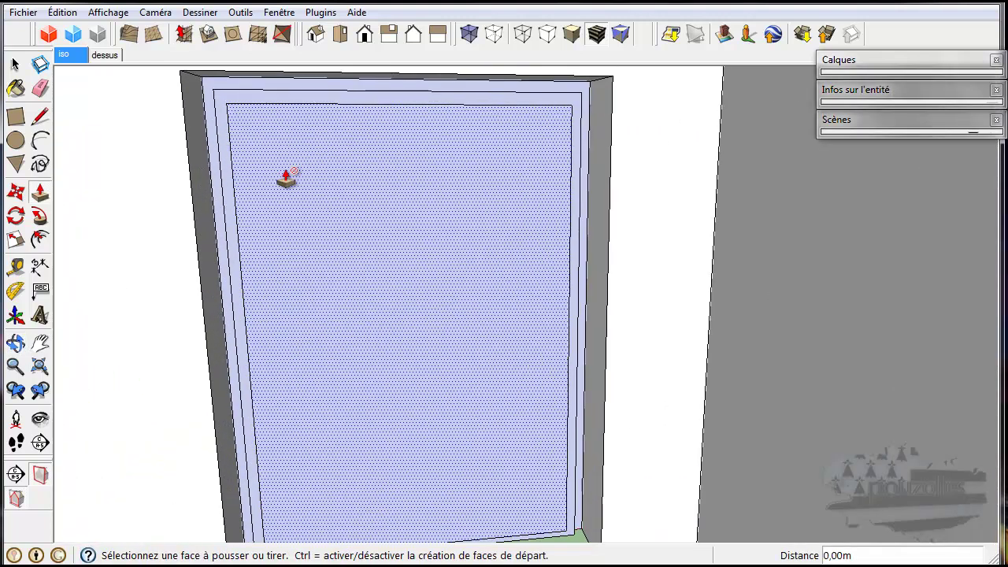
click(16, 116)
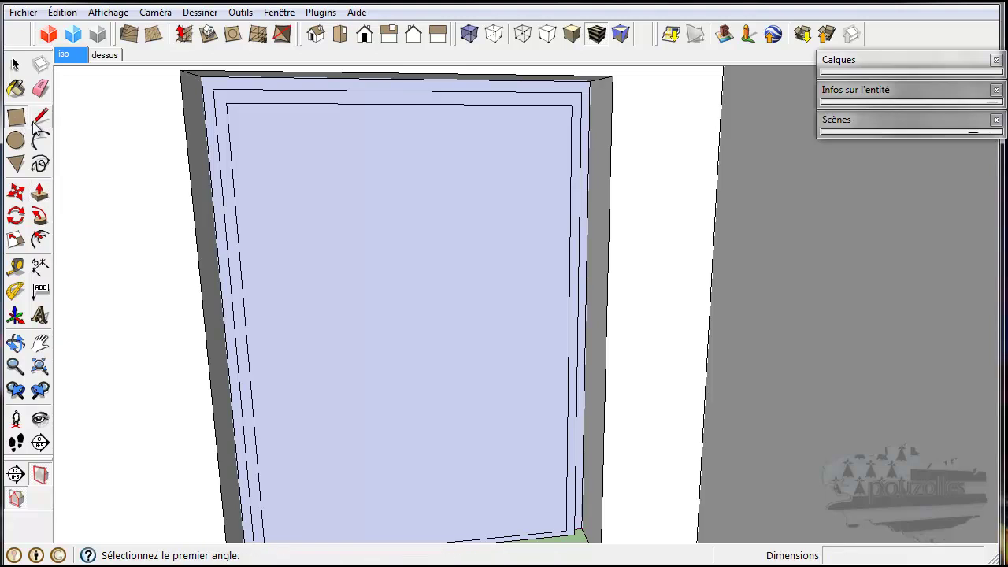
click(181, 70)
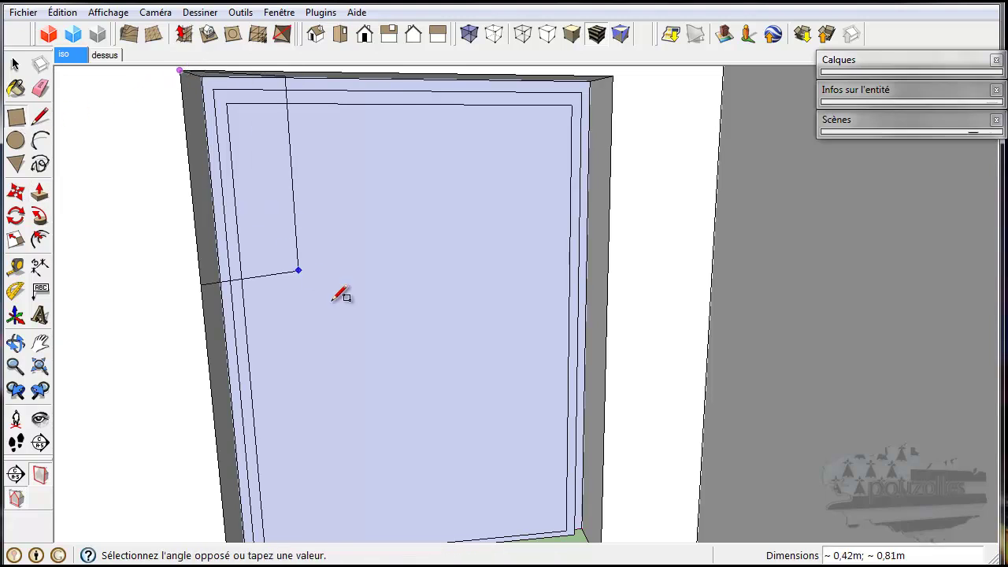
scroll(530, 443, down, 2)
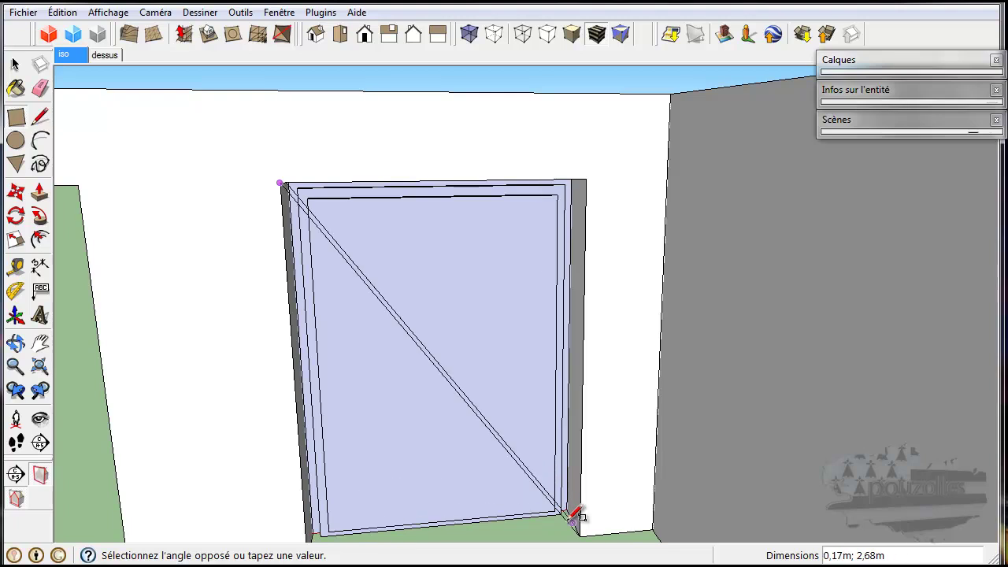
click(581, 534)
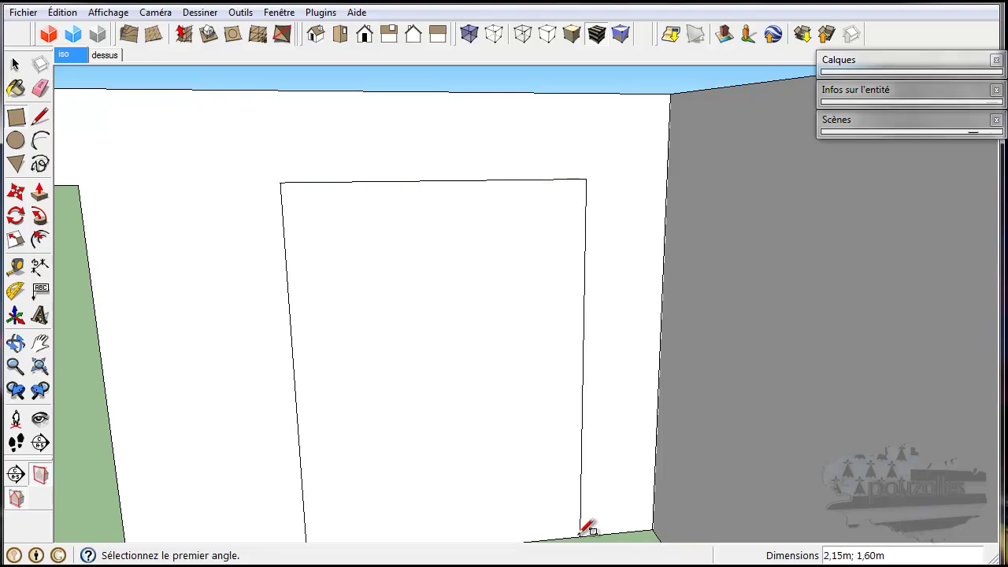
Try to extrude the rectangle by 0.13 m, undo it, and try to push the face back into the wall.
click(40, 191)
click(372, 314)
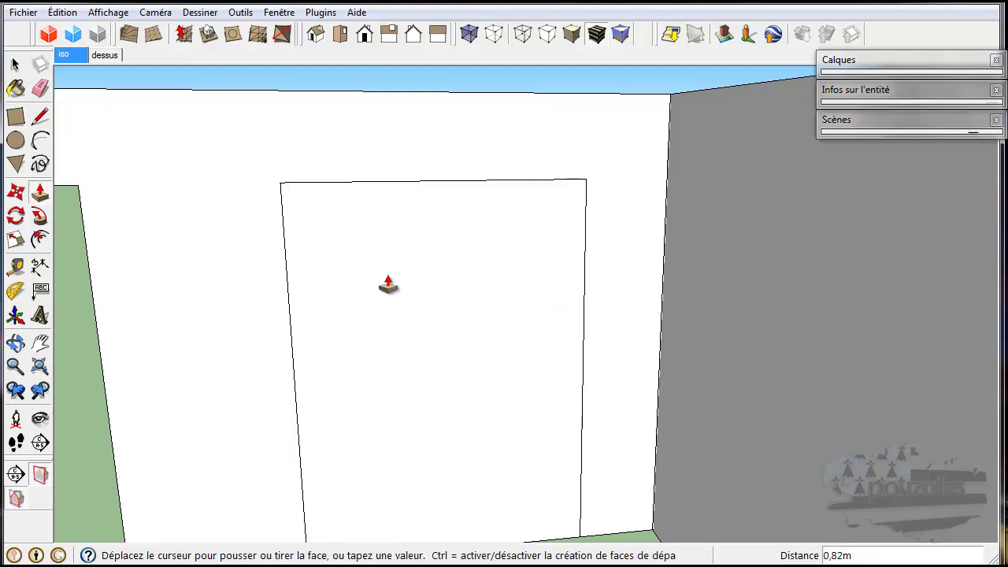
click(406, 316)
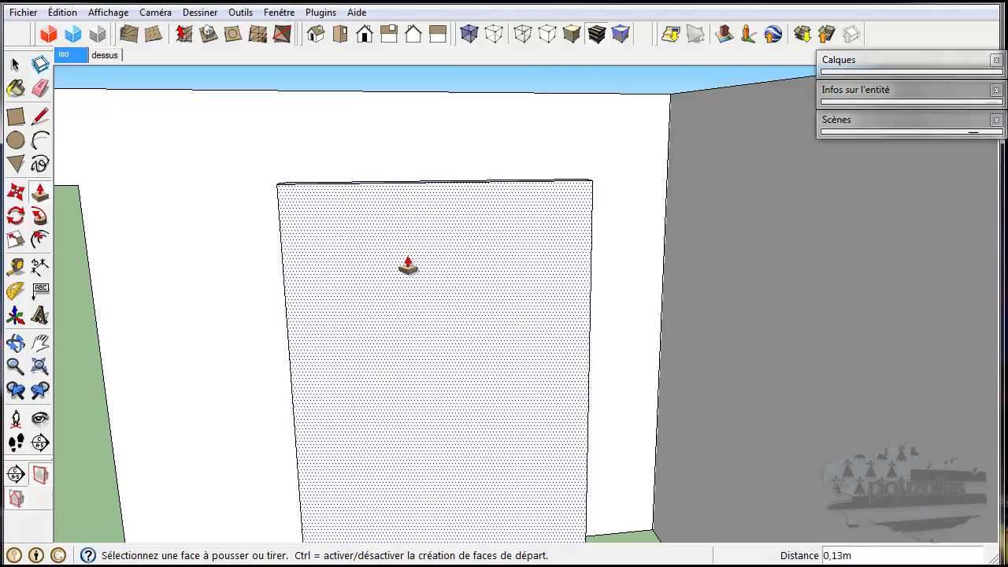
middle_drag(423, 342, 532, 343)
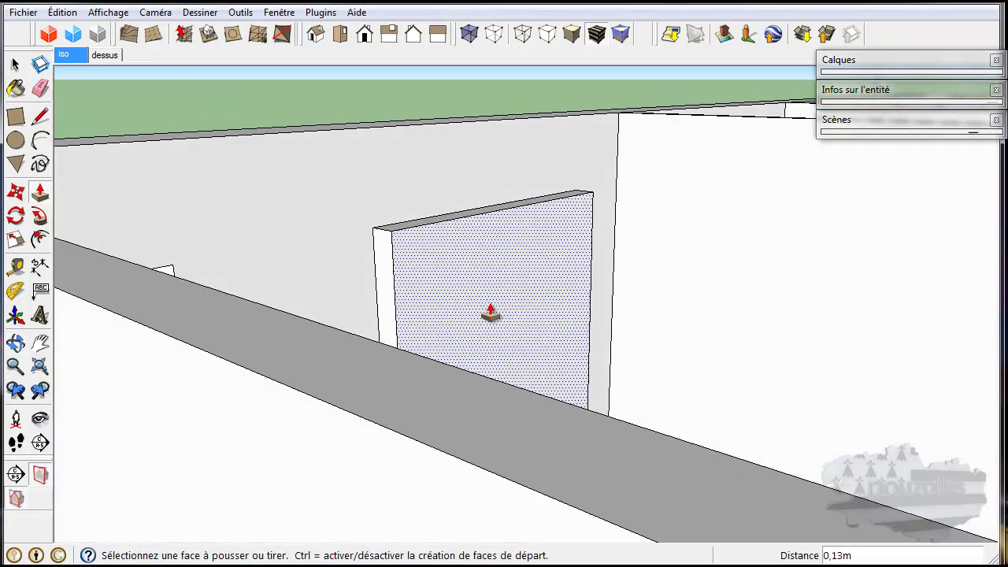
key(ctrl+z)
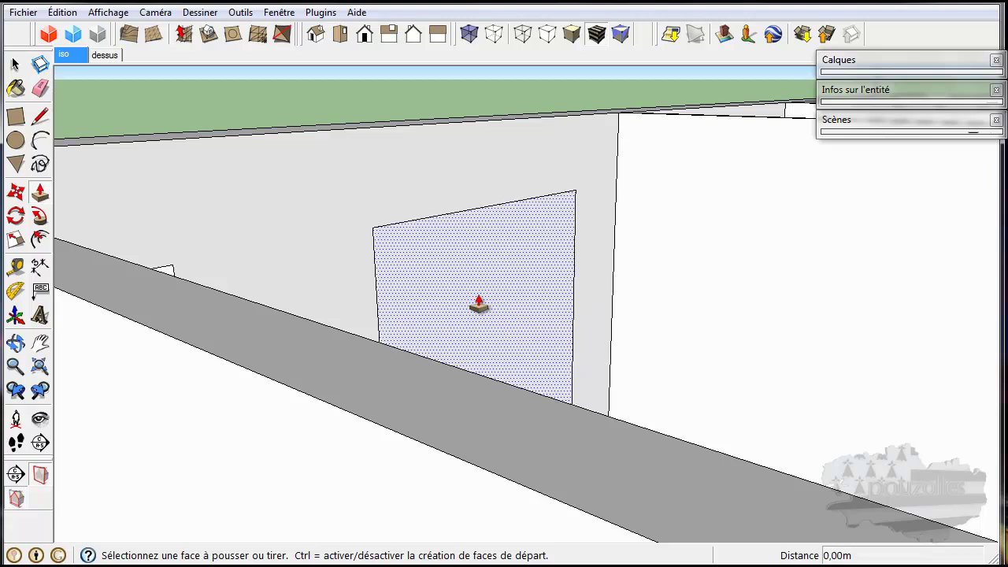
click(479, 304)
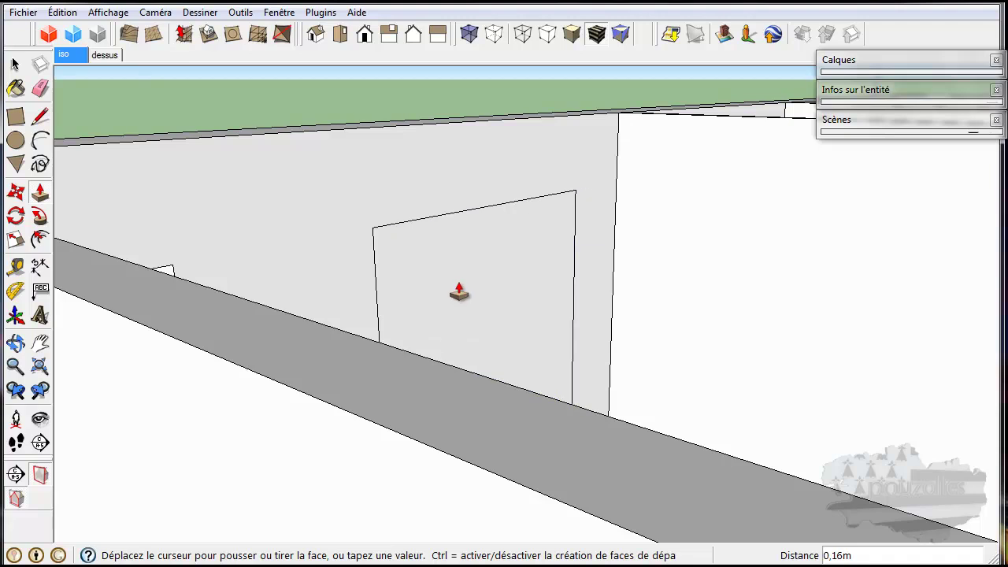
click(386, 234)
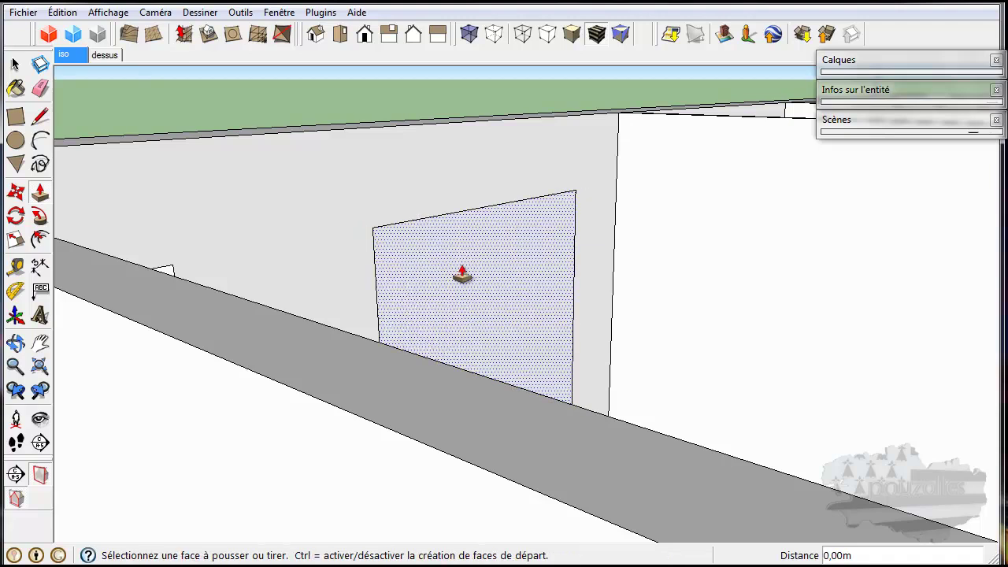
scroll(464, 275, down, 2)
middle_drag(477, 276, 513, 353)
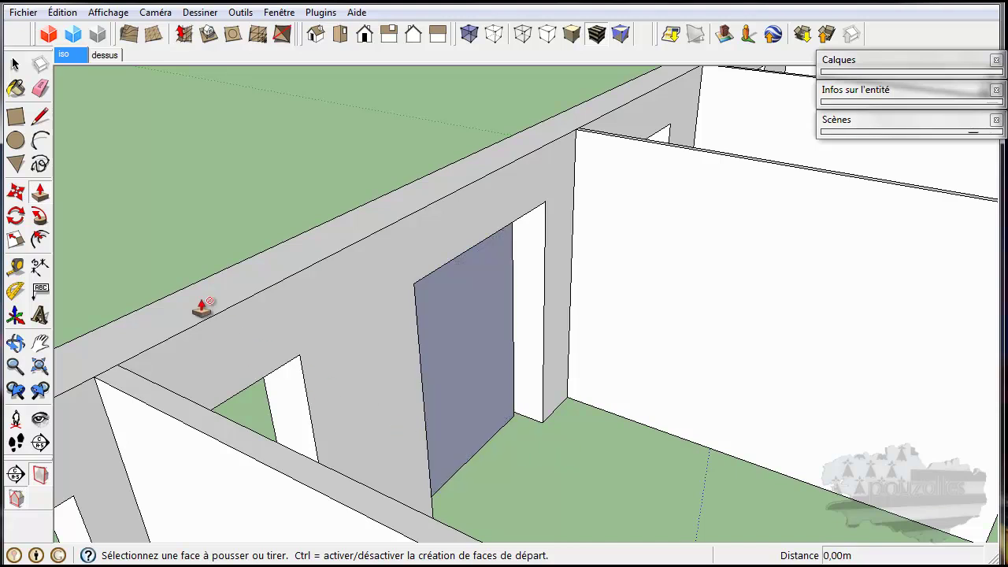
Start a line at the midpoint of the reveal's lower edge, inside the door opening.
click(41, 116)
scroll(543, 426, up, 3)
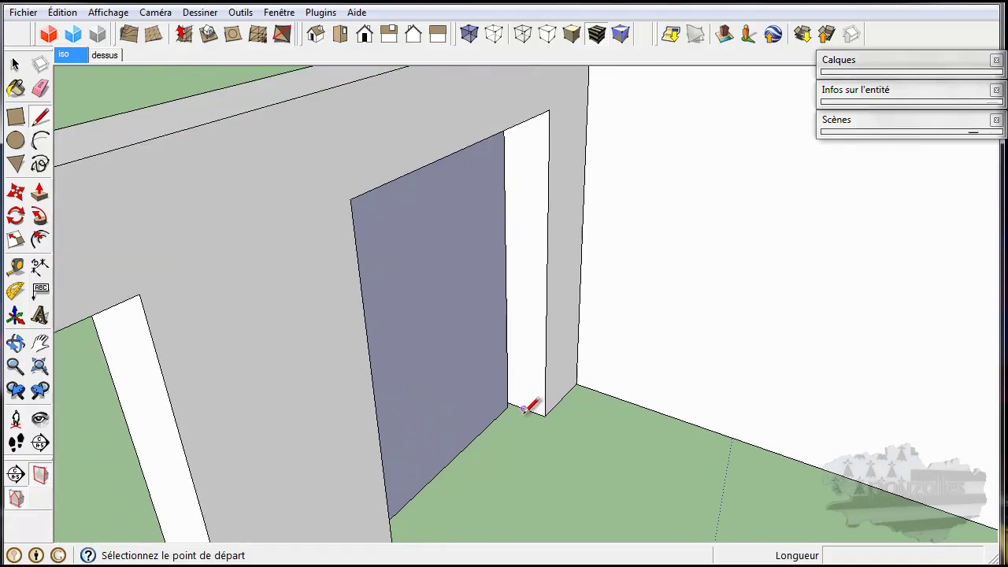
click(524, 408)
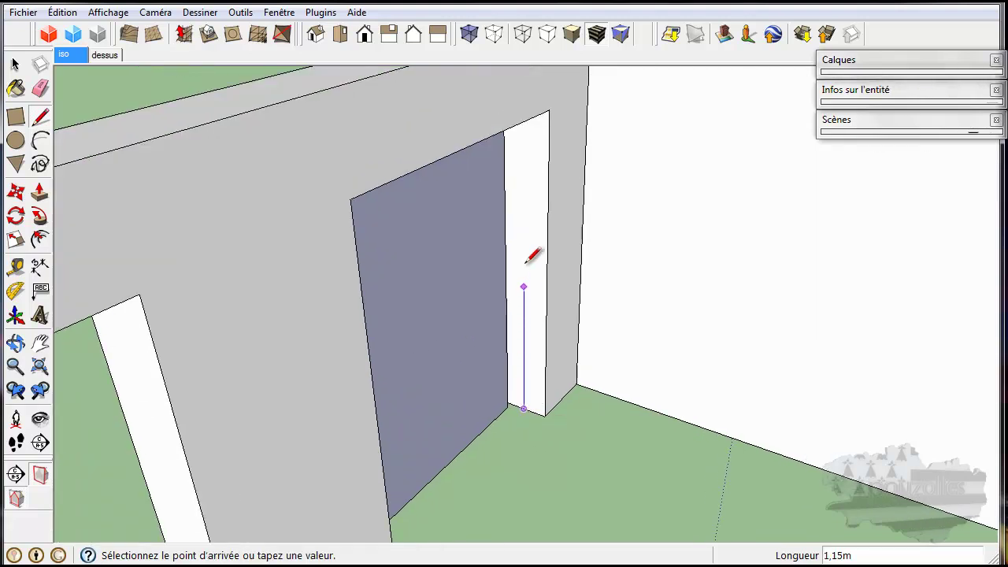
middle_drag(524, 202, 518, 252)
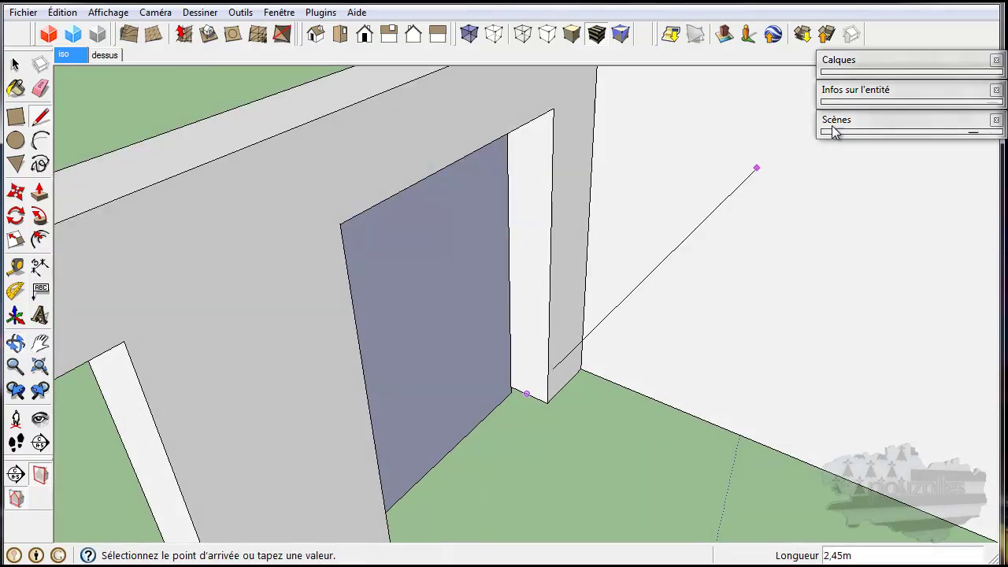
Hide the mur layer to examine the door without the wall, and show the layer again.
click(888, 71)
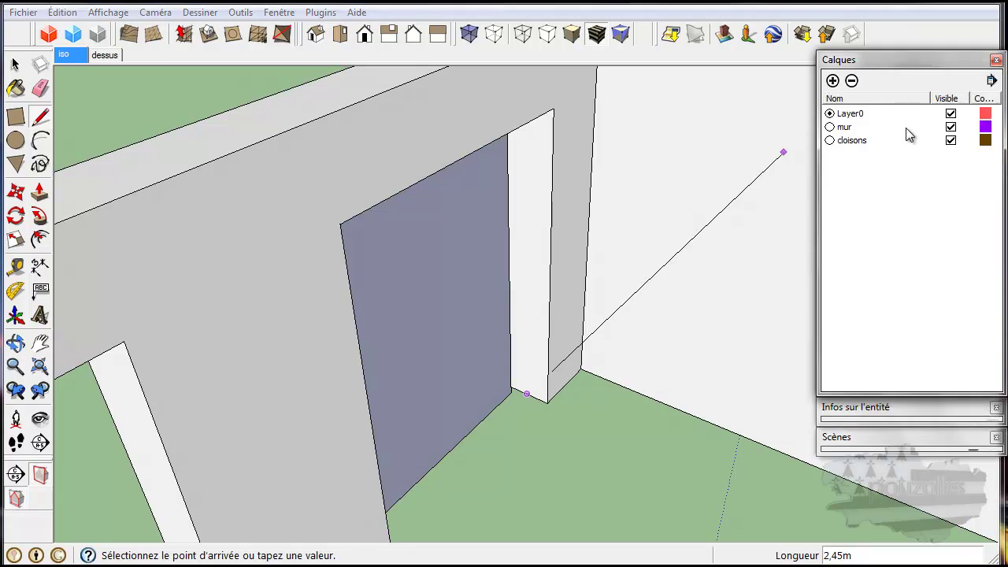
click(950, 127)
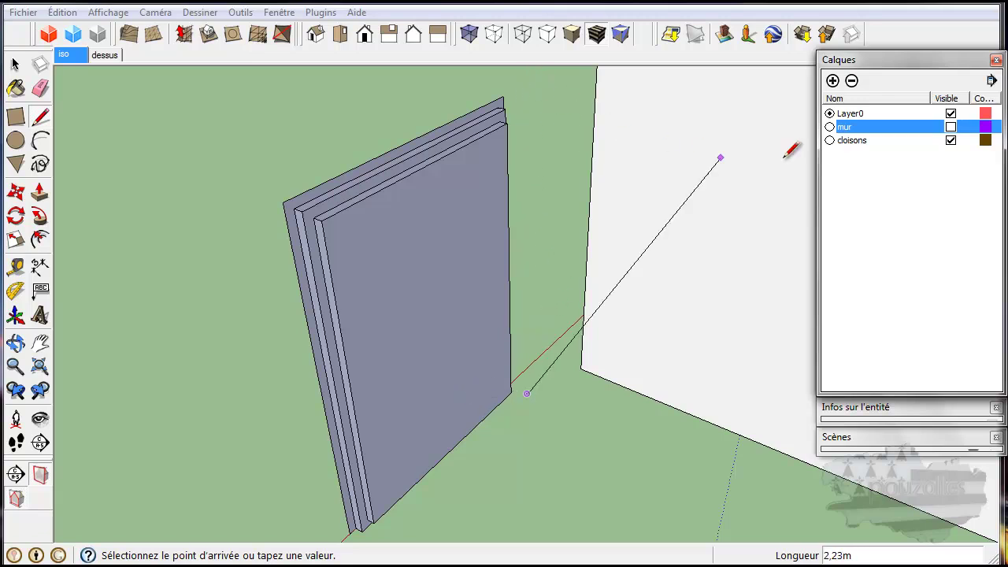
click(953, 126)
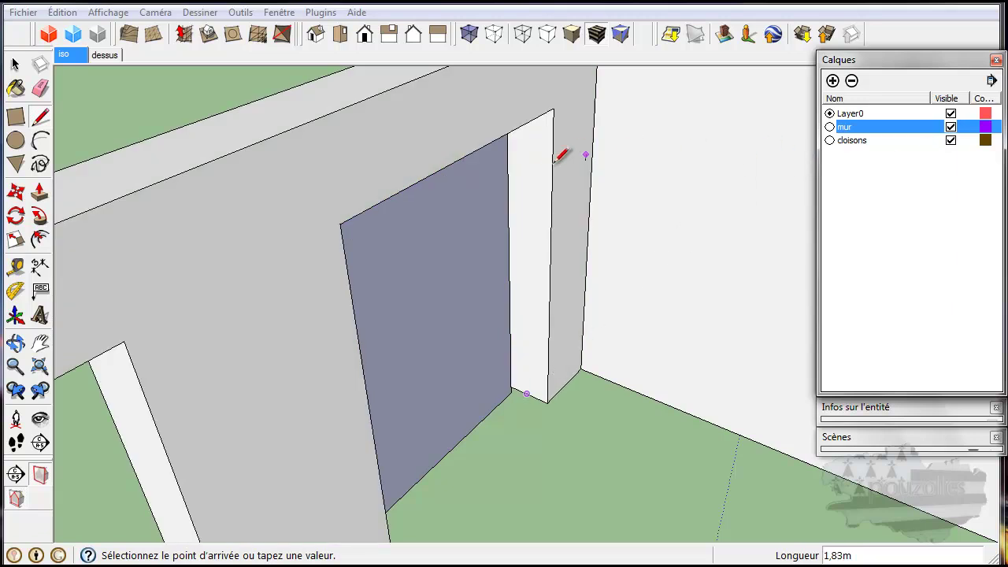
Run the line up to the reveal's top midpoint and across the head 1.60 m to the opposite reveal's midpoint.
middle_drag(536, 153, 468, 23)
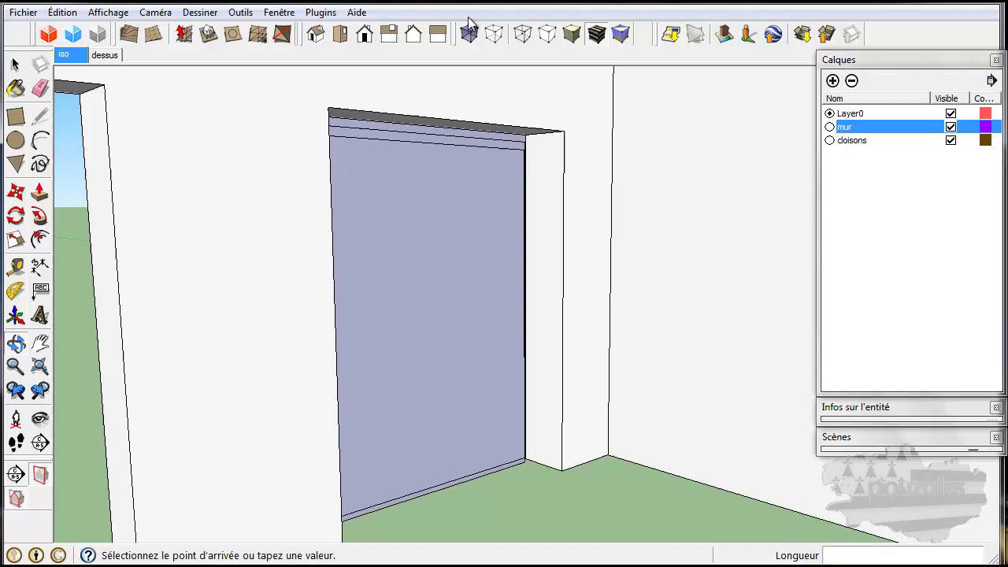
click(550, 130)
middle_drag(482, 157, 263, 156)
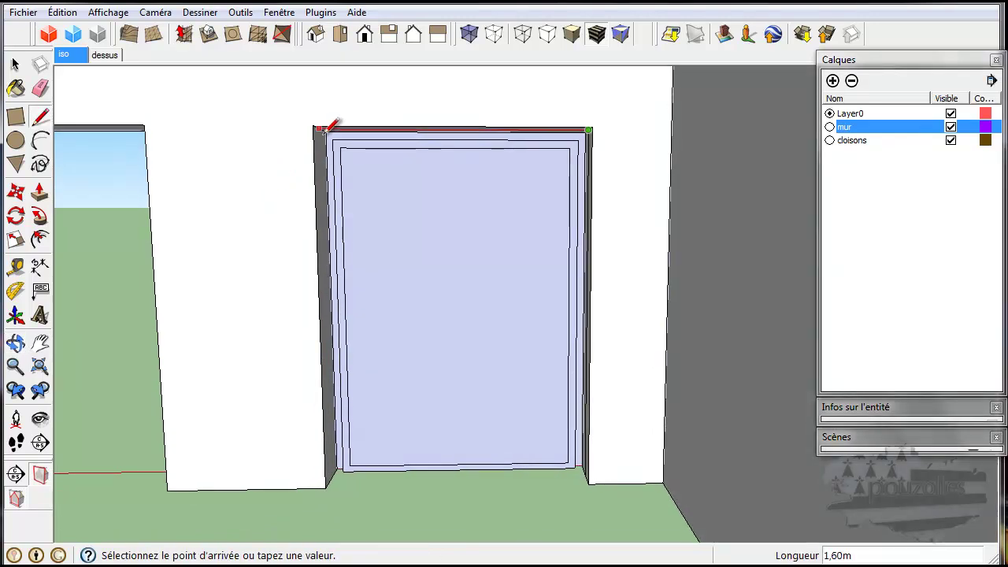
scroll(325, 129, up, 3)
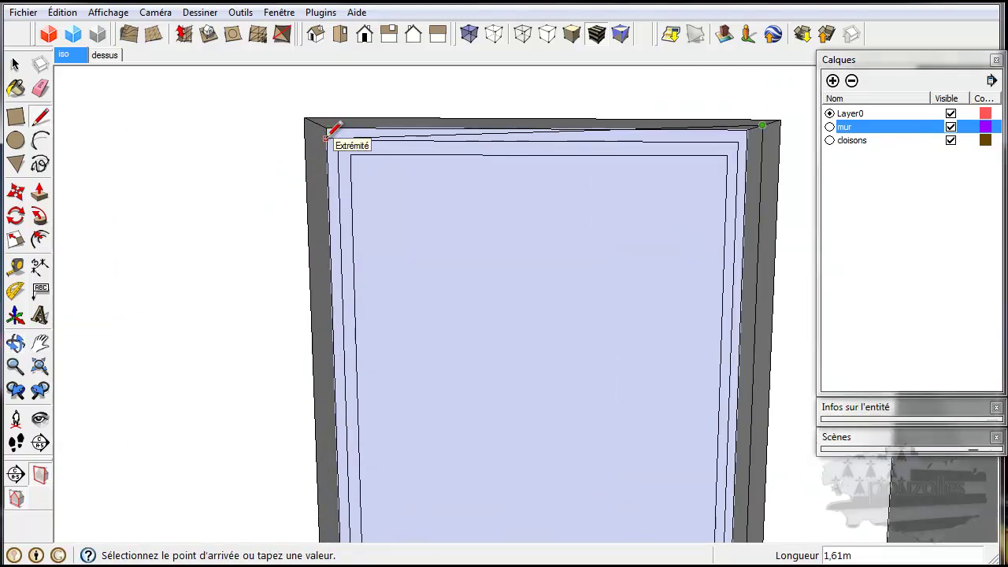
scroll(326, 135, up, 2)
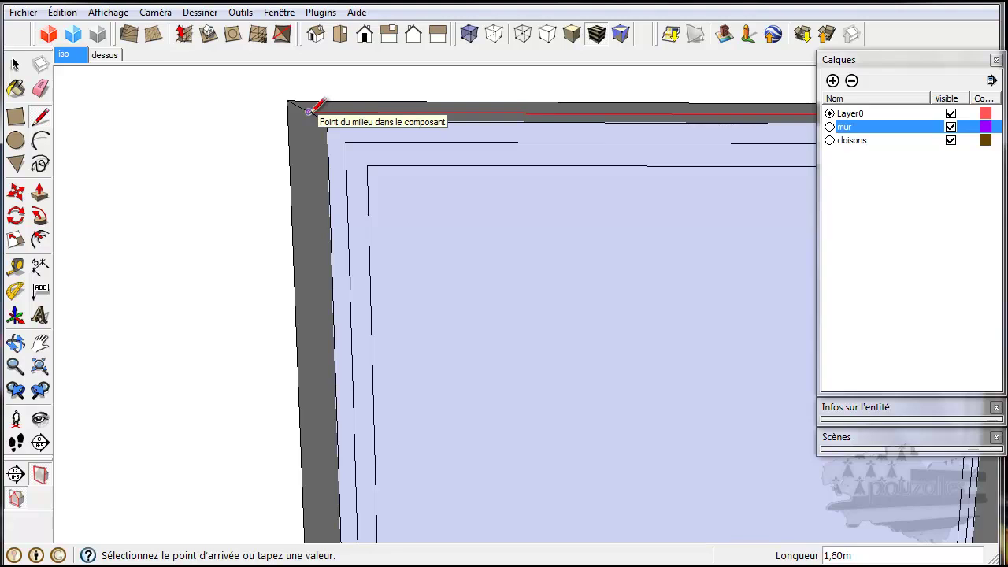
click(309, 109)
Close the outline down the opposite reveal and along the floor to the starting point, forming a face mid-depth in the opening.
scroll(319, 193, down, 3)
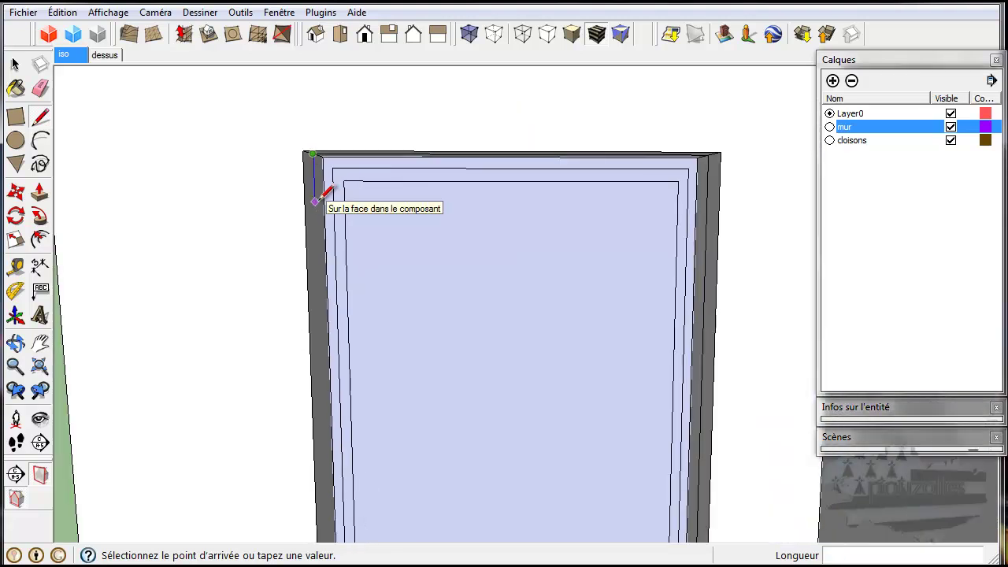
scroll(334, 303, down, 3)
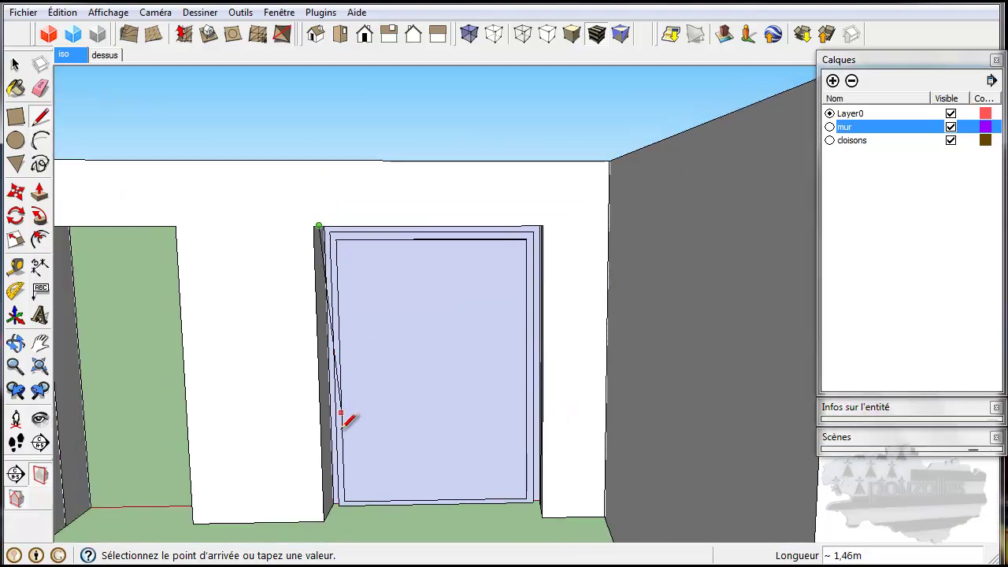
click(329, 512)
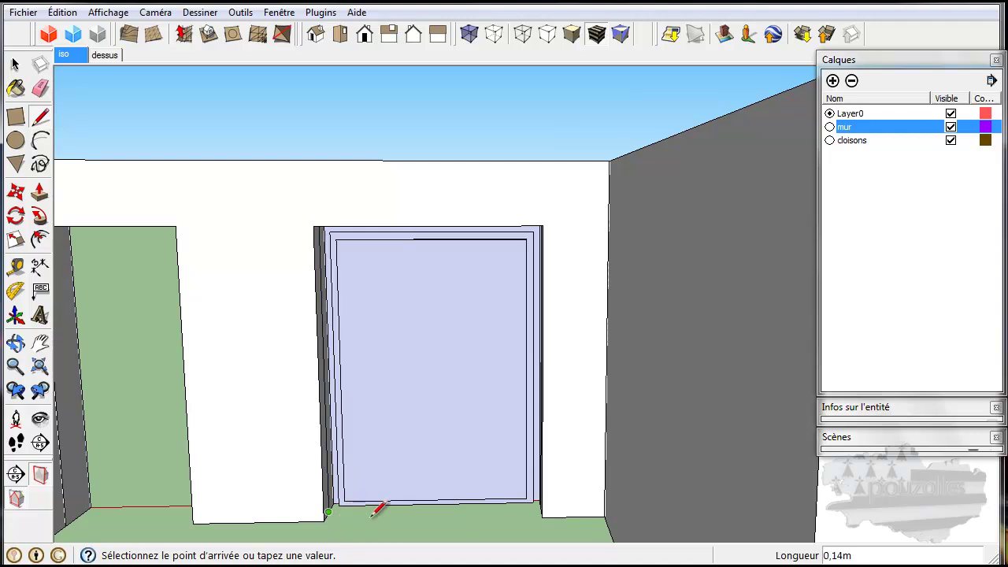
middle_drag(519, 508, 578, 499)
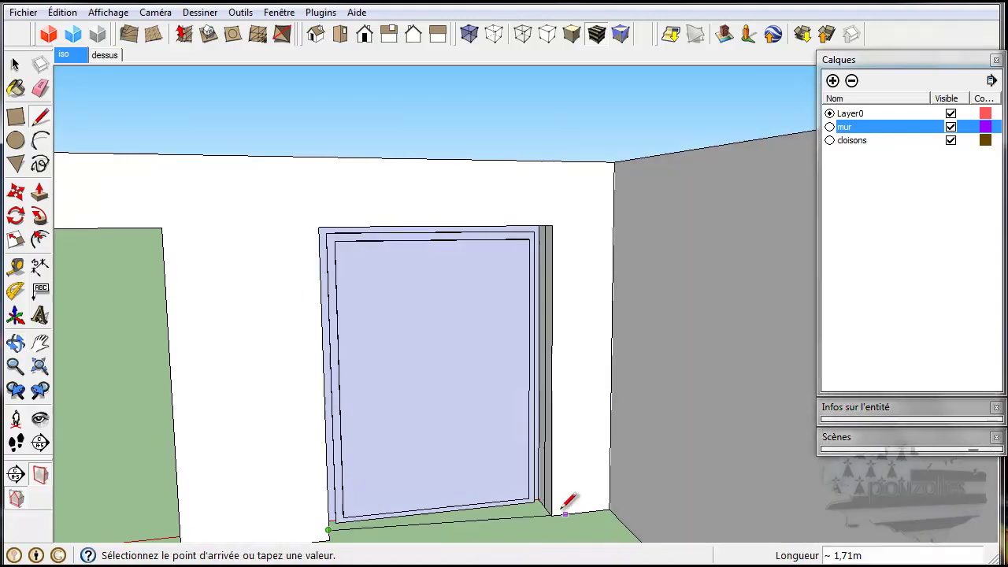
click(544, 506)
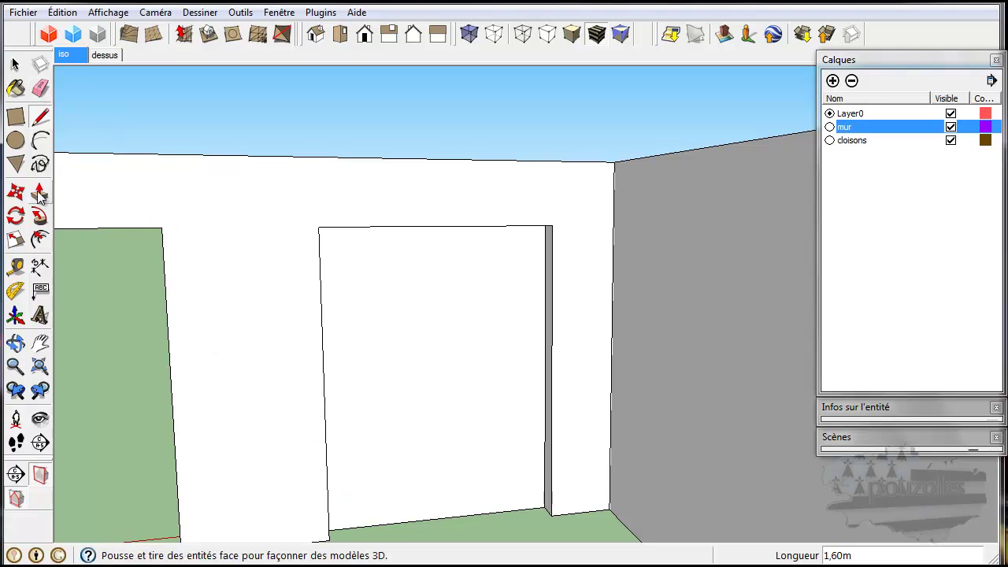
Offset the outline of the new inner door face inward by about 0.05 m.
click(40, 240)
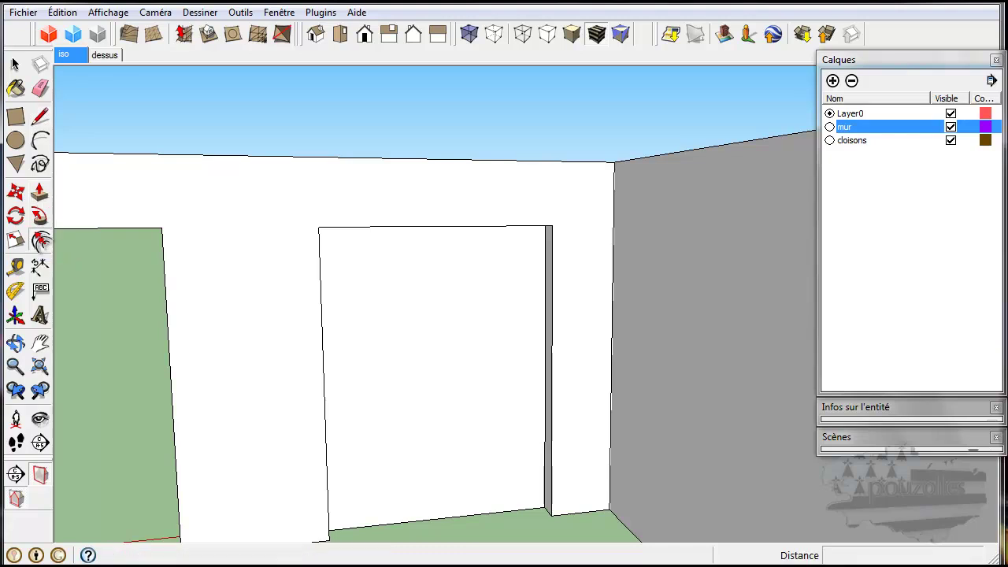
click(461, 366)
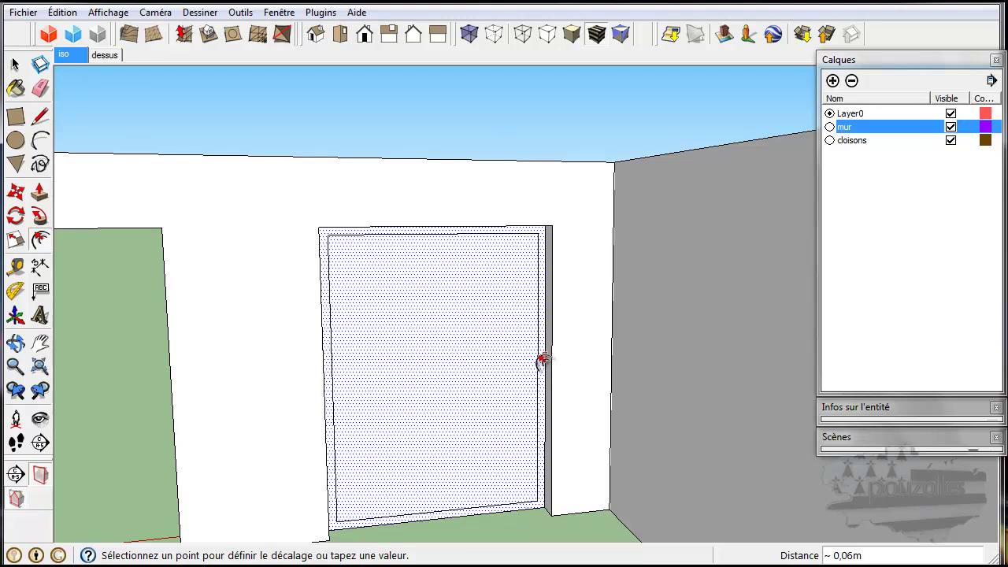
click(540, 360)
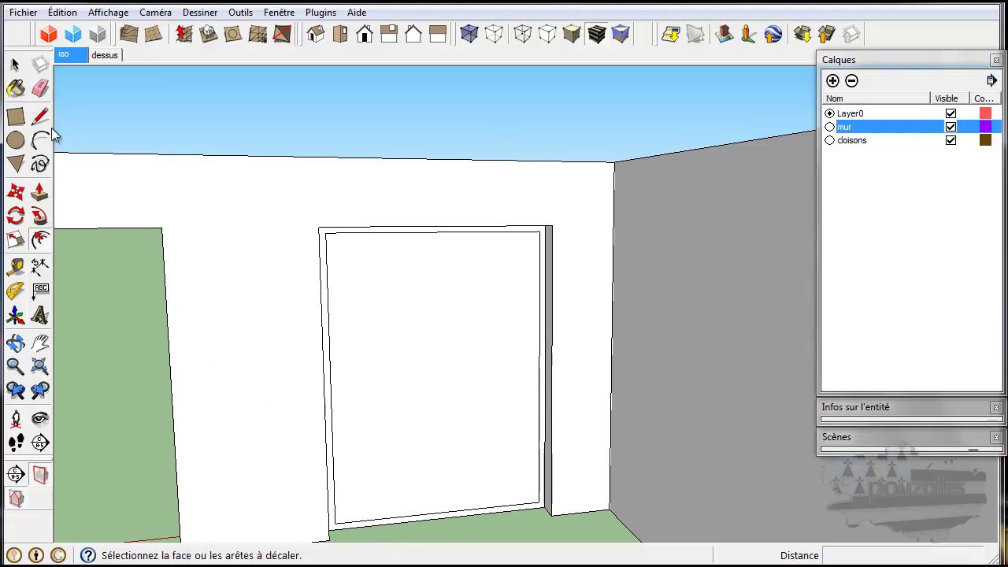
Move the bottom edge of the inner face's offset outline down about 0.05 m onto the floor edge.
click(15, 191)
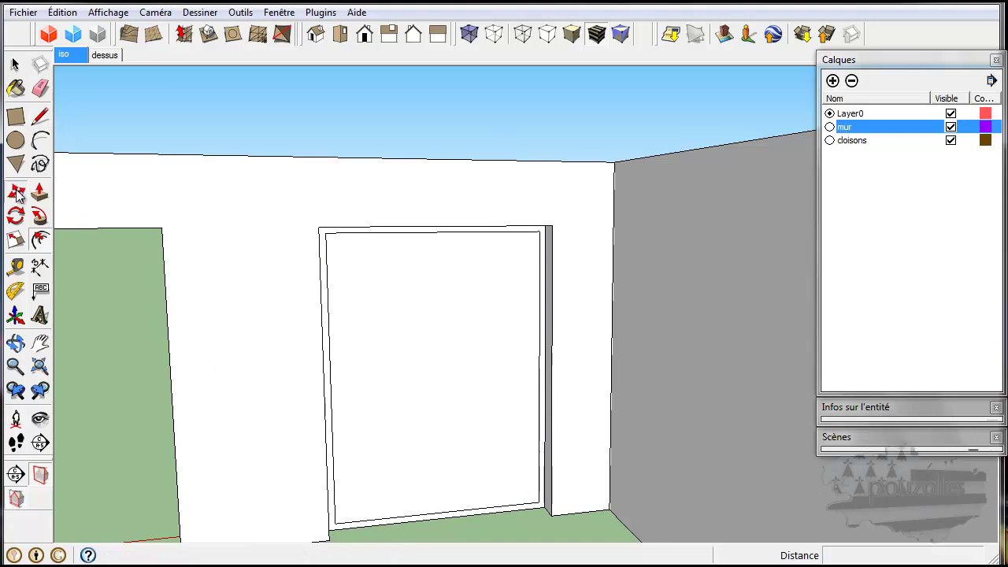
click(425, 513)
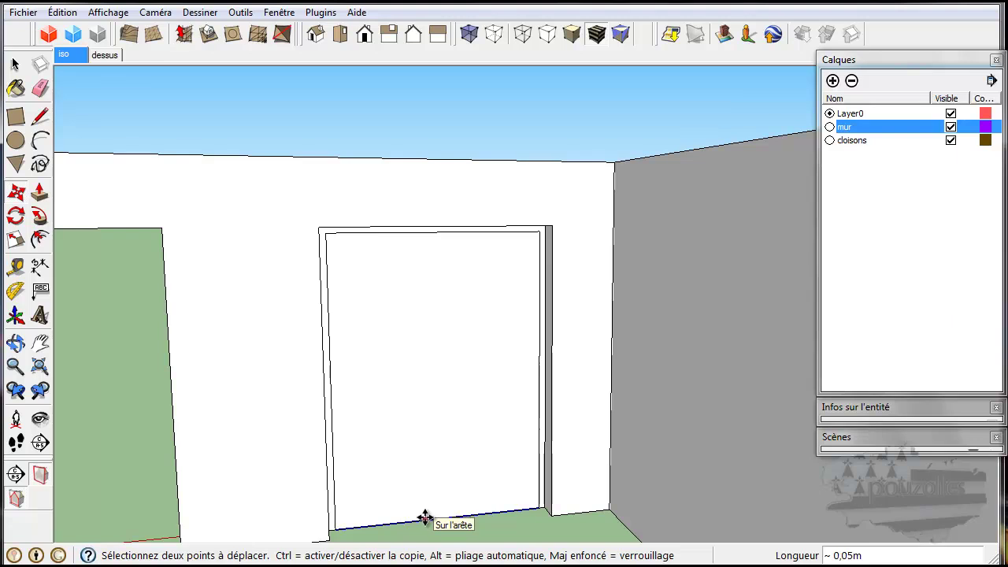
click(424, 516)
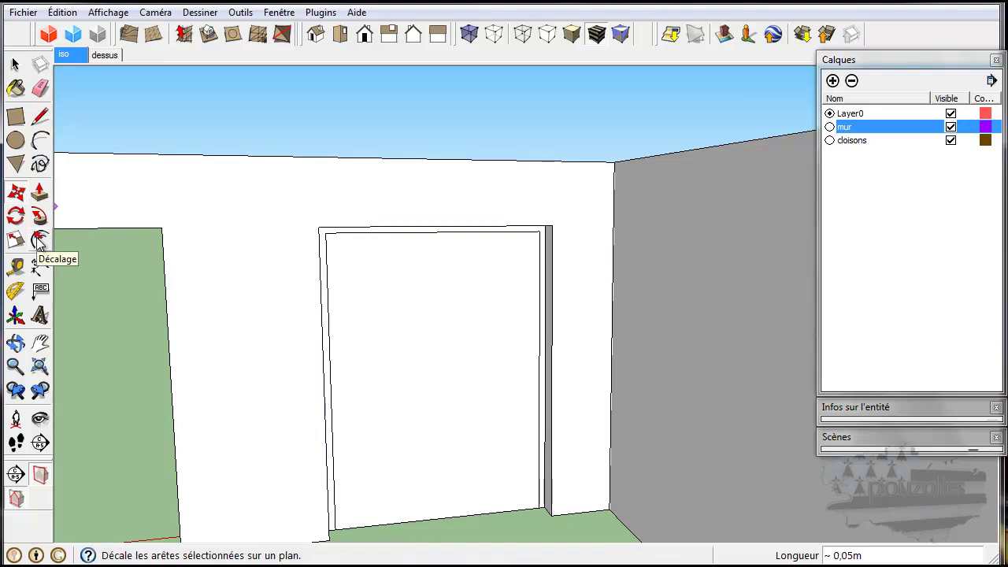
Push the inner door face inside the offset frame back 0.05 m.
click(39, 192)
click(426, 386)
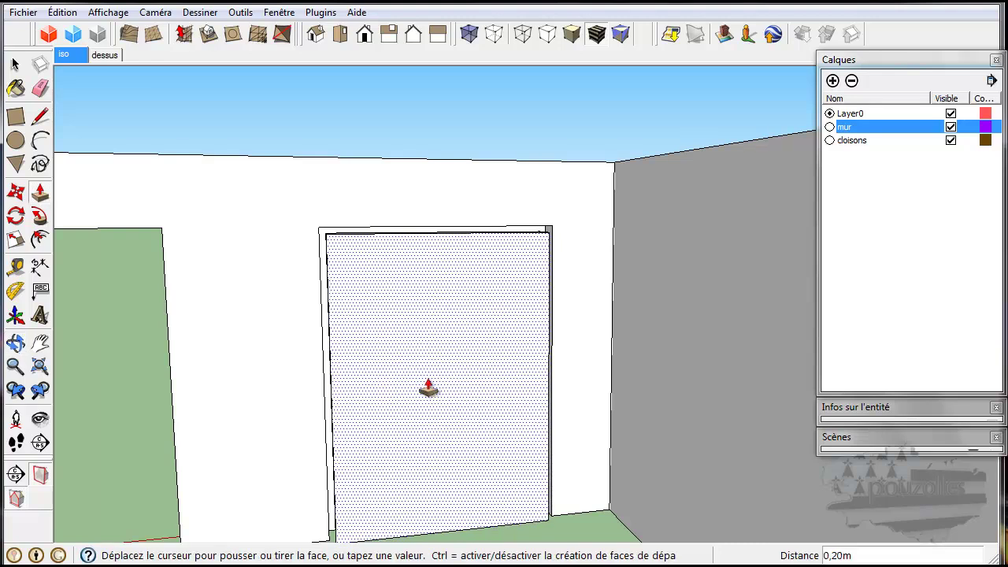
middle_drag(418, 382, 526, 394)
scroll(526, 394, up, 5)
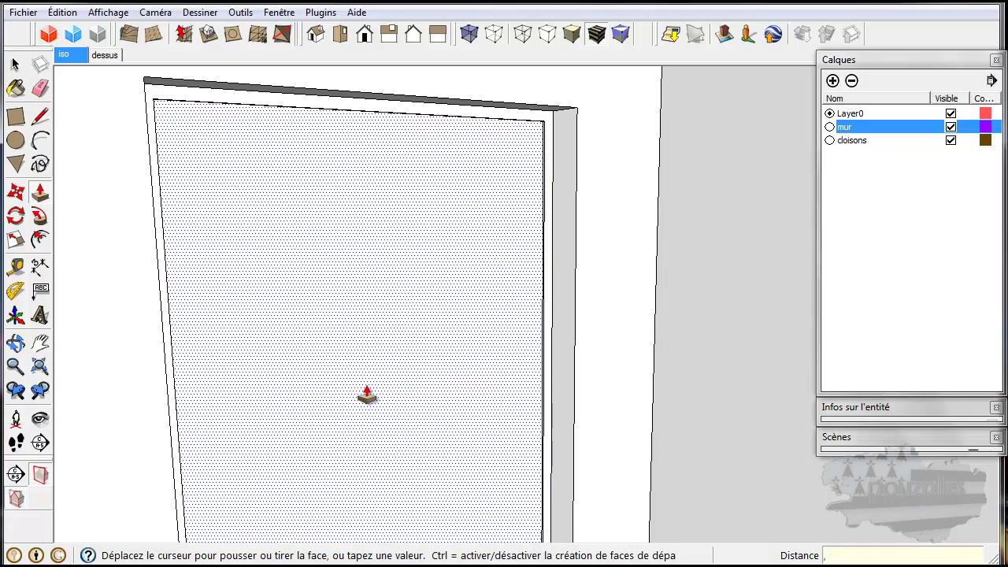
key(Return)
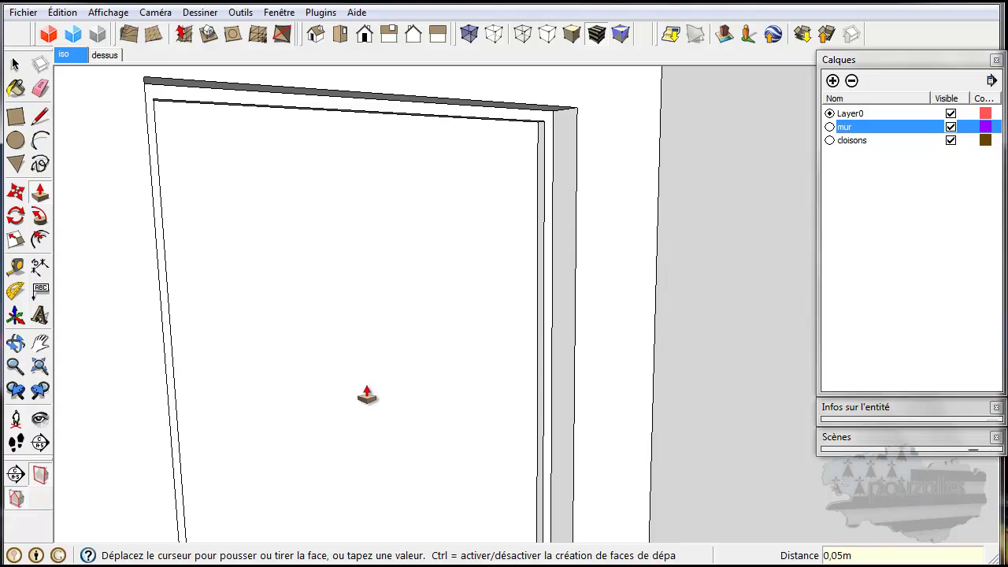
Offset the recessed door panel's outline inward by about 0.04 m to form the leaf frame.
scroll(360, 398, down, 2)
middle_drag(360, 399, 287, 419)
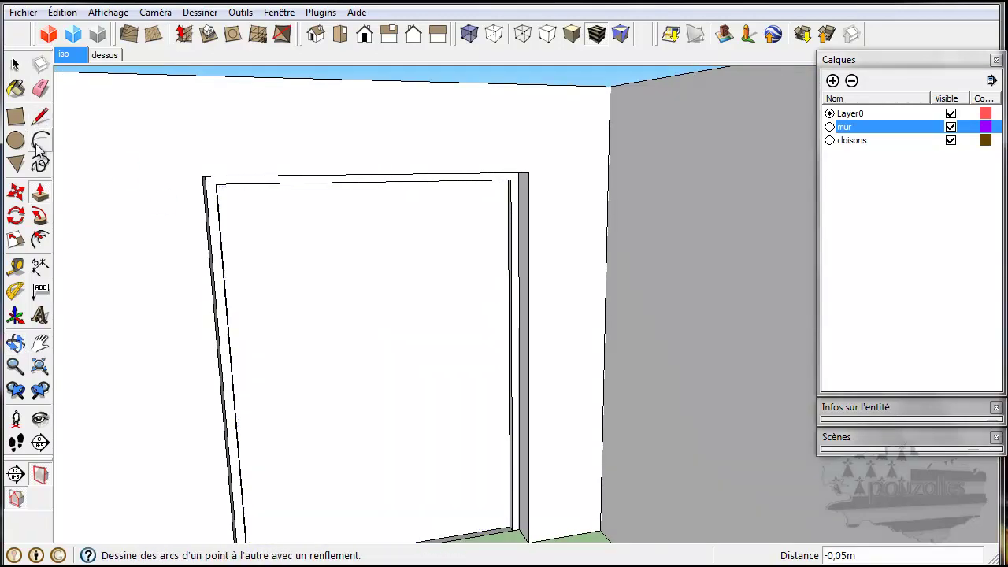
click(41, 238)
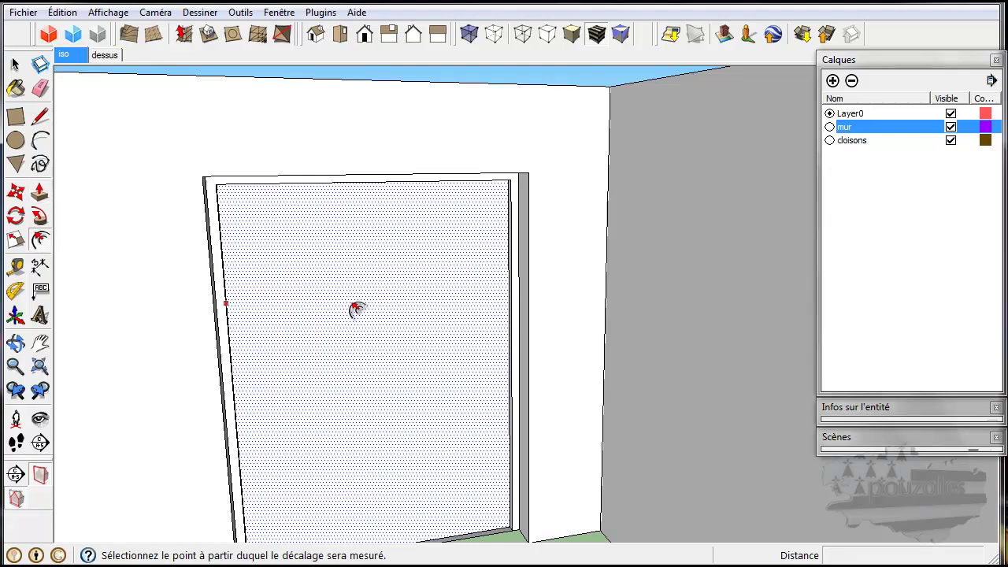
click(355, 308)
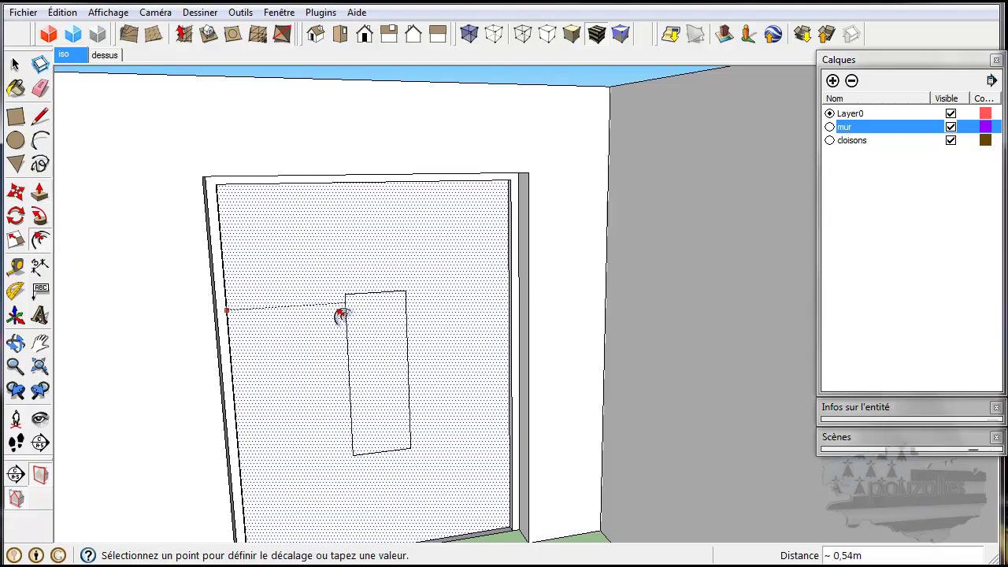
click(246, 375)
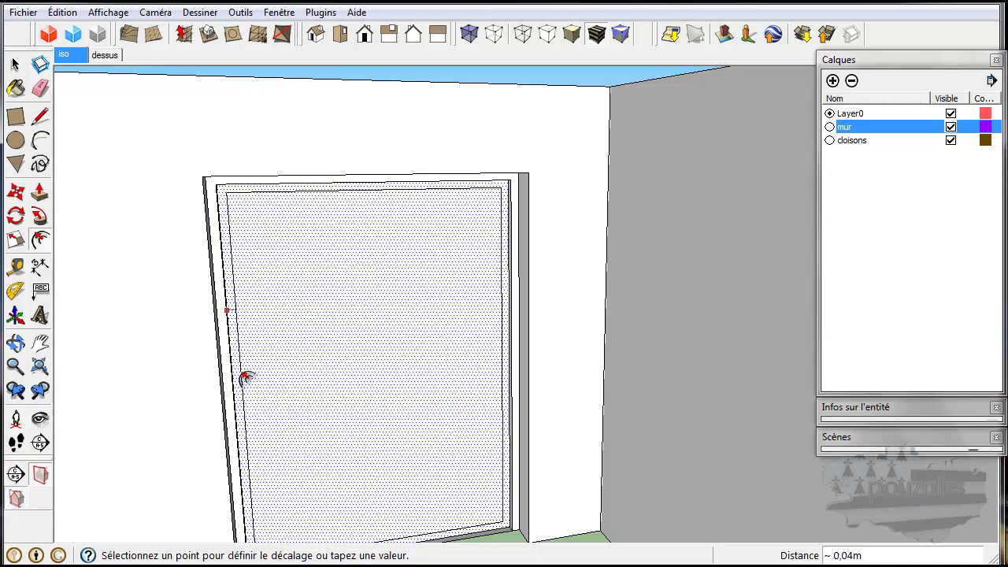
click(244, 377)
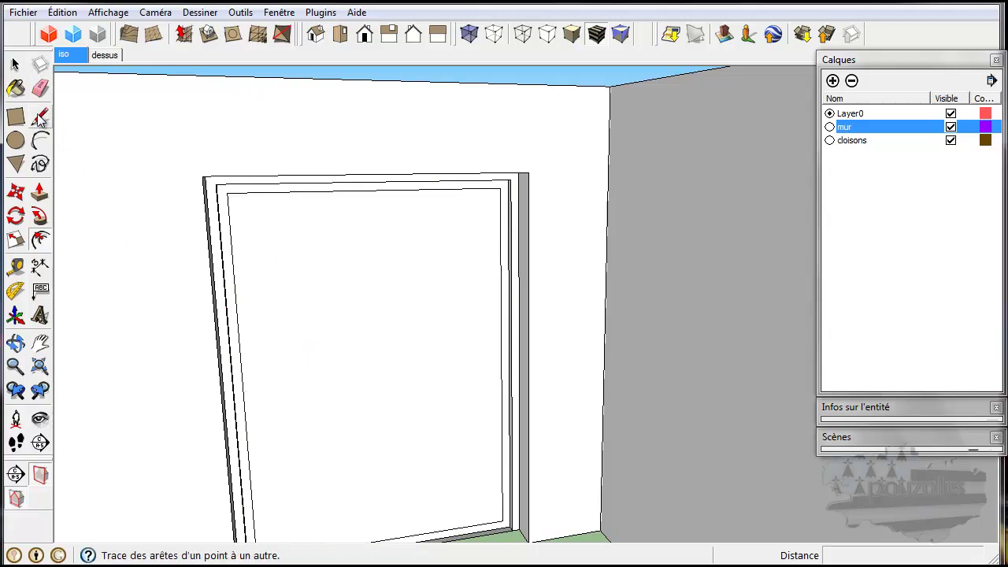
Push the panel inside the leaf frame back 0.04 m to leave a single glazing face.
click(39, 193)
click(369, 355)
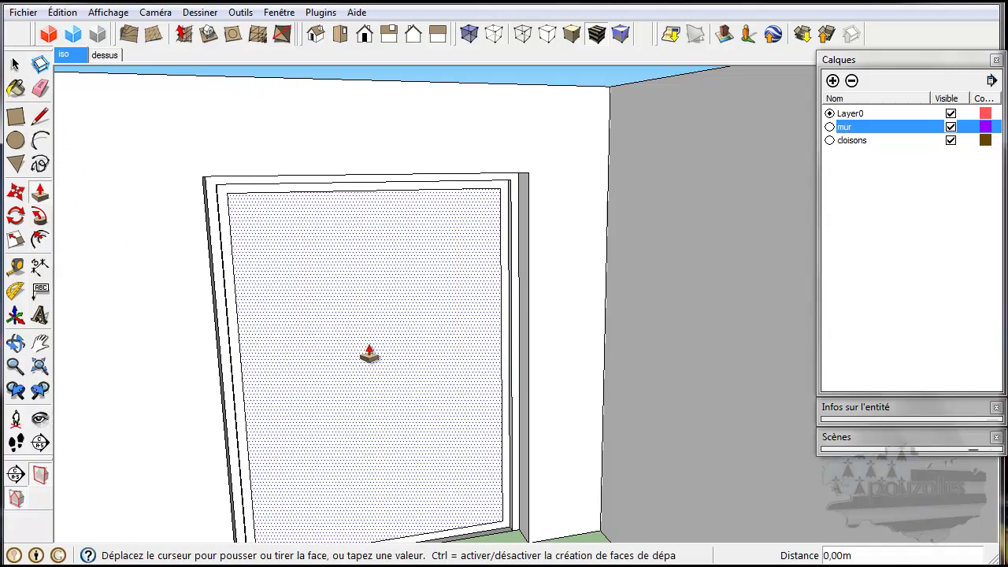
click(364, 355)
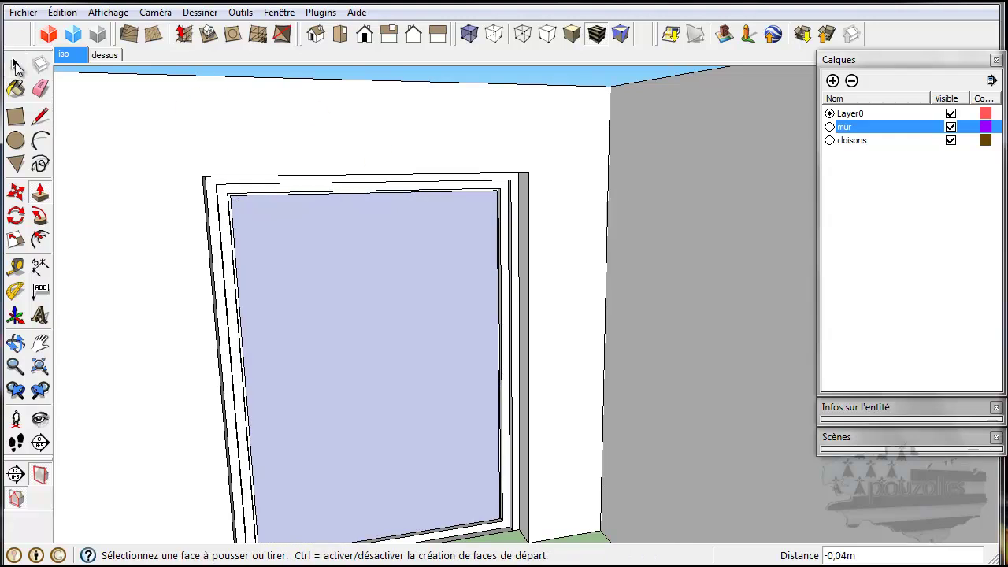
Paint the exterior side of the door's glazing face with the translucent material Verre_translucide_gris.
click(16, 65)
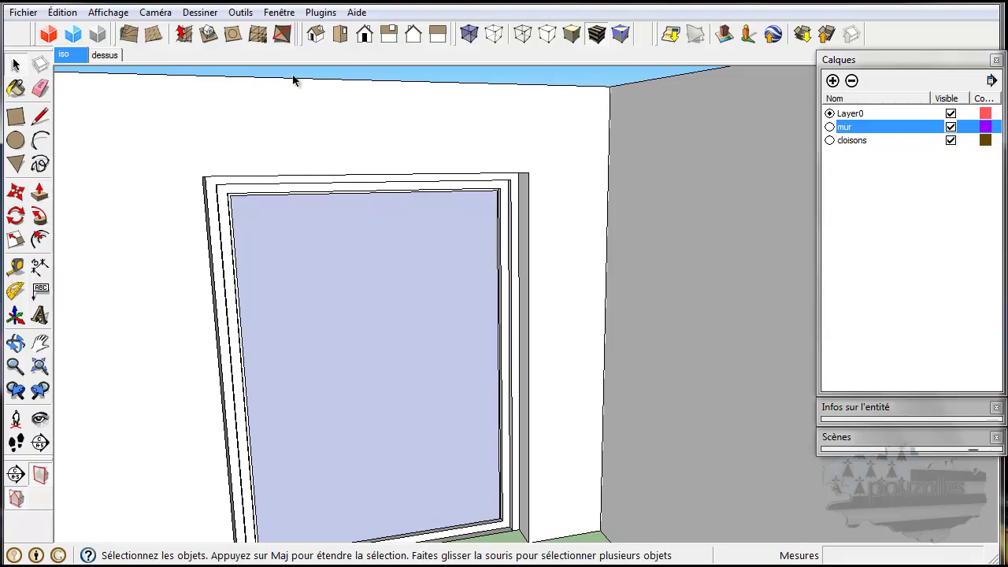
middle_drag(307, 126, 666, 229)
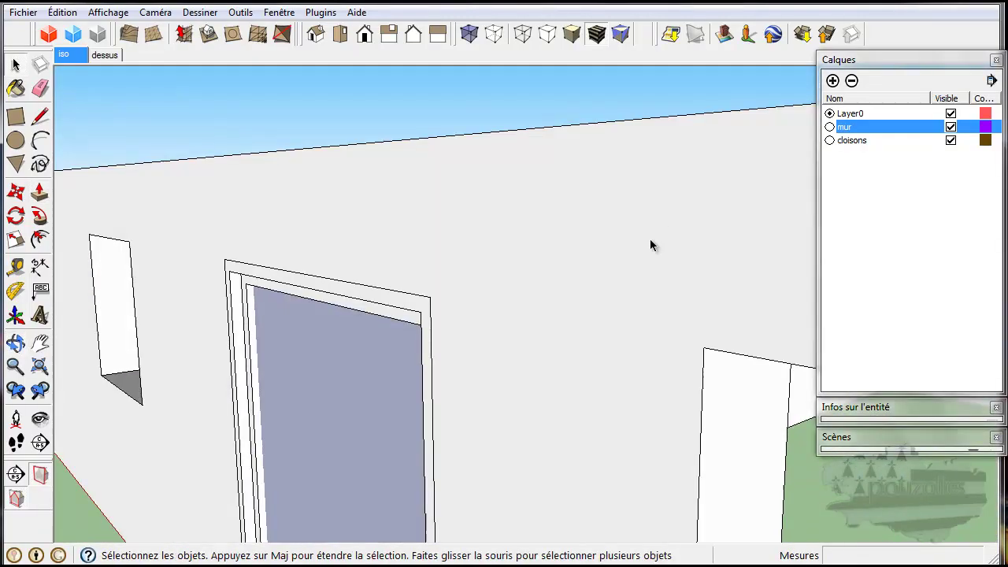
scroll(544, 316, down, 5)
middle_drag(515, 366, 609, 339)
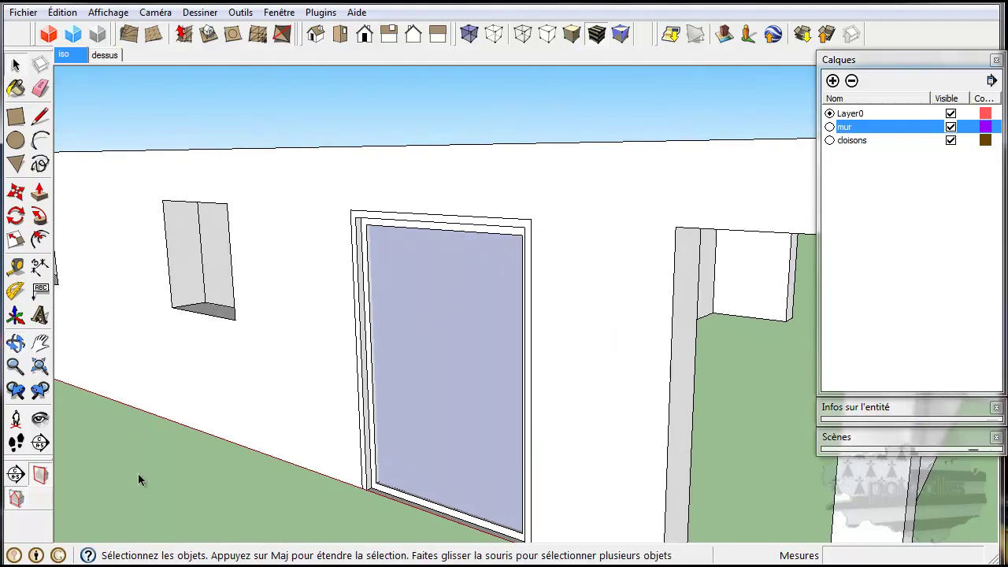
click(16, 89)
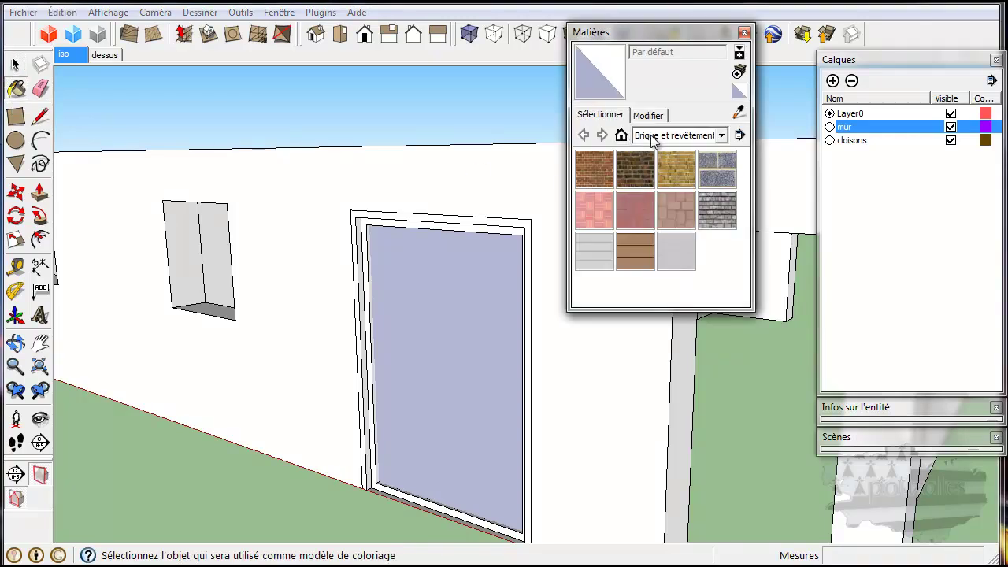
click(721, 136)
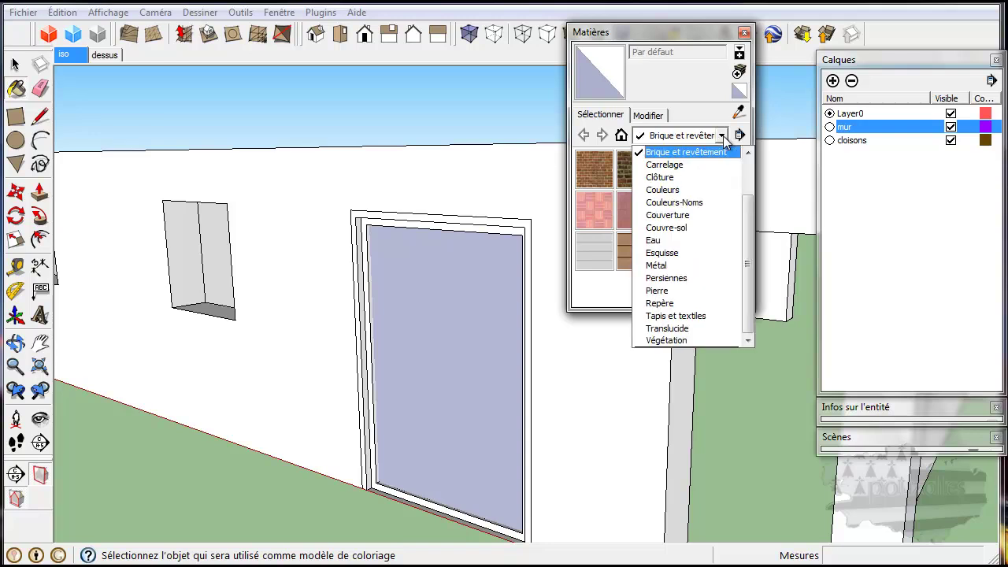
click(667, 329)
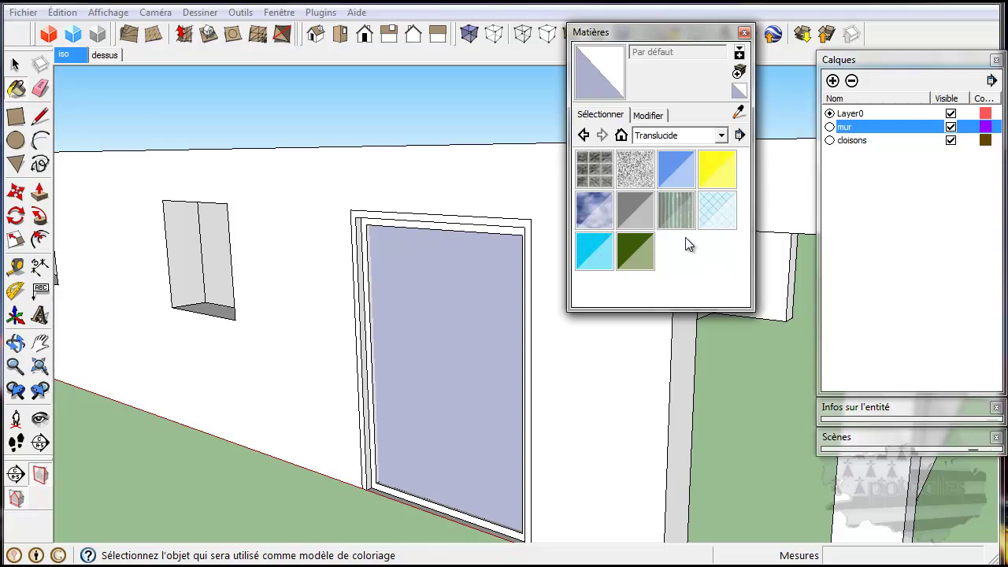
click(632, 206)
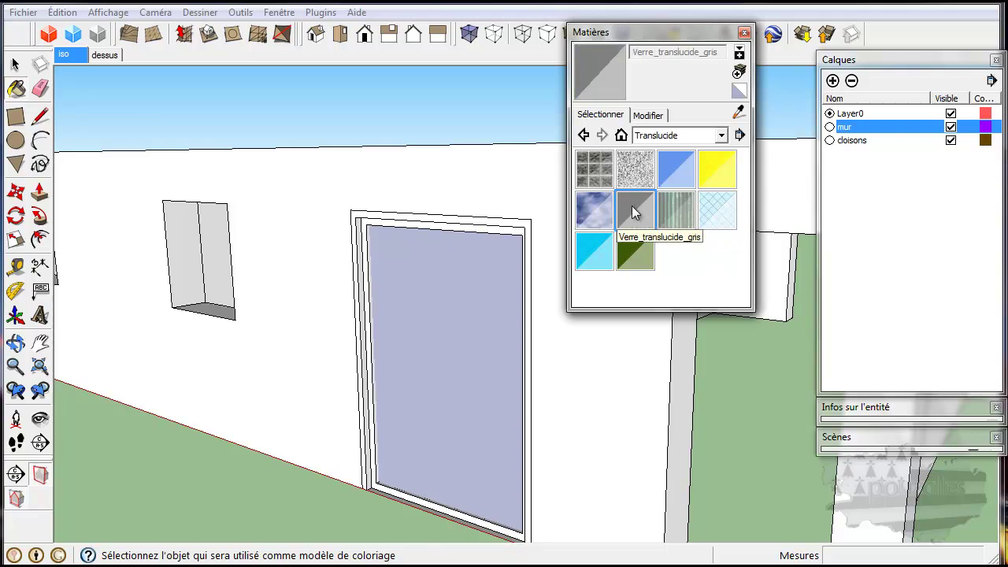
click(462, 304)
Apply Verre_translucide_gris to the interior side of the door glazing and close the materials browser.
middle_drag(575, 381, 113, 441)
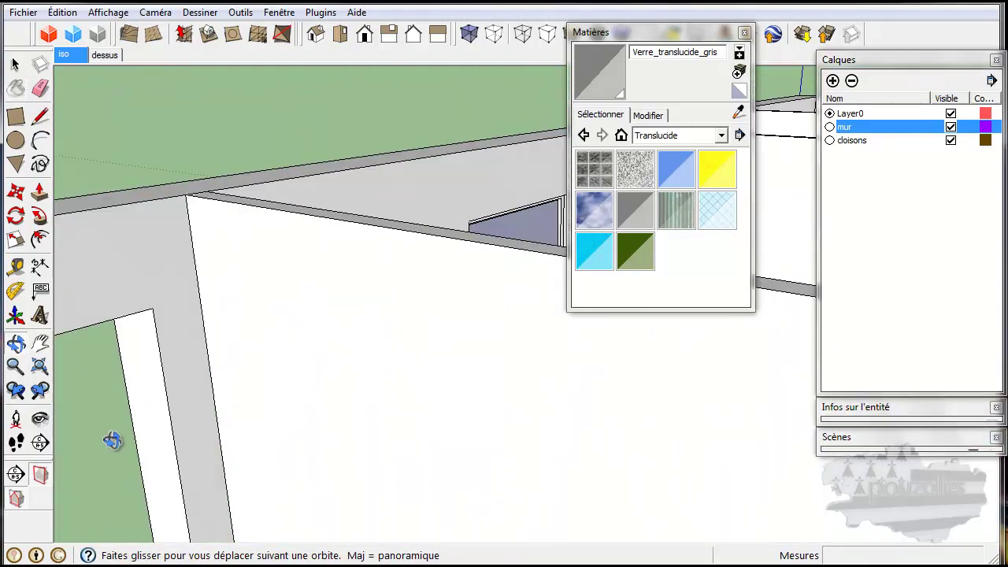
click(534, 228)
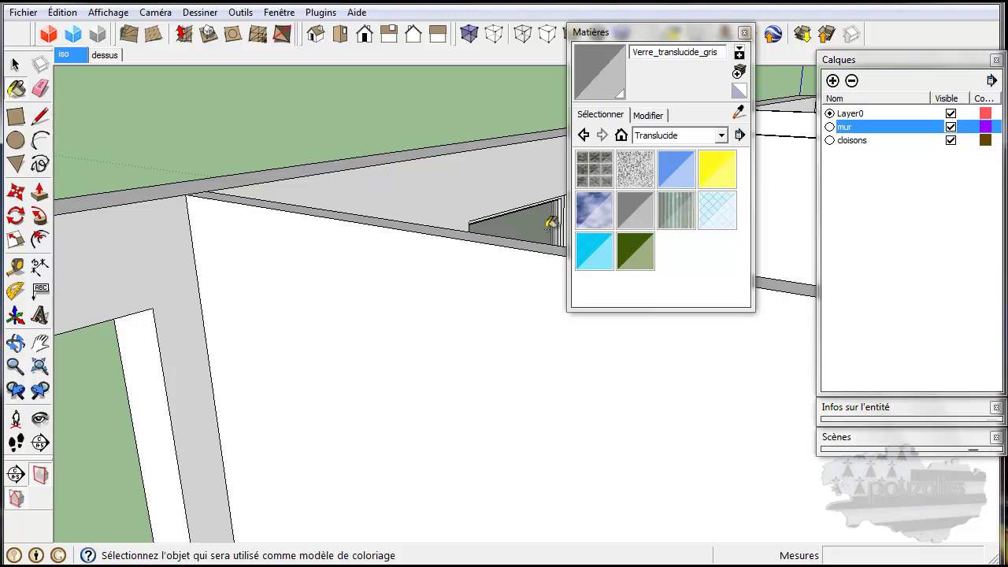
mouse_move(248, 152)
middle_down()
mouse_move(491, 213)
mouse_move(554, 197)
mouse_move(349, 331)
mouse_move(511, 232)
mouse_move(576, 266)
mouse_move(394, 359)
mouse_move(407, 389)
mouse_move(483, 297)
mouse_move(464, 302)
mouse_move(400, 399)
mouse_move(354, 416)
mouse_move(370, 419)
middle_up()
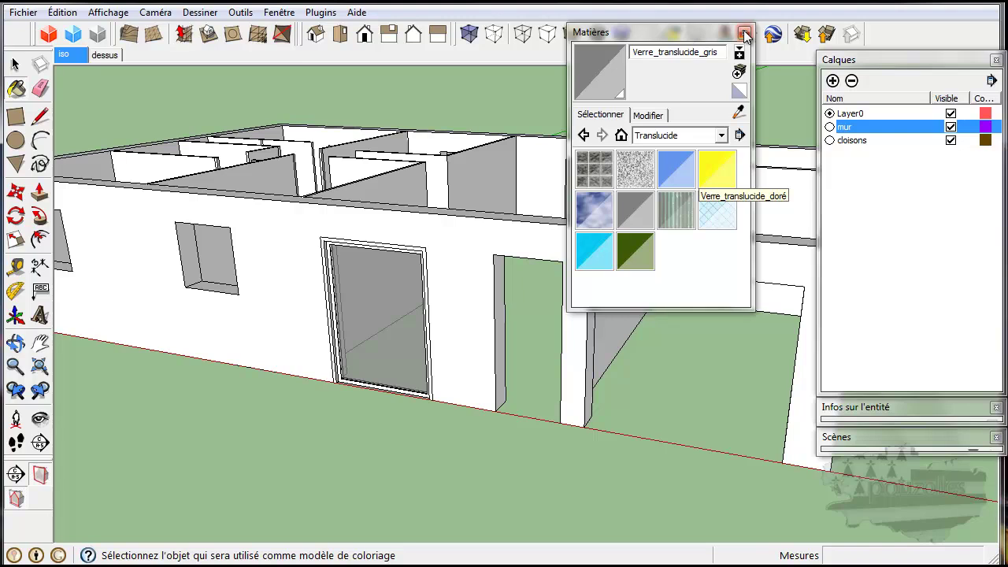
click(744, 33)
click(15, 64)
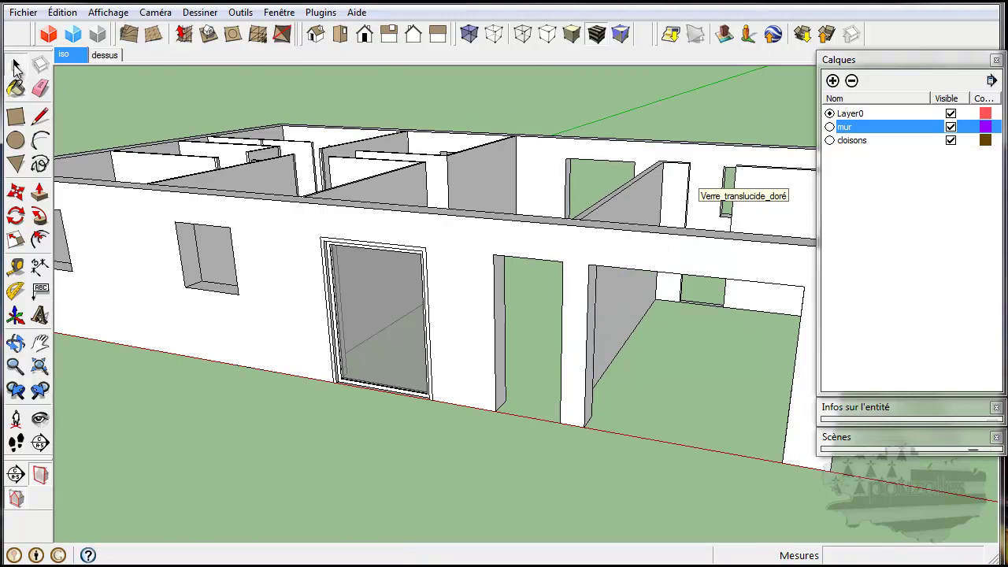
middle_drag(359, 461, 489, 475)
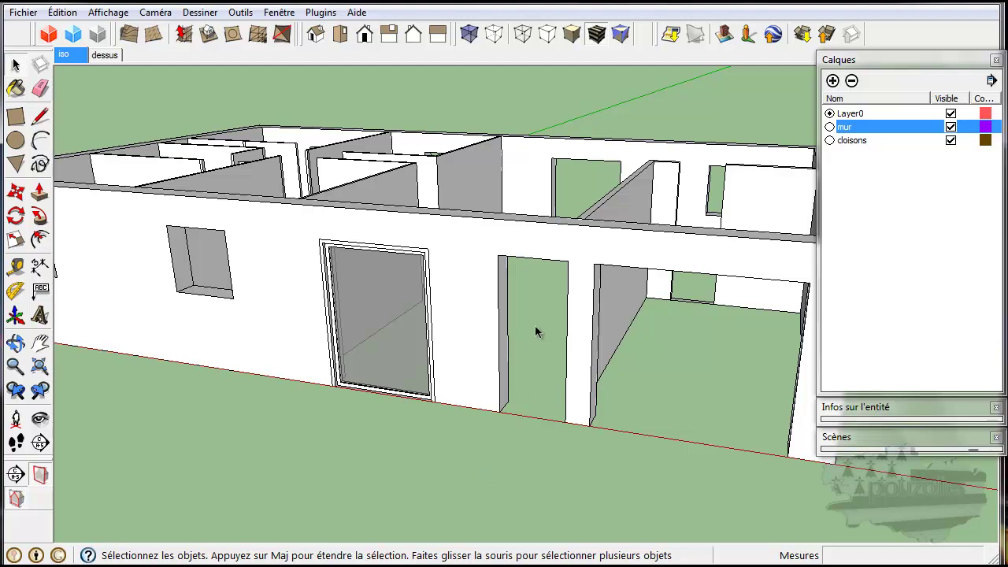
Collapse the layers list and open the online 3D model library for downloading models.
click(933, 61)
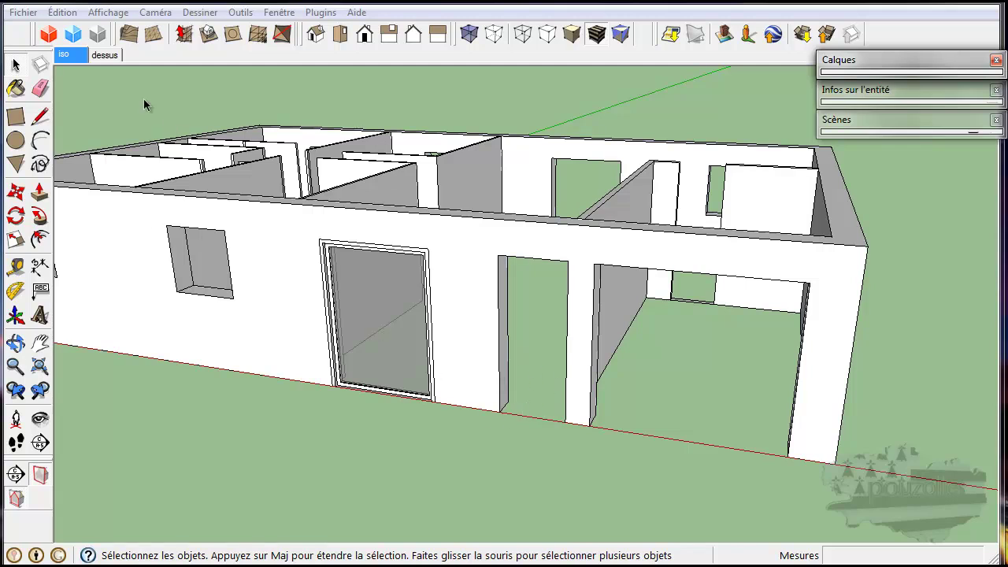
click(24, 12)
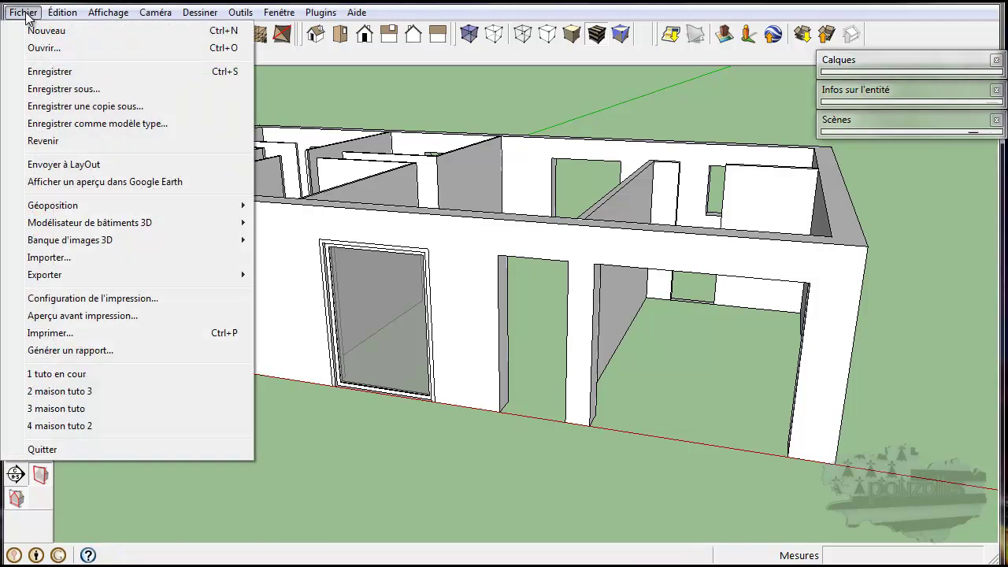
mouse_move(63, 246)
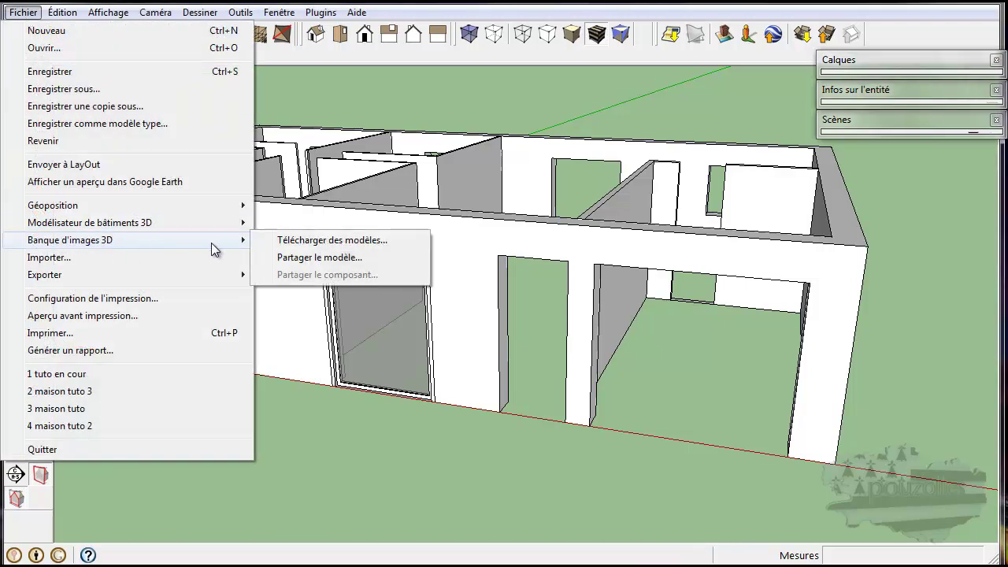
click(317, 243)
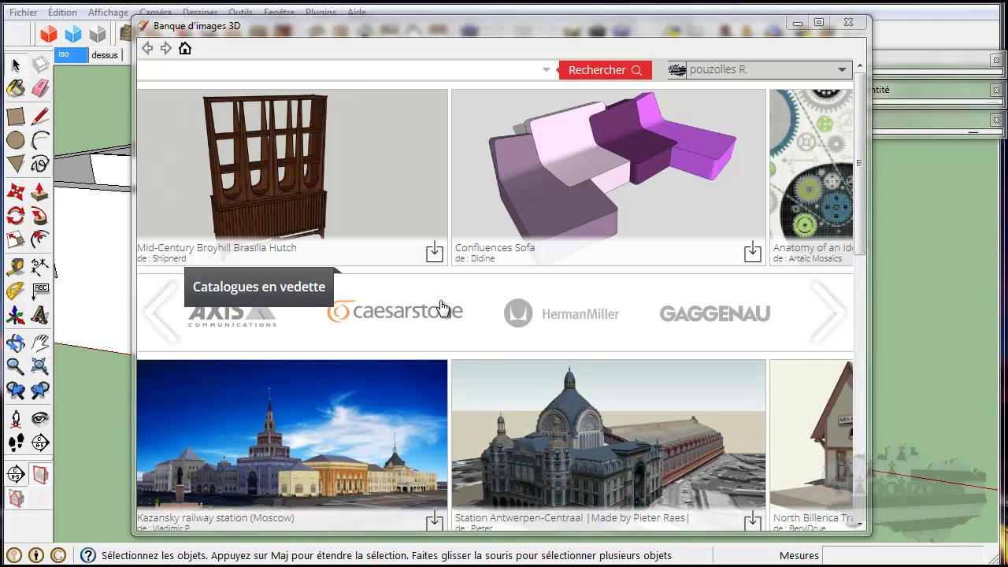
Browse the featured collections in the 3D model library.
drag(861, 226, 880, 338)
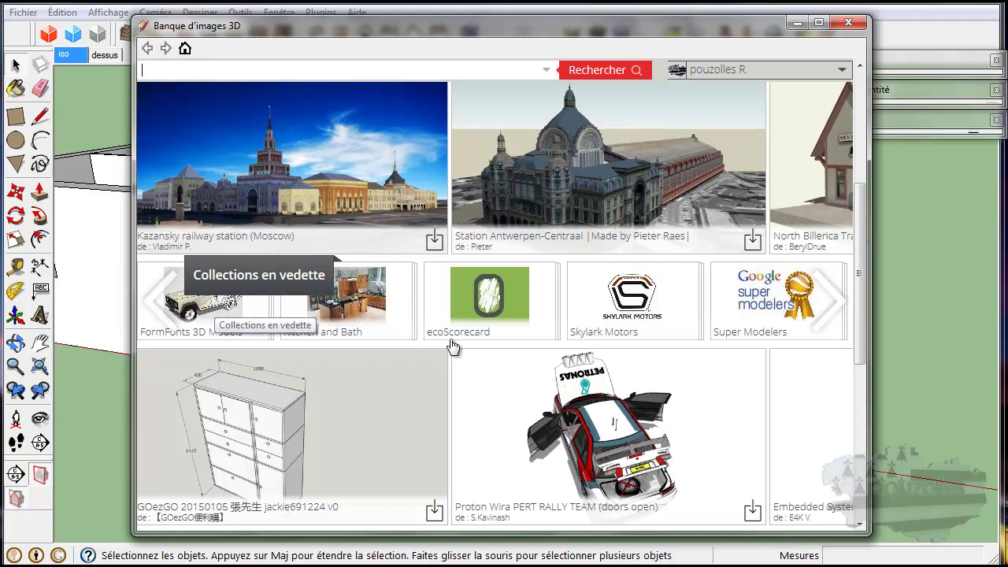
click(845, 306)
click(845, 305)
click(845, 305)
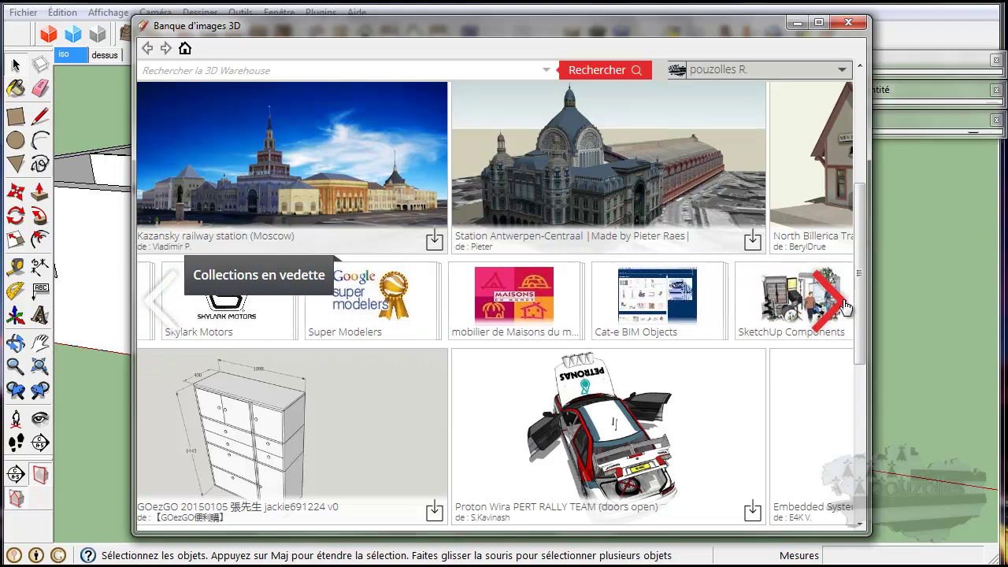
click(845, 305)
click(846, 306)
click(847, 307)
click(847, 306)
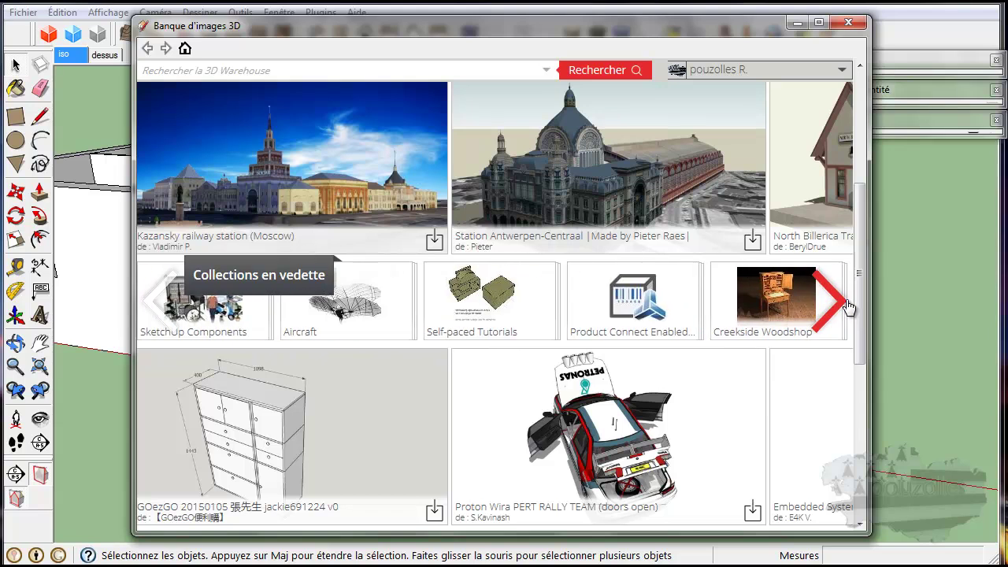
click(847, 306)
click(846, 307)
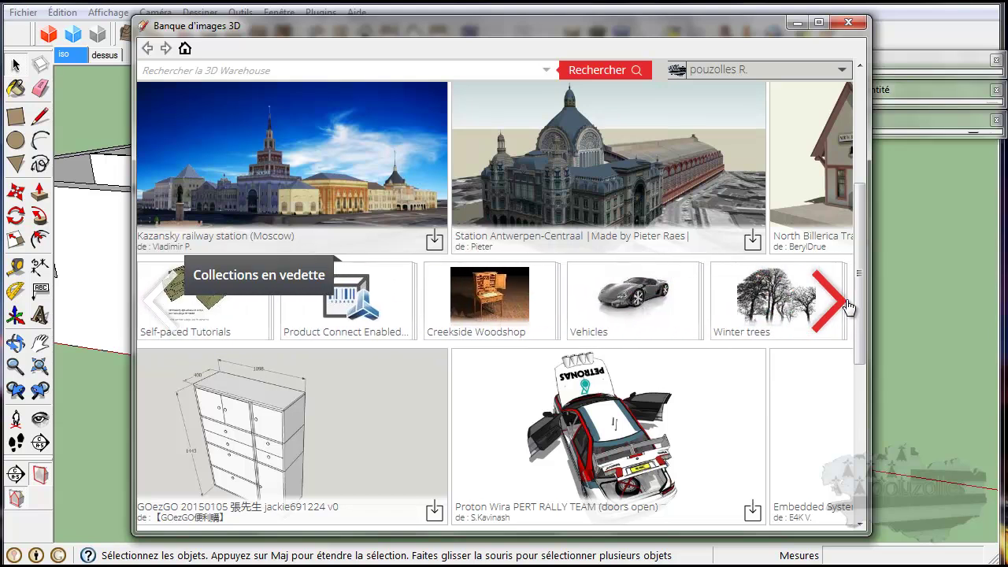
click(847, 306)
Search the 3D model library for "fenetres" and look through the window models.
click(205, 69)
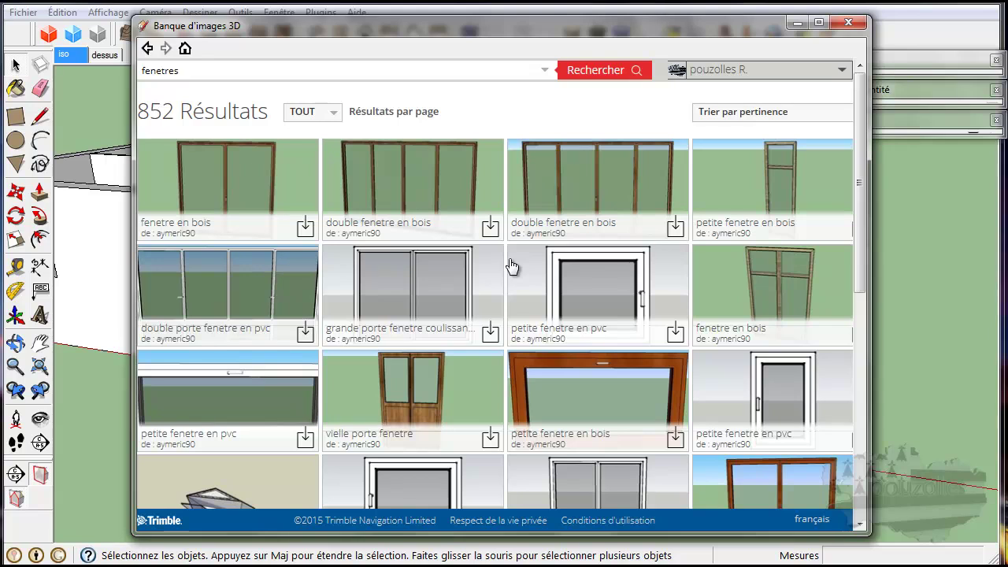
scroll(512, 267, down, 1)
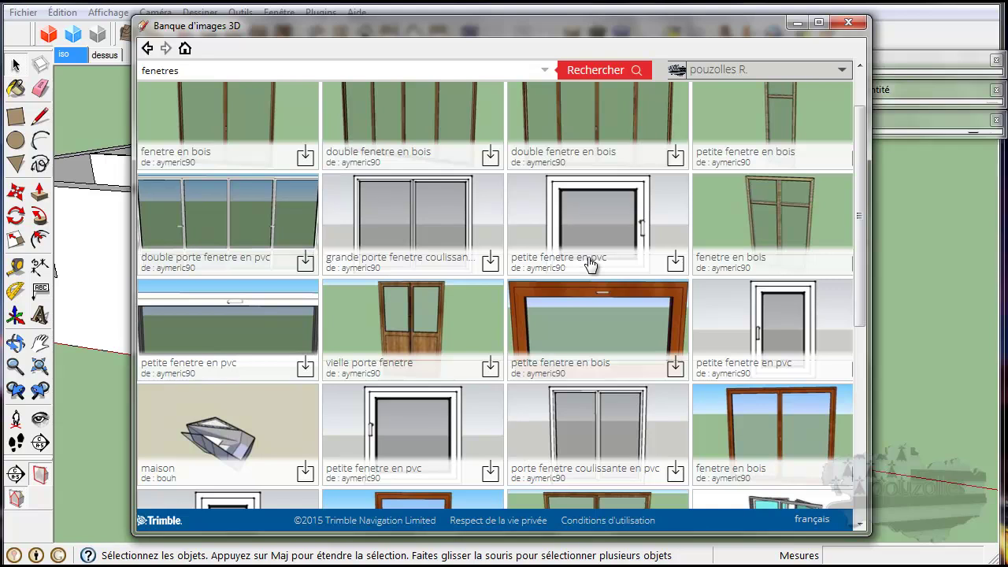
scroll(591, 265, down, 3)
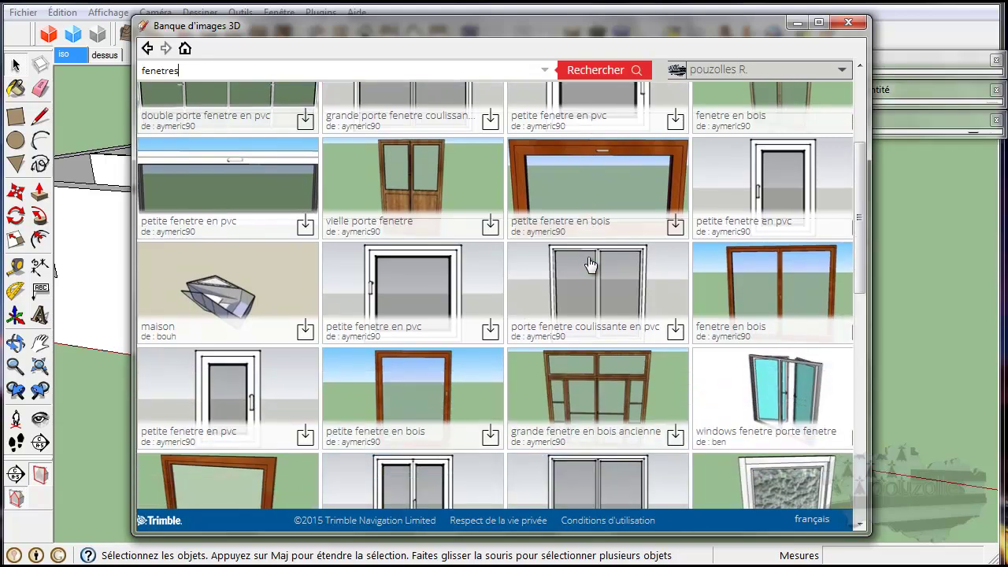
scroll(591, 264, down, 2)
scroll(590, 265, down, 3)
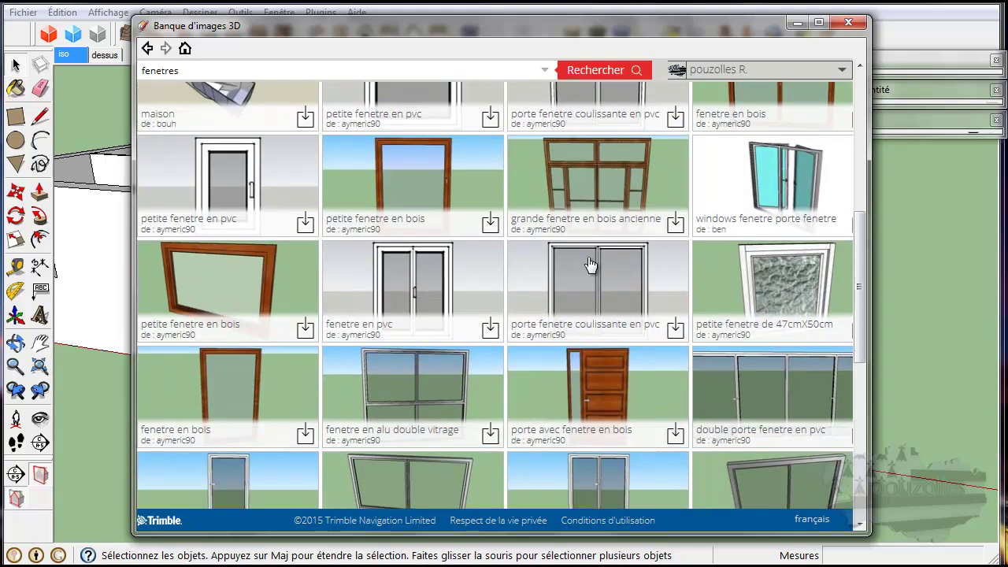
scroll(588, 257, down, 2)
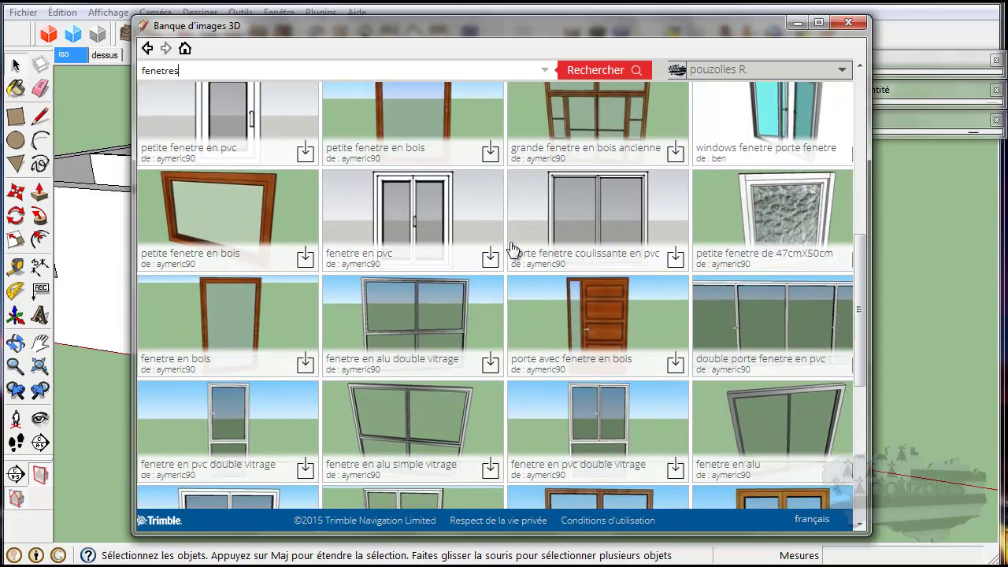
Open the "fenetre en pvc" model page, widen the library window, and inspect the window from several angles in 3D.
click(412, 221)
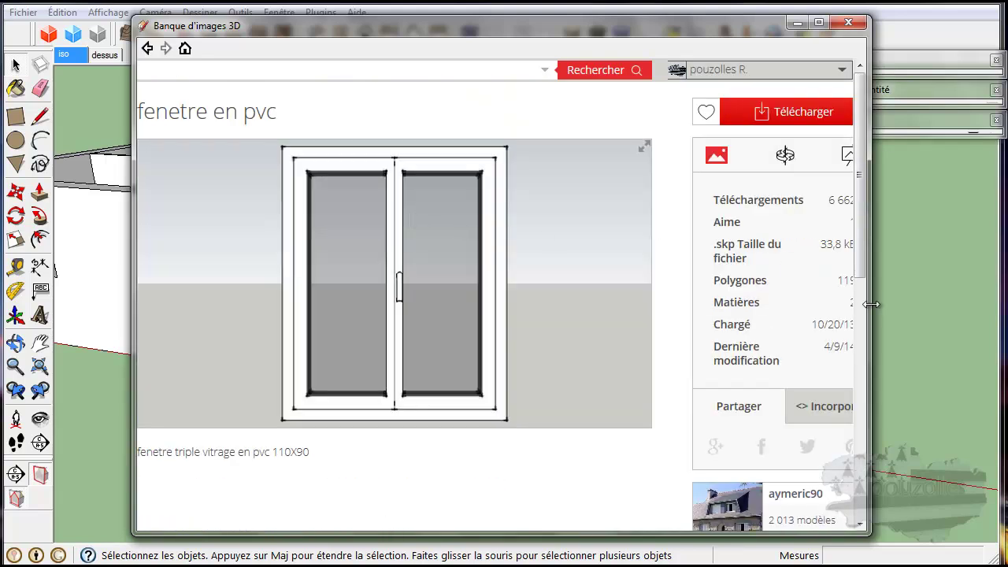
drag(873, 304, 934, 308)
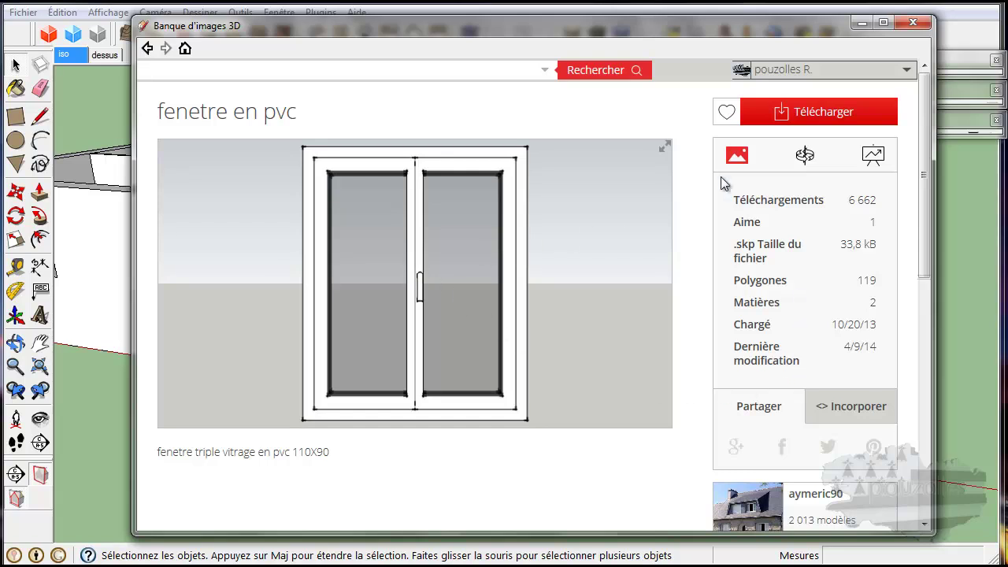
click(806, 157)
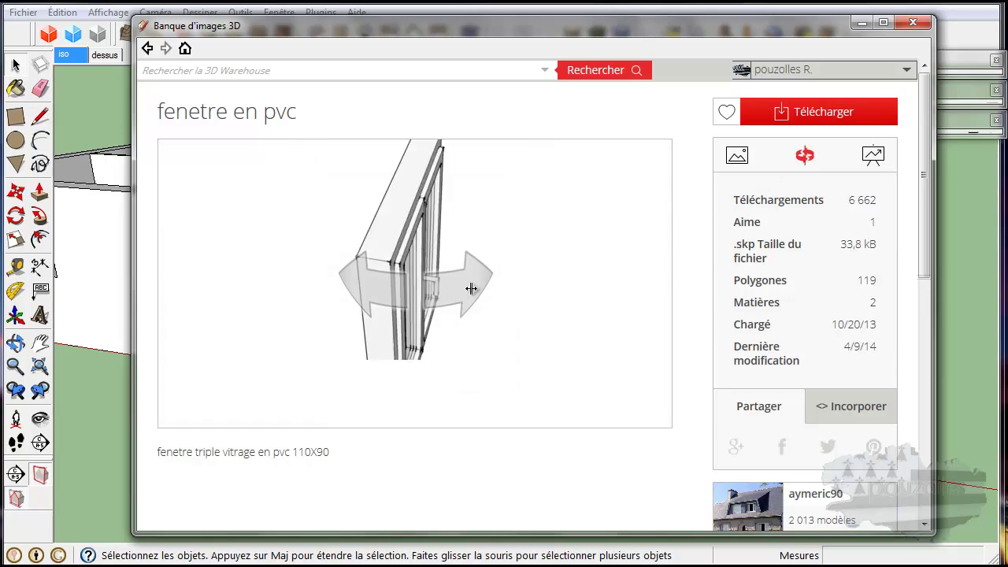
drag(472, 286, 418, 278)
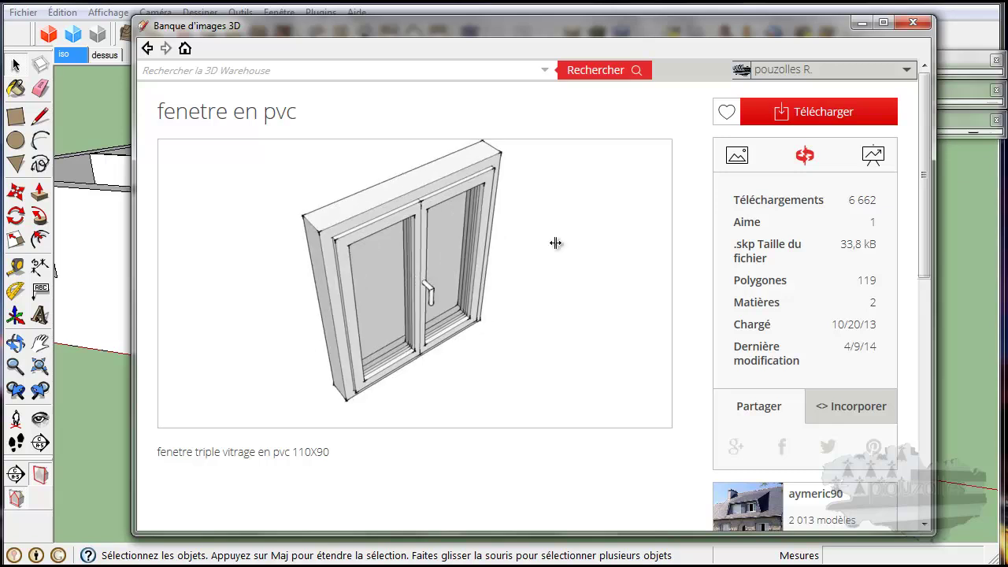
click(854, 408)
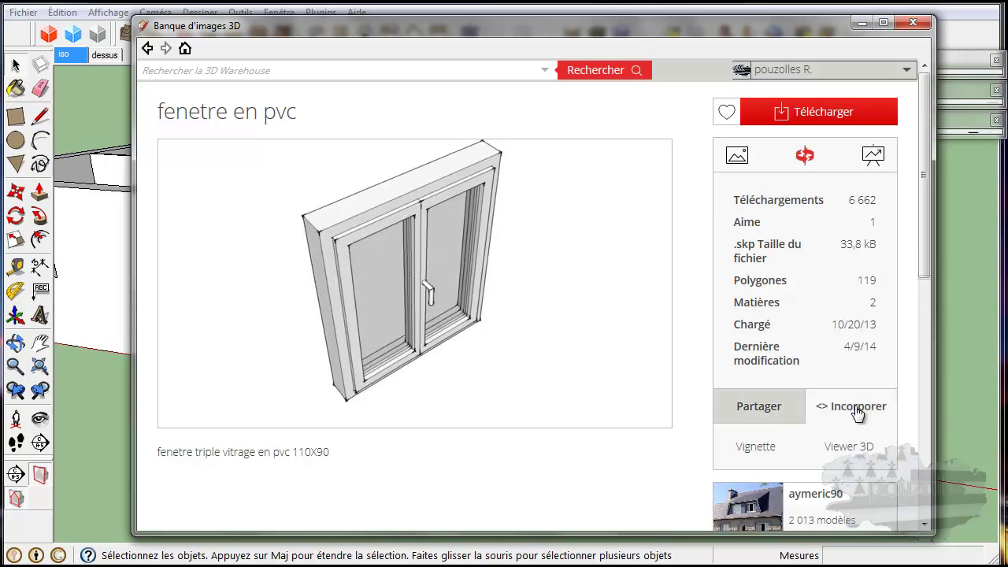
Download the "fenetre en pvc" model directly into the project and place it at the lower corner of the front wall's window opening.
click(825, 113)
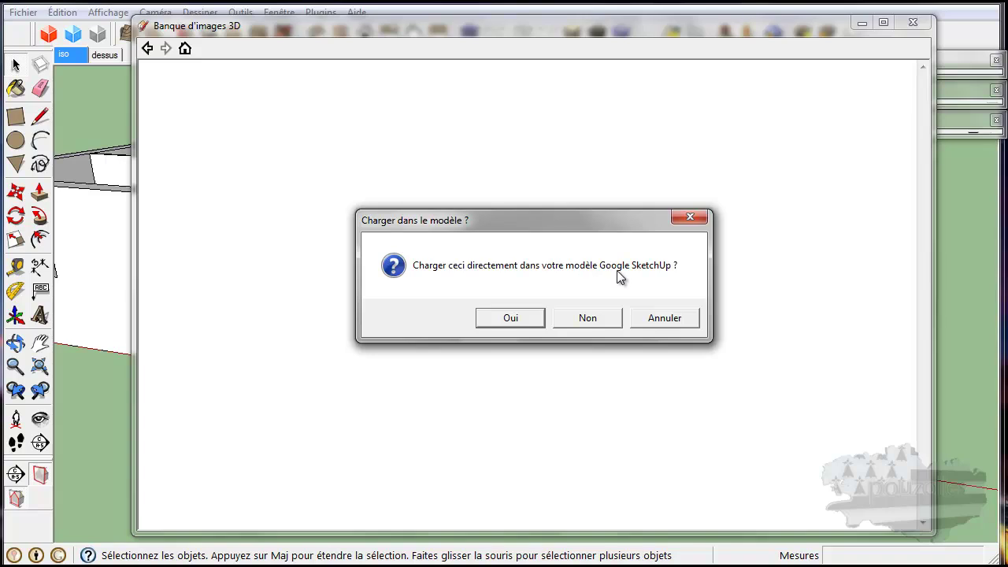
click(514, 317)
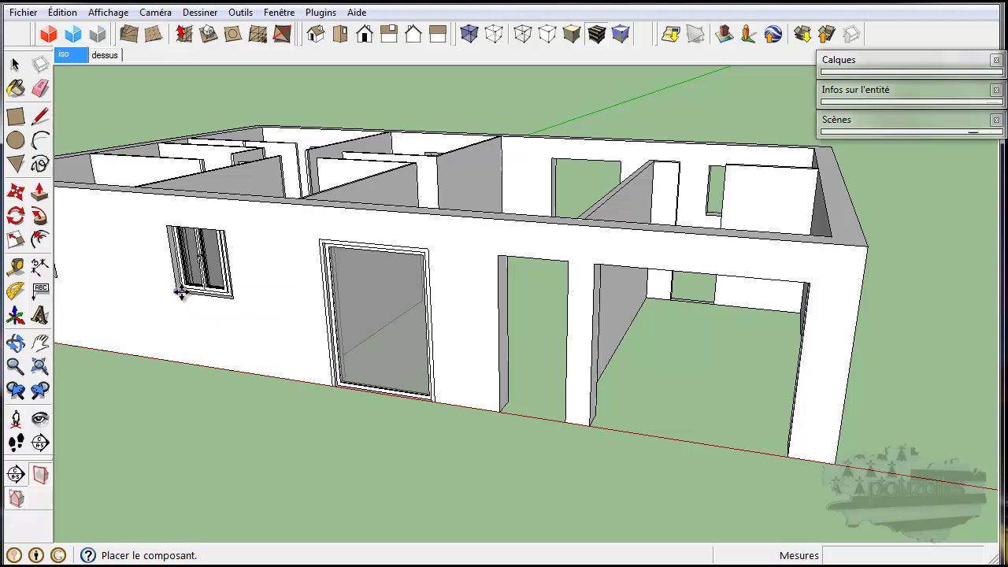
click(181, 291)
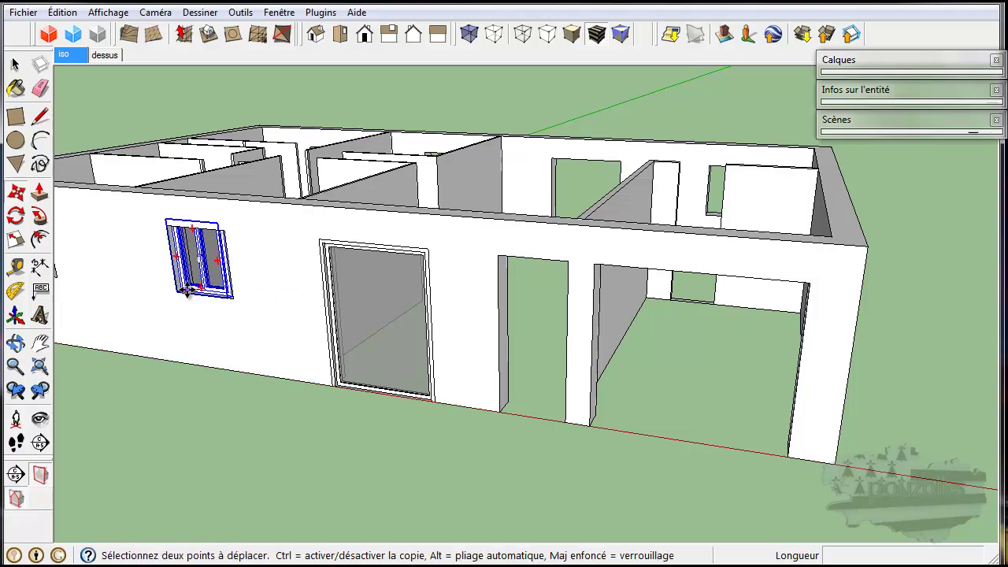
Examine how the placed PVC window fits the width, height and depth of the front wall opening.
middle_drag(189, 291, 402, 354)
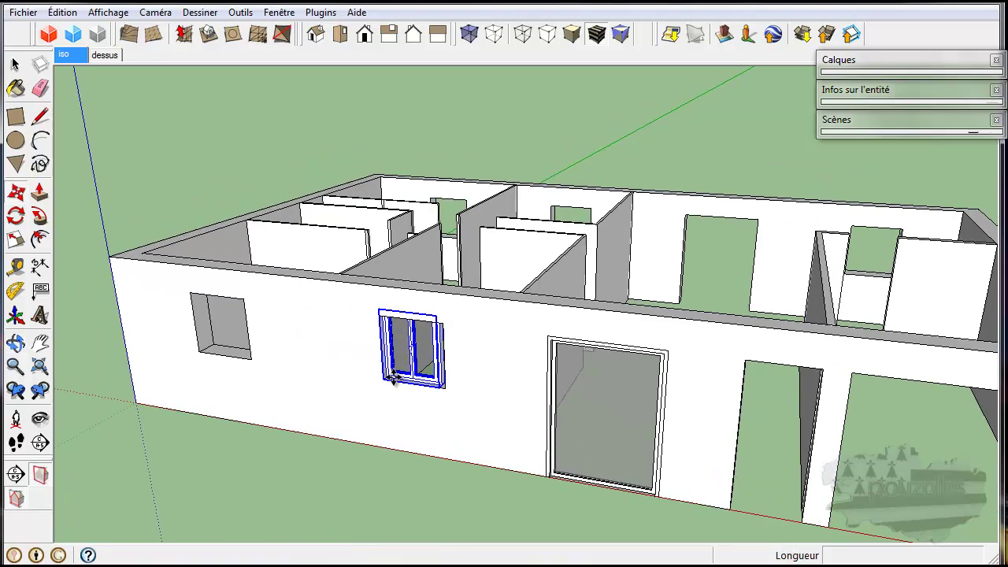
scroll(403, 354, up, 3)
scroll(406, 360, up, 3)
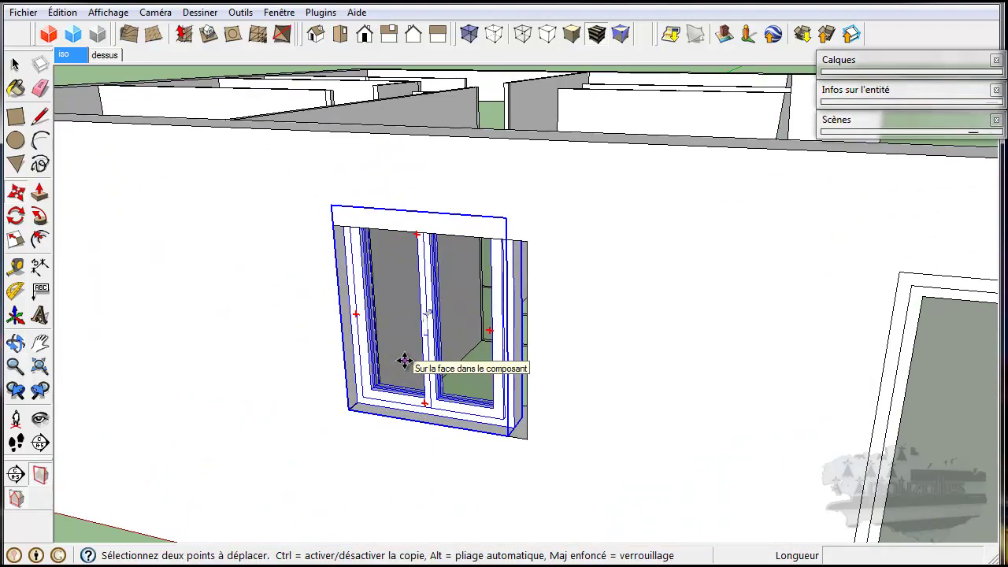
scroll(416, 361, up, 1)
scroll(417, 361, up, 1)
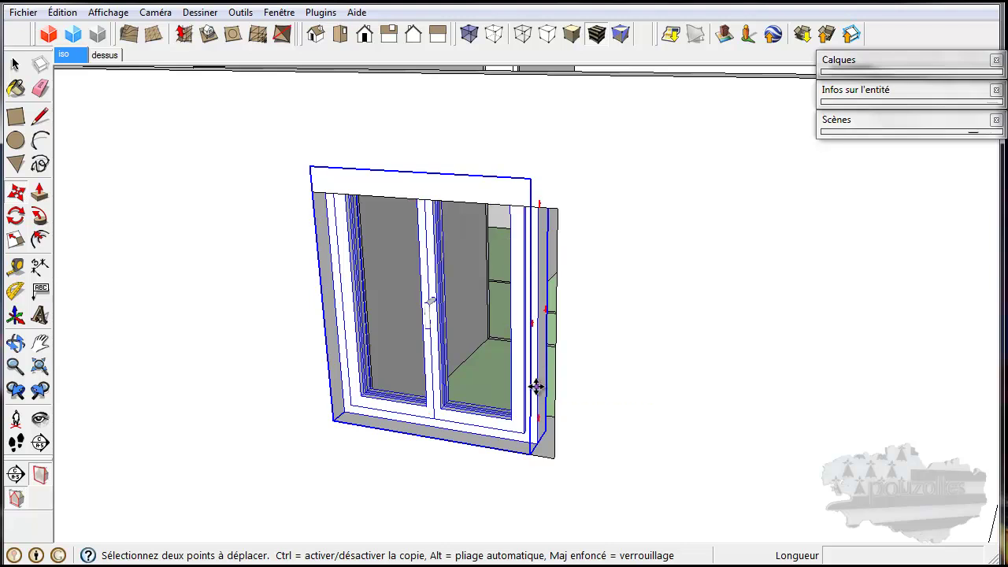
key(o)
drag(544, 386, 589, 365)
key(m)
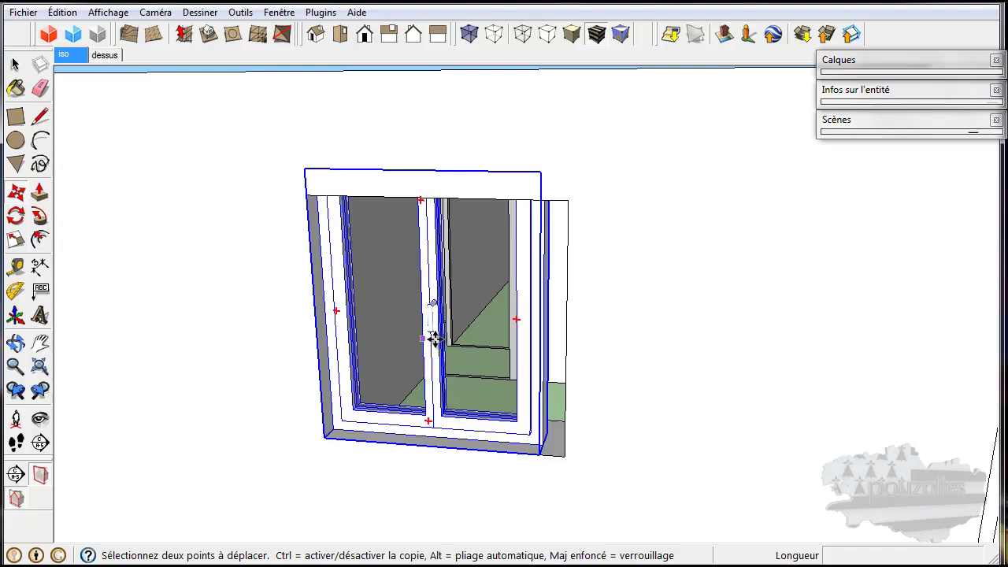
scroll(489, 339, down, 6)
middle_drag(527, 307, 489, 425)
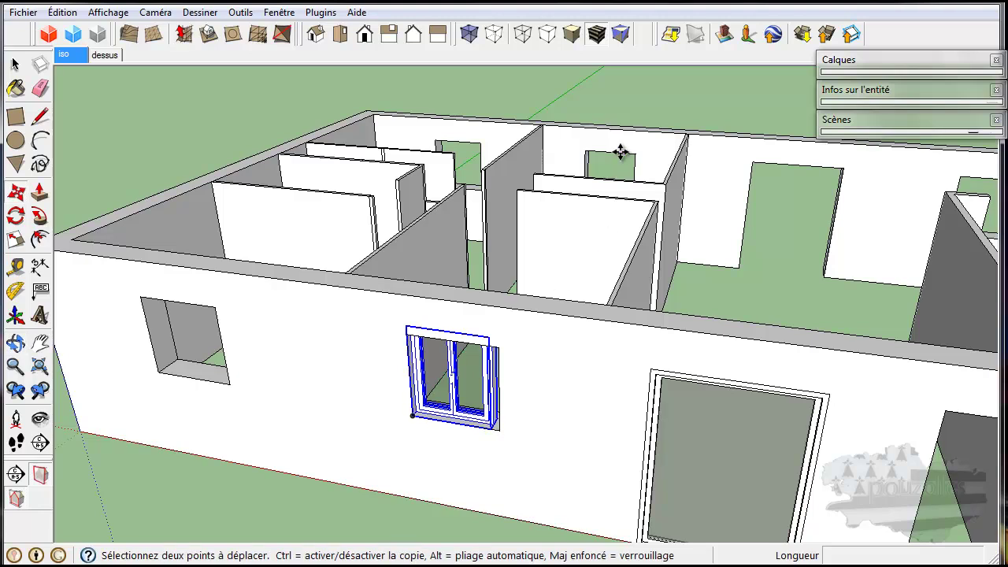
scroll(408, 415, up, 6)
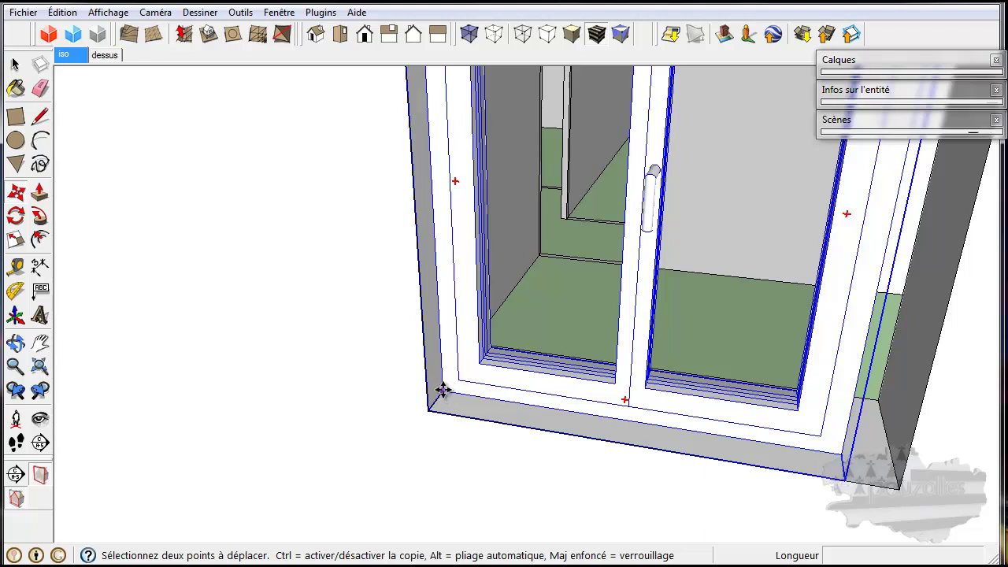
click(444, 390)
scroll(445, 390, down, 5)
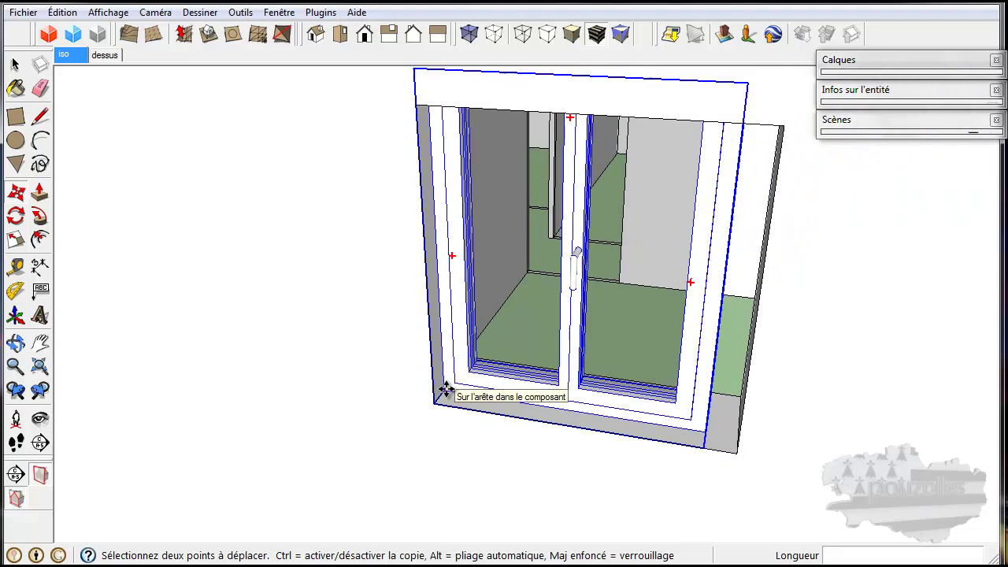
scroll(445, 390, down, 4)
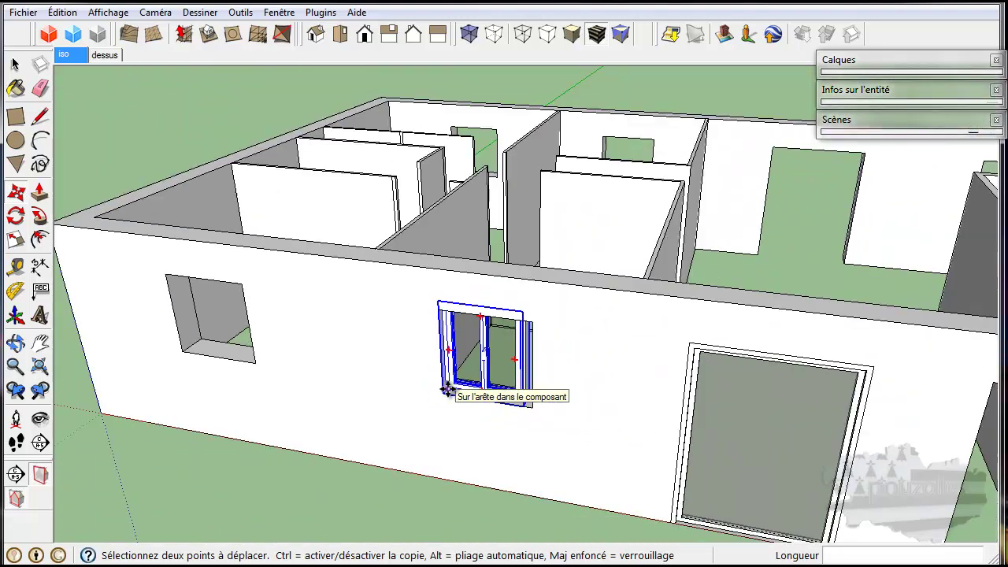
scroll(622, 158, up, 5)
middle_drag(629, 156, 612, 259)
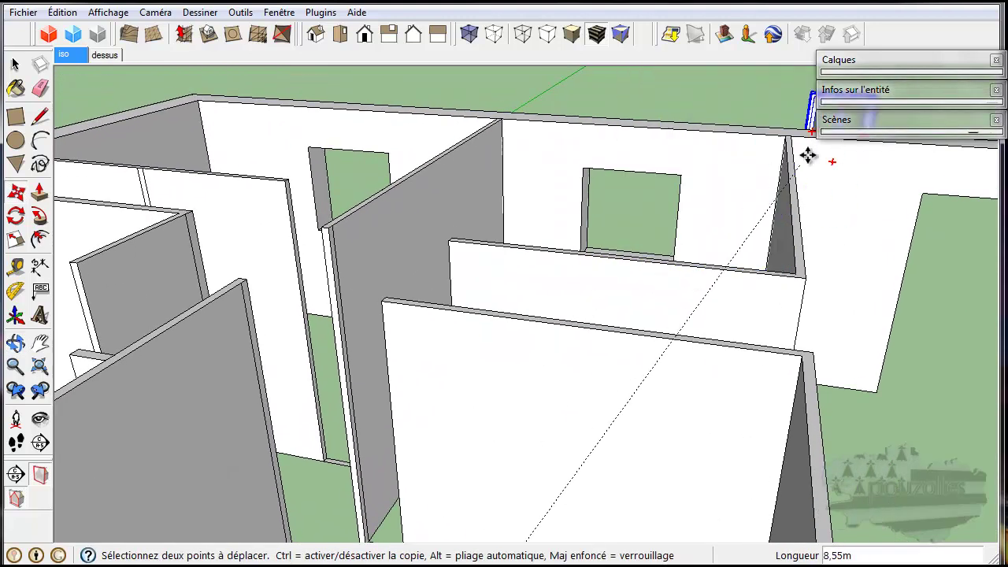
Expand the layers list, hide the cloisons layer and leave the pending window move.
click(866, 60)
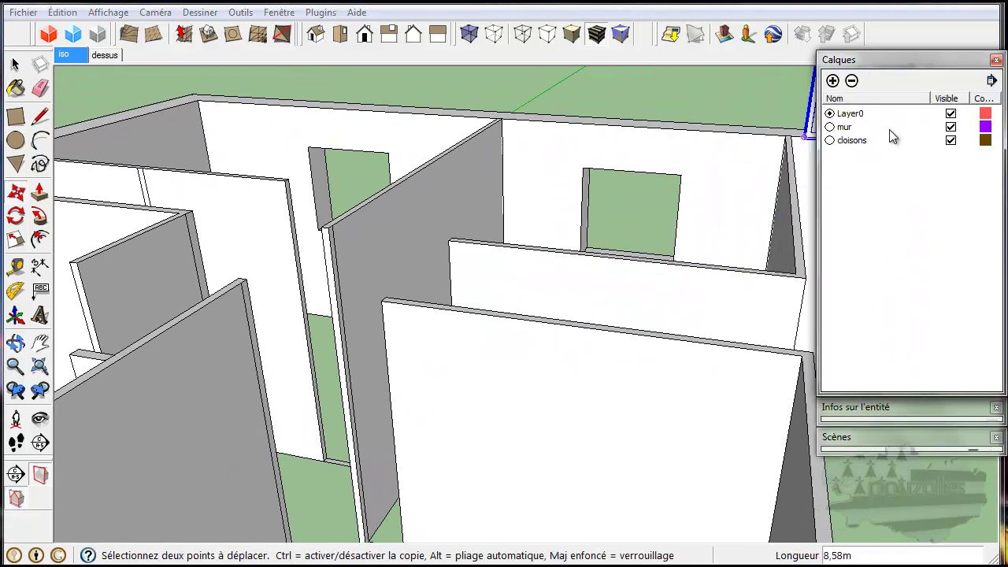
click(950, 141)
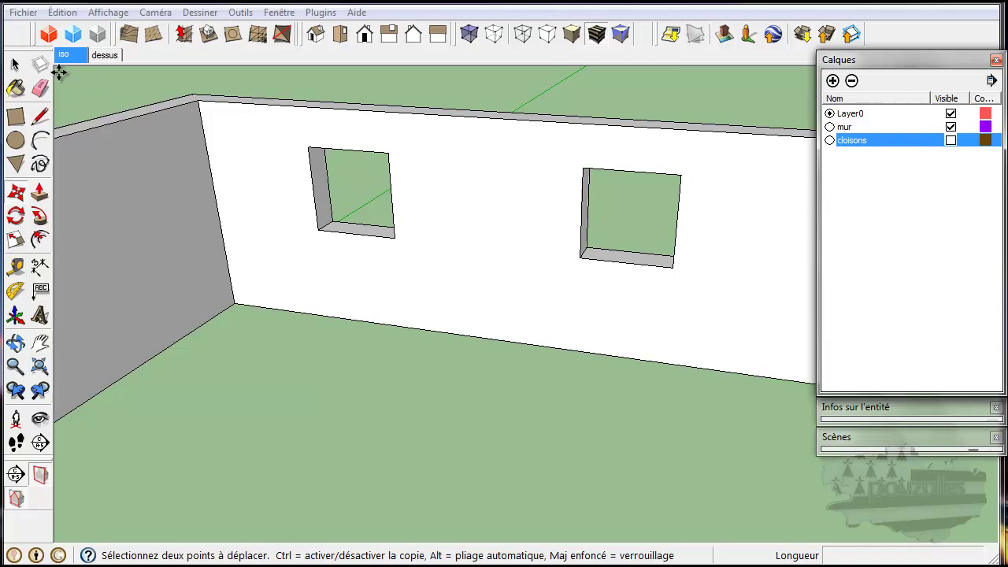
click(15, 64)
scroll(453, 283, down, 5)
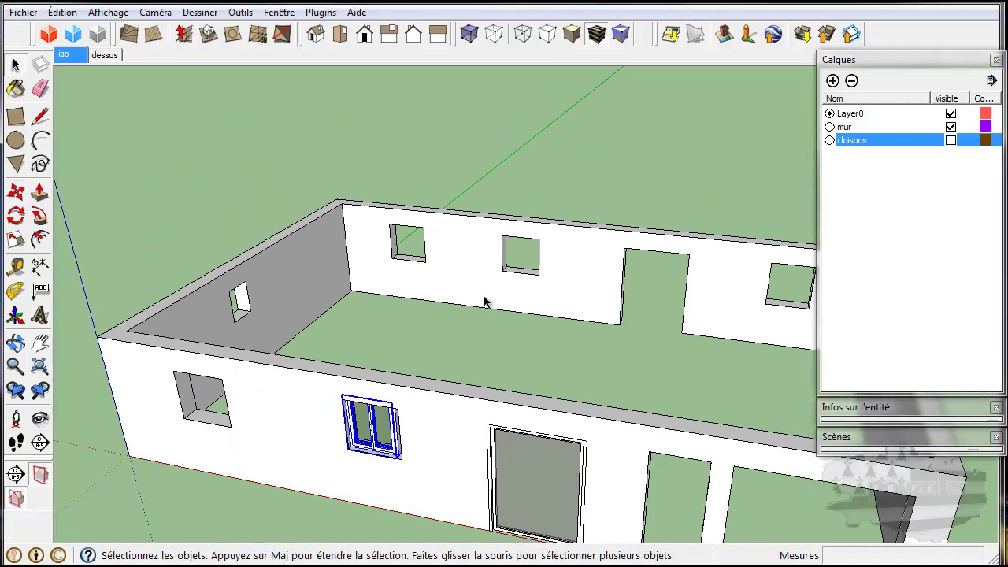
Move the PVC window by its lower corner about 8.17 m to the matching corner of the rear wall's second opening.
click(16, 191)
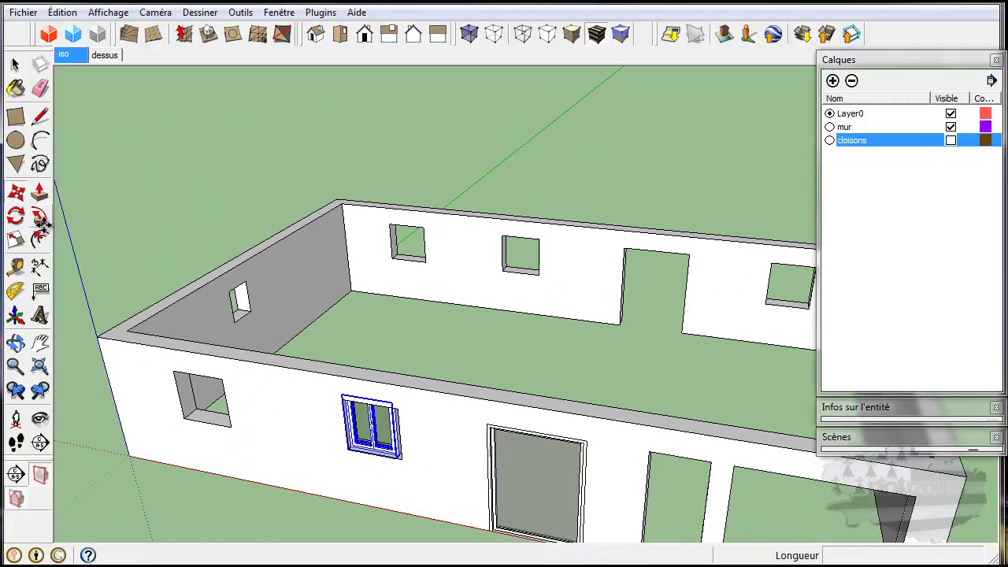
scroll(355, 448, up, 8)
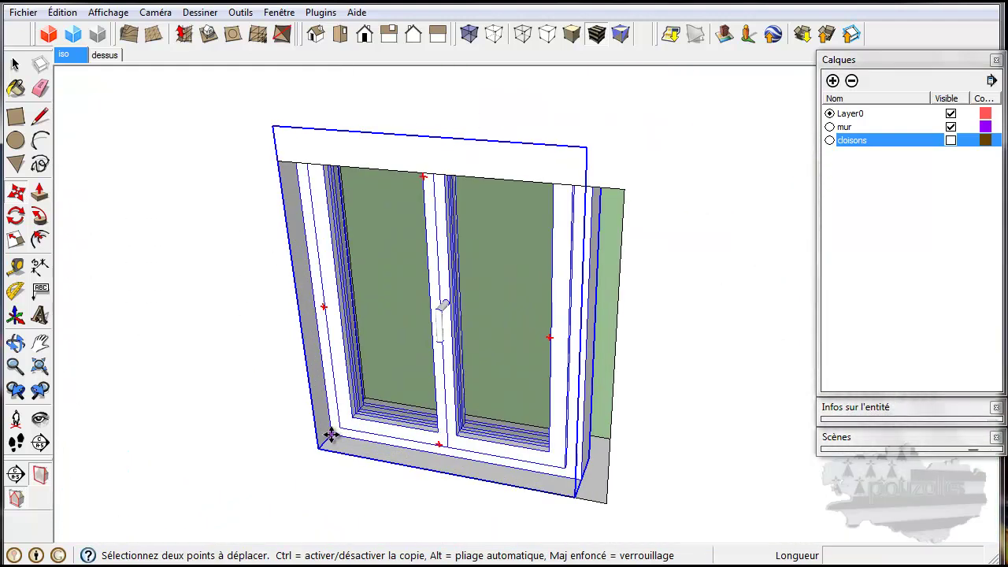
click(356, 452)
scroll(355, 441, down, 5)
scroll(422, 370, down, 5)
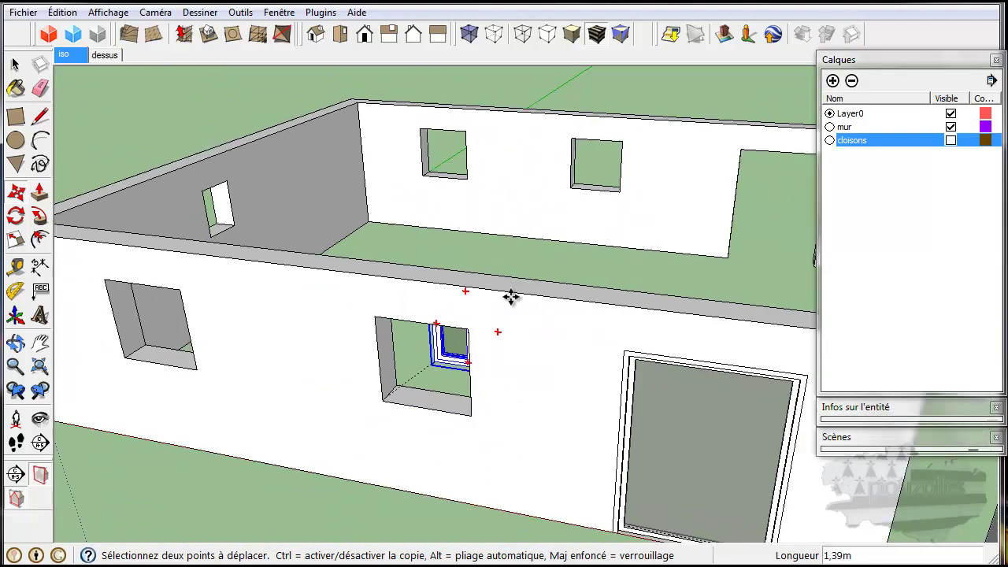
scroll(589, 177, up, 6)
scroll(576, 180, up, 1)
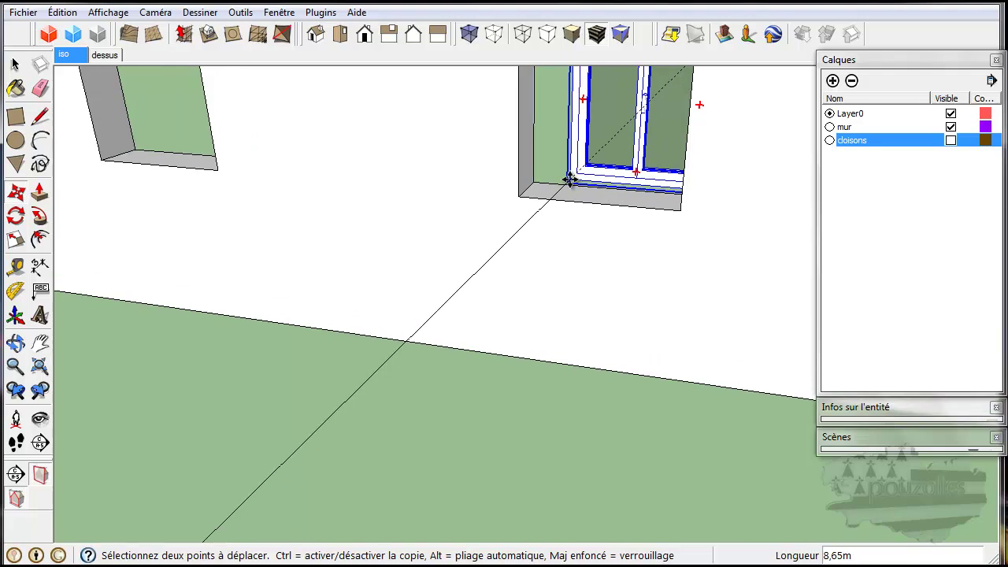
middle_drag(569, 180, 494, 331)
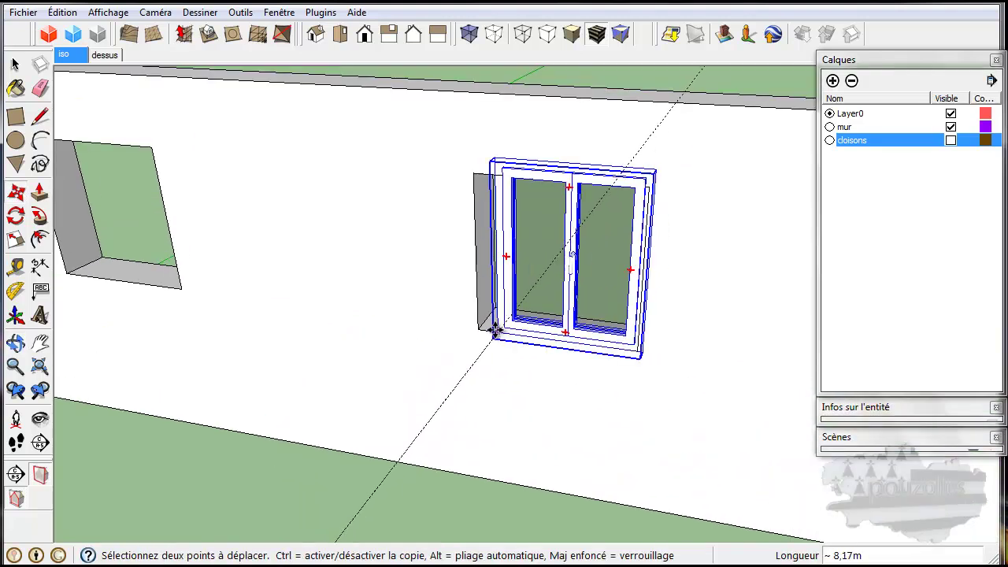
scroll(494, 331, up, 6)
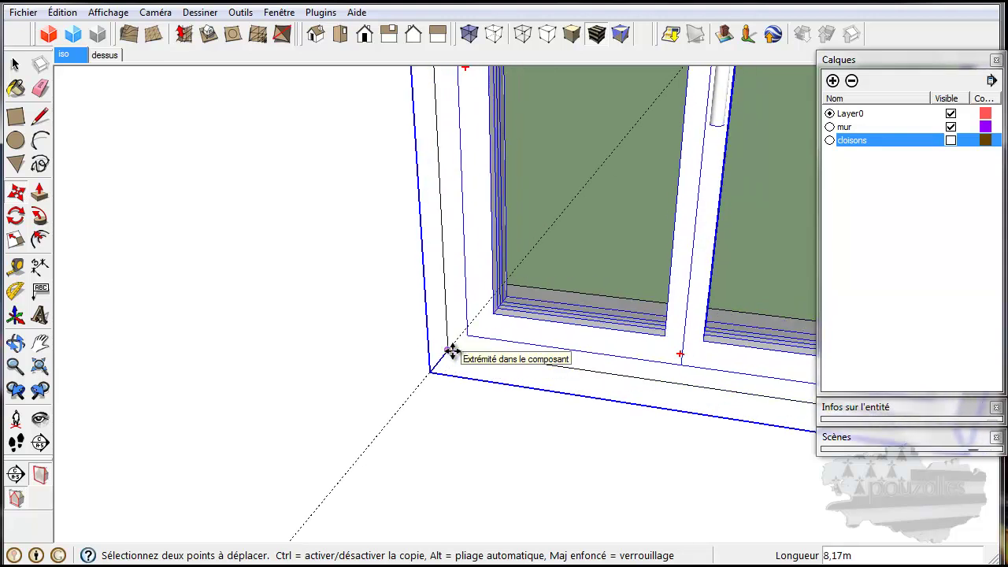
click(451, 351)
scroll(451, 351, down, 5)
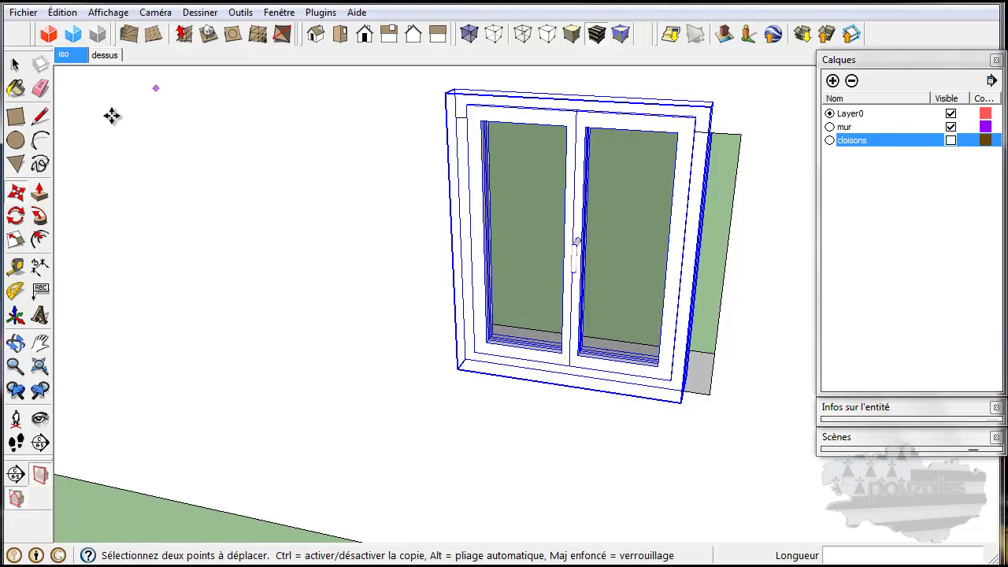
Scale the window by about 1.11 along the red axis to fill the opening's width, and reduce its height along the blue axis.
click(18, 244)
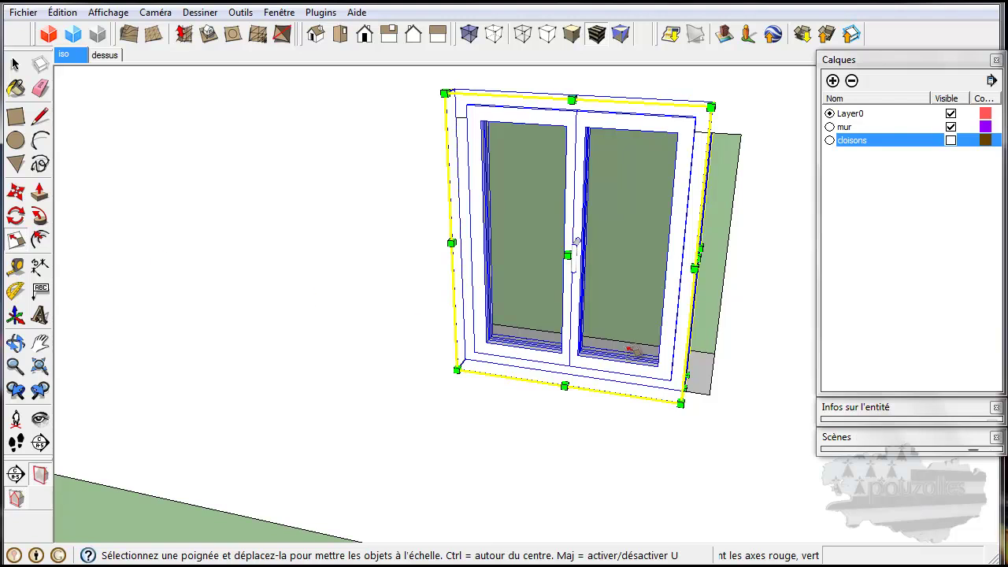
middle_drag(743, 281, 701, 283)
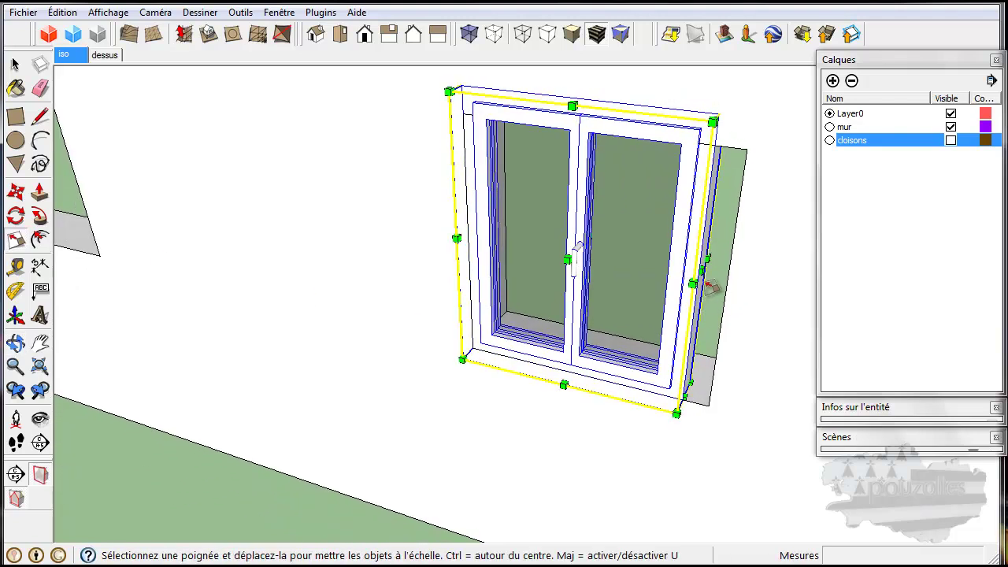
drag(701, 271, 742, 277)
scroll(725, 275, up, 6)
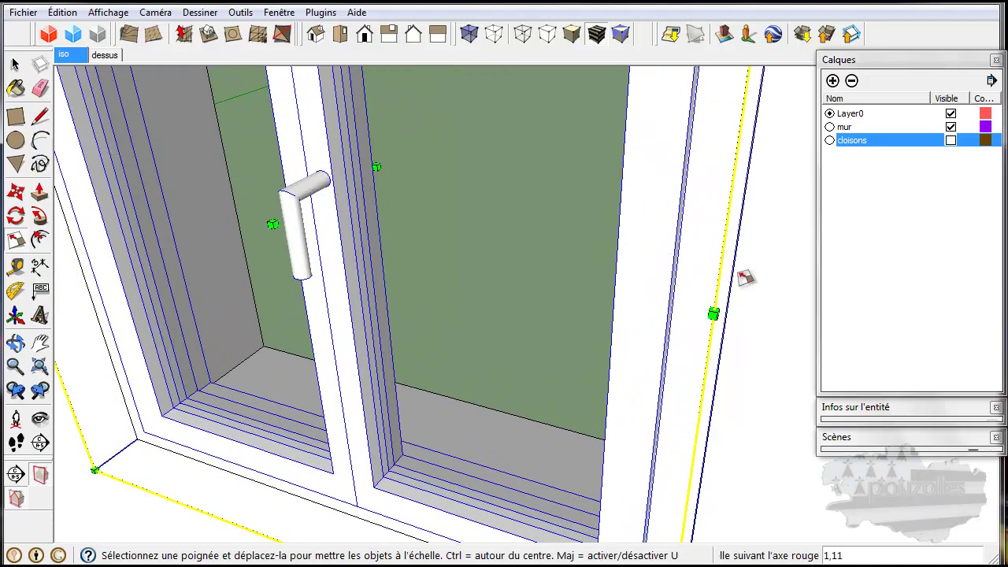
scroll(743, 283, down, 5)
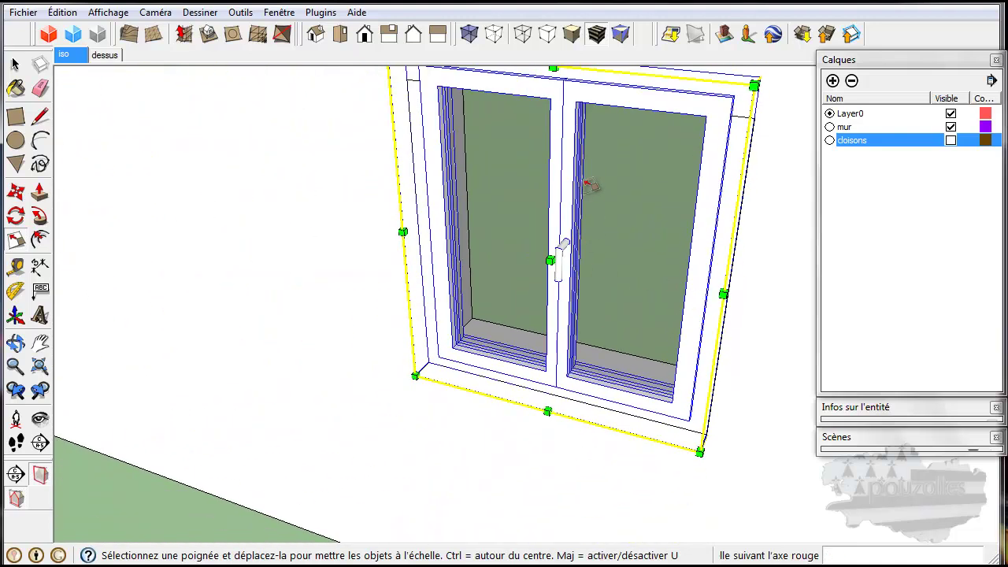
middle_drag(591, 184, 570, 274)
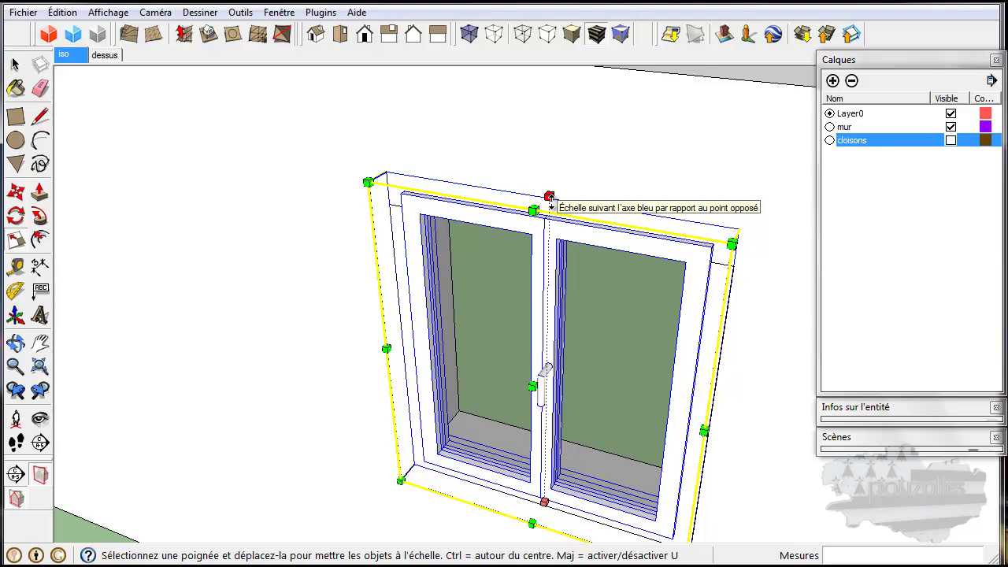
drag(549, 196, 549, 232)
Examine from the side how deep the scaled window sits within the rear wall's thickness.
middle_drag(562, 355, 377, 389)
middle_drag(625, 364, 565, 275)
scroll(538, 526, up, 3)
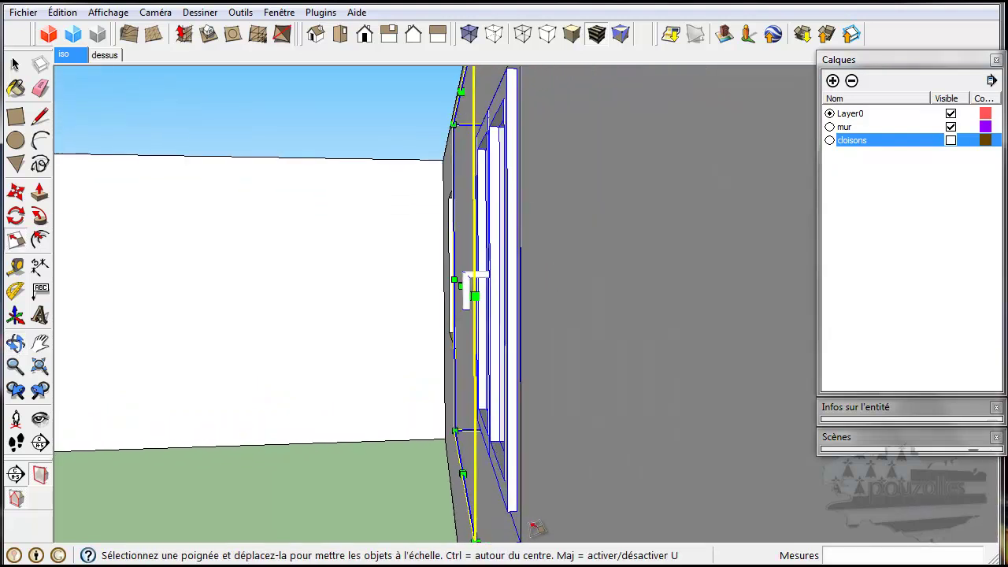
scroll(534, 525, up, 2)
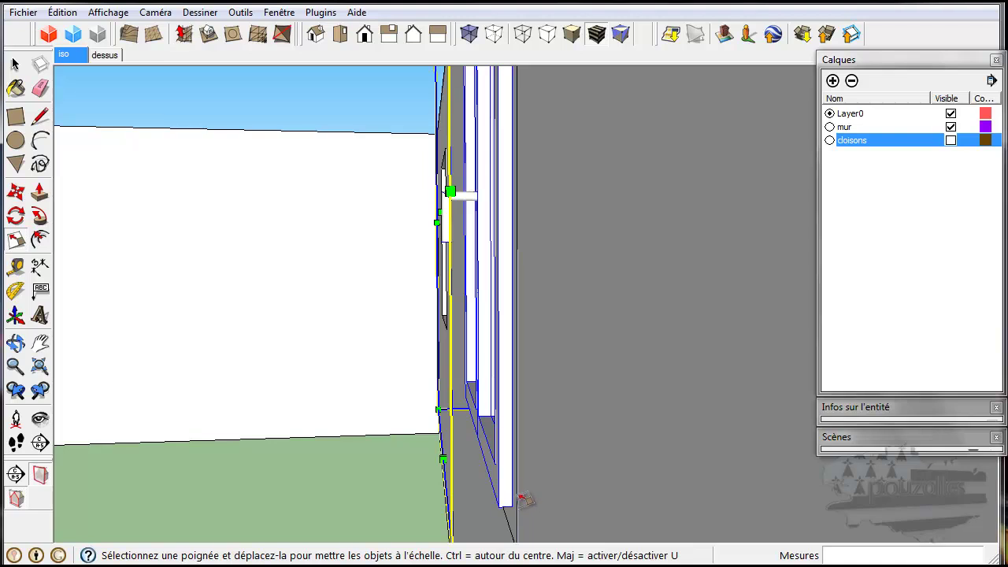
scroll(533, 498, down, 1)
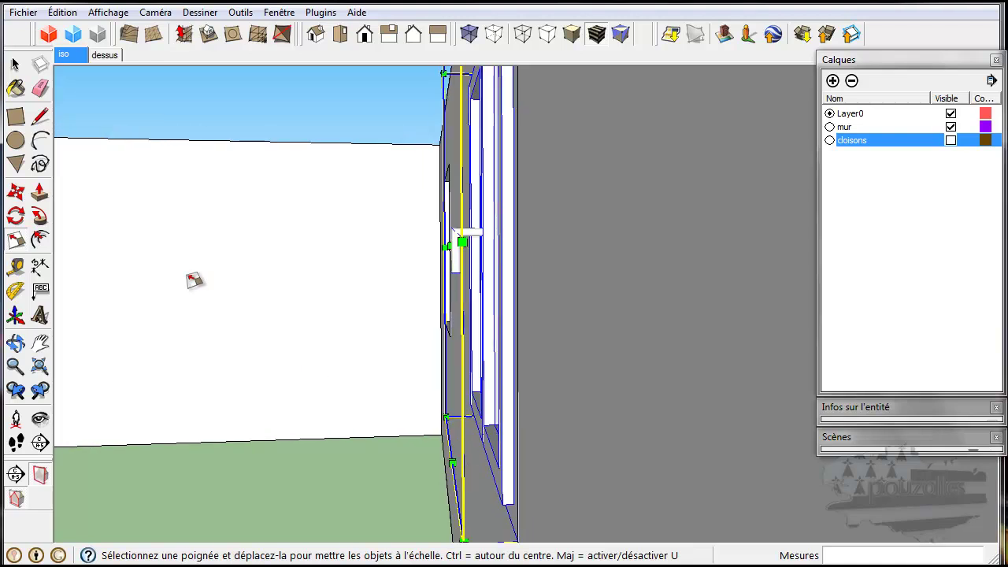
Try to move the PVC window from its inner frame corner about 0.01 m along the red axis.
click(15, 191)
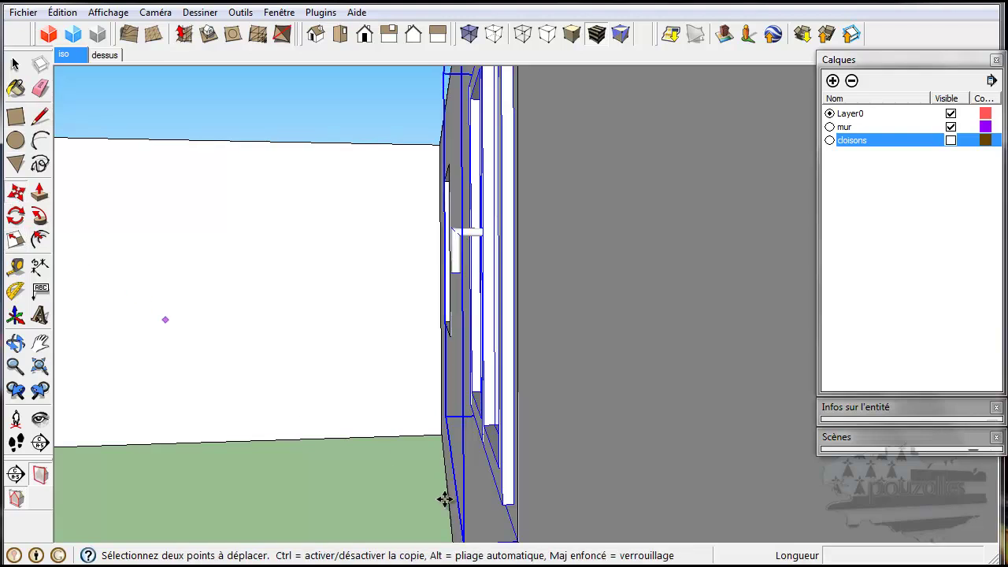
middle_drag(503, 532, 502, 466)
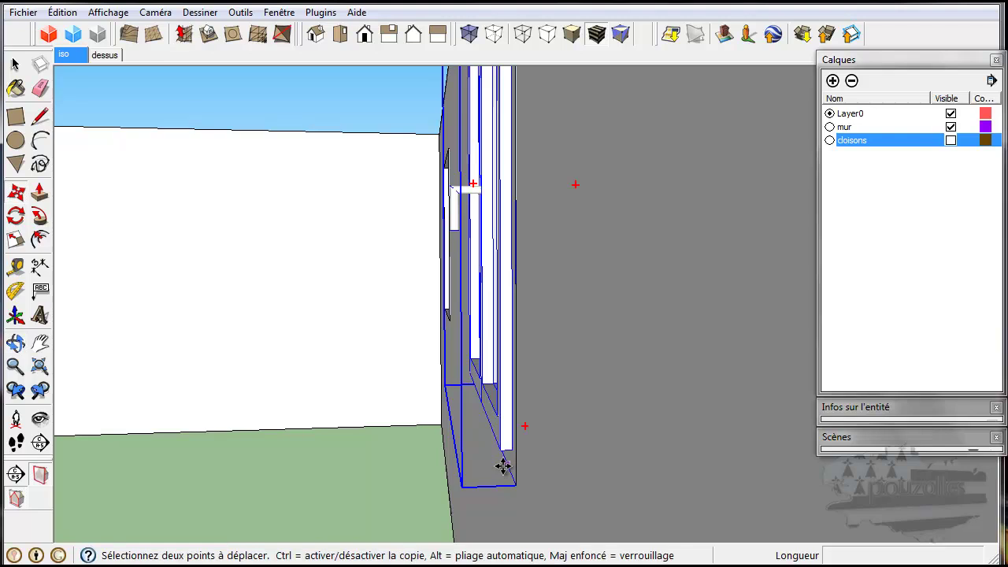
scroll(503, 466, up, 5)
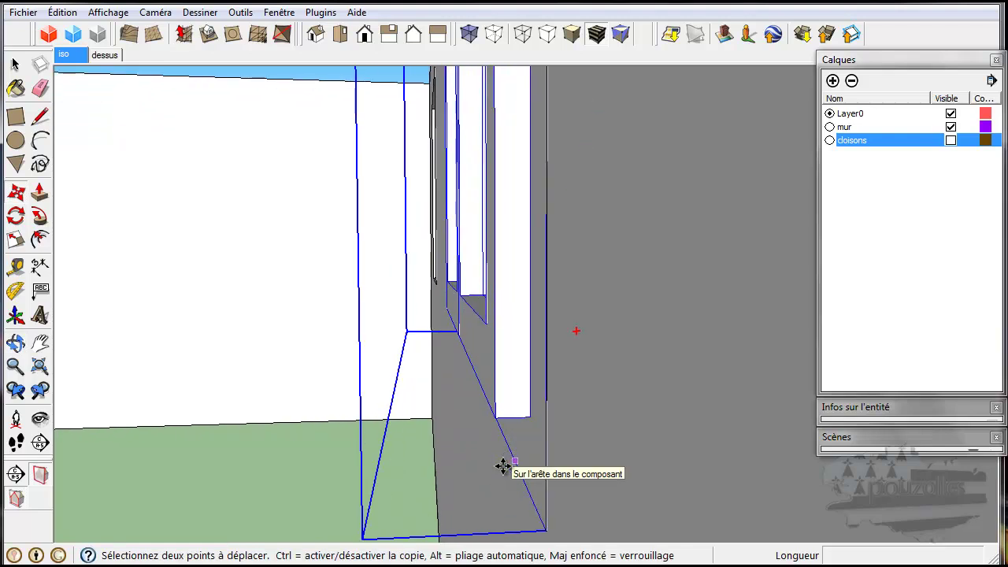
scroll(503, 466, up, 3)
middle_drag(525, 449, 547, 459)
scroll(547, 459, down, 2)
scroll(546, 459, down, 4)
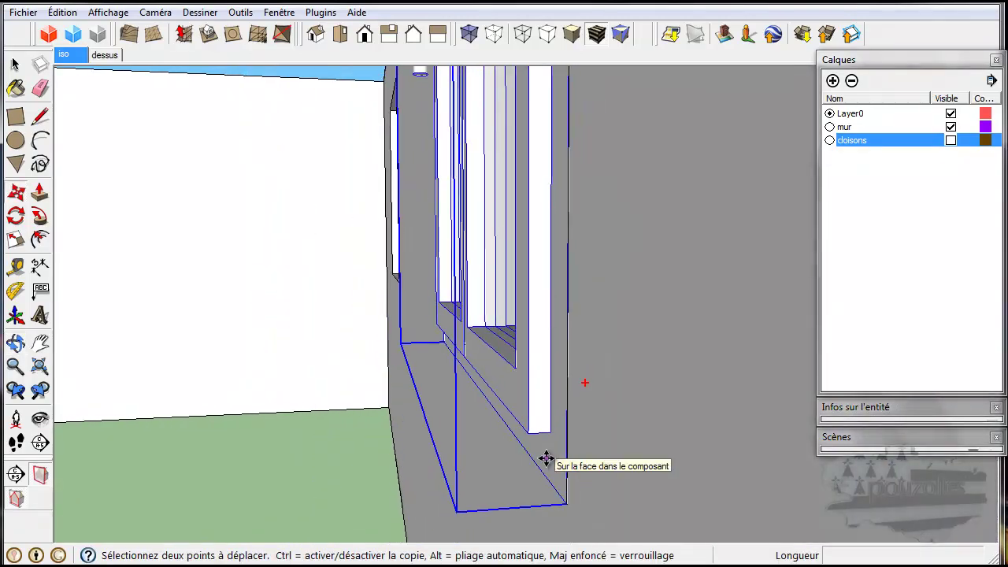
scroll(545, 458, up, 5)
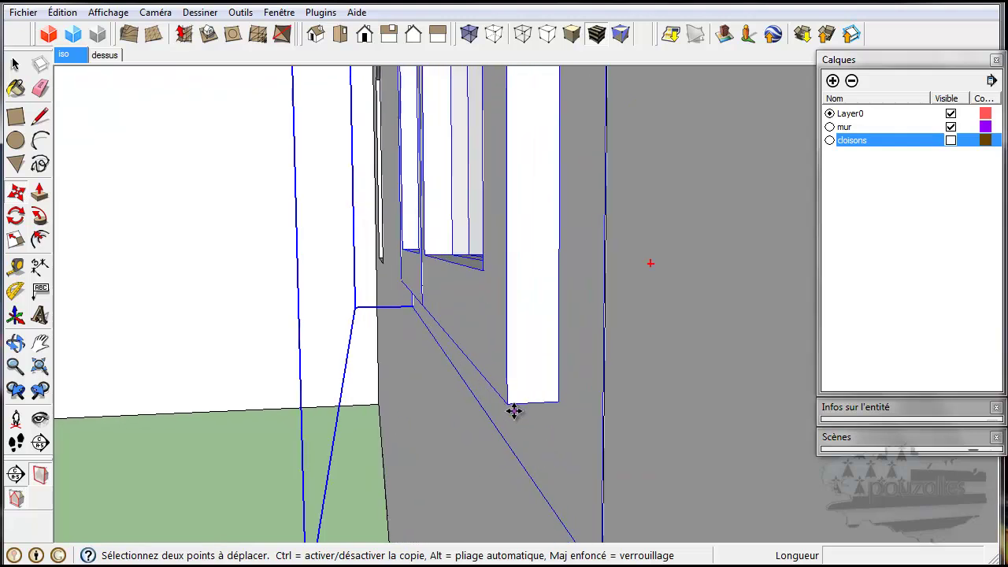
click(512, 404)
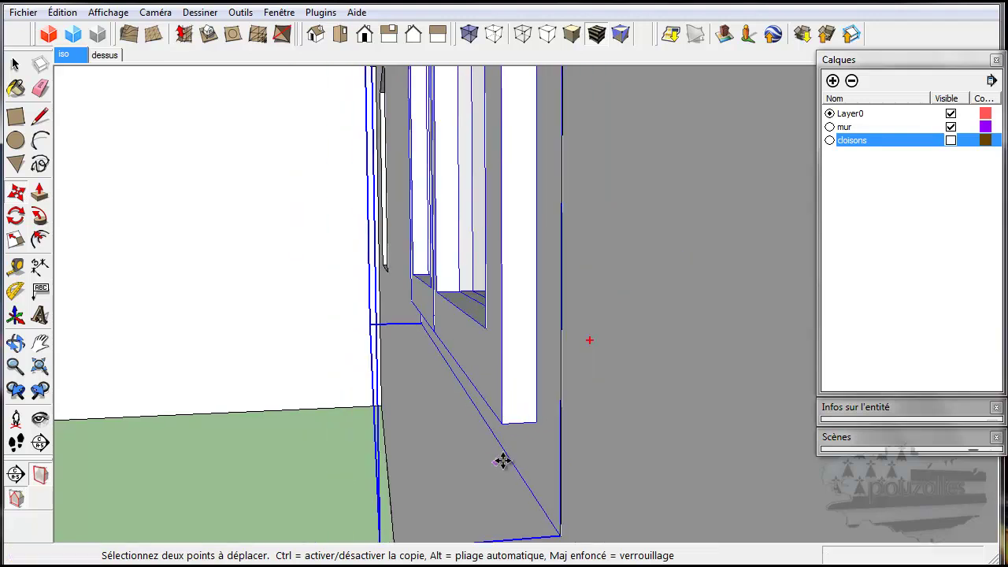
middle_drag(515, 459, 637, 437)
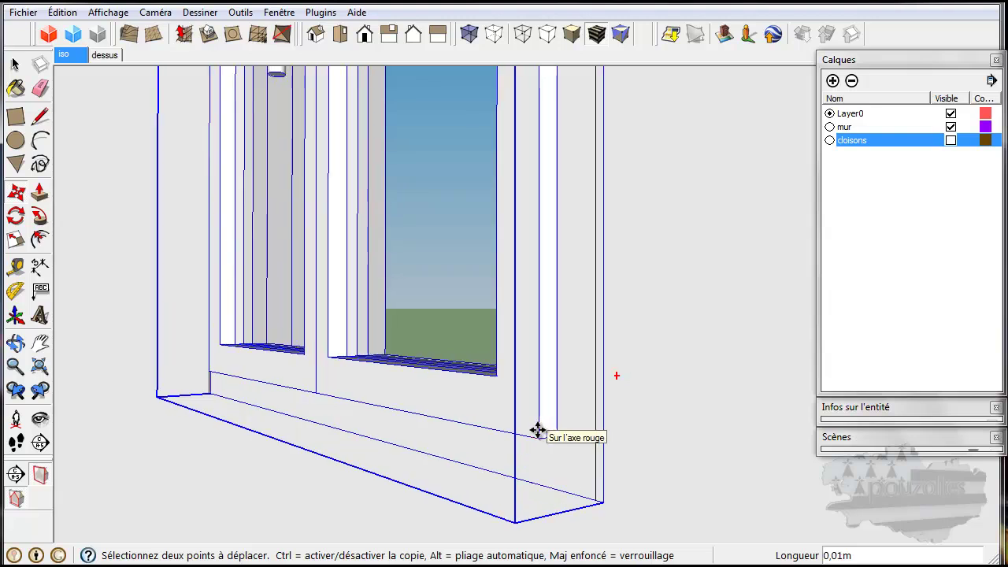
click(535, 430)
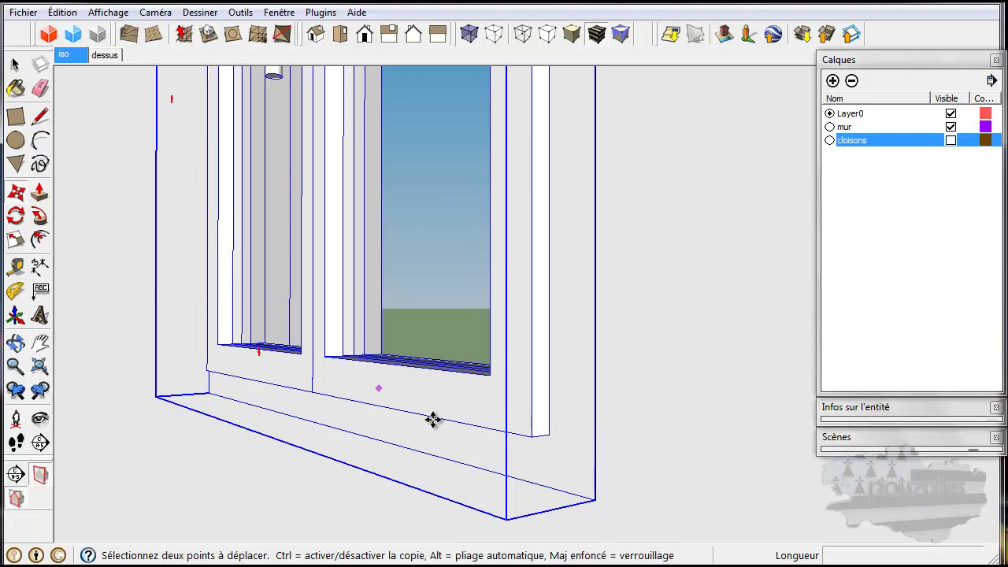
Move the PVC window by its lower corner about 0.01 m along the green axis, into the wall's thickness.
key(o)
drag(611, 494, 495, 486)
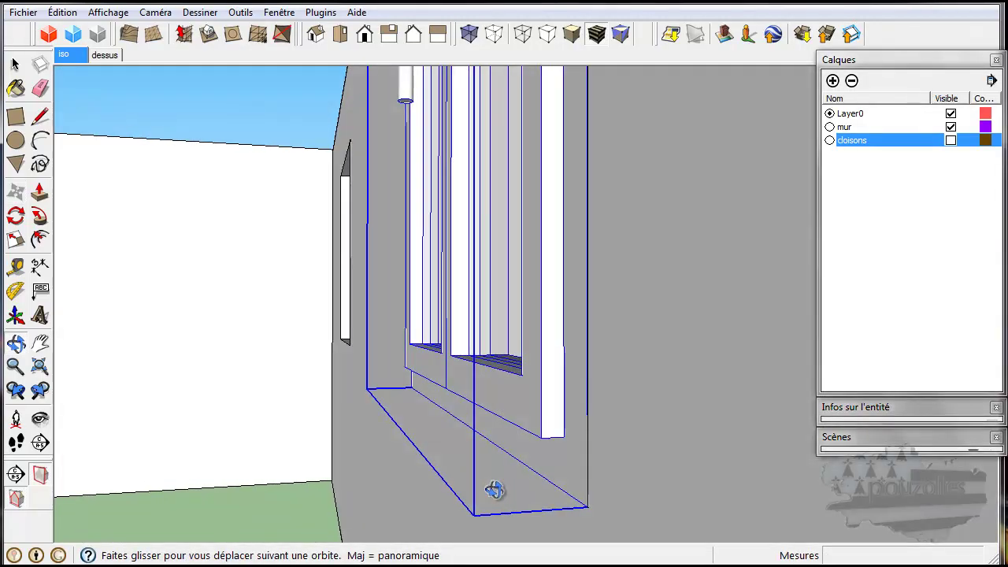
key(m)
click(588, 509)
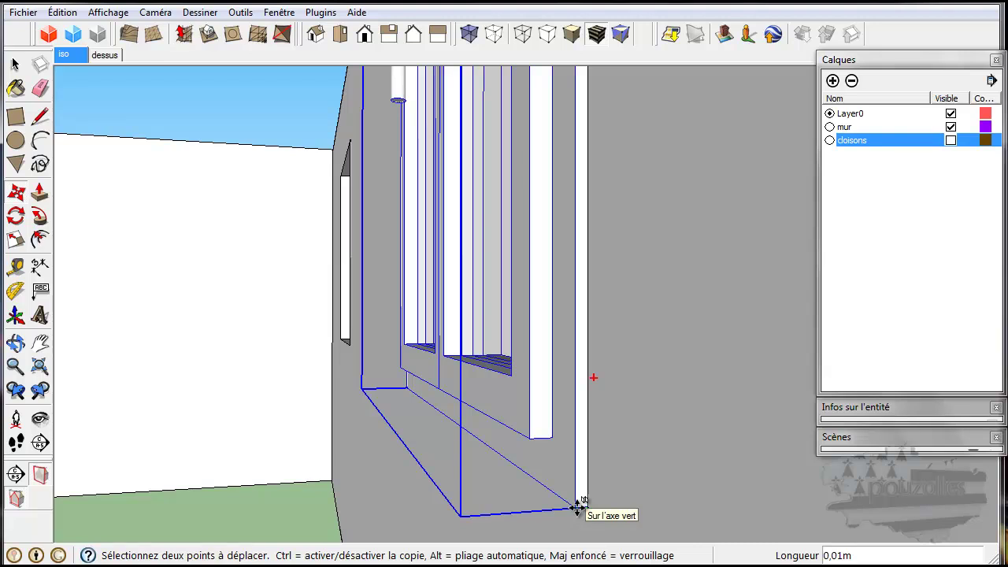
scroll(599, 505, down, 5)
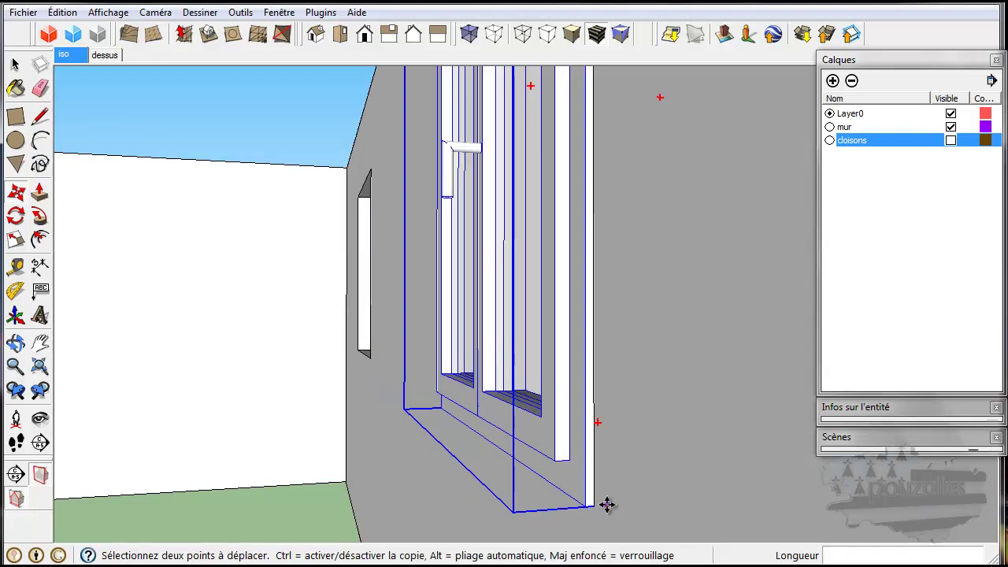
middle_drag(660, 414, 693, 468)
key(m)
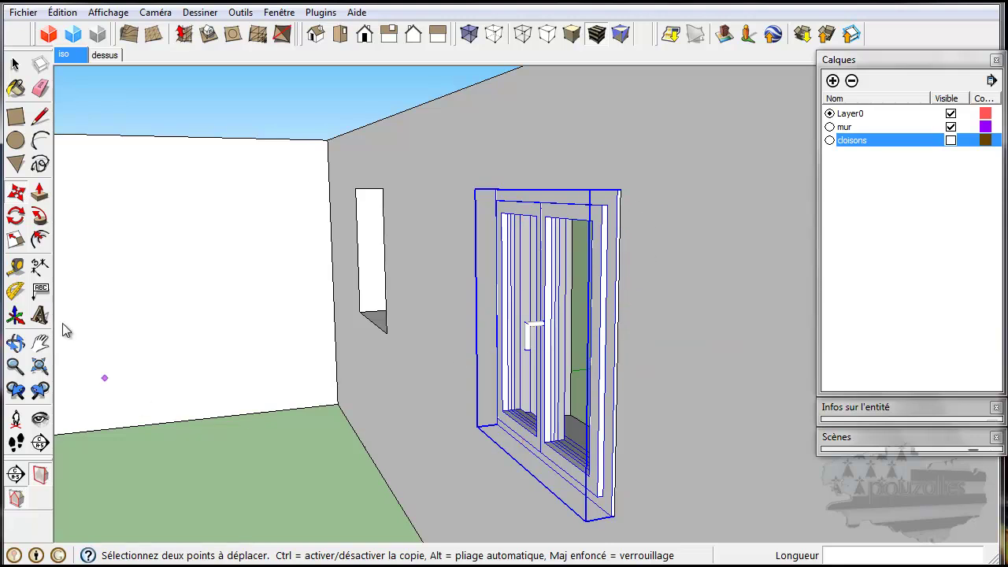
key(space)
Open the PVC window component for editing and select all its connected geometry.
middle_drag(398, 385, 581, 413)
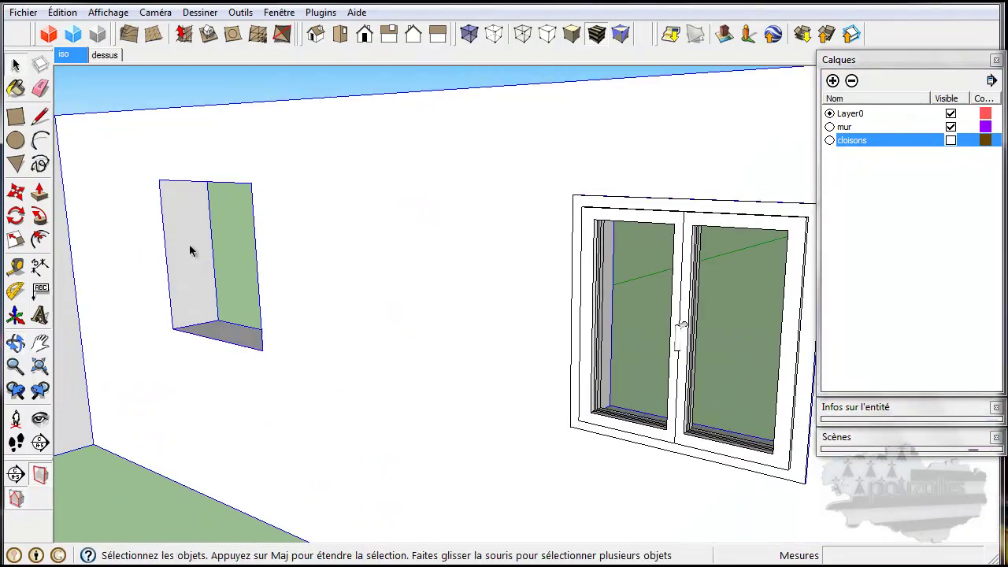
double_click(586, 404)
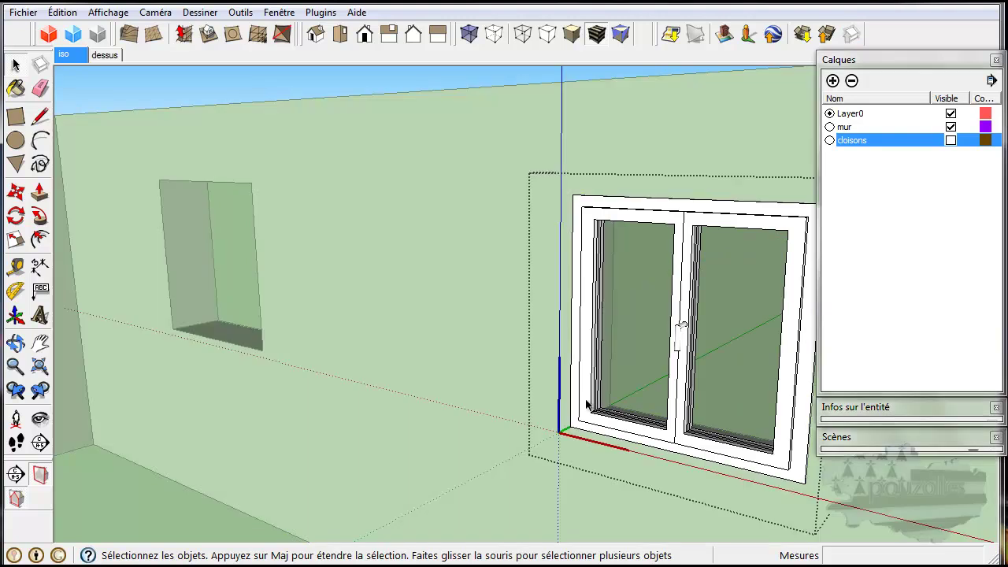
middle_drag(586, 404, 471, 394)
click(471, 394)
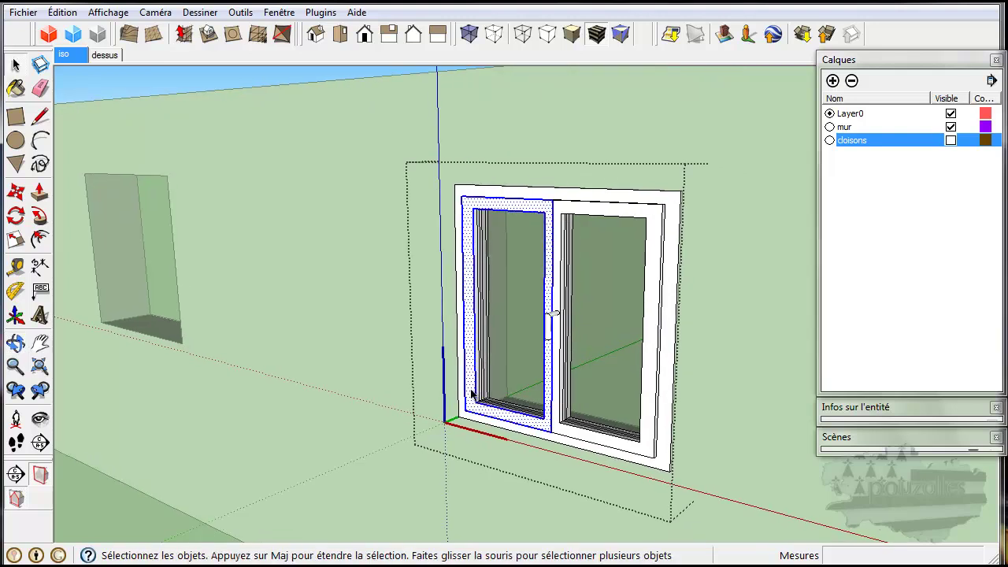
triple_click(471, 393)
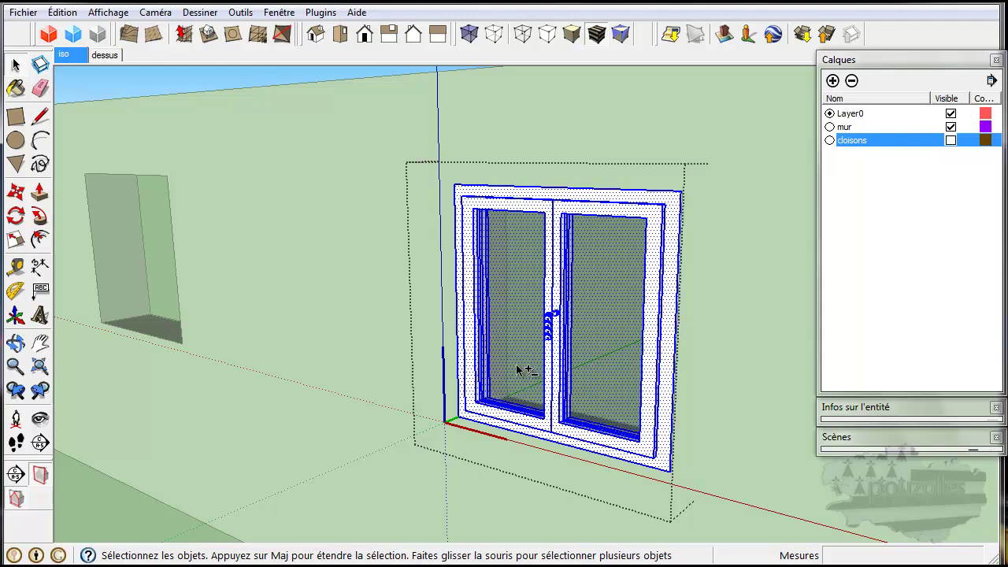
Check the window from outside, reselect all its geometry and clear the selection.
middle_drag(630, 367, 346, 428)
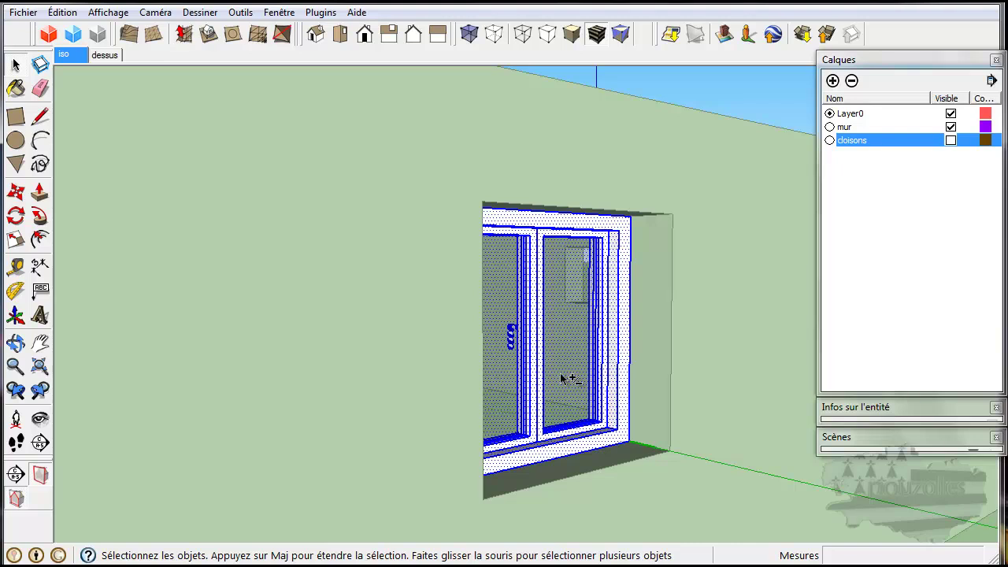
click(575, 451)
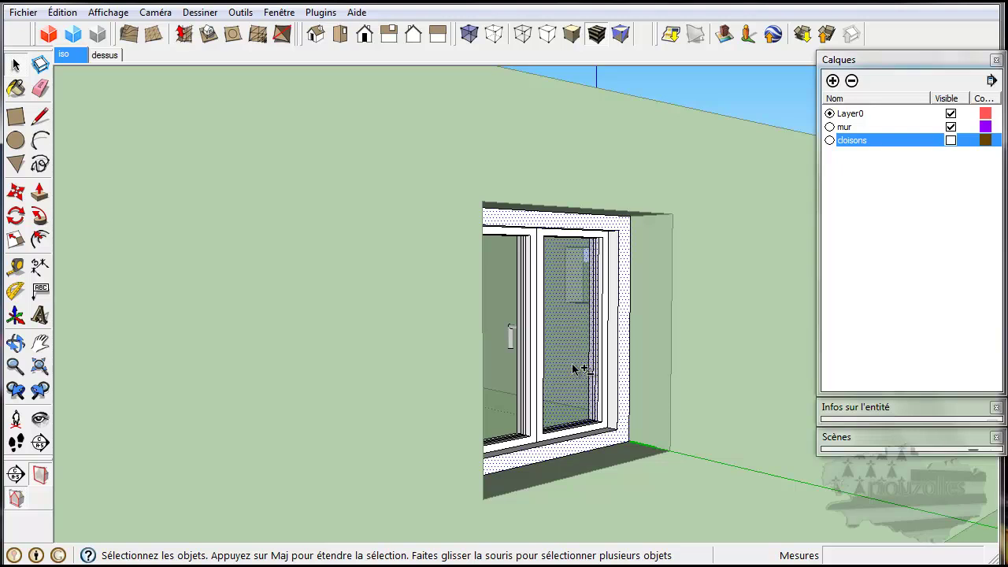
middle_drag(710, 298, 640, 287)
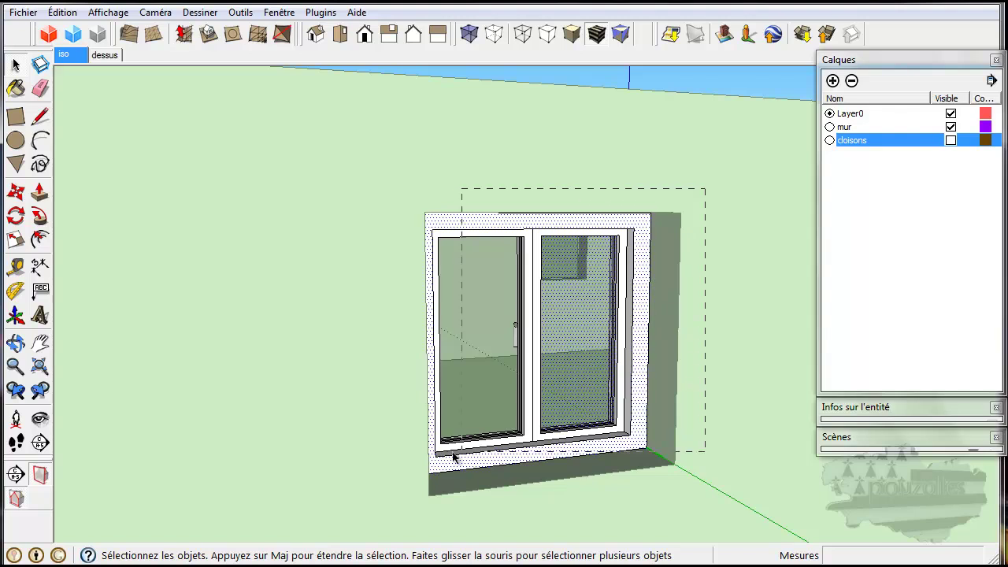
drag(383, 482, 380, 488)
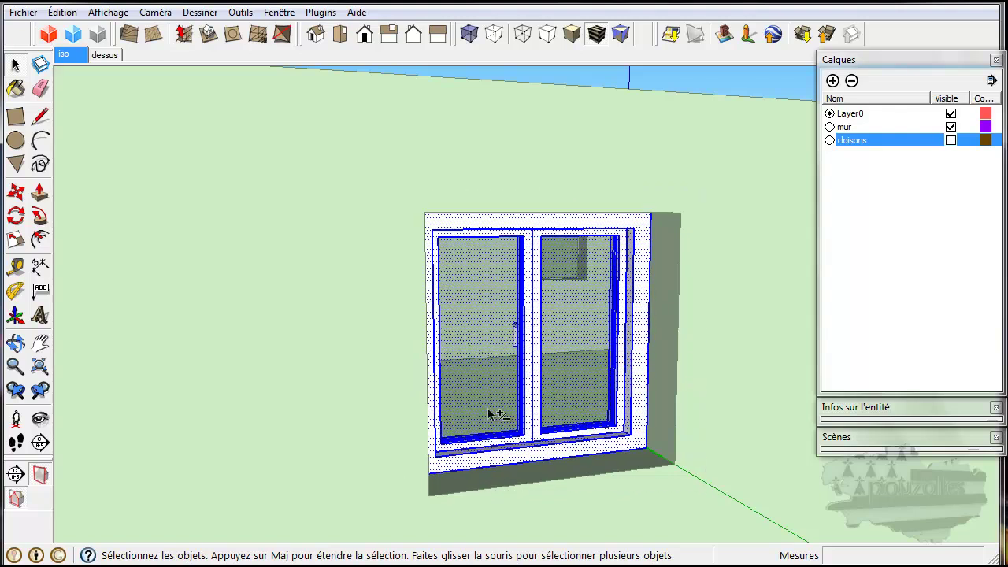
shift+middle_drag(583, 377, 804, 359)
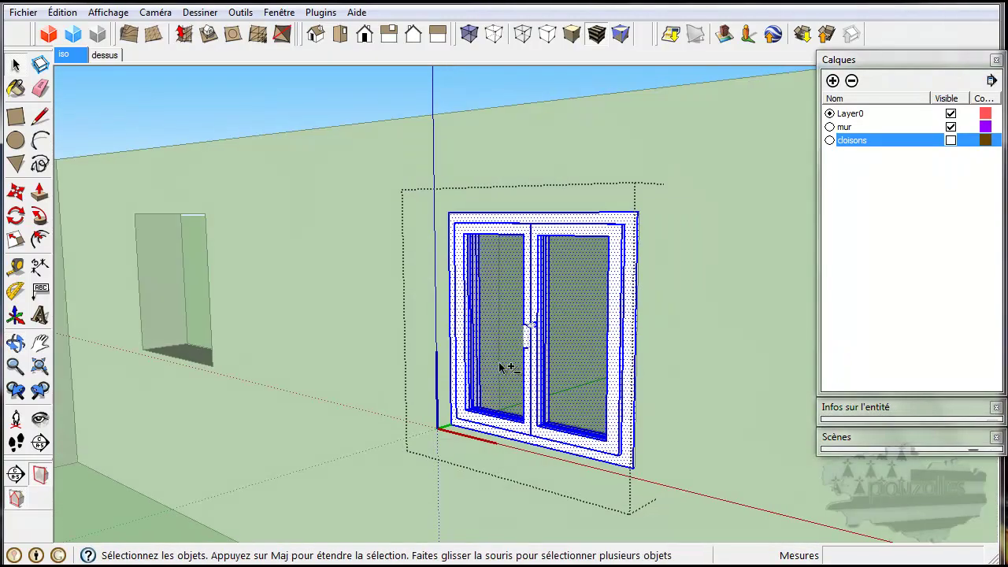
scroll(506, 374, up, 4)
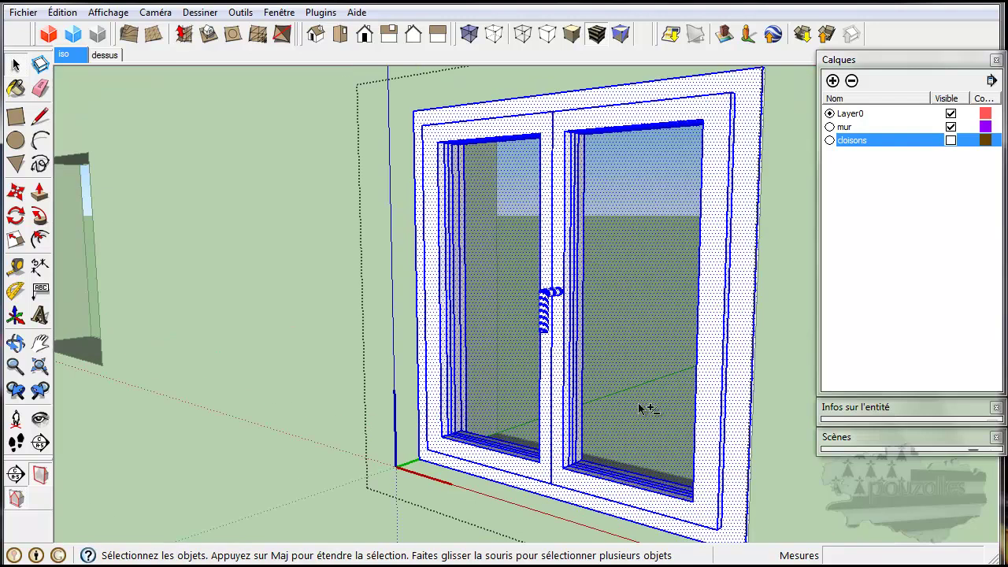
key(ctrl+t)
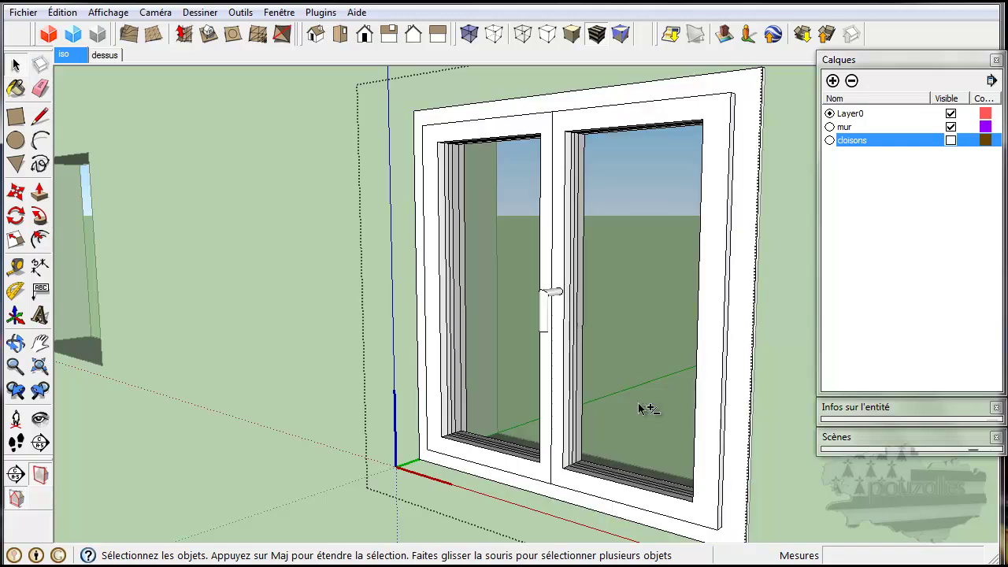
Choose Couleur_001 from the Couleurs material collection and leave the window's glass pane unselected.
click(639, 405)
middle_drag(639, 408, 707, 394)
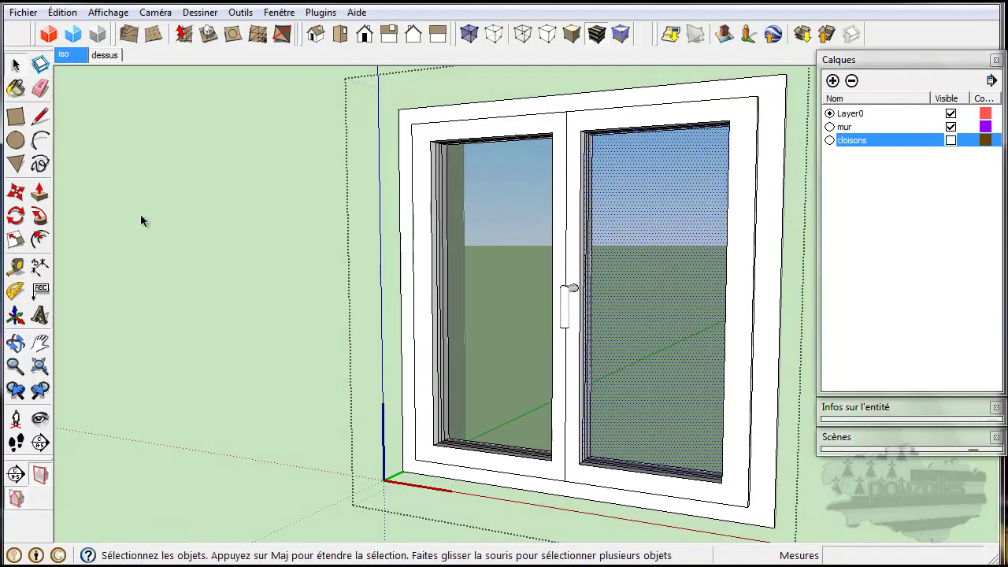
click(15, 87)
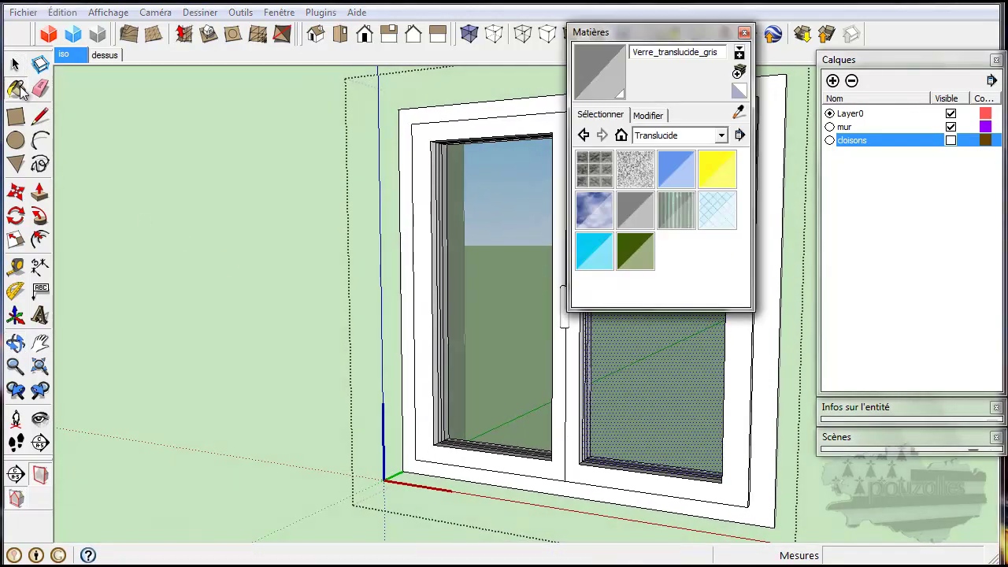
click(721, 136)
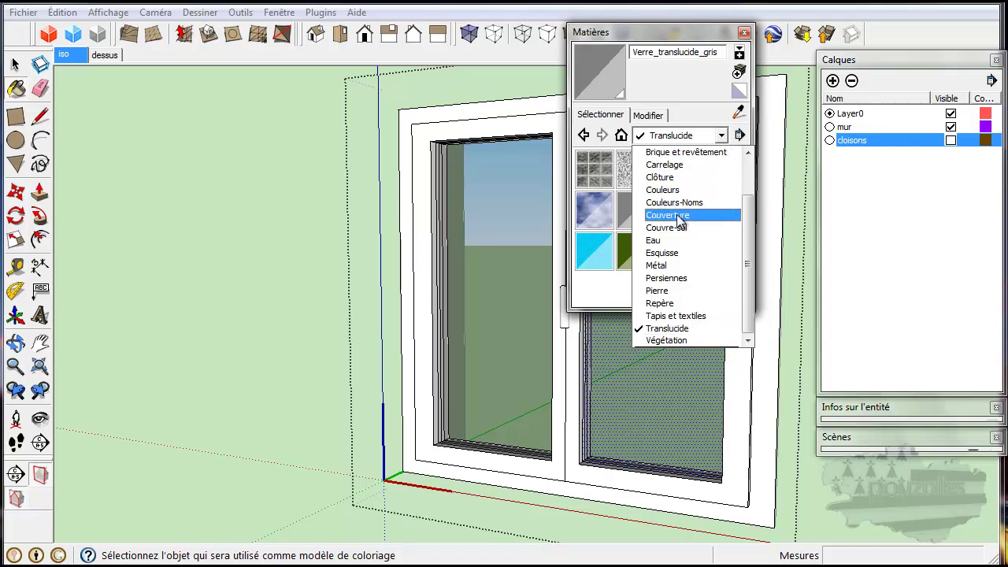
click(666, 189)
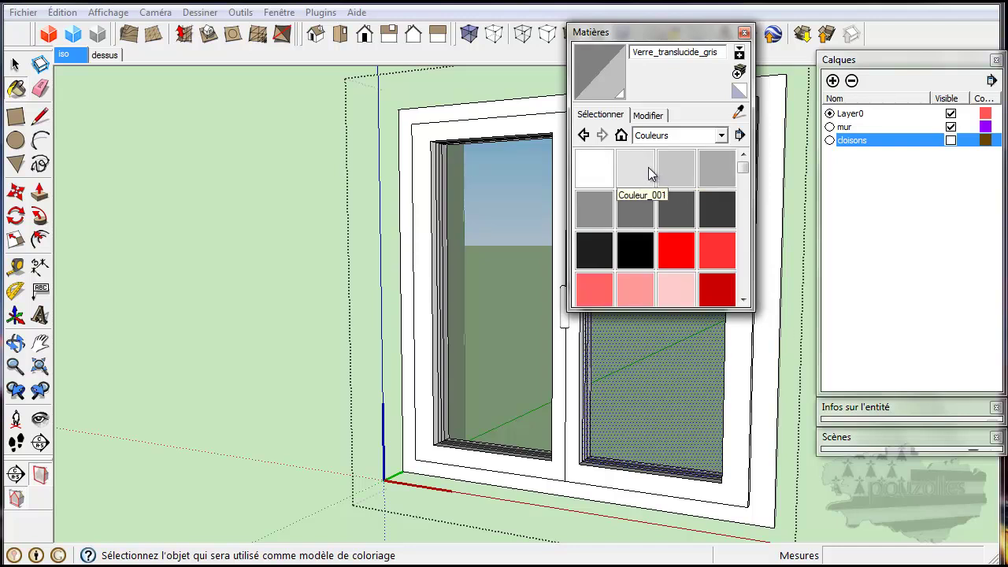
click(642, 174)
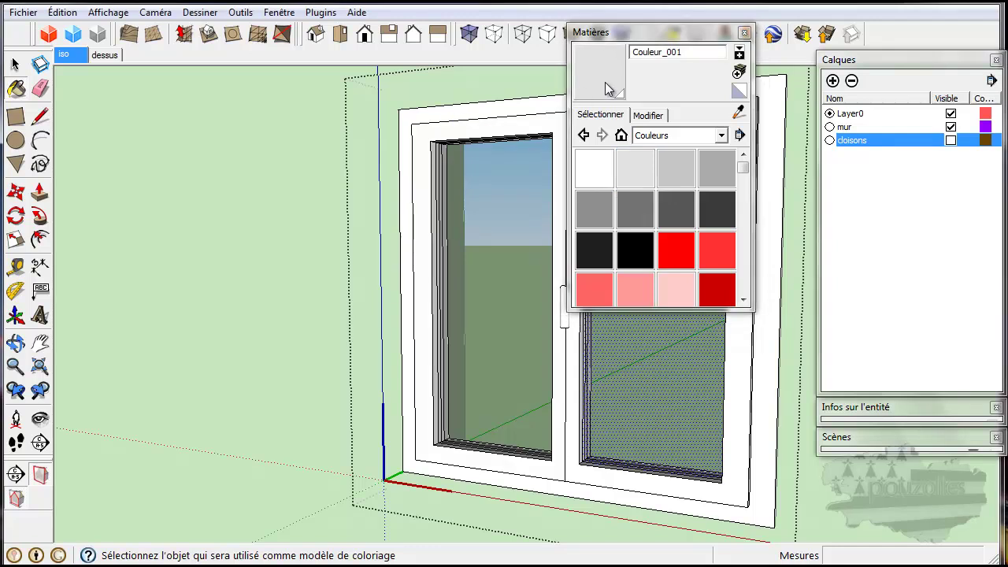
click(688, 33)
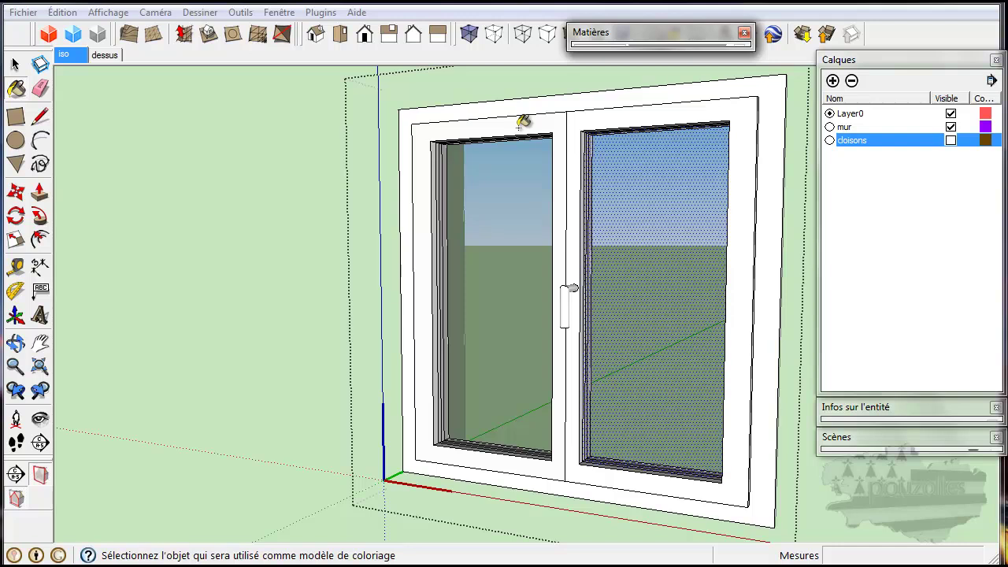
click(15, 64)
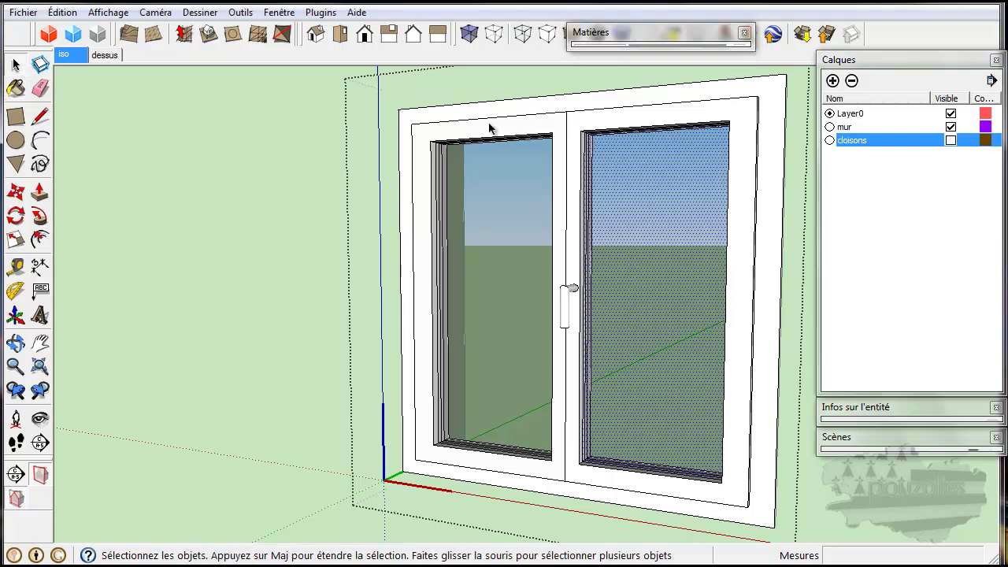
click(354, 175)
Move the materials palette clear of the window, select all the window's geometry and paint it with Couleur_001.
click(15, 87)
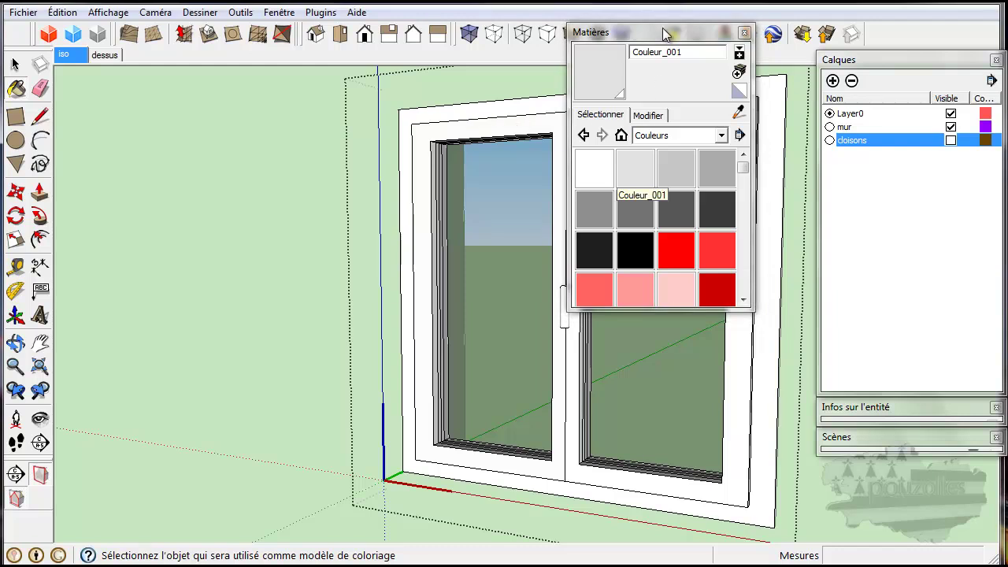
drag(666, 34, 234, 184)
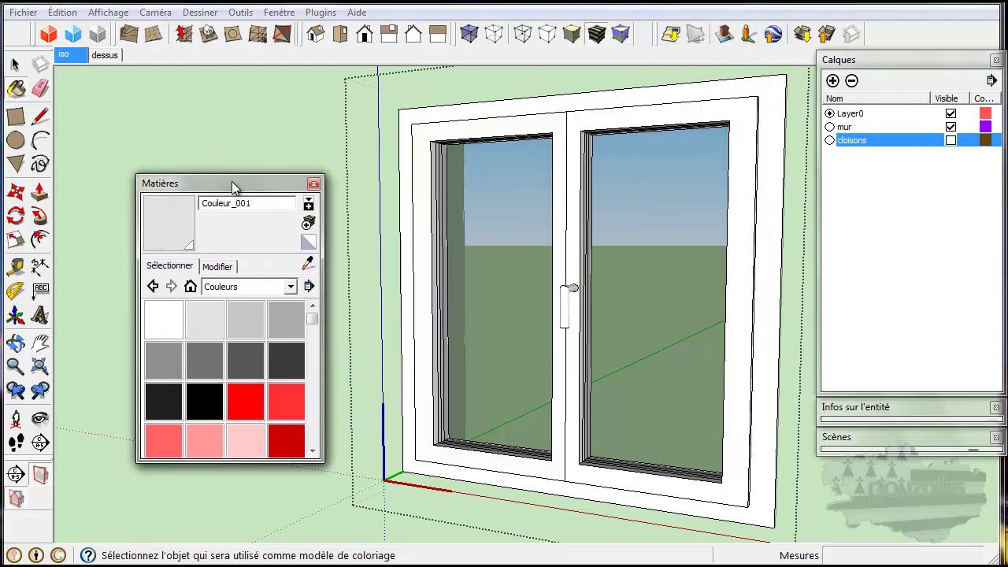
click(15, 64)
triple_click(429, 234)
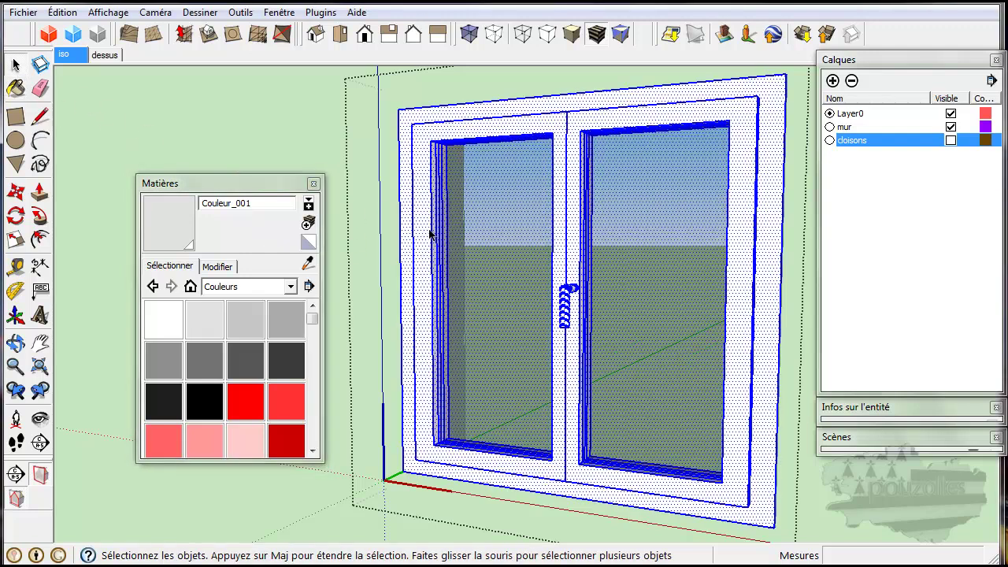
click(168, 222)
click(420, 208)
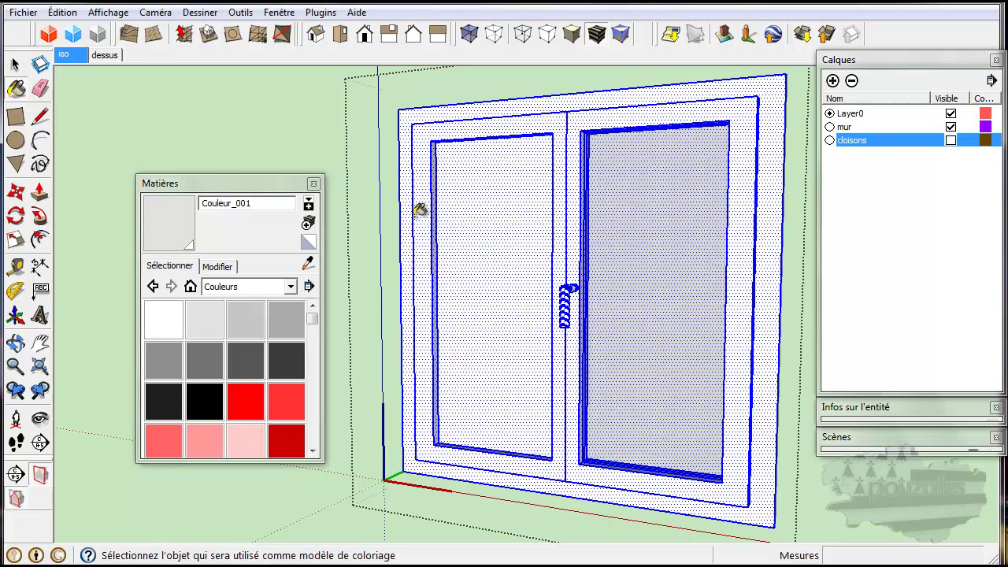
Choose Verre_translucide_gris from the Translucide material collection and try to apply it to a pane while all the window's geometry is selected.
click(290, 287)
click(256, 476)
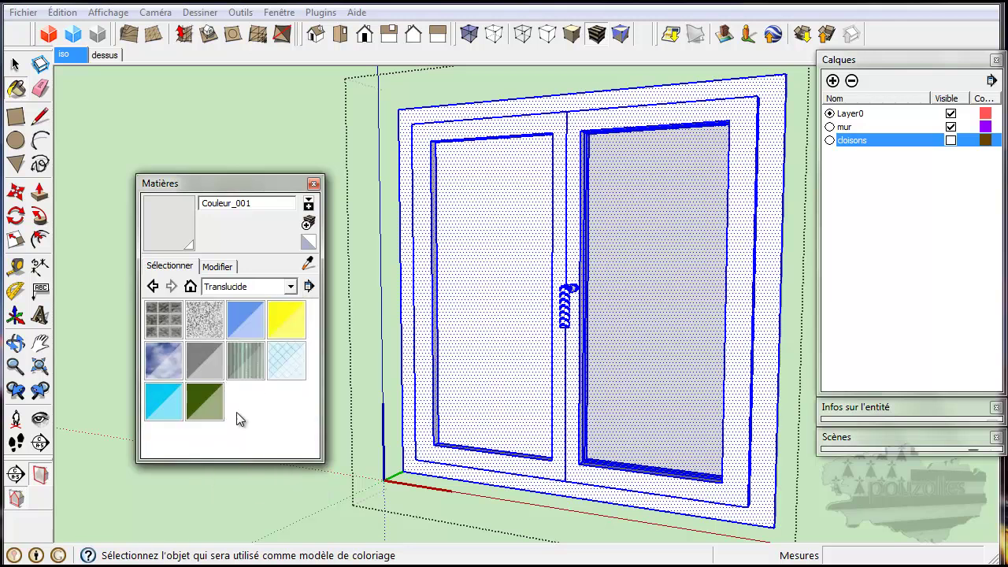
click(202, 358)
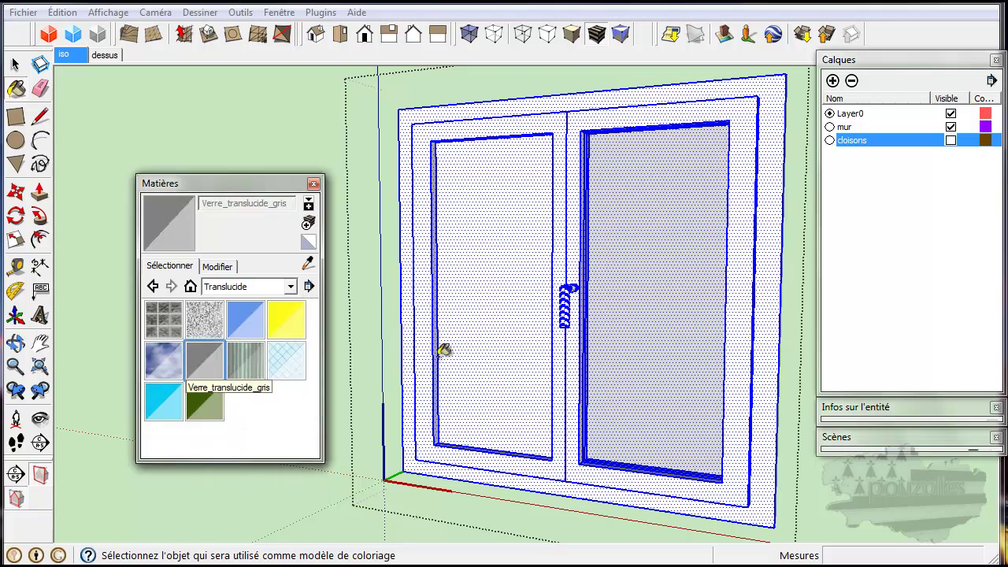
click(474, 350)
Leave and reopen the window component, select only its two glass panes and paint them with Verre_translucide_gris.
click(15, 65)
click(17, 64)
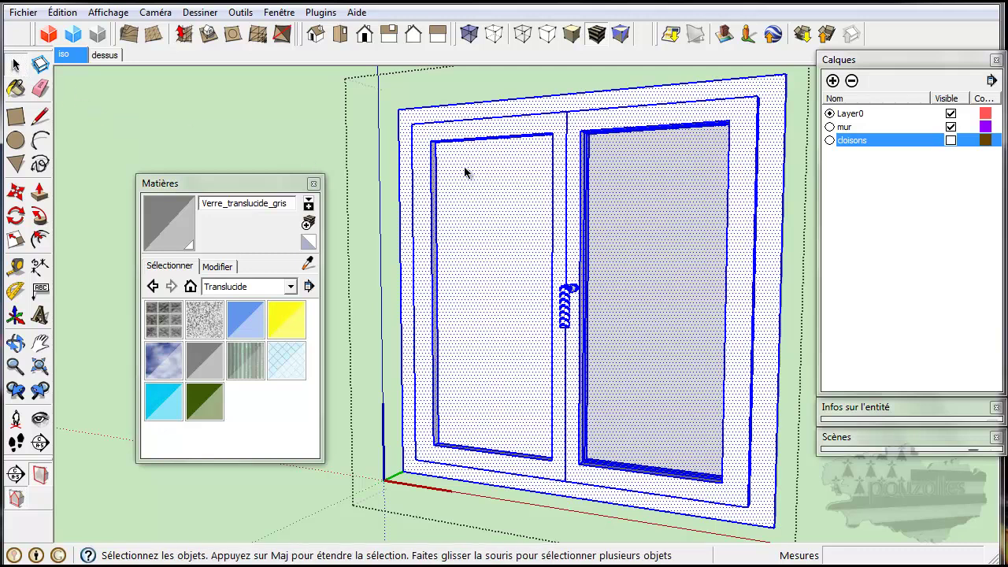
click(334, 139)
click(485, 203)
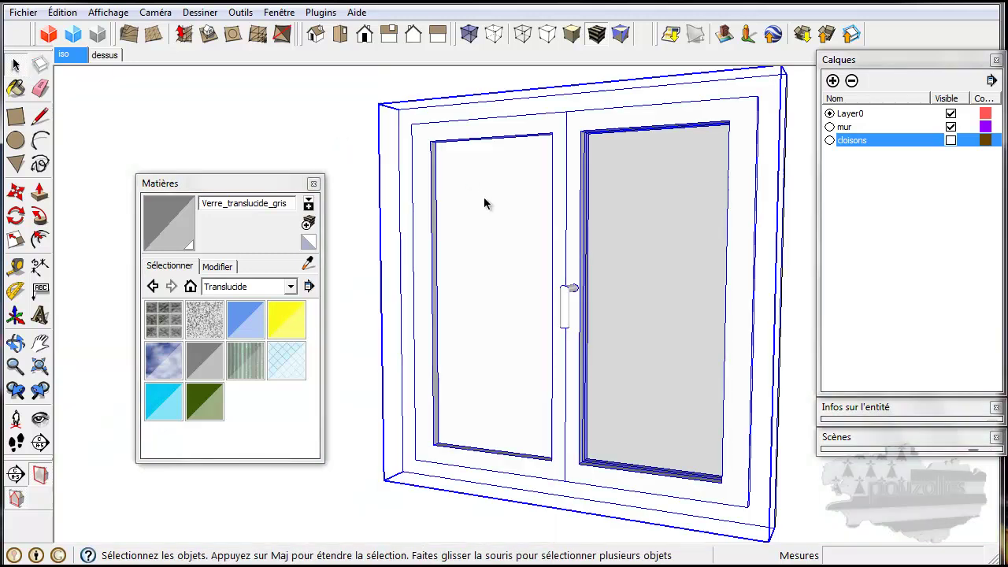
double_click(484, 197)
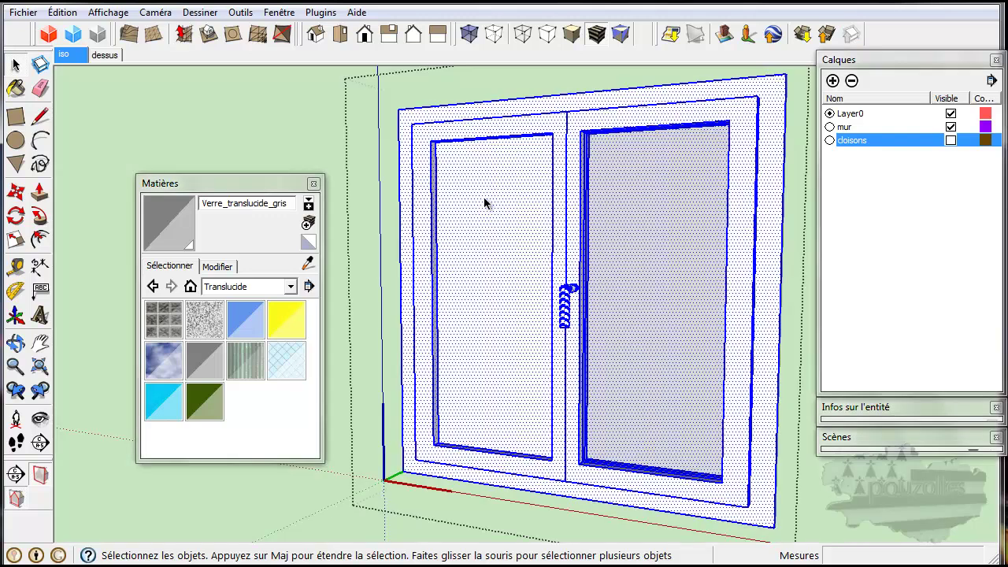
click(493, 216)
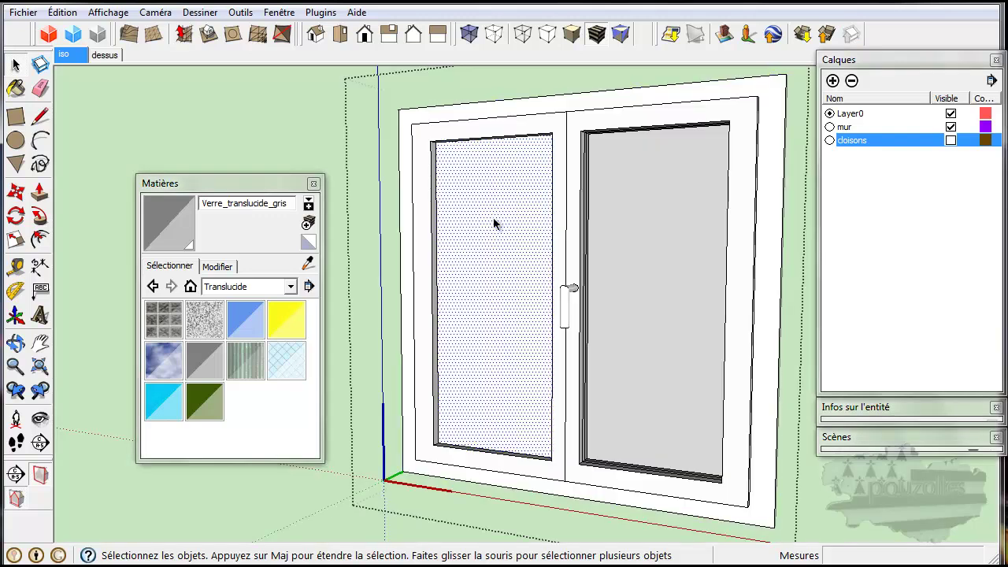
shift+click(669, 269)
click(174, 234)
click(485, 270)
click(664, 292)
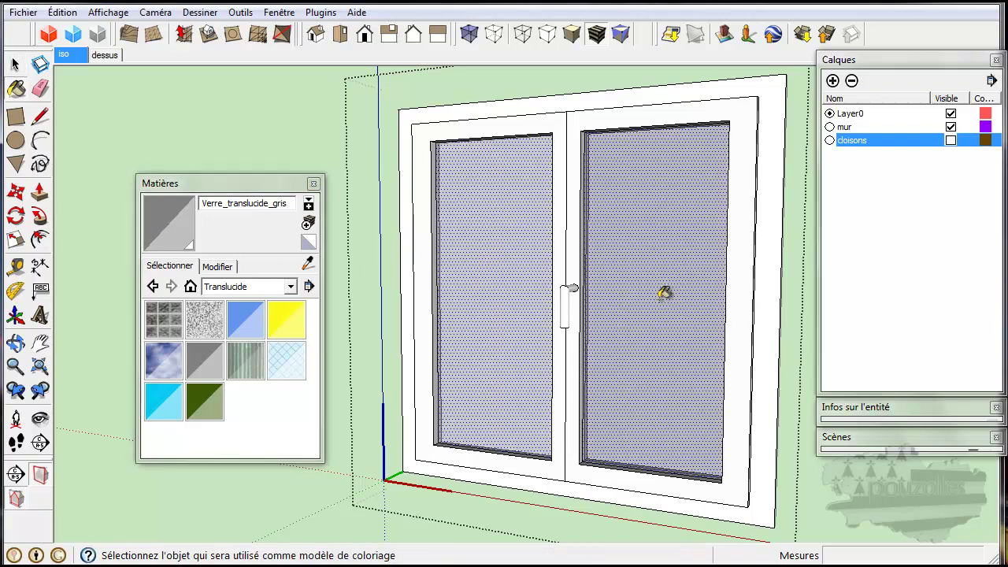
Select the opaque glass pane on the window's outer side and paint it with Verre_translucide_gris.
key(o)
middle_drag(664, 303, 146, 335)
middle_drag(515, 355, 391, 353)
click(15, 64)
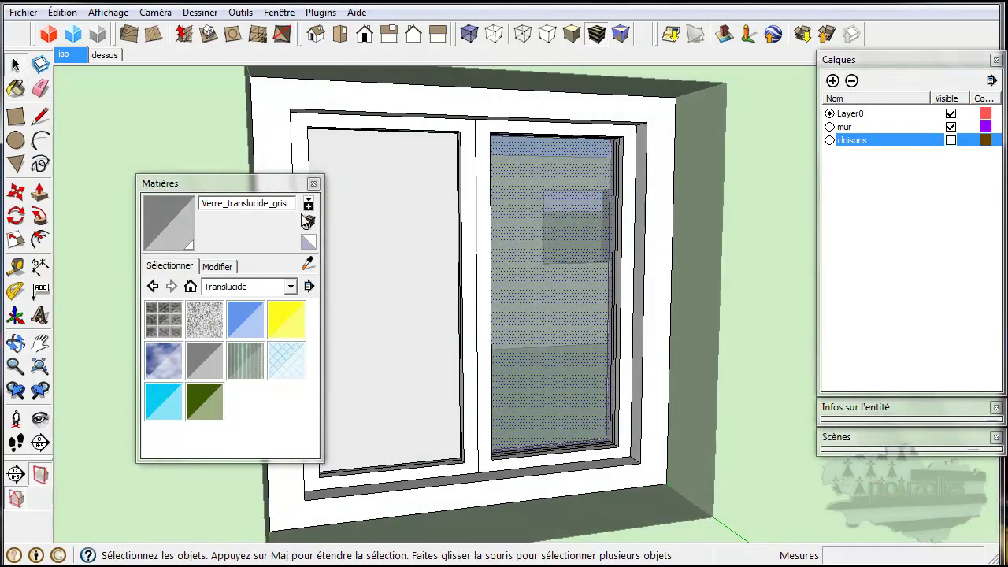
click(390, 257)
click(169, 222)
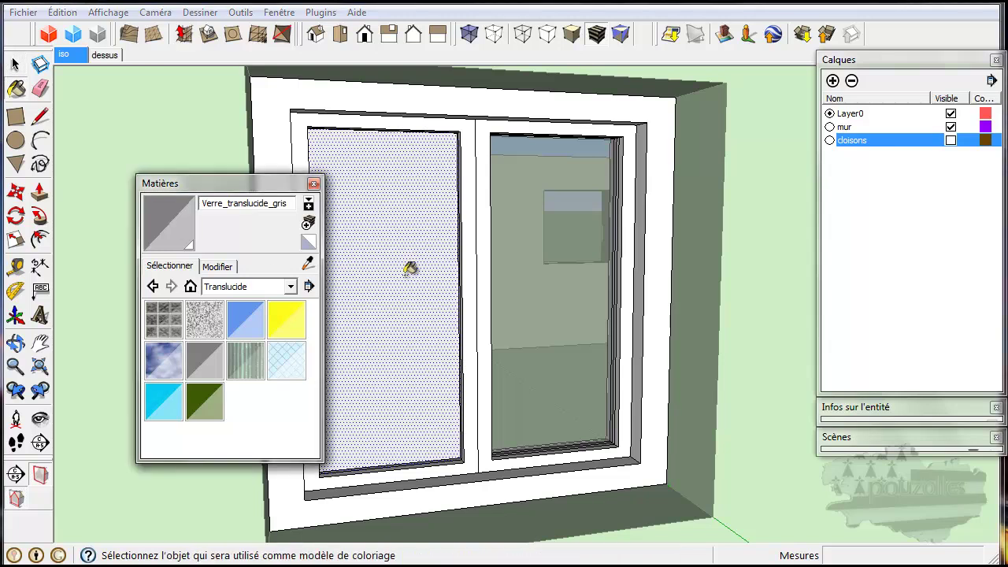
click(418, 269)
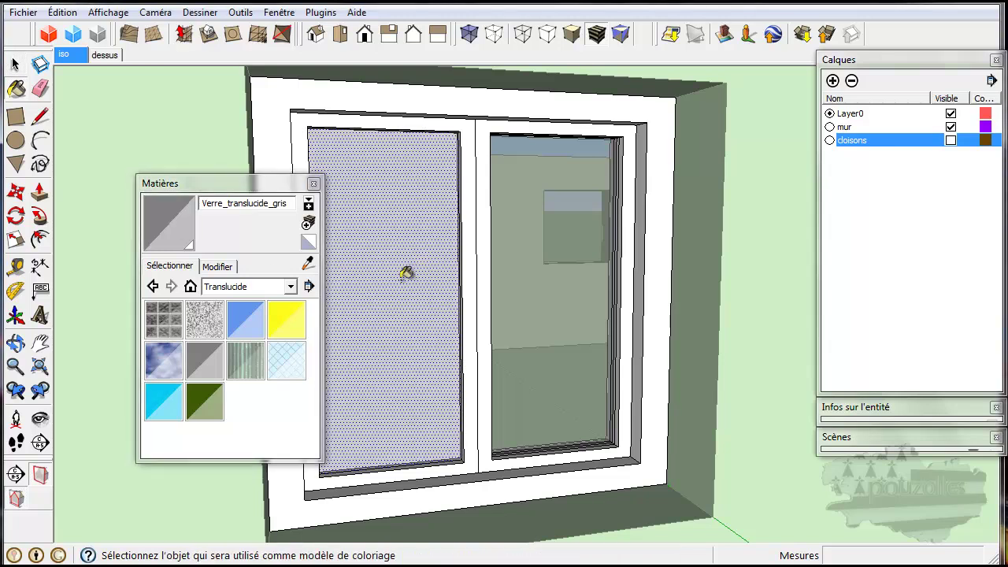
Delete the surplus stacked glass faces from both window panes, working from inside the house and restoring the last face removed beside the handle.
mouse_move(405, 272)
middle_down()
mouse_move(531, 306)
mouse_move(729, 312)
middle_up()
mouse_move(574, 348)
middle_down()
mouse_move(564, 353)
mouse_move(803, 353)
mouse_move(683, 325)
middle_up()
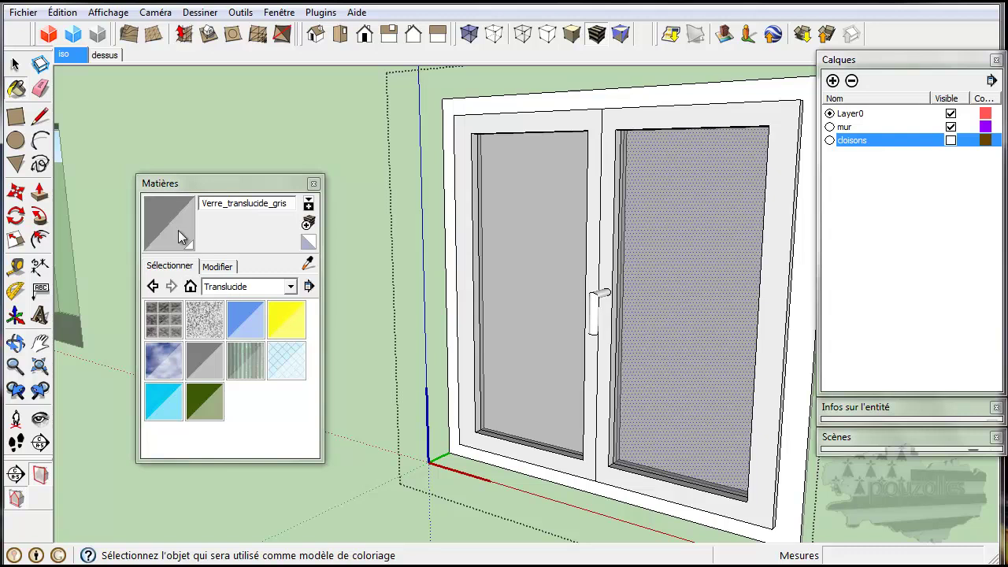
key(space)
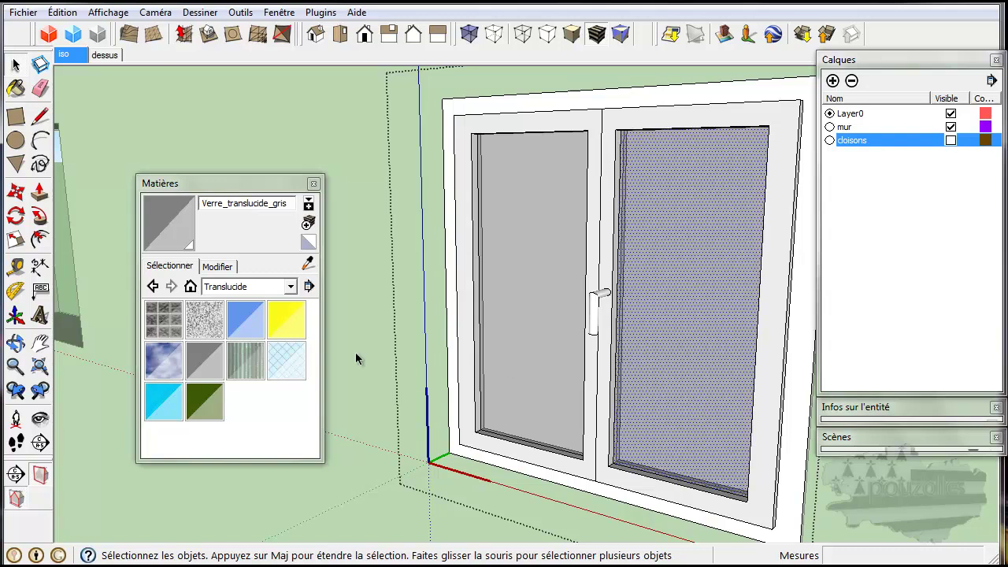
click(174, 228)
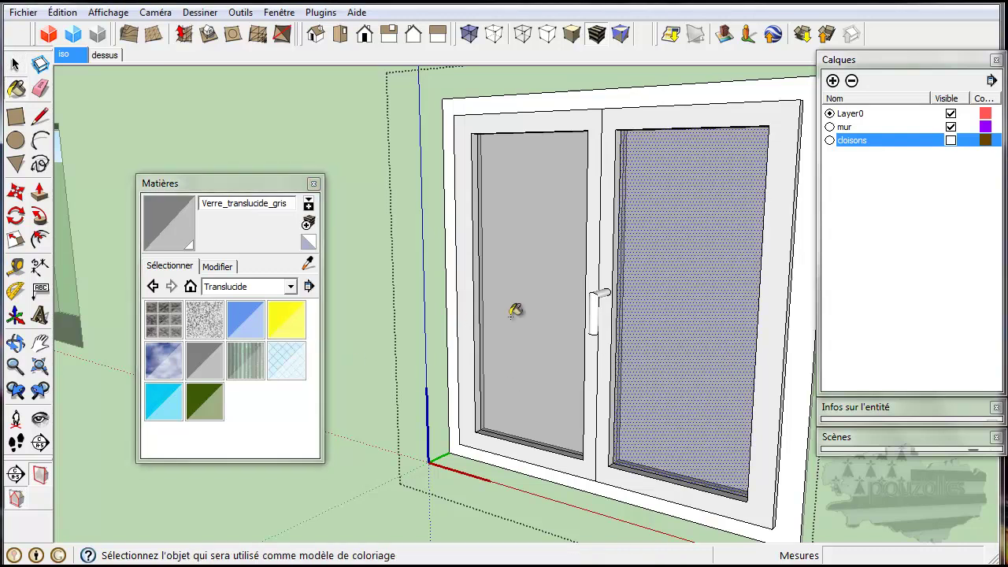
click(15, 65)
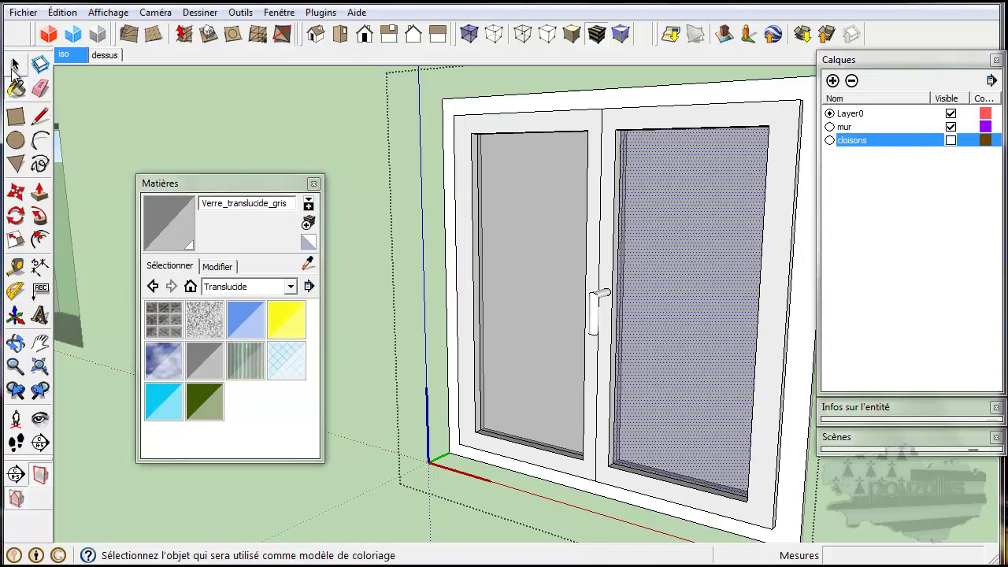
key(Delete)
click(690, 343)
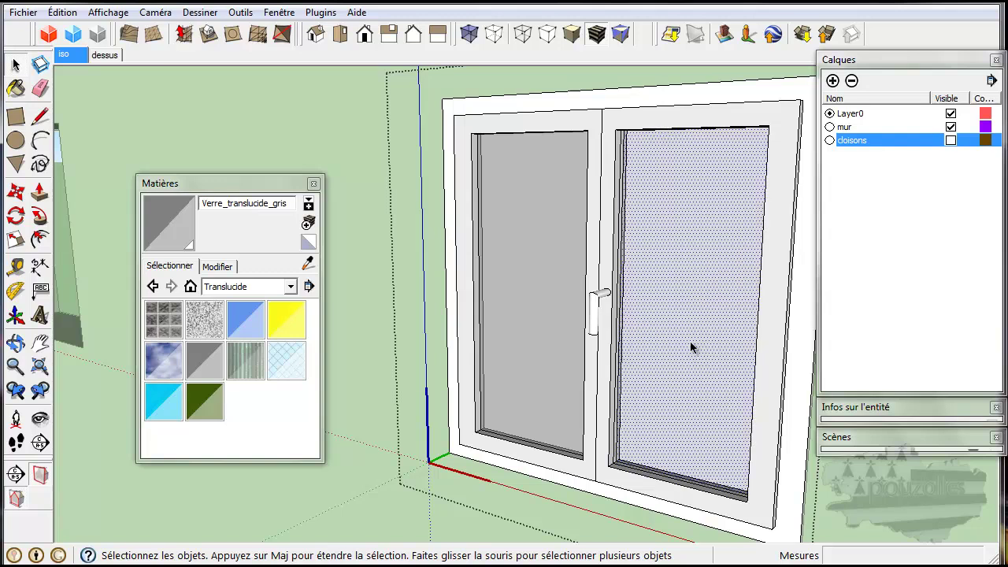
key(Delete)
click(690, 342)
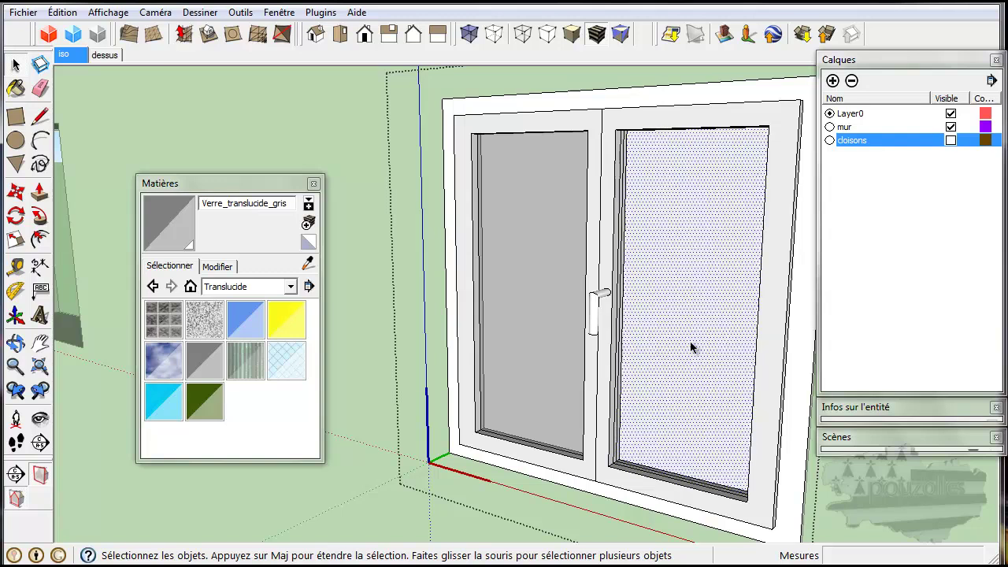
key(Delete)
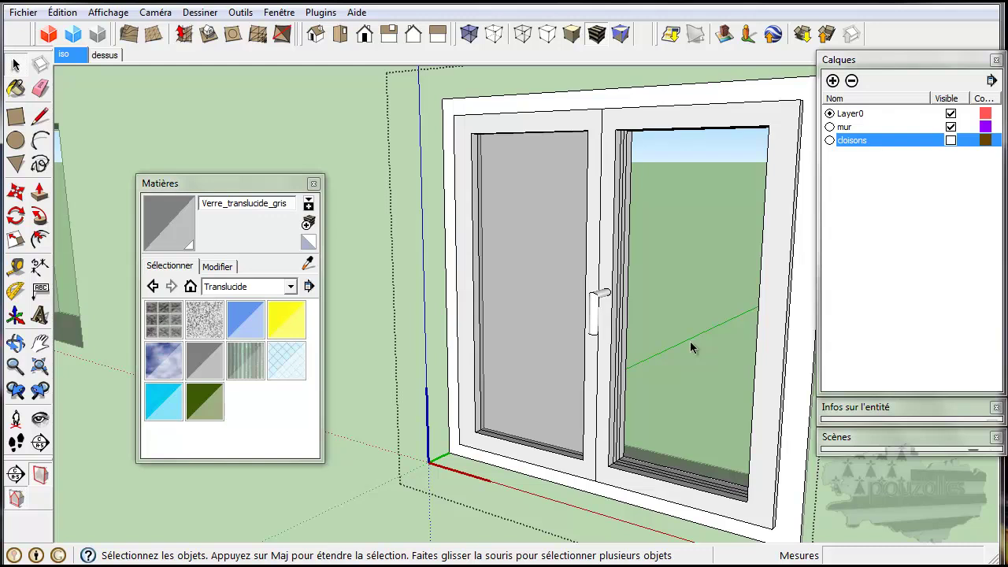
key(ctrl+z)
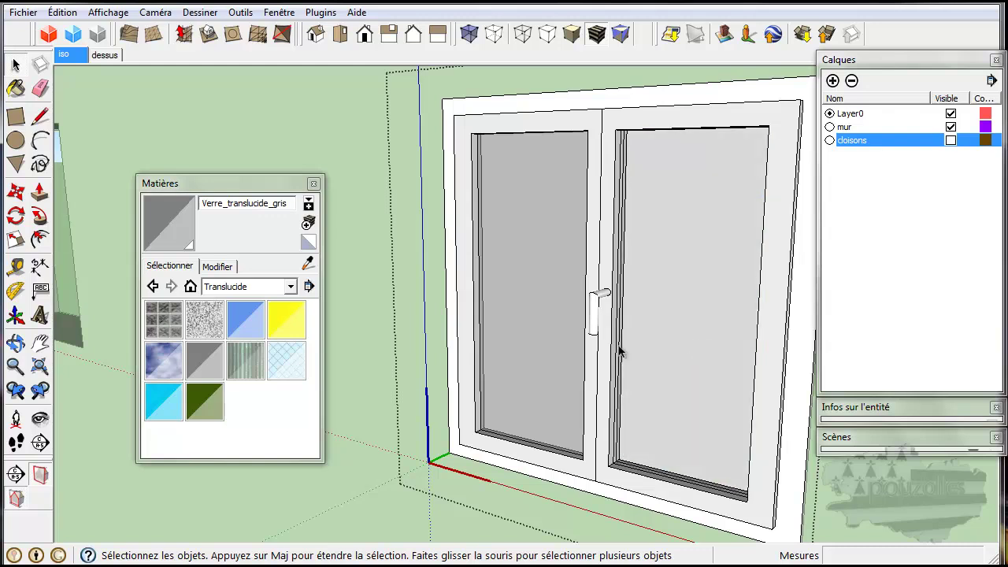
key(Delete)
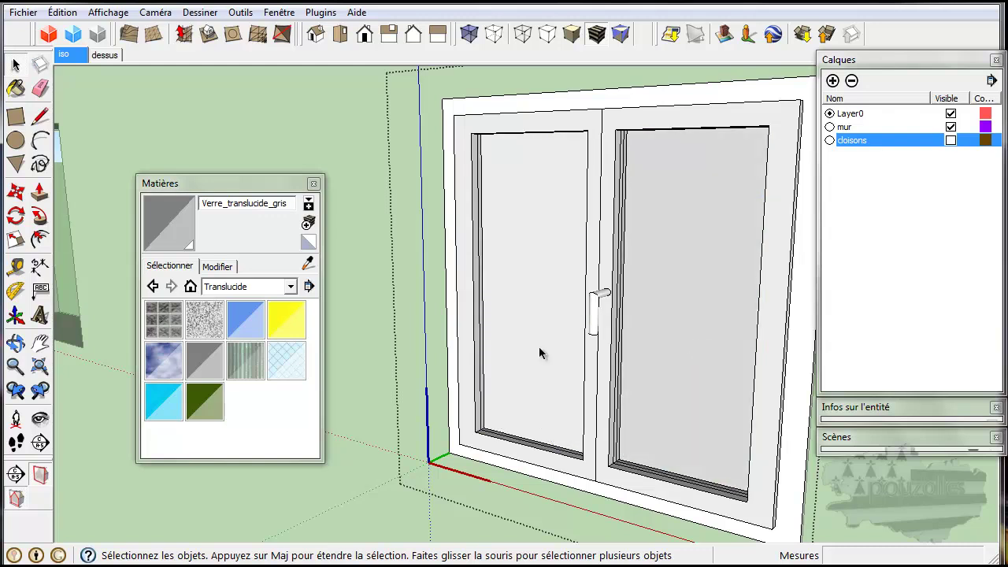
Paint the remaining glass face of each pane with Verre_translucide_gris and check the window from outside.
click(169, 222)
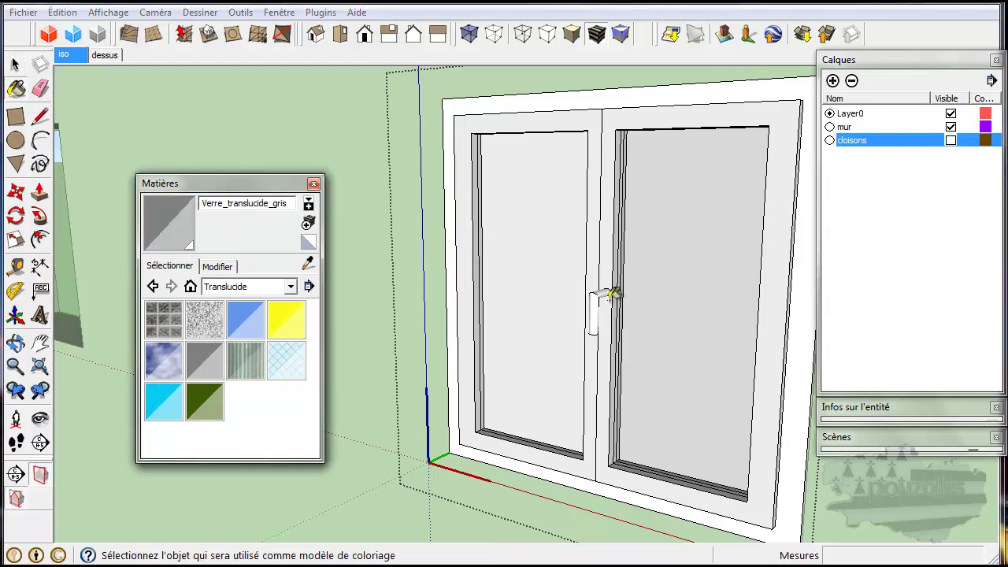
click(522, 304)
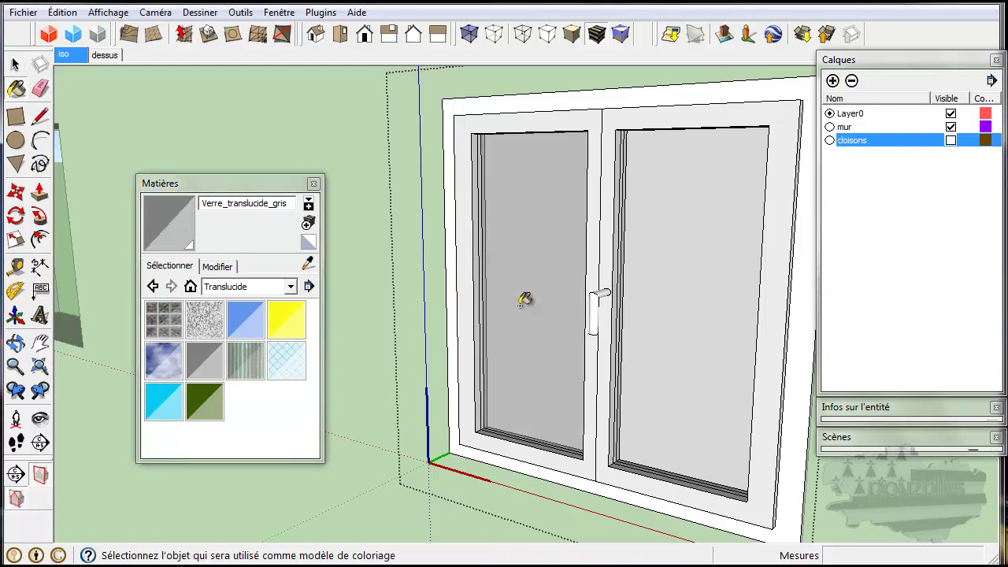
click(682, 329)
mouse_move(717, 331)
middle_down()
mouse_move(663, 366)
mouse_move(338, 381)
mouse_move(598, 344)
mouse_move(543, 365)
mouse_move(449, 338)
middle_up()
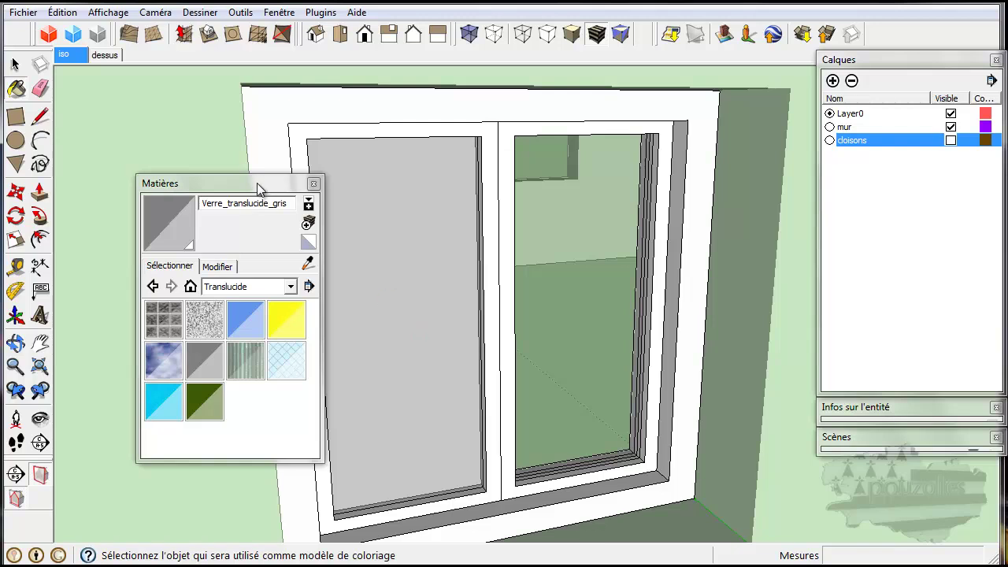
Undo the last glass painting, clear the remaining opaque pane and leave the window component.
key(ctrl)
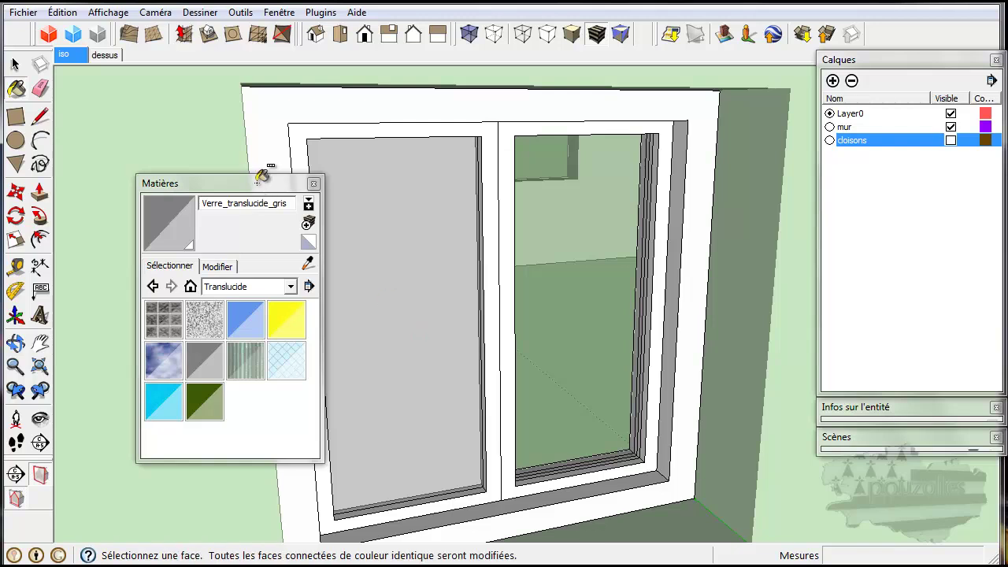
key(ctrl+z)
key(ctrl+z)
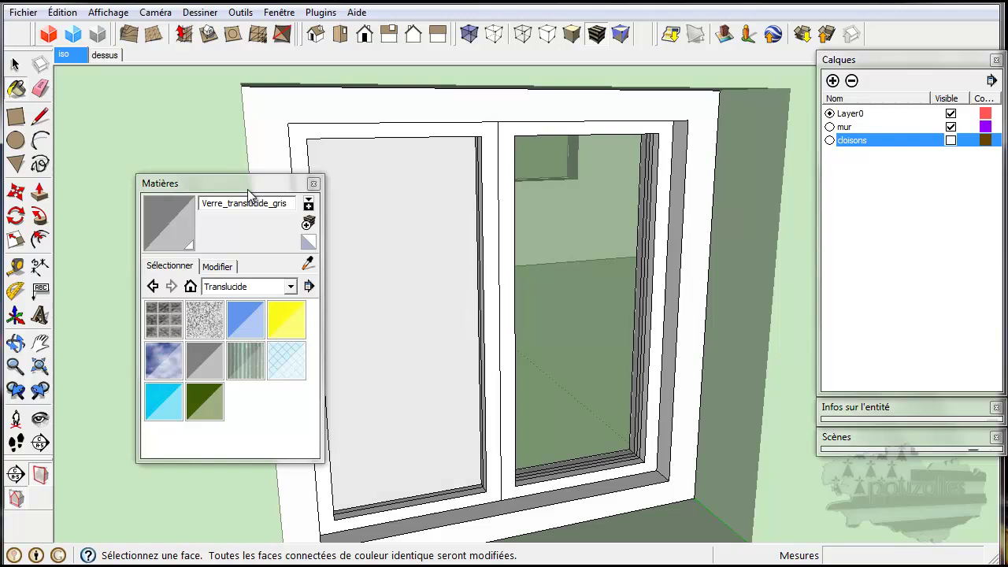
key(ctrl+z)
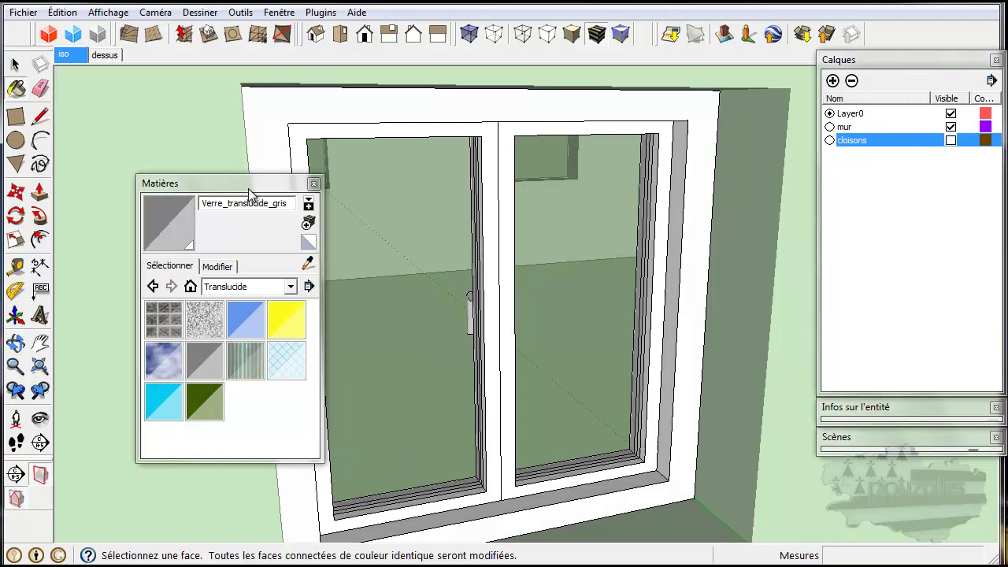
key(ctrl+z)
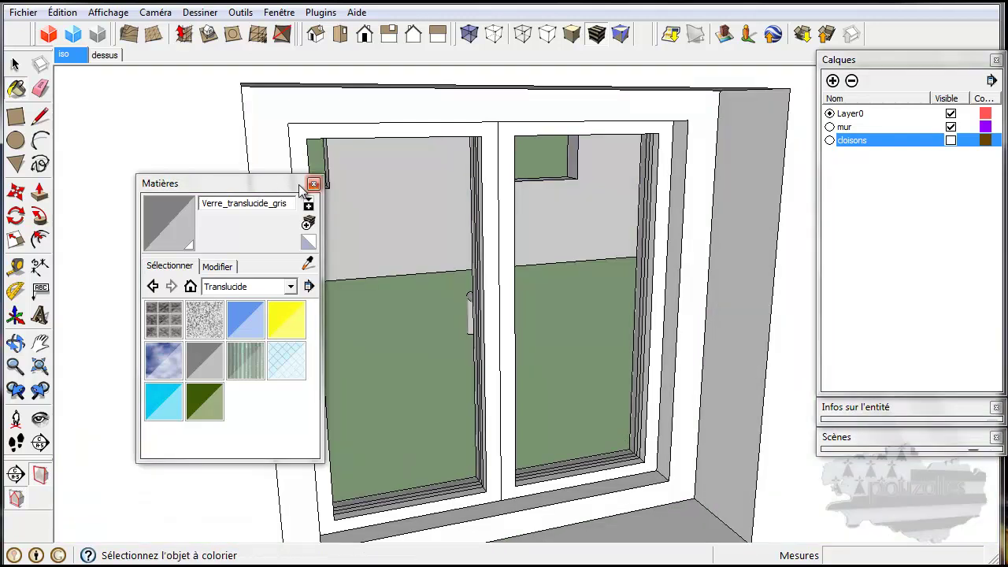
Collapse and close the Matières palette, and return to the Select tool.
click(277, 189)
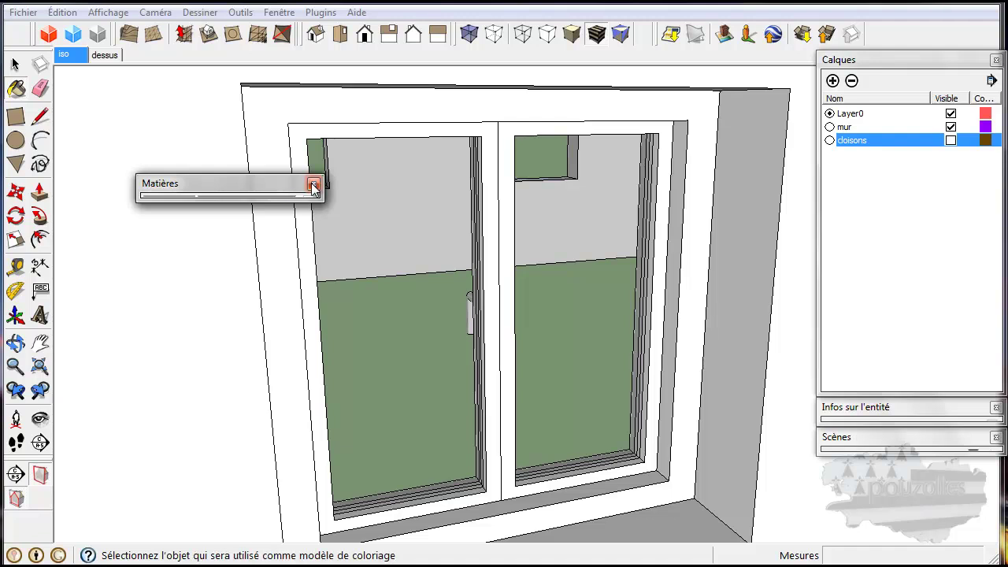
click(314, 184)
click(14, 64)
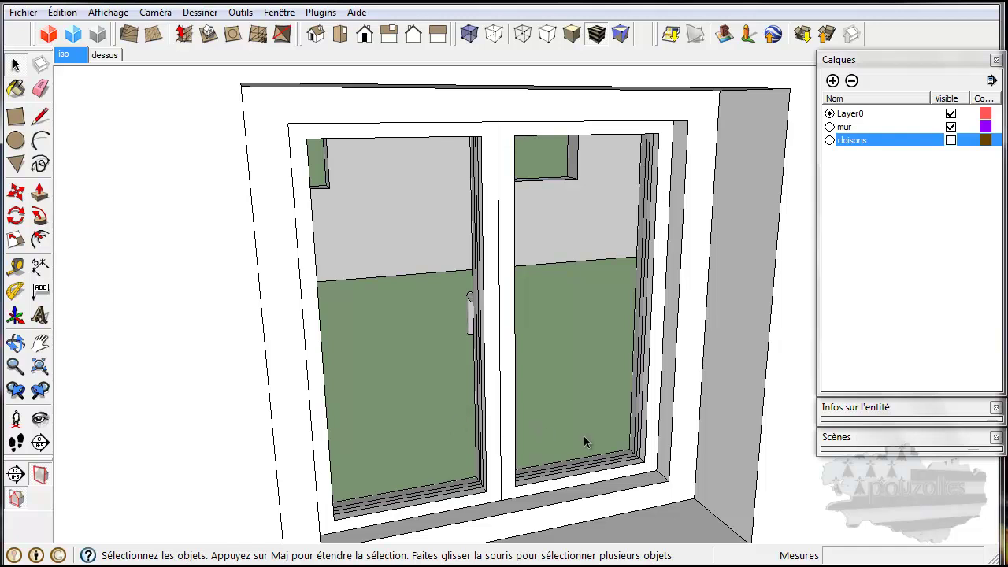
Open the window component for editing and select its outer frame face and lower and side rebate faces from outside.
scroll(599, 455, up, 2)
scroll(599, 455, up, 1)
scroll(599, 455, up, 2)
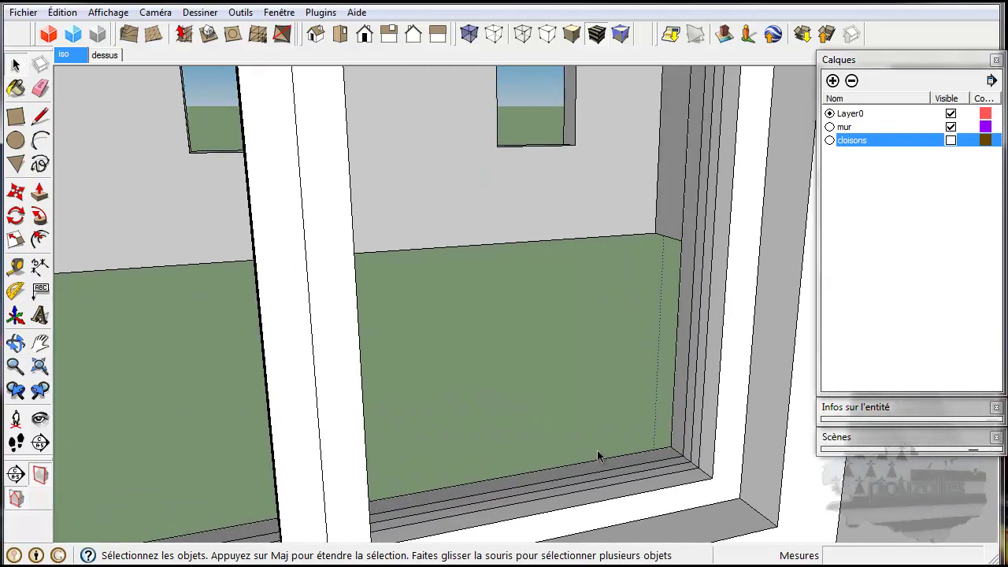
scroll(660, 480, down, 5)
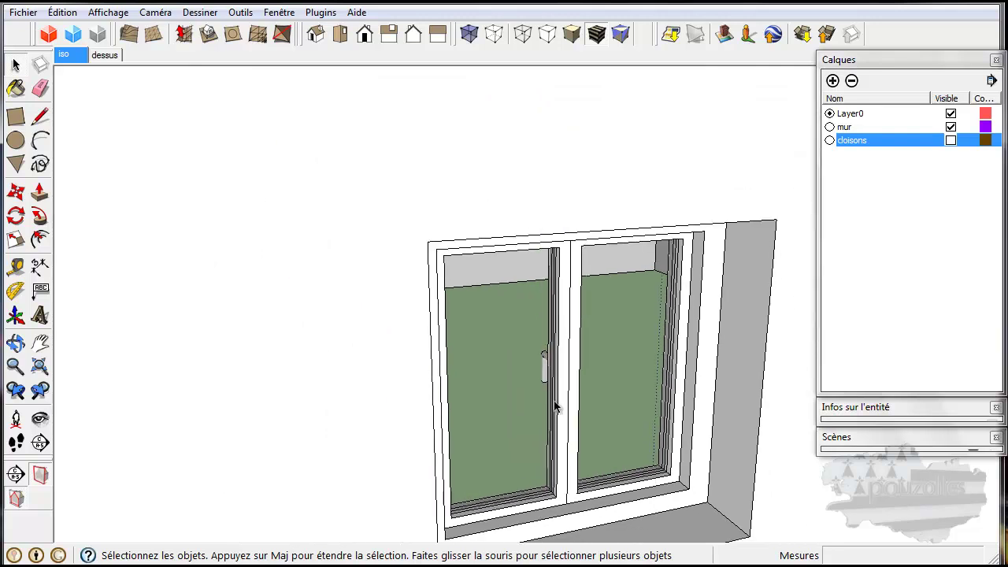
scroll(555, 408, up, 5)
scroll(580, 469, down, 2)
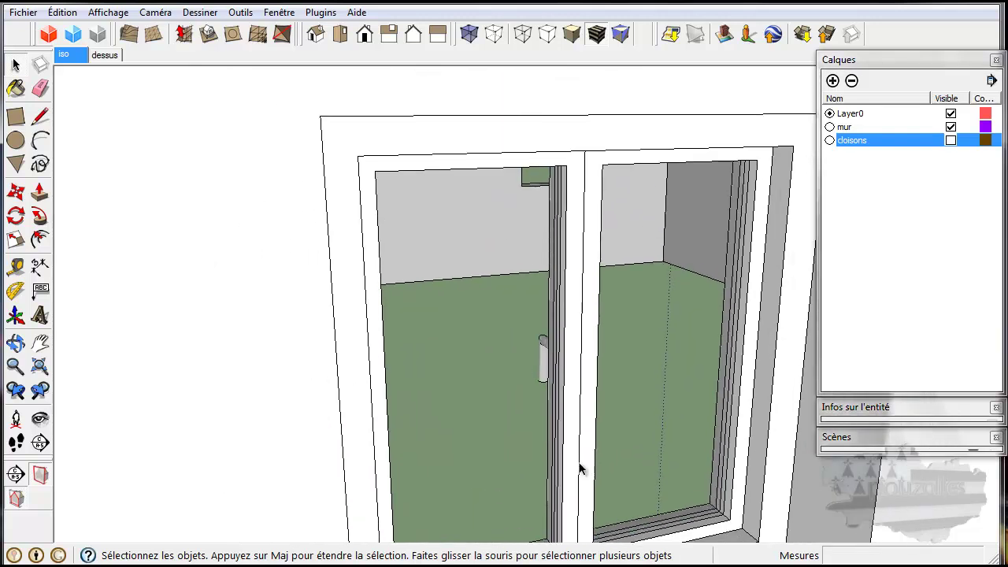
middle_drag(569, 490, 491, 405)
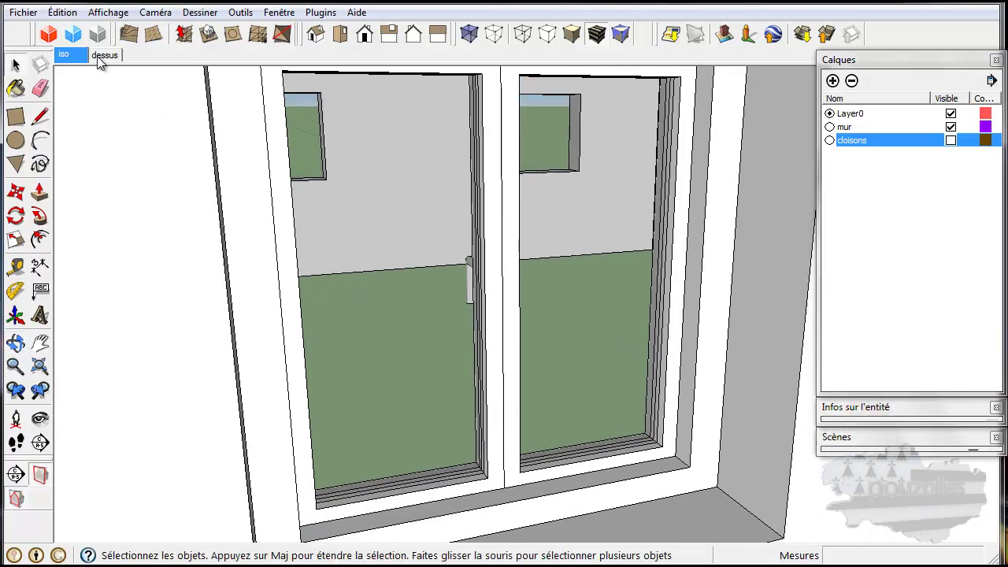
click(268, 265)
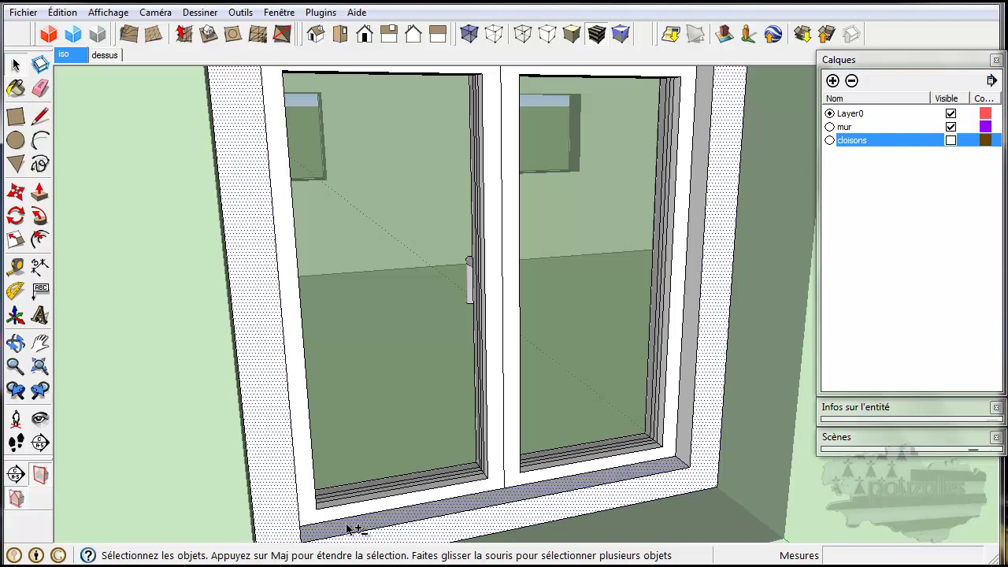
shift+click(691, 453)
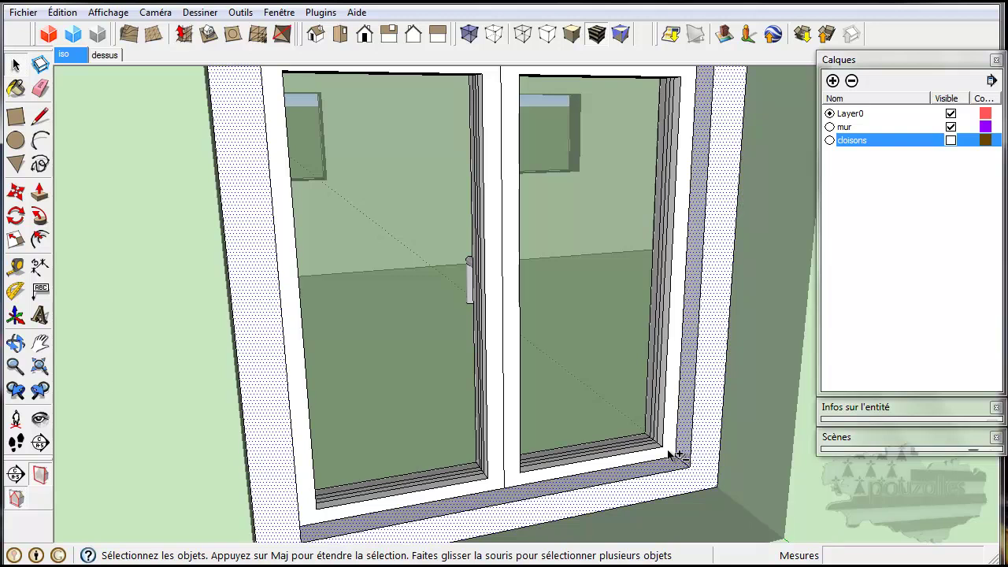
Extend the selection to the remaining rebate faces, both sash faces and the inner edge of the pane beside the central mullion.
middle_drag(669, 455, 354, 412)
middle_drag(299, 215, 333, 198)
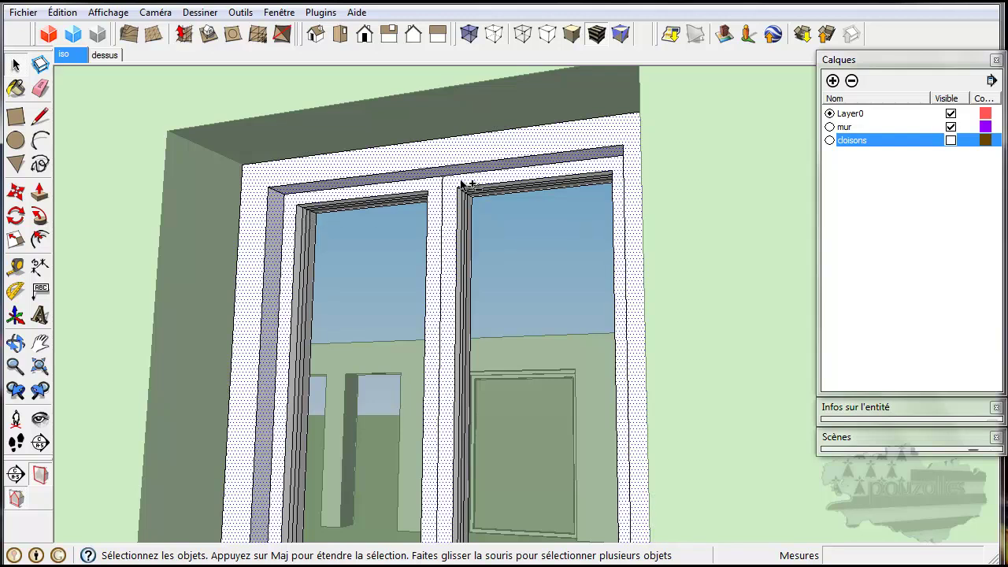
shift+click(461, 226)
scroll(460, 227, up, 3)
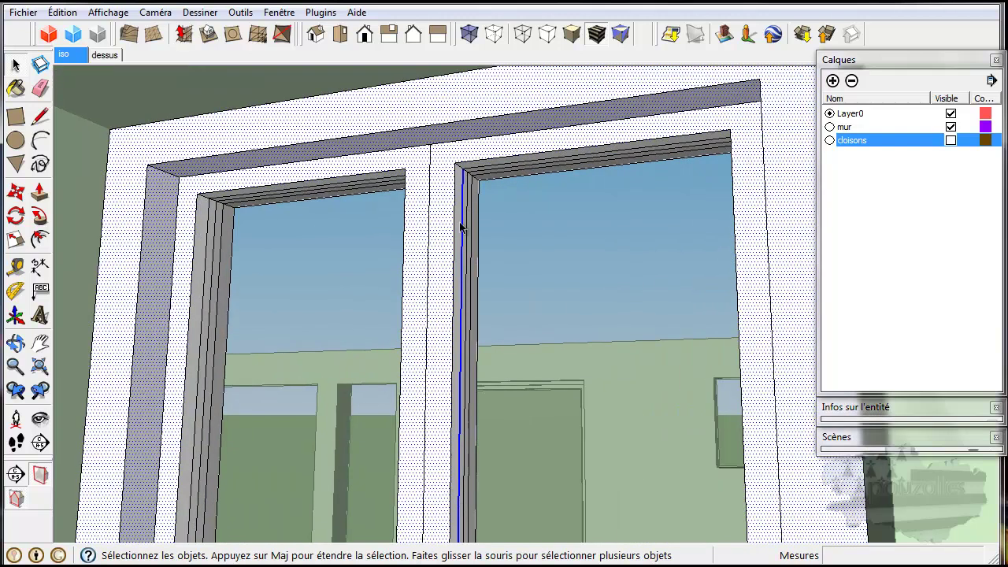
shift+click(460, 227)
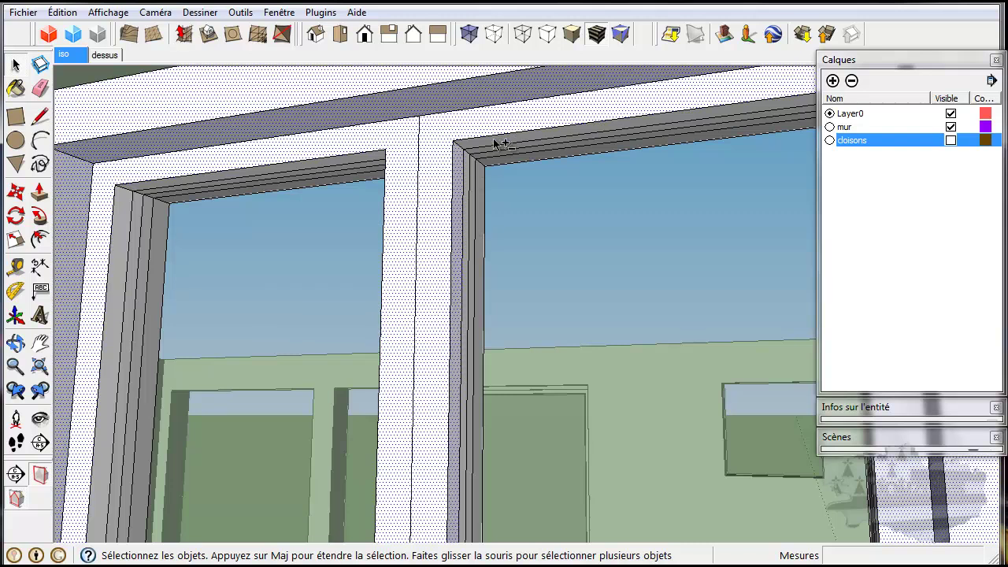
middle_drag(516, 185, 613, 250)
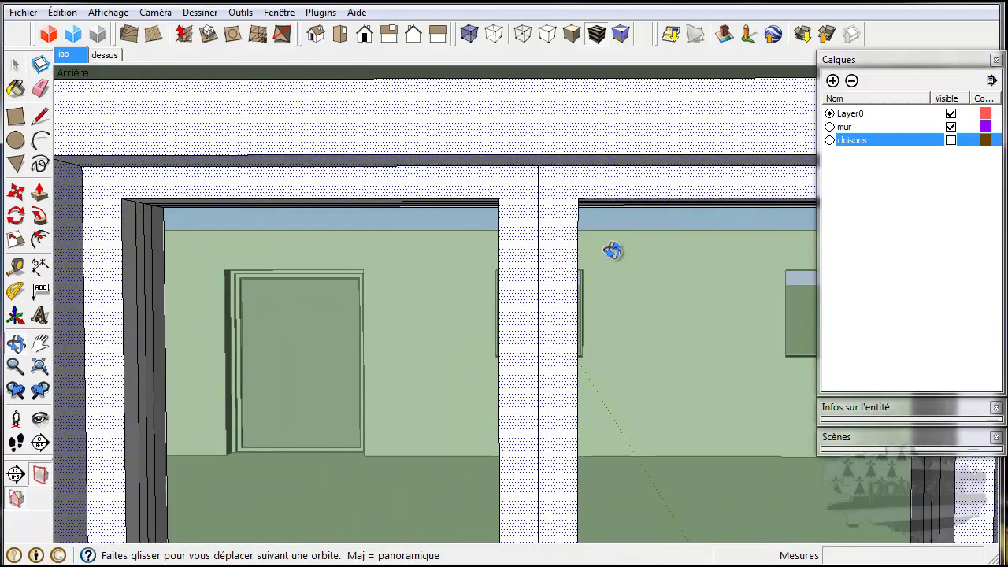
scroll(567, 256, down, 5)
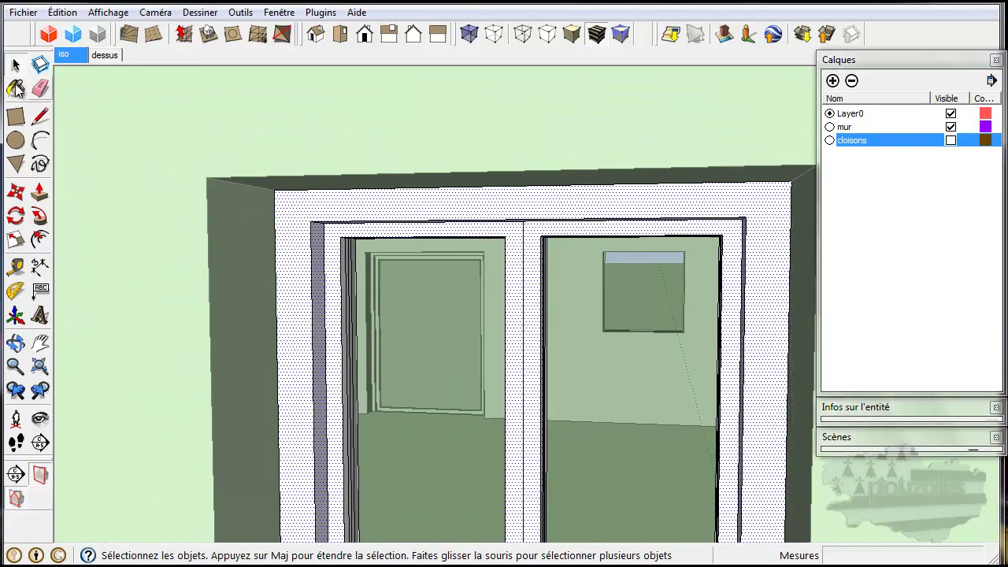
Paint the selected exterior frame, rebate and sash faces with Couleur_003 from the Couleurs collection.
click(16, 89)
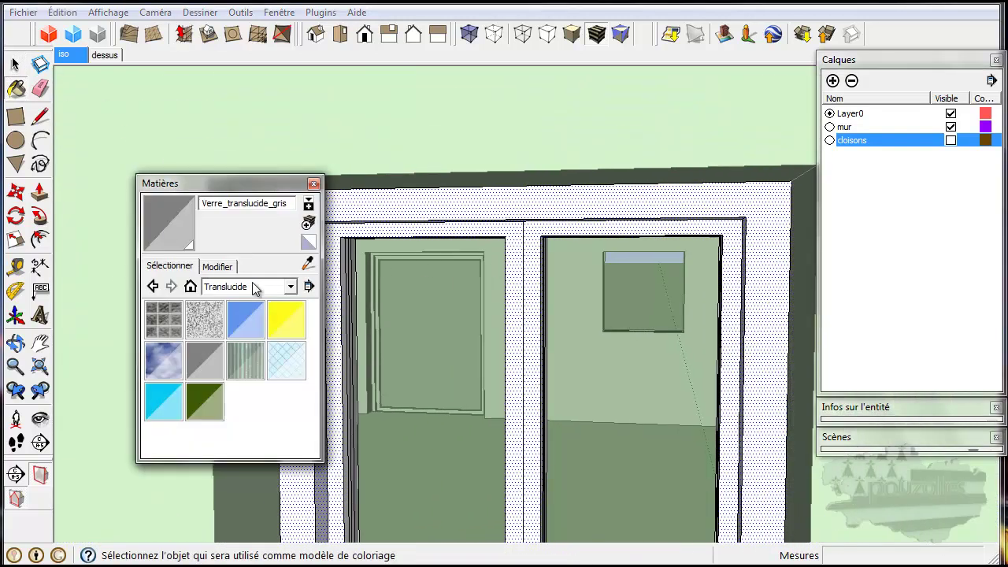
click(291, 287)
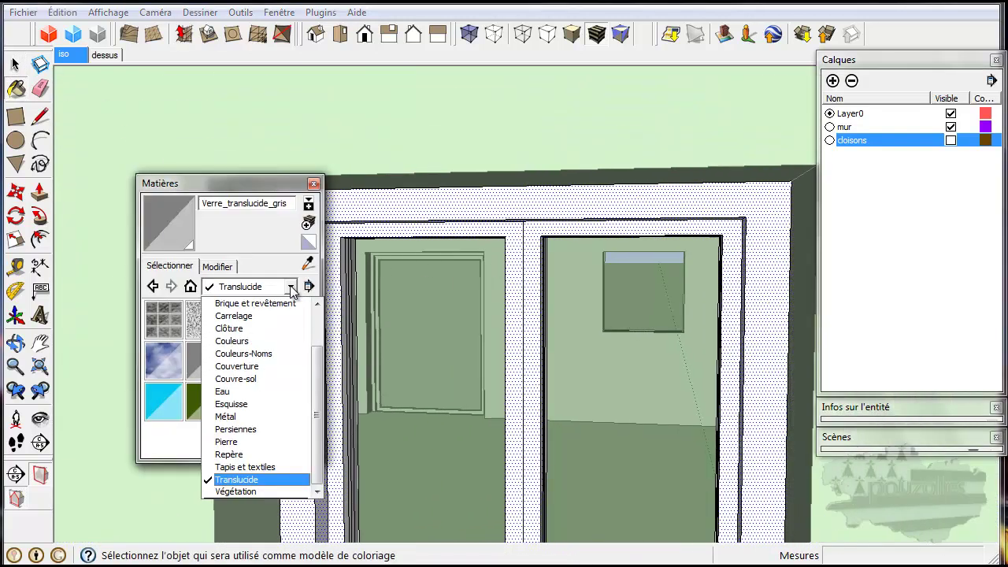
click(237, 341)
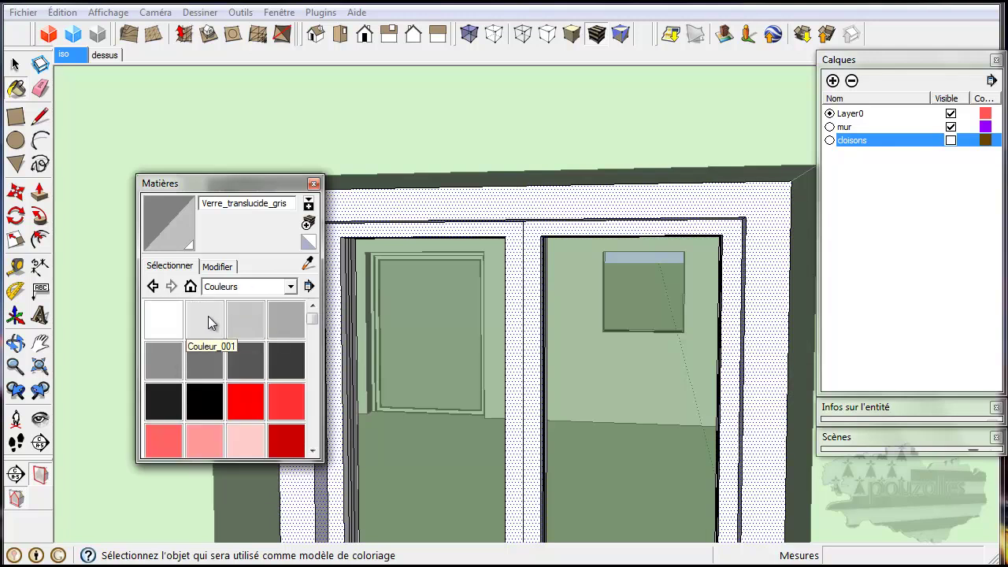
click(208, 318)
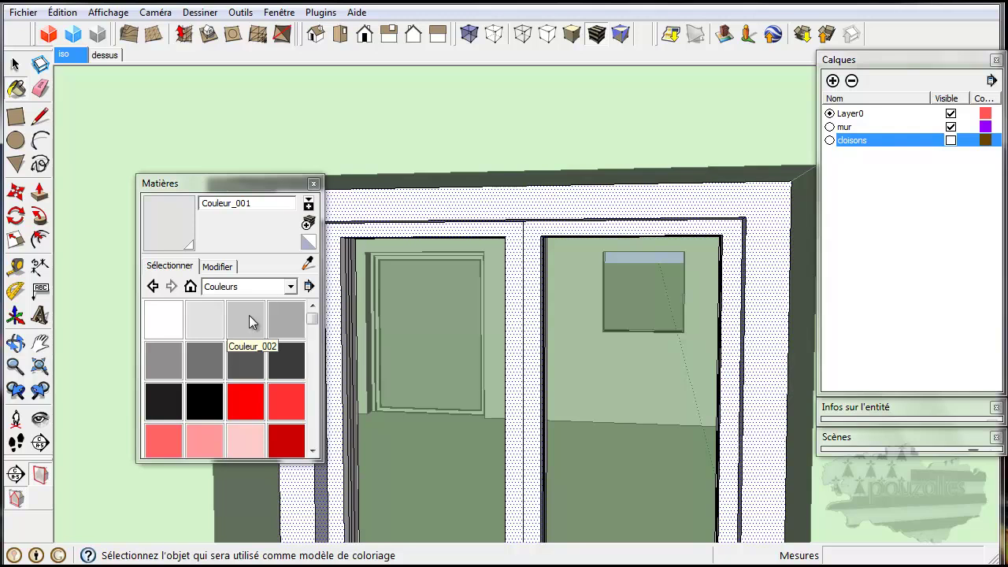
click(288, 320)
click(399, 211)
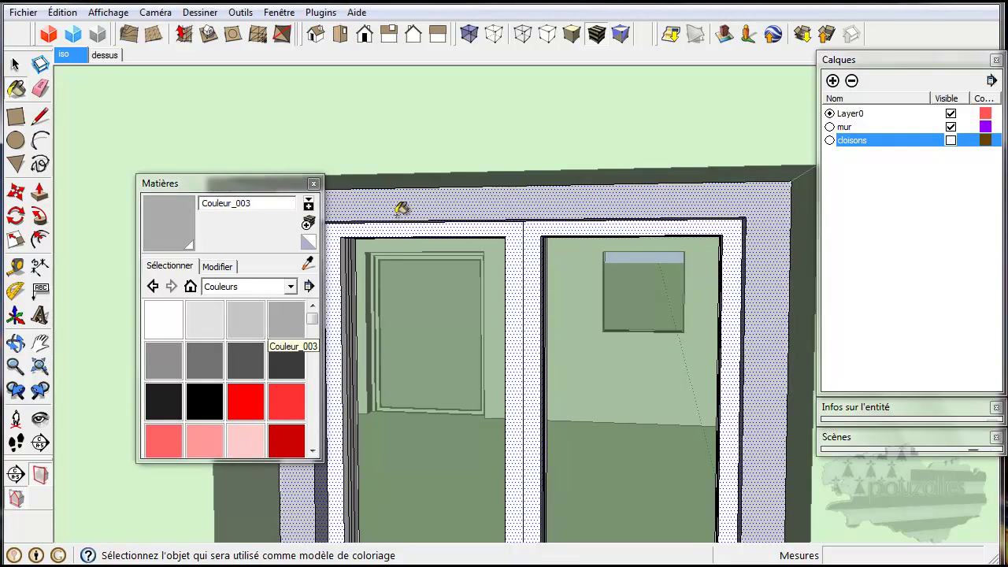
drag(282, 186, 208, 179)
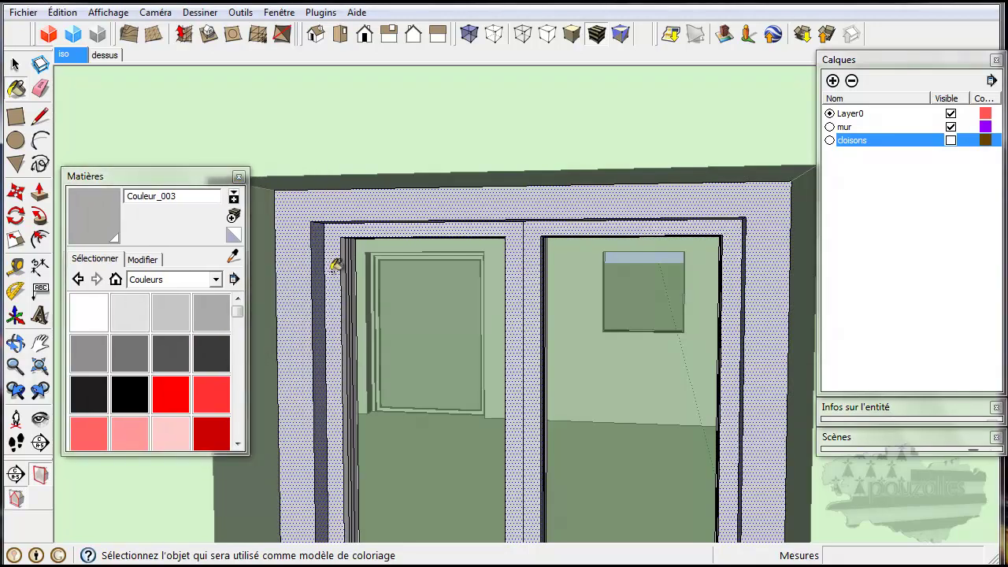
Paint both sash faces, the outer frame face and one pane's inner edge with Couleur_003 on the room side.
scroll(430, 283, down, 3)
mouse_move(546, 371)
middle_down()
mouse_move(516, 399)
mouse_move(411, 419)
mouse_move(400, 407)
middle_up()
mouse_move(522, 400)
middle_down()
mouse_move(281, 420)
mouse_move(459, 366)
mouse_move(373, 380)
mouse_move(448, 273)
middle_up()
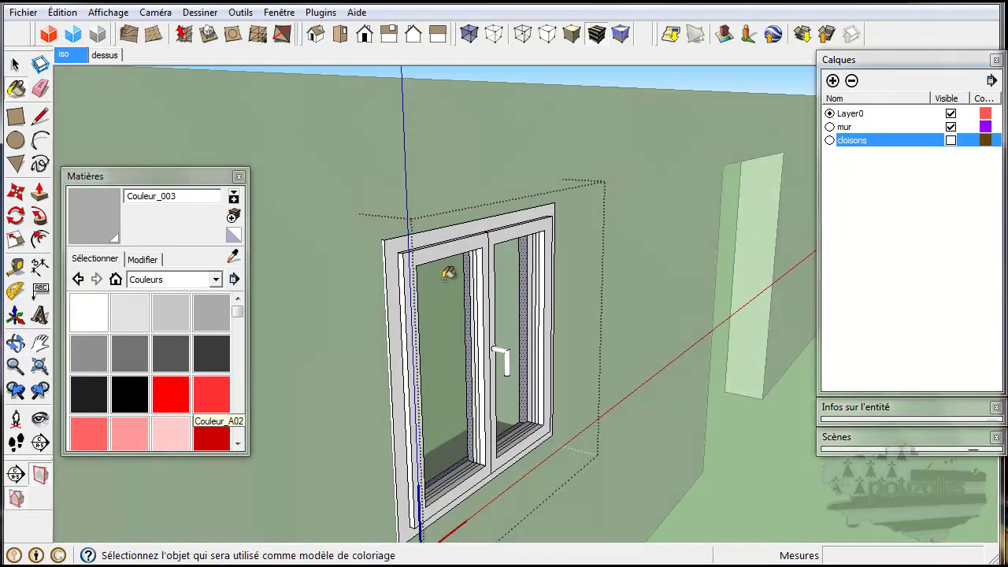
click(456, 243)
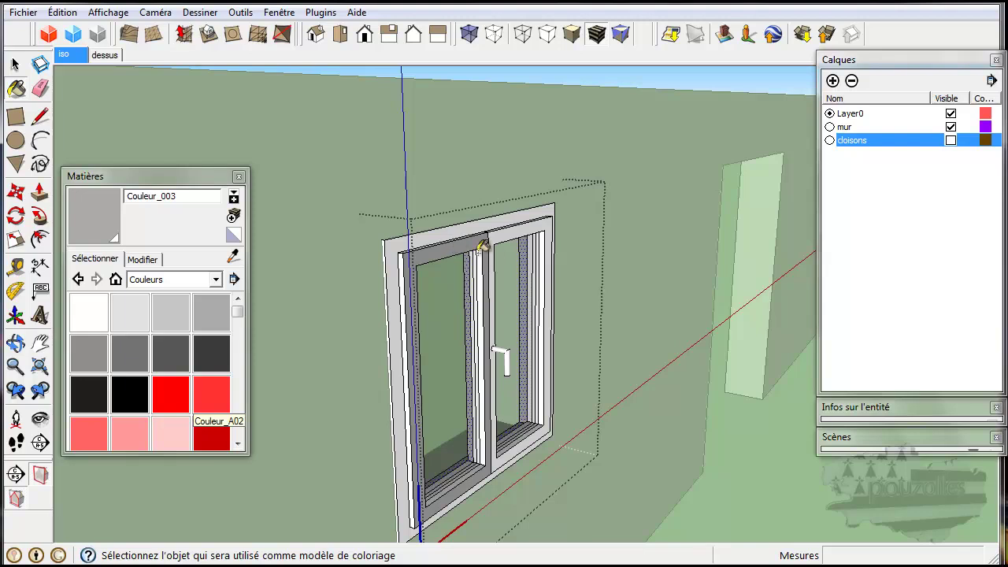
scroll(496, 251, up, 4)
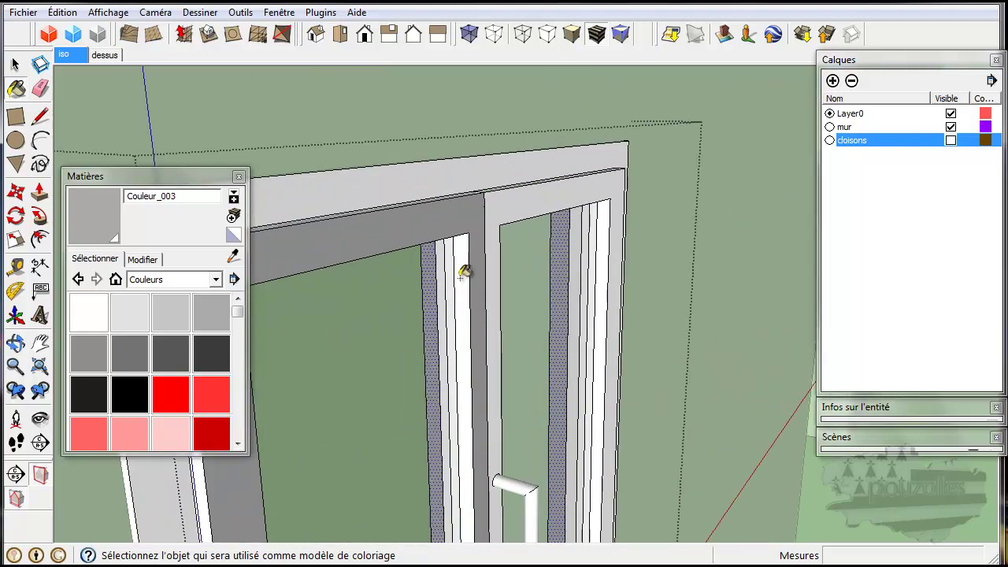
click(464, 277)
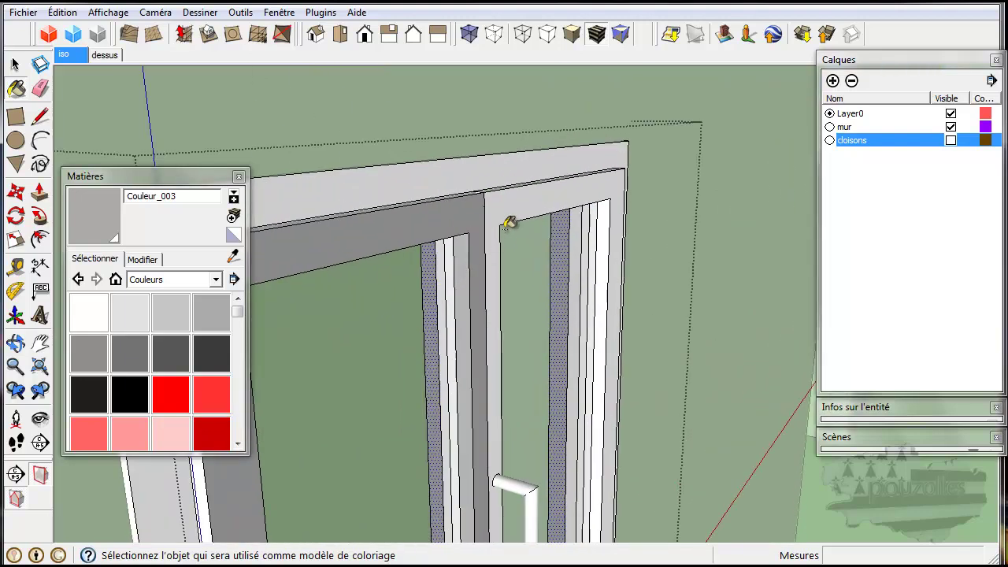
click(511, 202)
click(483, 172)
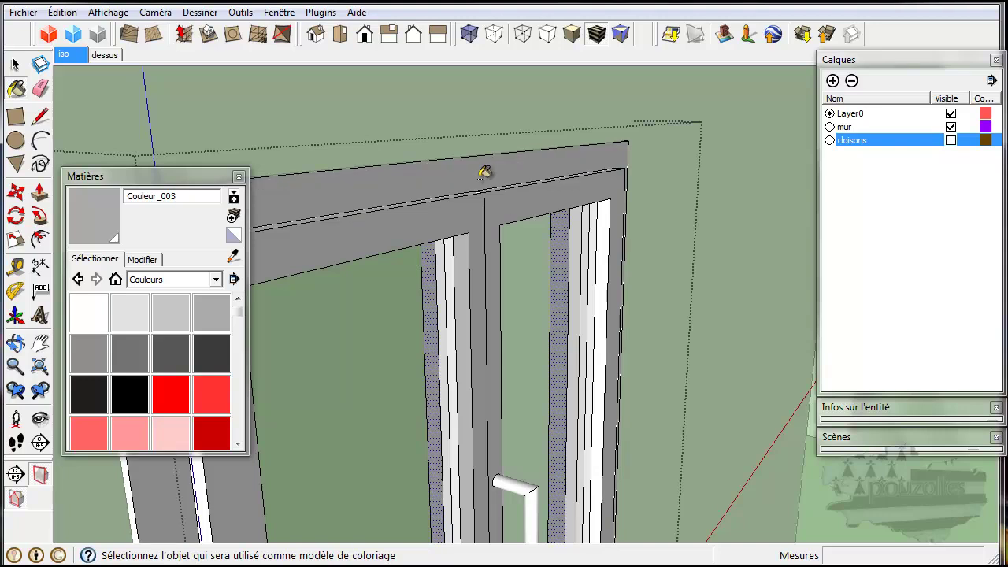
Paint the side edges of the sash and outer frame and the handle-side pane's inner edge with Couleur_003.
scroll(484, 173, down, 5)
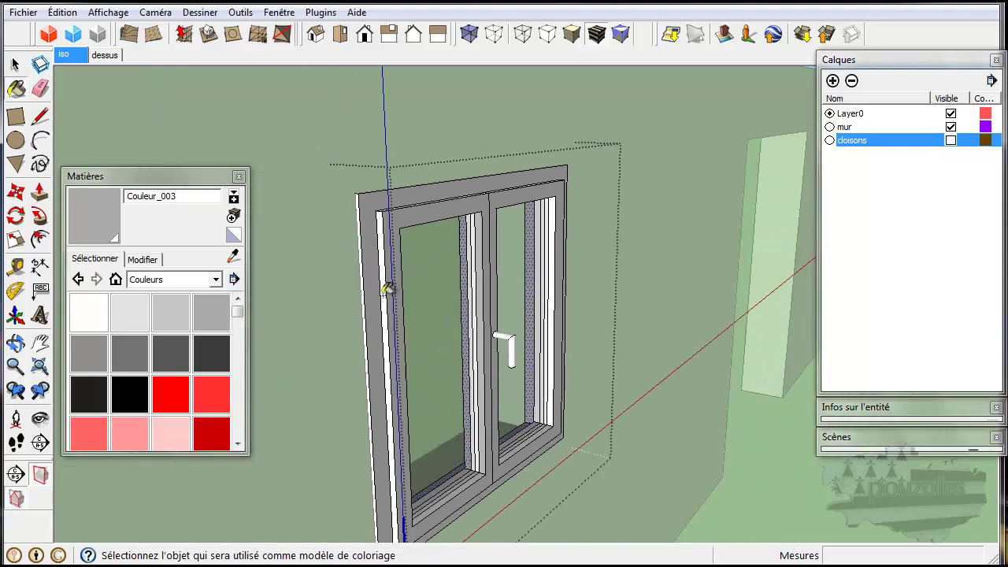
click(385, 290)
click(367, 299)
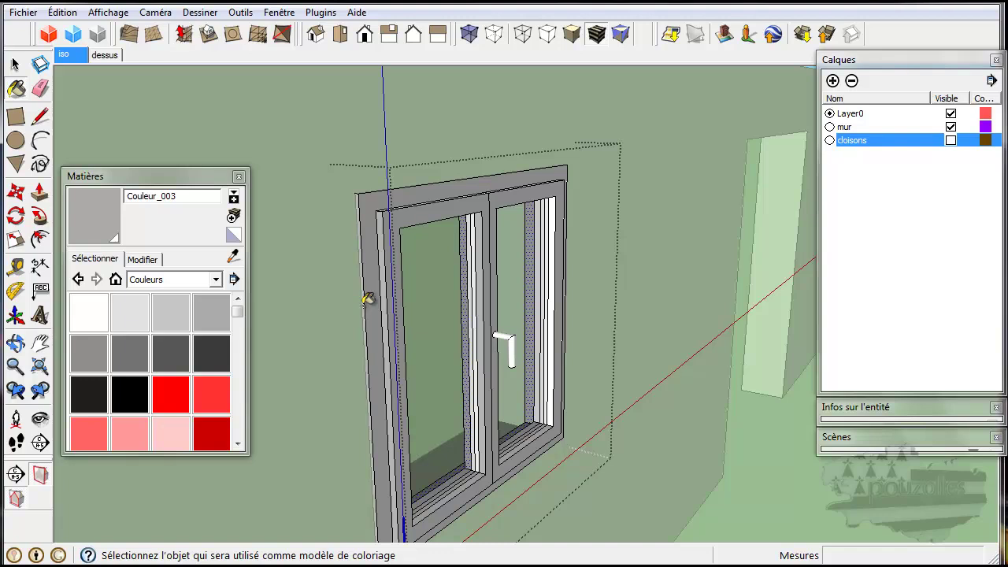
click(556, 395)
Paint the lower glazing bead of the handle-side pane with Couleur_003, then undo the connected-face fill over that pane.
middle_drag(553, 414, 462, 399)
mouse_move(533, 289)
middle_down()
mouse_move(488, 344)
mouse_move(421, 339)
mouse_move(398, 297)
mouse_move(415, 457)
mouse_move(434, 405)
middle_up()
scroll(435, 404, up, 4)
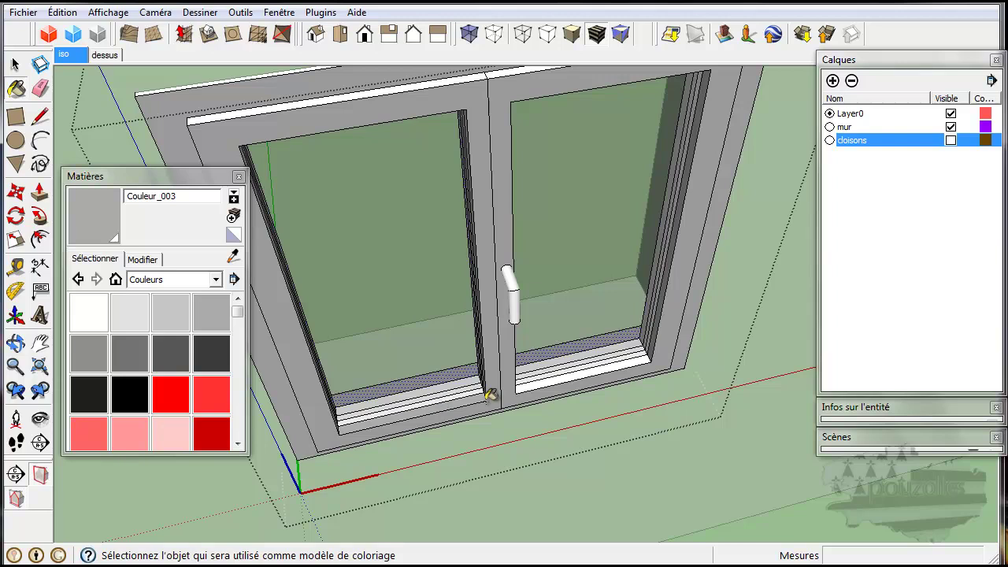
click(575, 368)
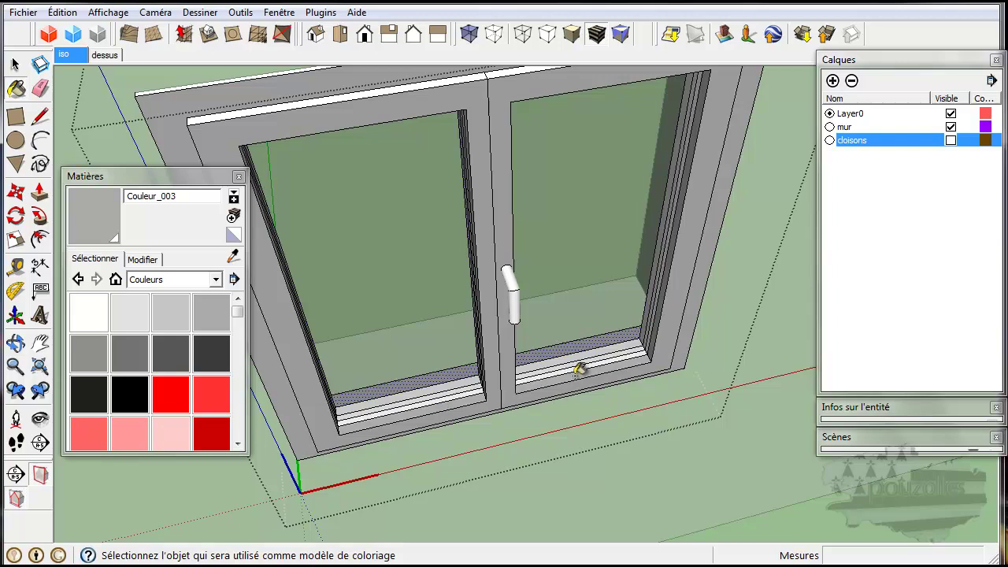
click(573, 362)
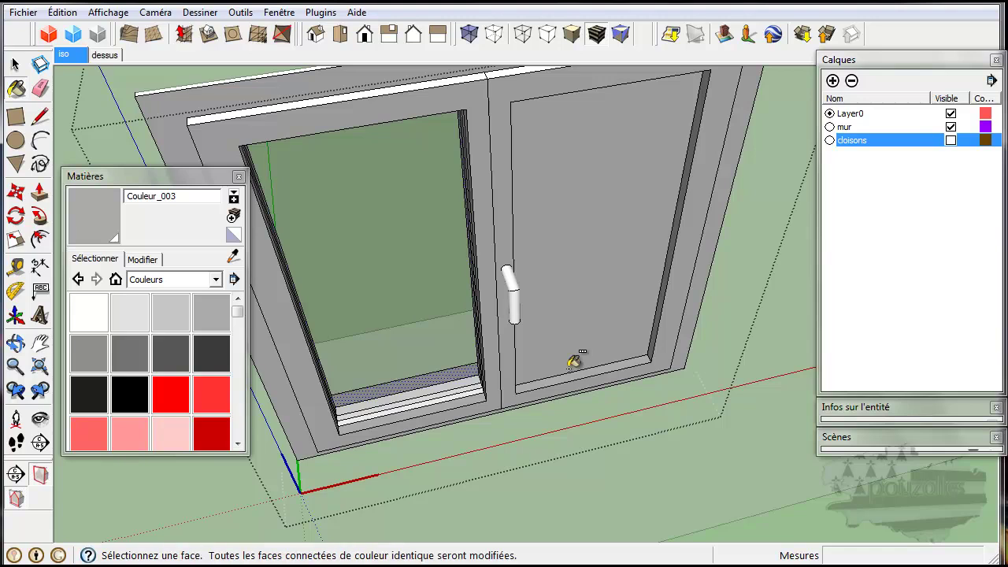
key(ctrl+z)
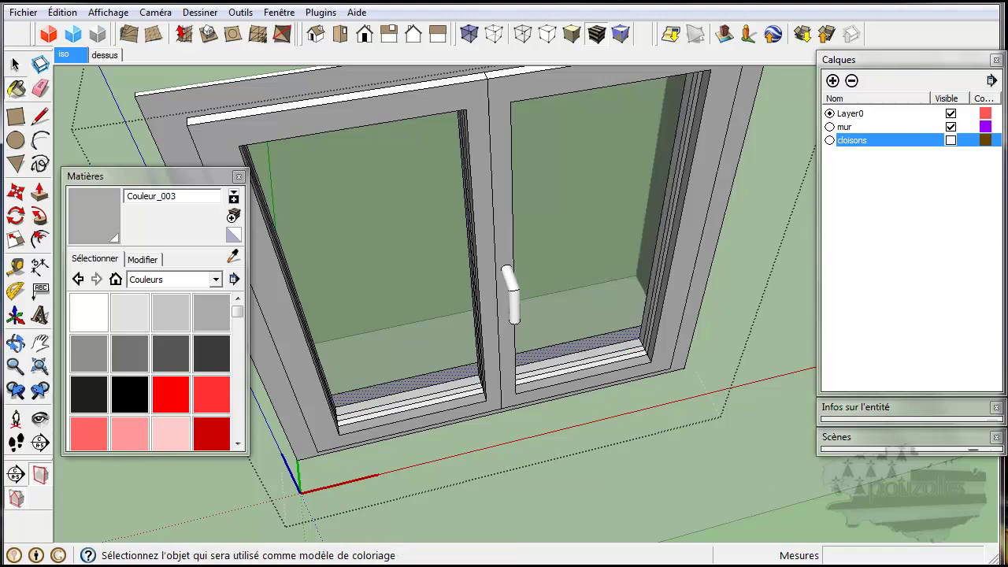
Paint the top edges of both sashes and the outer frame, plus their opposite side edges, with Couleur_003.
click(265, 107)
click(216, 76)
middle_drag(524, 140, 480, 284)
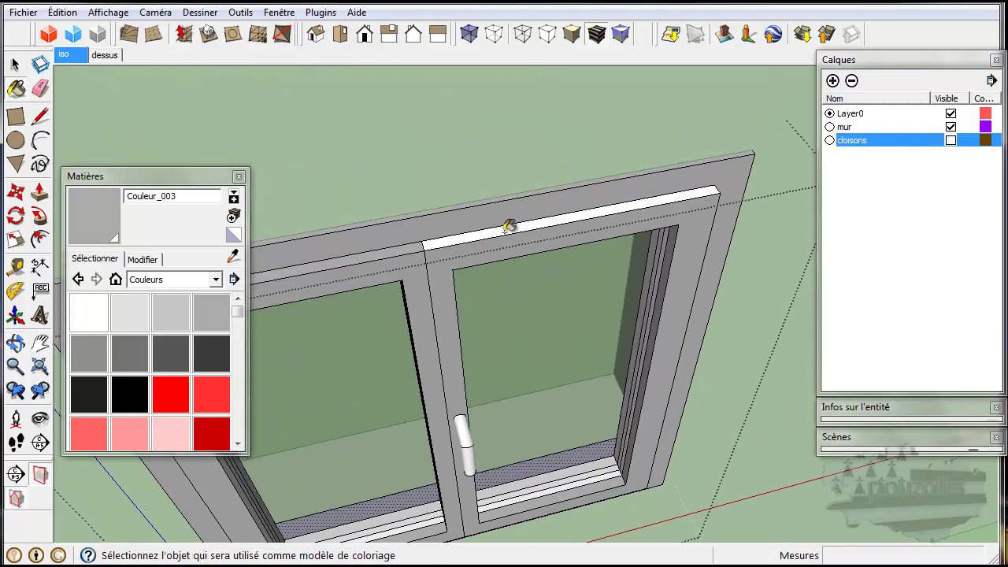
click(507, 228)
mouse_move(693, 304)
middle_down()
mouse_move(580, 288)
mouse_move(398, 175)
mouse_move(382, 145)
middle_up()
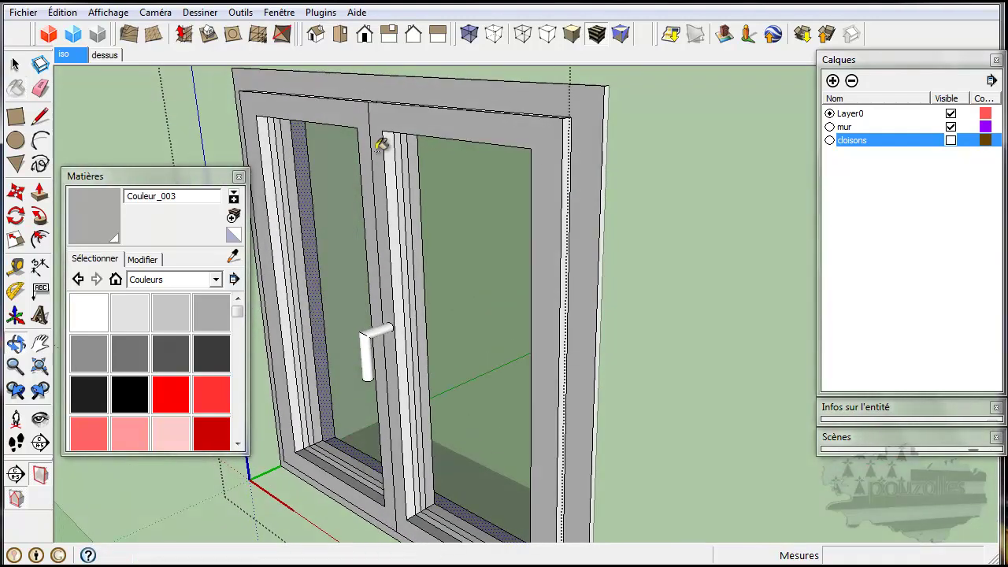
click(569, 241)
click(603, 260)
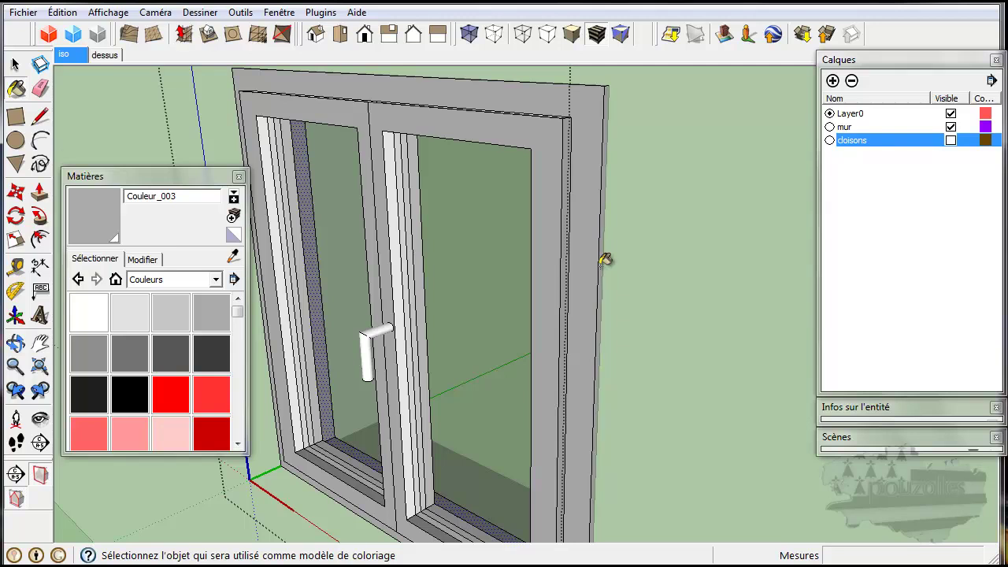
Paint the bottom edges of the sashes and outer frame and the bead faces above both panes with Couleur_003.
scroll(591, 281, down, 3)
mouse_move(512, 405)
middle_down()
mouse_move(473, 459)
mouse_move(535, 227)
mouse_move(452, 243)
mouse_move(502, 327)
mouse_move(480, 371)
mouse_move(500, 315)
mouse_move(546, 293)
mouse_move(525, 292)
middle_up()
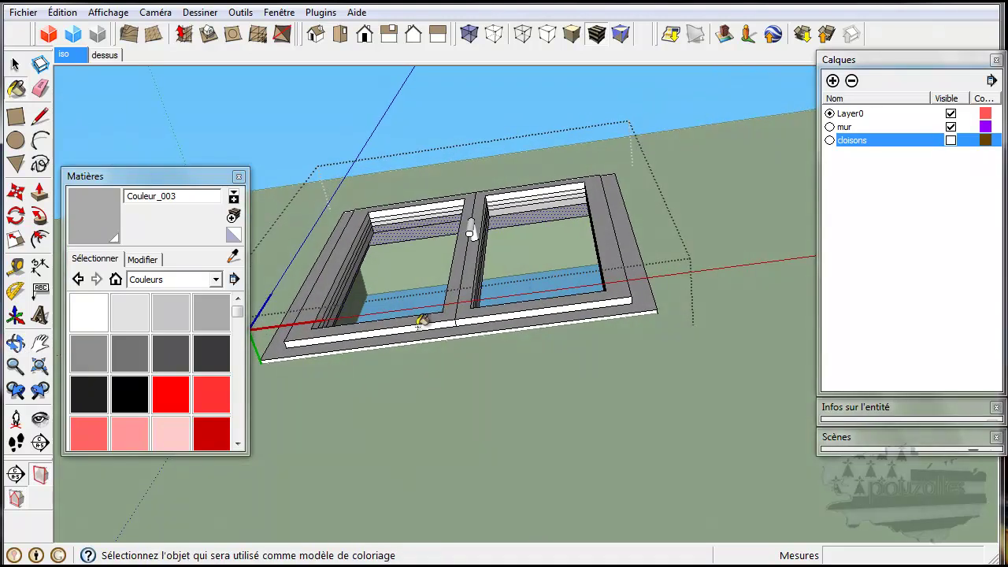
click(422, 320)
click(420, 338)
click(518, 311)
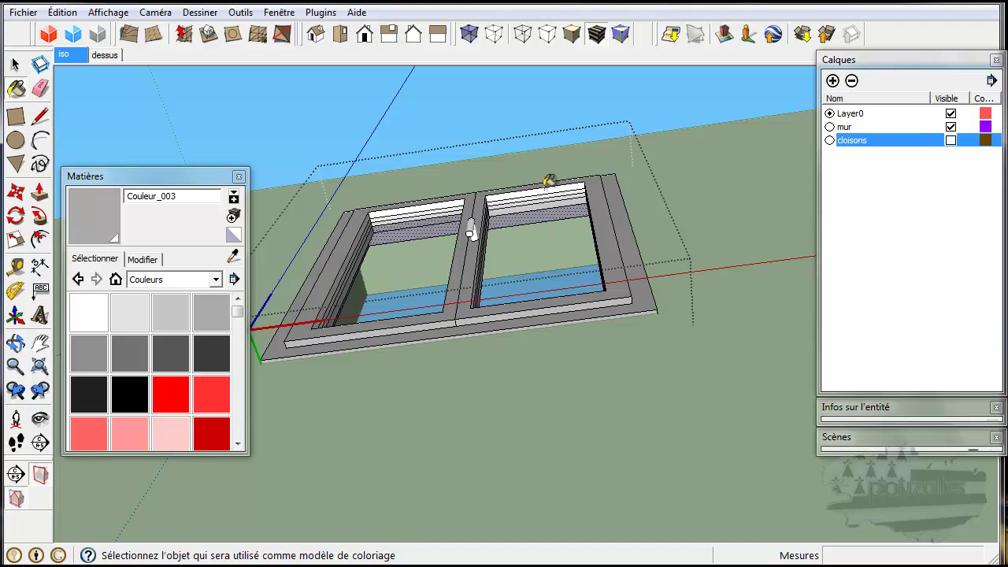
click(541, 187)
click(460, 198)
Hide the stacked glass faces of both panes inside the window component.
mouse_move(464, 208)
middle_down()
mouse_move(463, 236)
mouse_move(504, 363)
mouse_move(639, 480)
mouse_move(659, 466)
middle_up()
mouse_move(442, 385)
middle_down()
mouse_move(648, 416)
mouse_move(401, 397)
mouse_move(482, 405)
mouse_move(425, 441)
mouse_move(417, 459)
mouse_move(780, 446)
mouse_move(758, 454)
middle_up()
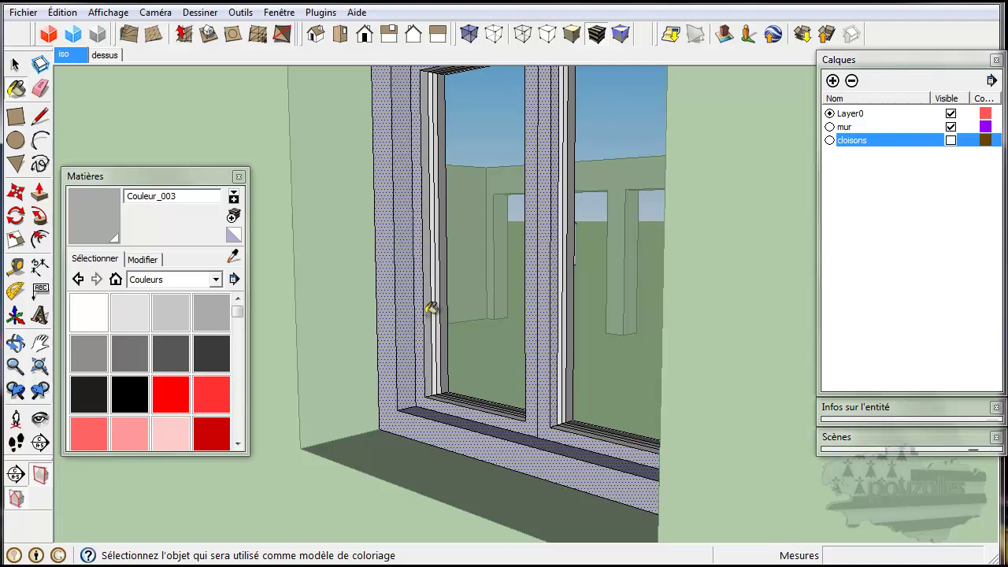
scroll(432, 314, down, 3)
mouse_move(461, 304)
middle_down()
mouse_move(618, 137)
mouse_move(653, 124)
mouse_move(652, 105)
middle_up()
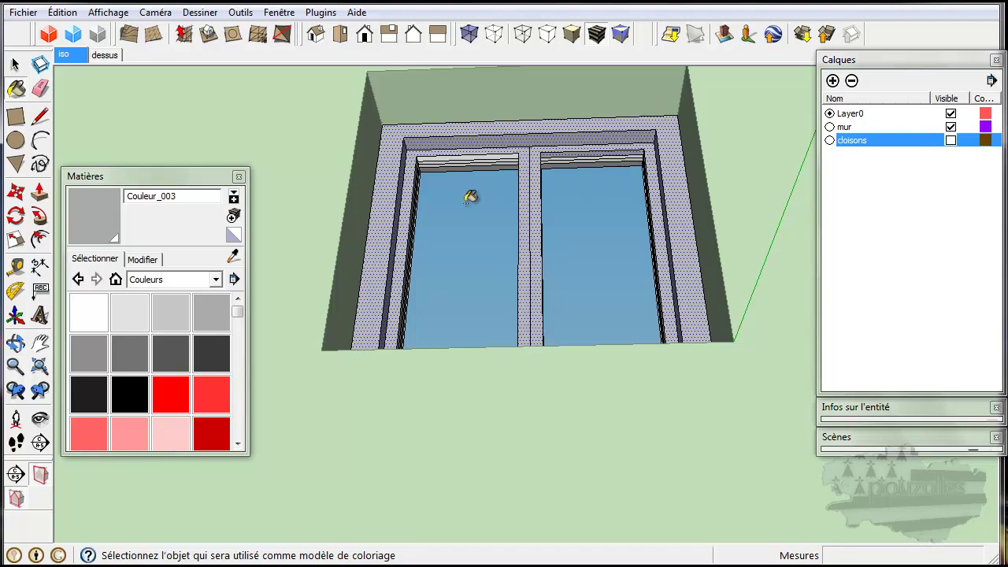
scroll(473, 198, up, 3)
scroll(625, 227, down, 3)
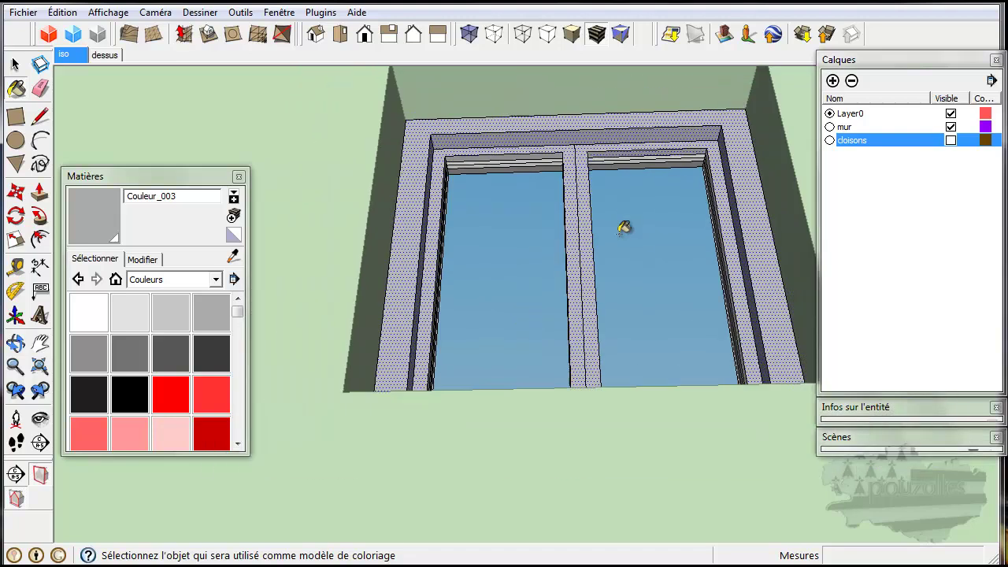
mouse_move(632, 250)
middle_down()
mouse_move(626, 334)
mouse_move(666, 430)
mouse_move(720, 464)
mouse_move(725, 511)
mouse_move(653, 555)
mouse_move(670, 452)
mouse_move(695, 425)
mouse_move(664, 416)
middle_up()
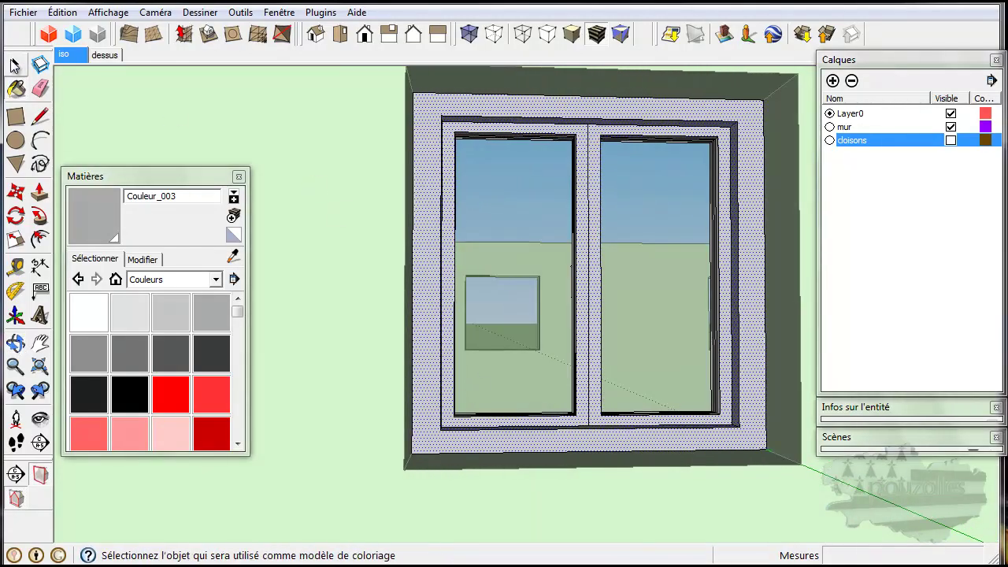
key(space)
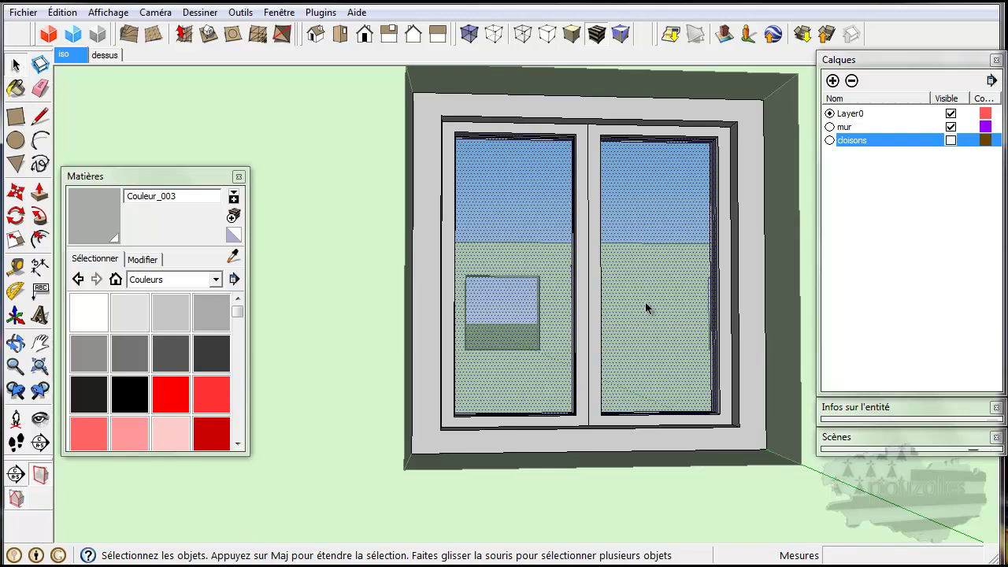
right_click(625, 273)
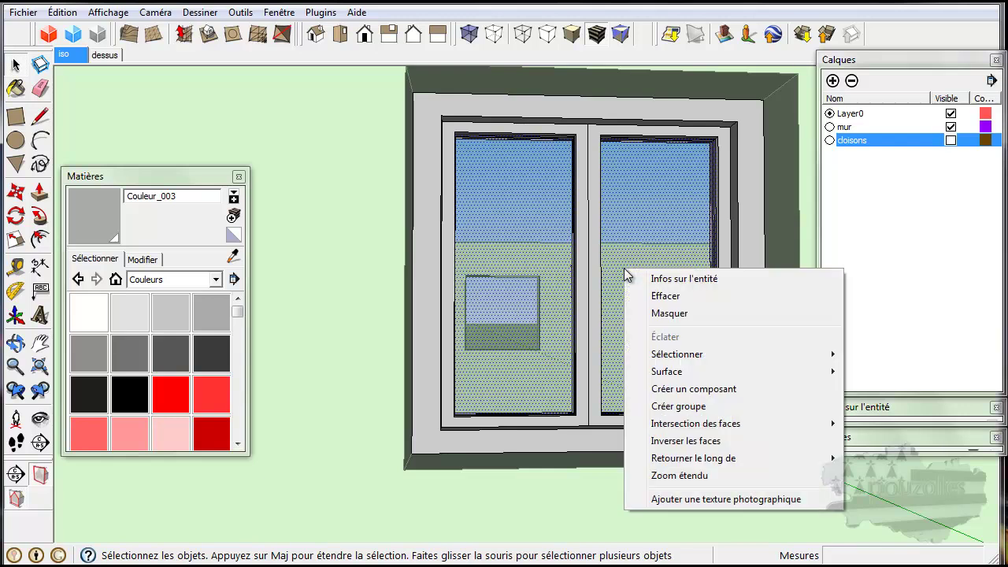
click(669, 314)
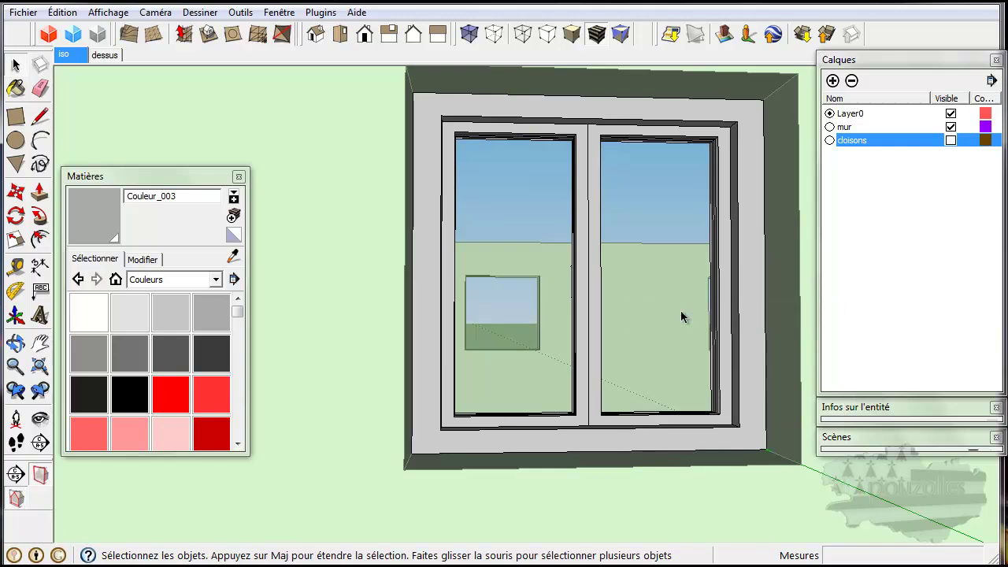
right_click(637, 325)
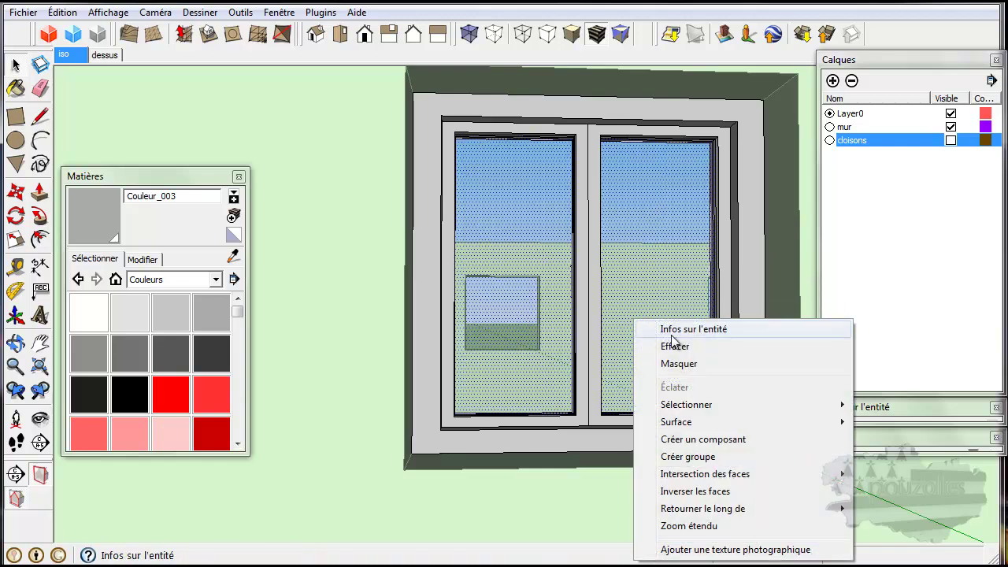
click(681, 366)
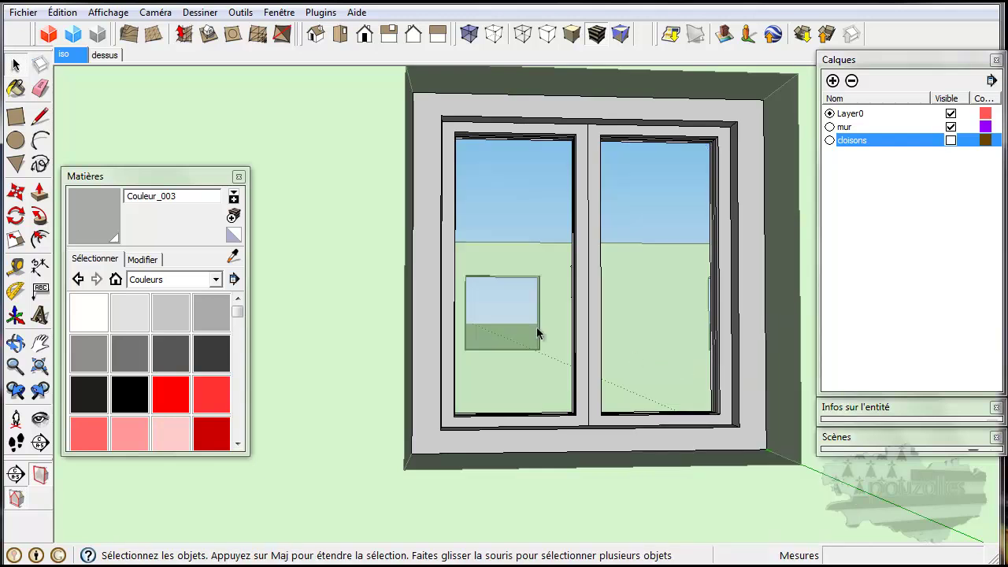
right_click(623, 324)
click(660, 370)
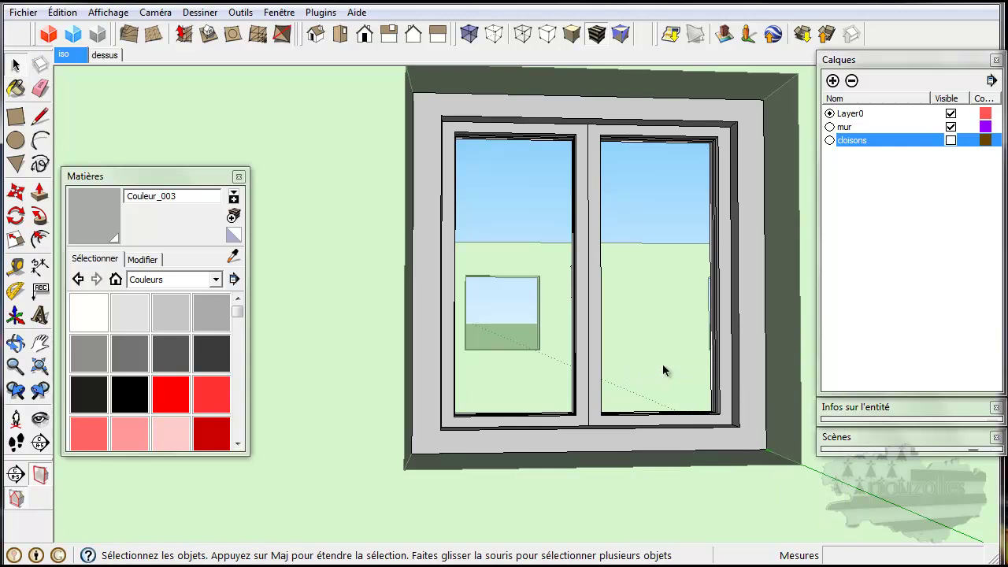
Paint the lower glazing bead faces of the pane without the handle with Couleur_003.
click(102, 218)
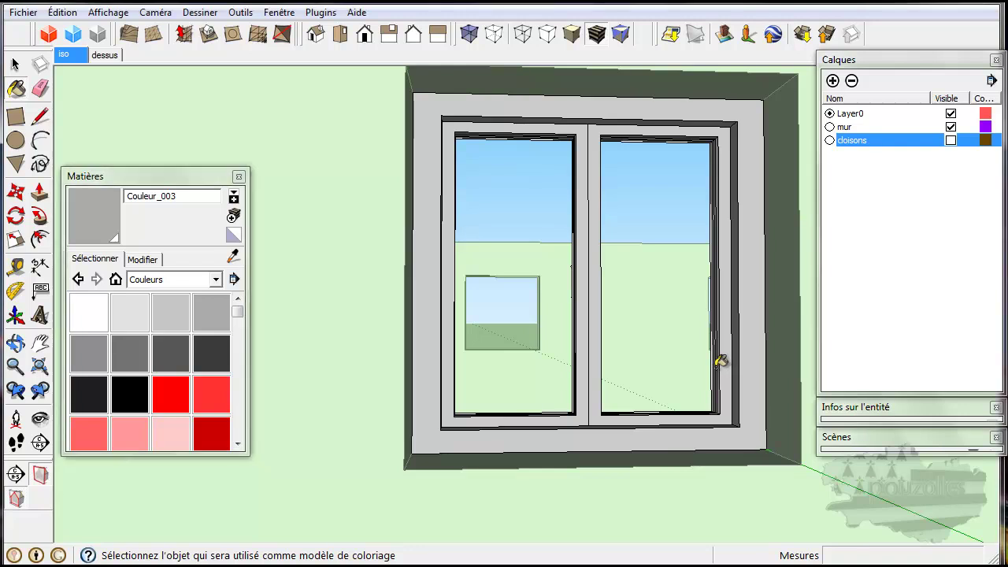
scroll(718, 360, up, 6)
mouse_move(720, 360)
middle_down()
mouse_move(729, 454)
mouse_move(716, 500)
mouse_move(682, 527)
mouse_move(532, 494)
middle_up()
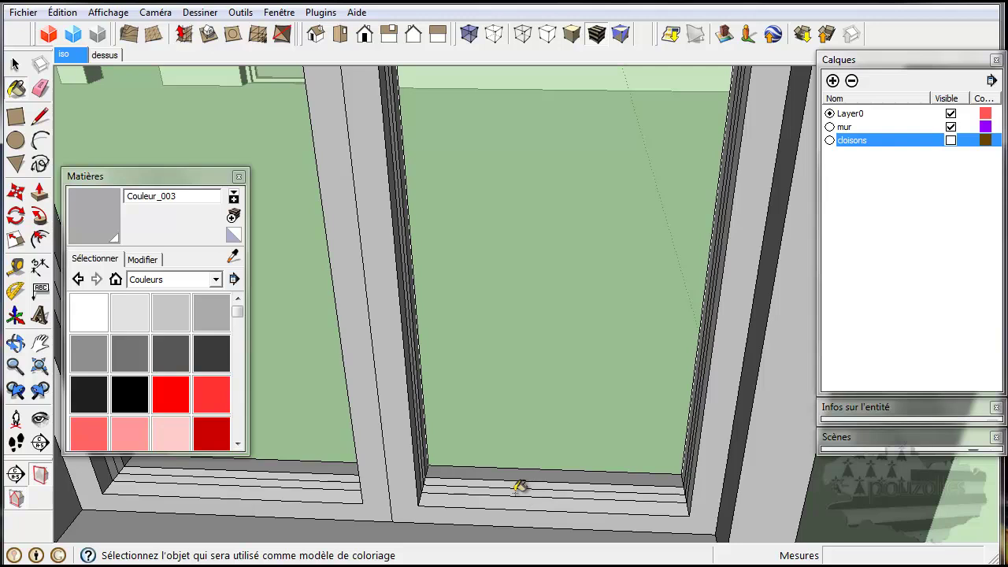
click(517, 486)
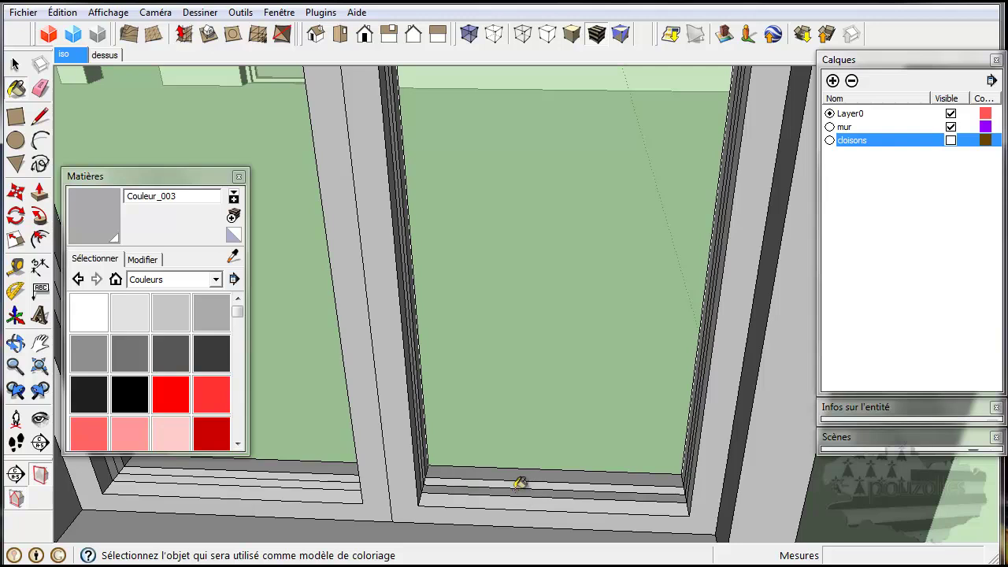
click(519, 479)
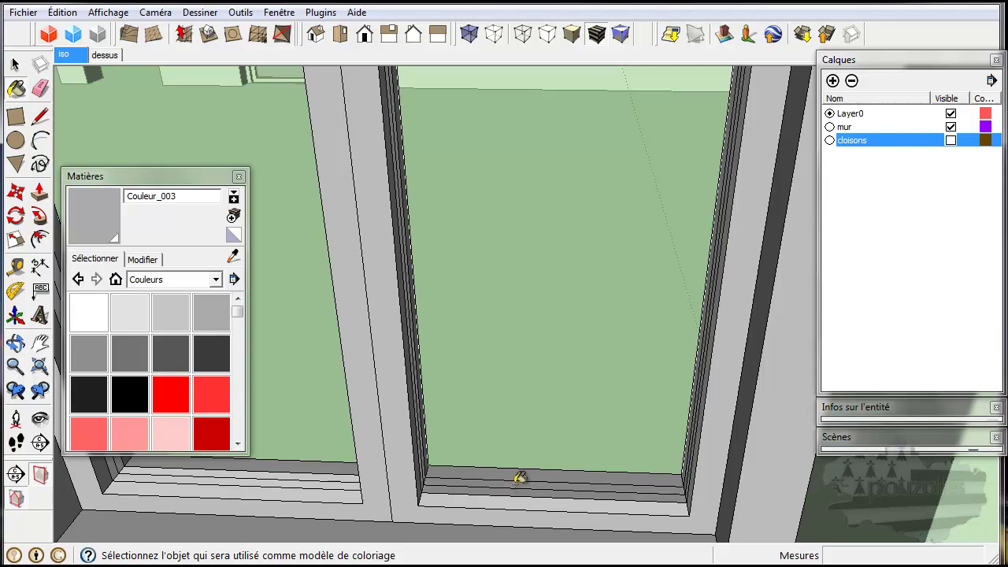
click(507, 501)
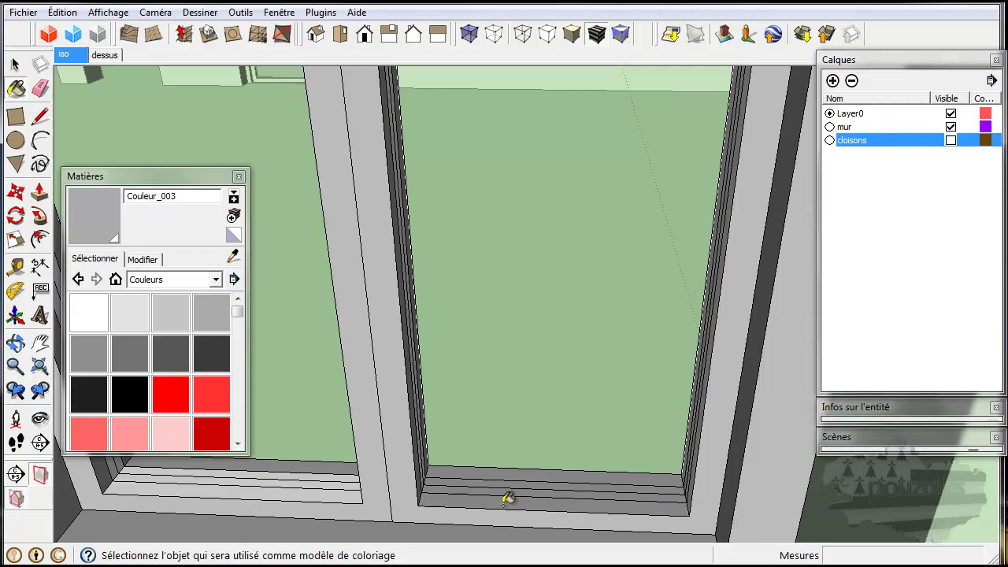
Paint the outer side bead faces of the pane without the handle with Couleur_003.
mouse_move(591, 496)
middle_down()
mouse_move(648, 499)
mouse_move(764, 444)
mouse_move(766, 386)
middle_up()
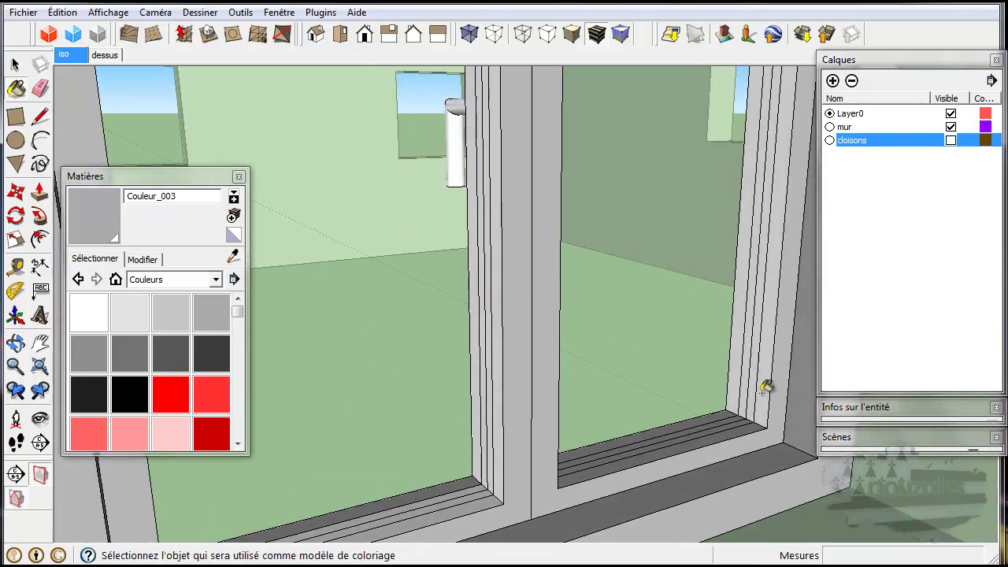
click(755, 375)
click(761, 375)
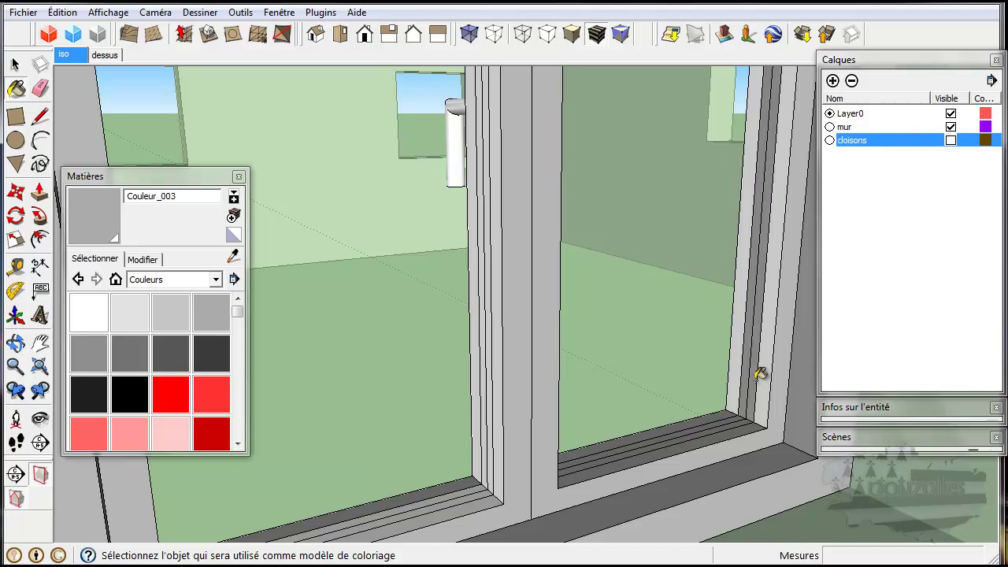
click(768, 380)
mouse_move(768, 380)
middle_down()
mouse_move(760, 401)
mouse_move(742, 401)
middle_up()
click(735, 374)
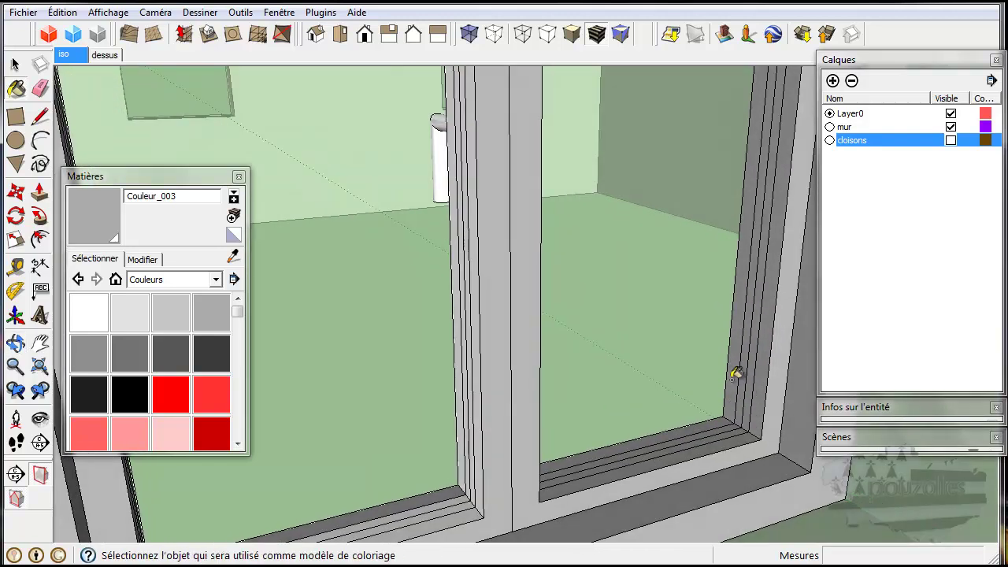
Close the Matières window and reveal all the hidden glass faces.
scroll(736, 372, down, 3)
scroll(737, 372, down, 2)
mouse_move(735, 371)
middle_down()
mouse_move(569, 302)
mouse_move(532, 359)
mouse_move(526, 353)
middle_up()
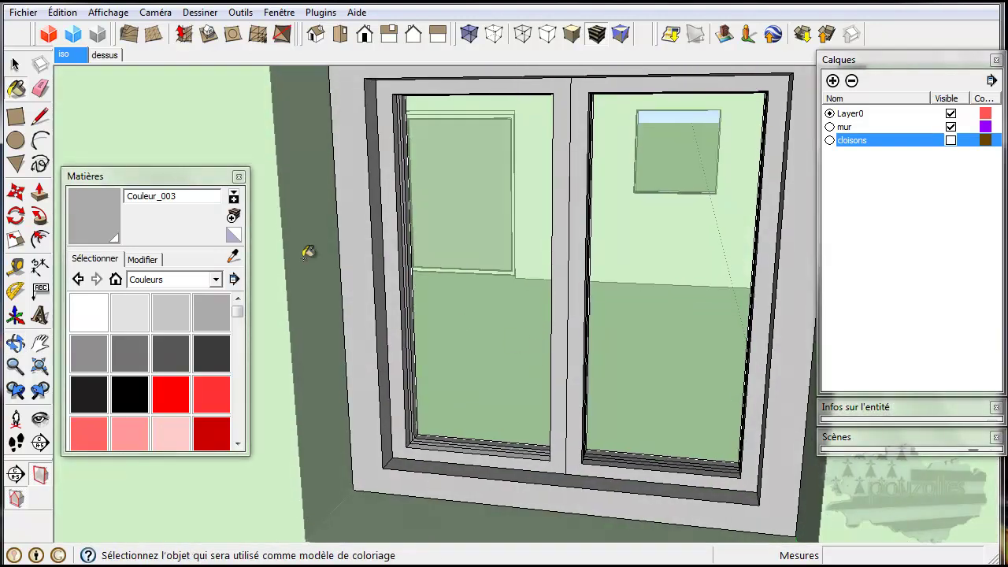
click(172, 175)
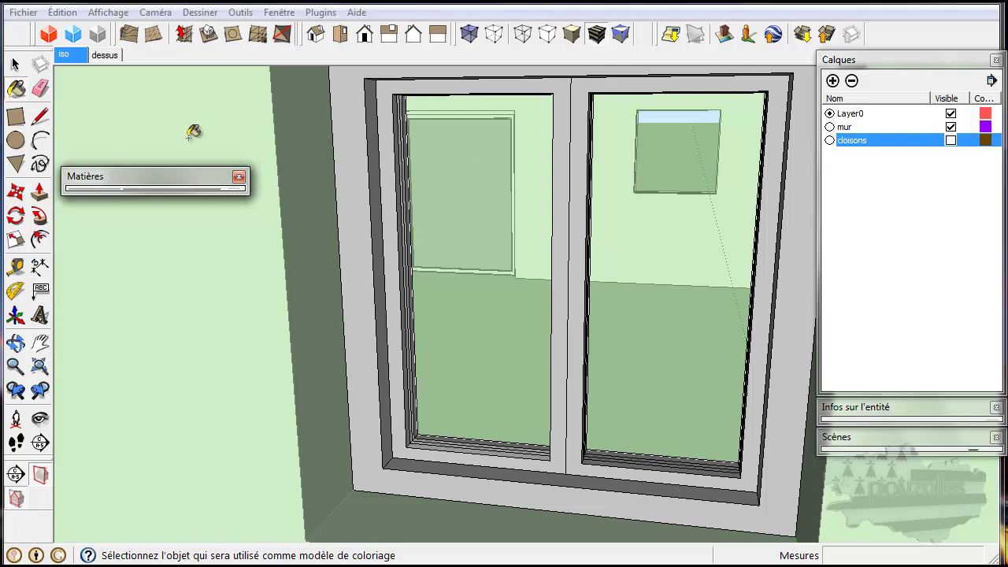
click(238, 177)
click(62, 12)
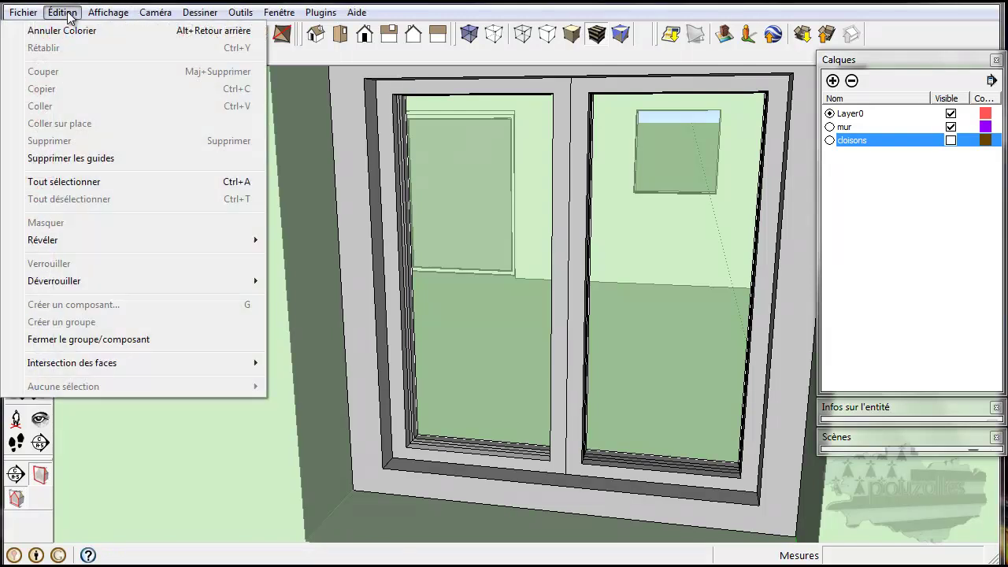
mouse_move(68, 241)
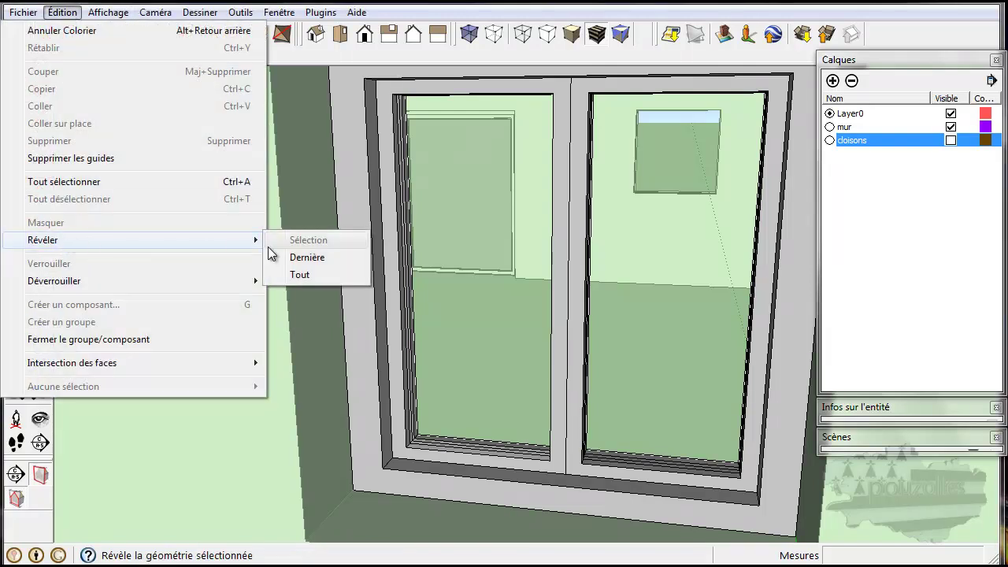
click(301, 275)
Finish editing the painted window component and return to the whole house model.
scroll(511, 344, down, 5)
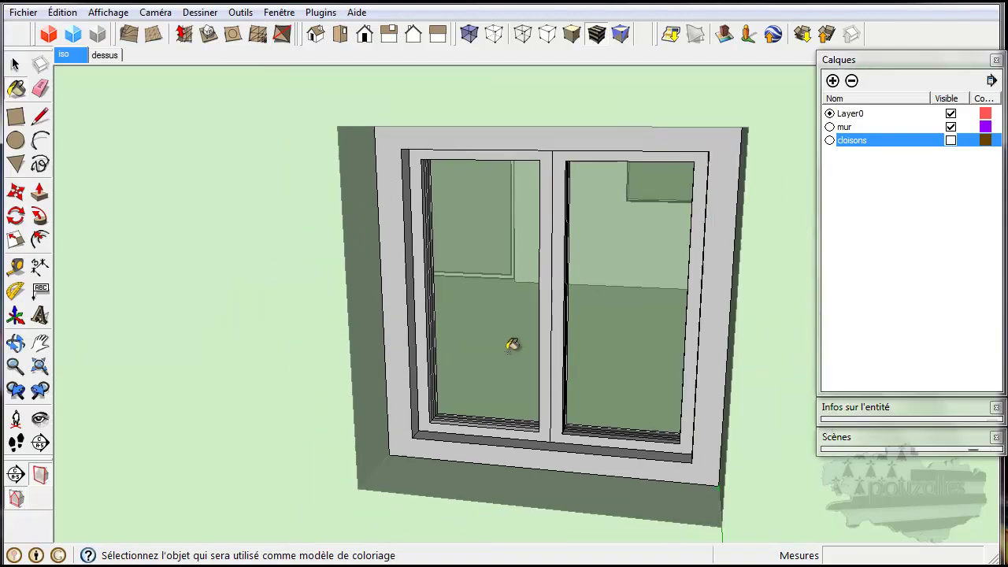
scroll(512, 347, down, 2)
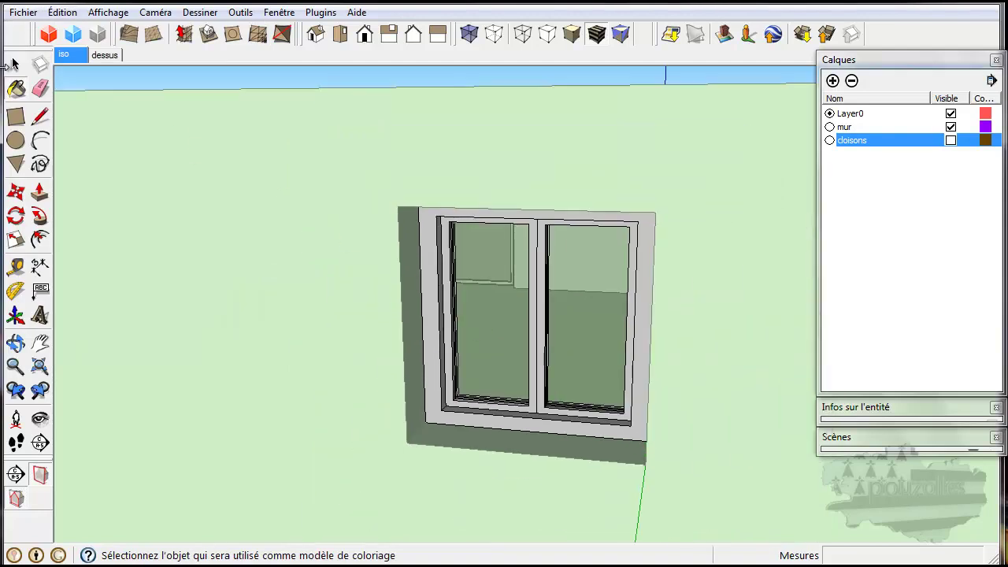
click(15, 65)
middle_drag(623, 412, 412, 401)
middle_drag(470, 352, 418, 353)
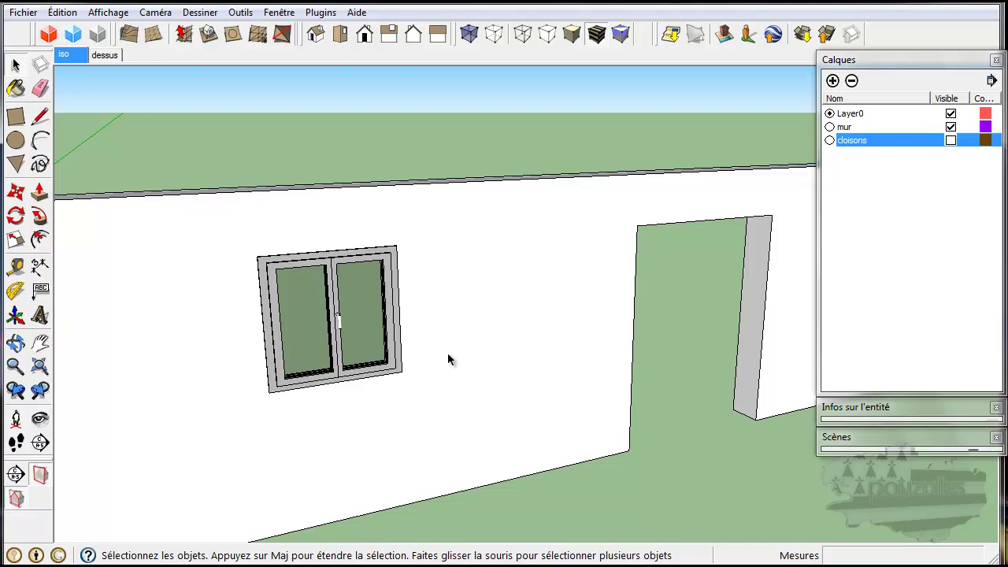
middle_drag(524, 364, 355, 367)
middle_drag(644, 375, 406, 359)
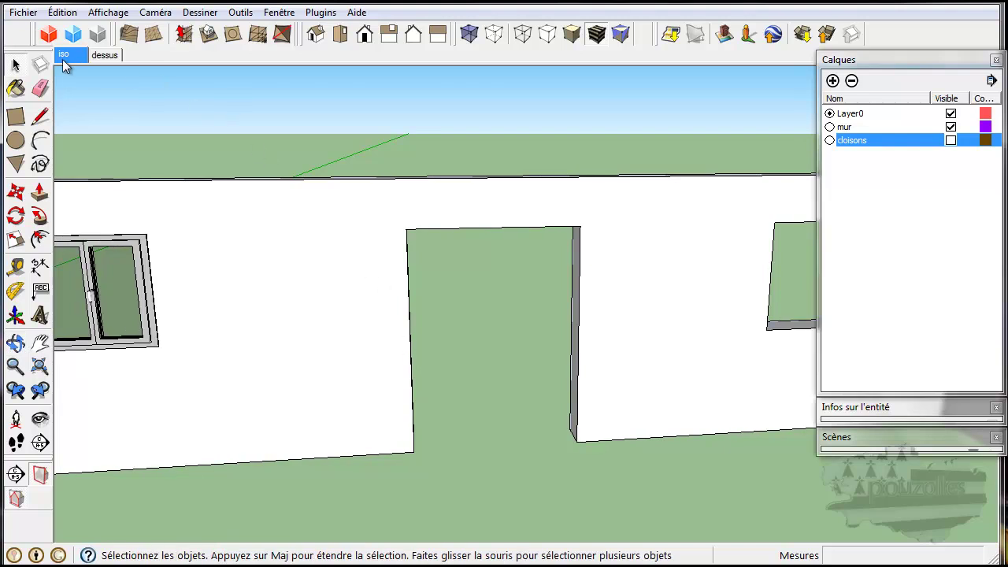
Copy the painted window by its lower frame corner into the empty opening of the same wall, about 3.20 m away.
click(93, 251)
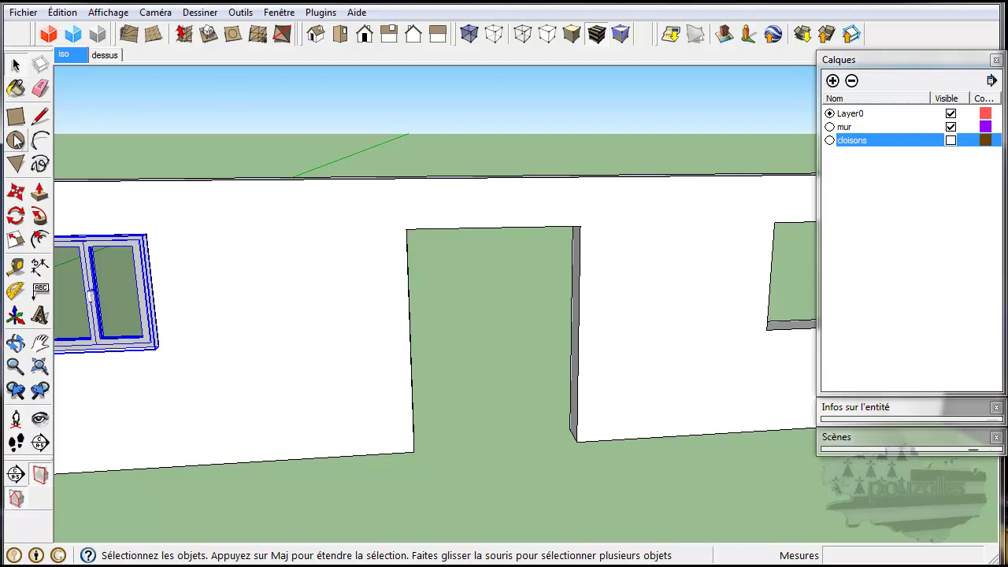
click(16, 196)
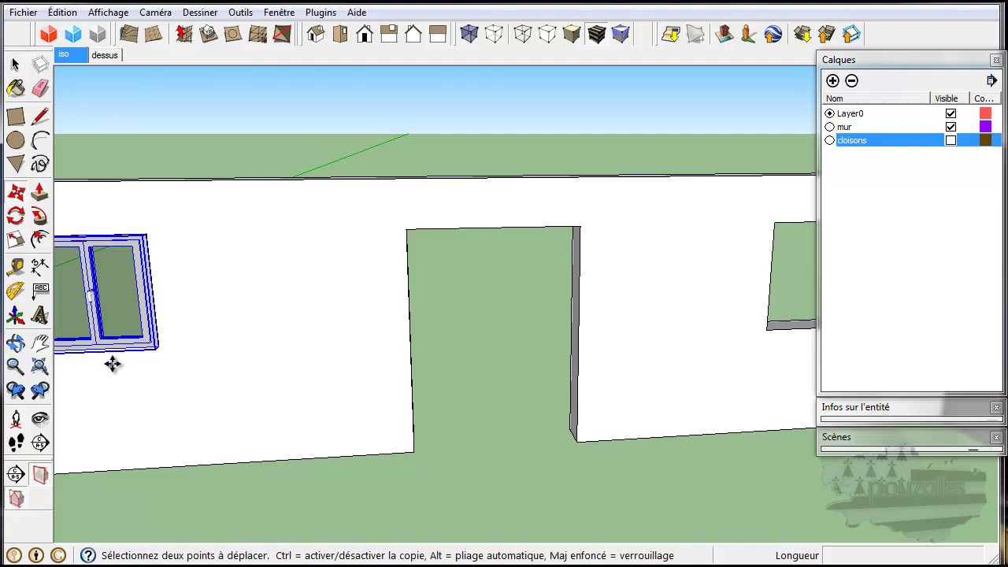
scroll(175, 362, up, 5)
shift+middle_drag(200, 335, 266, 336)
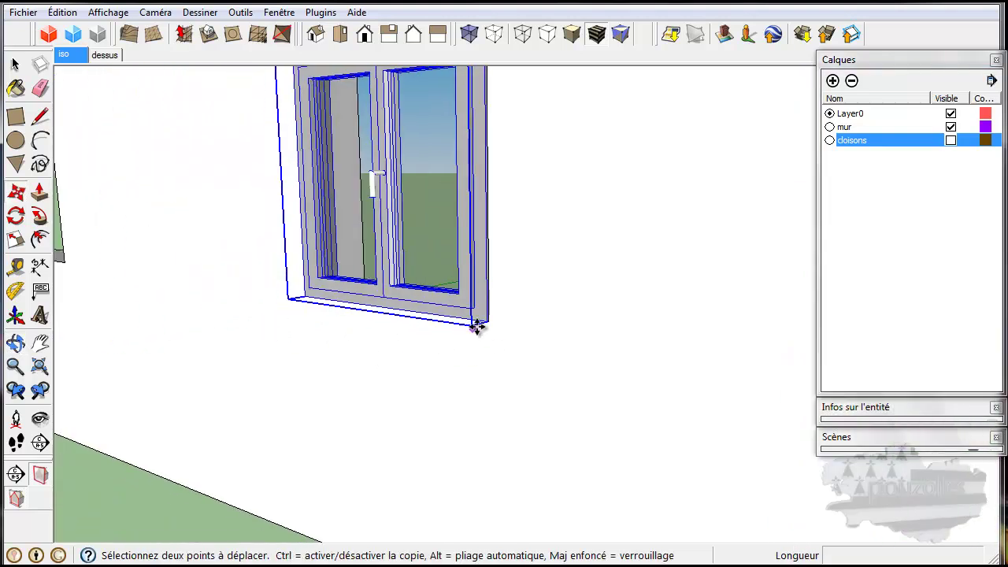
scroll(479, 323, up, 4)
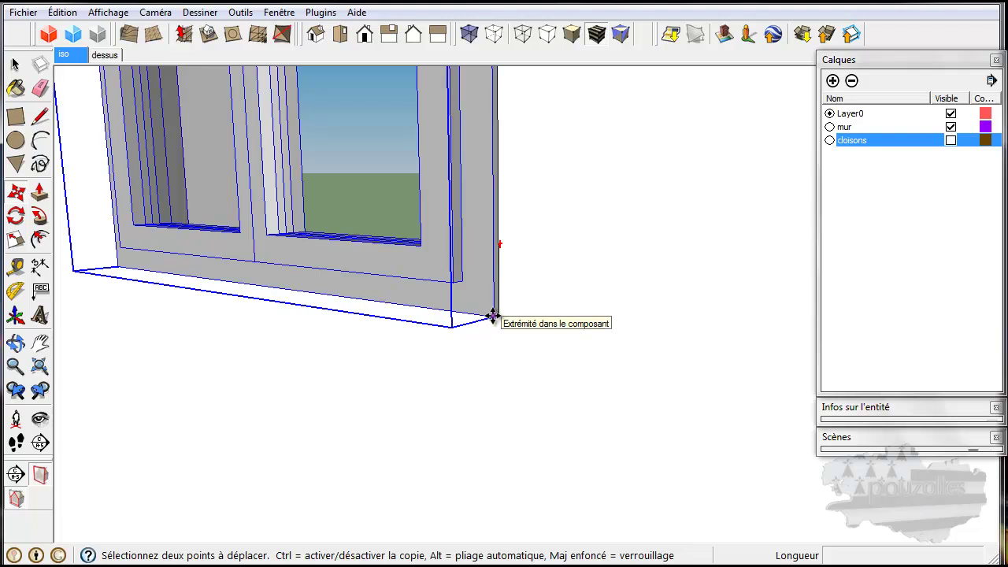
click(492, 316)
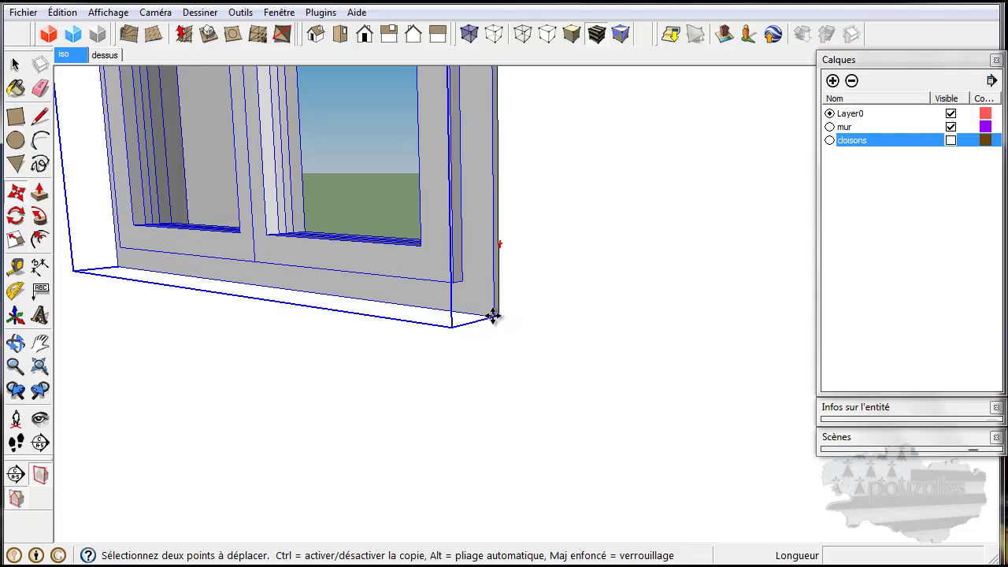
click(492, 316)
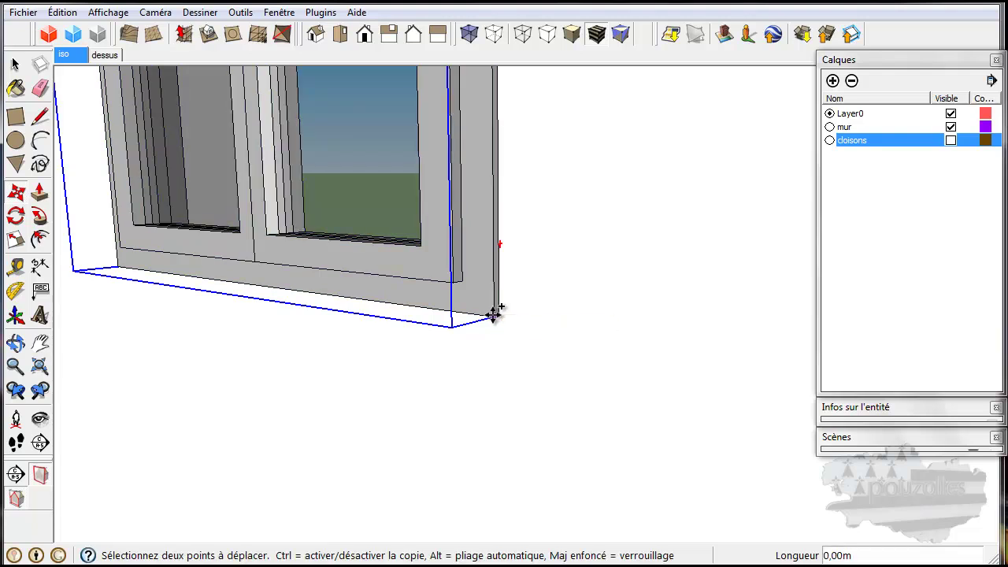
click(493, 315)
scroll(614, 332, down, 6)
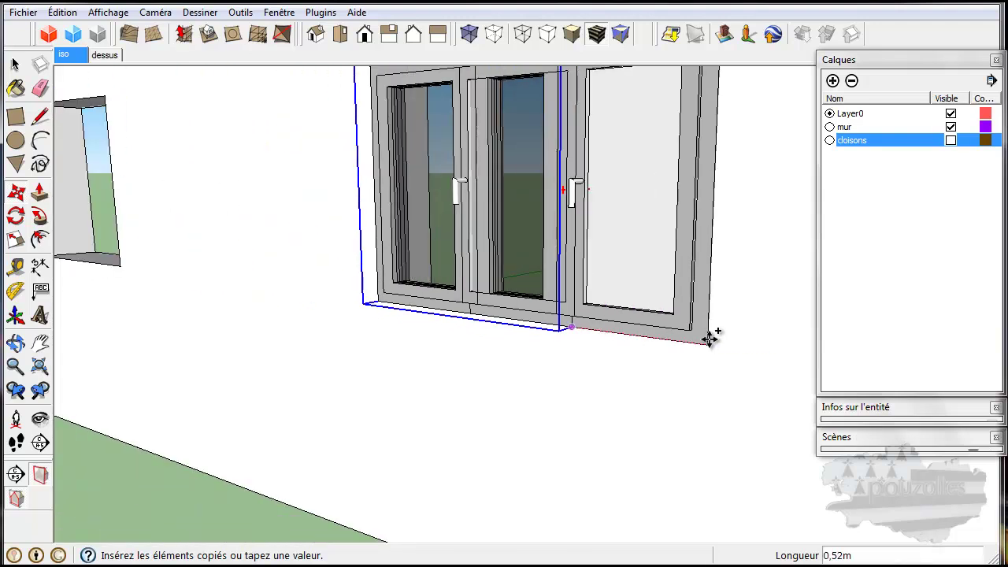
middle_drag(710, 338, 502, 330)
scroll(502, 331, down, 2)
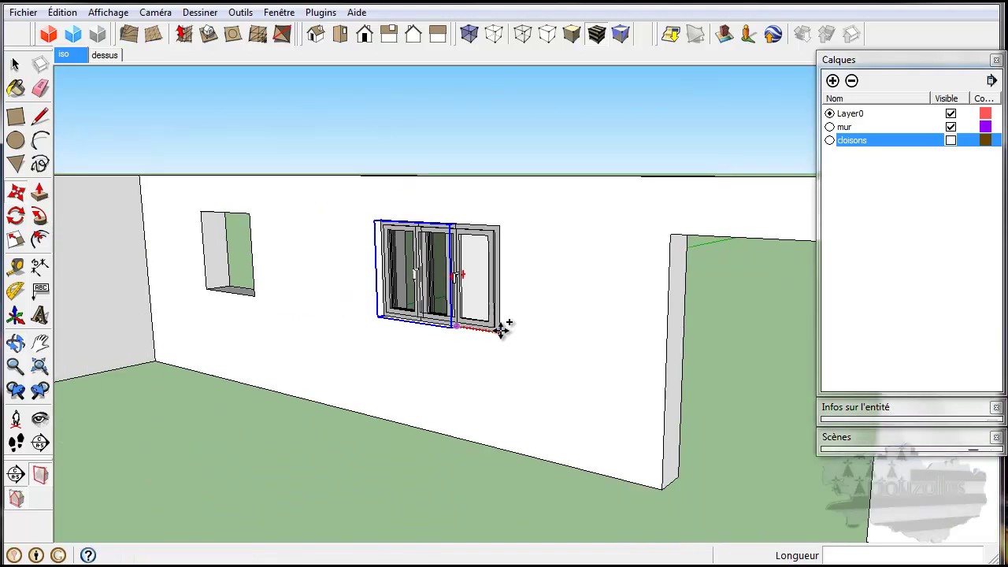
key(Escape)
middle_drag(304, 299, 611, 334)
key(ctrl+v)
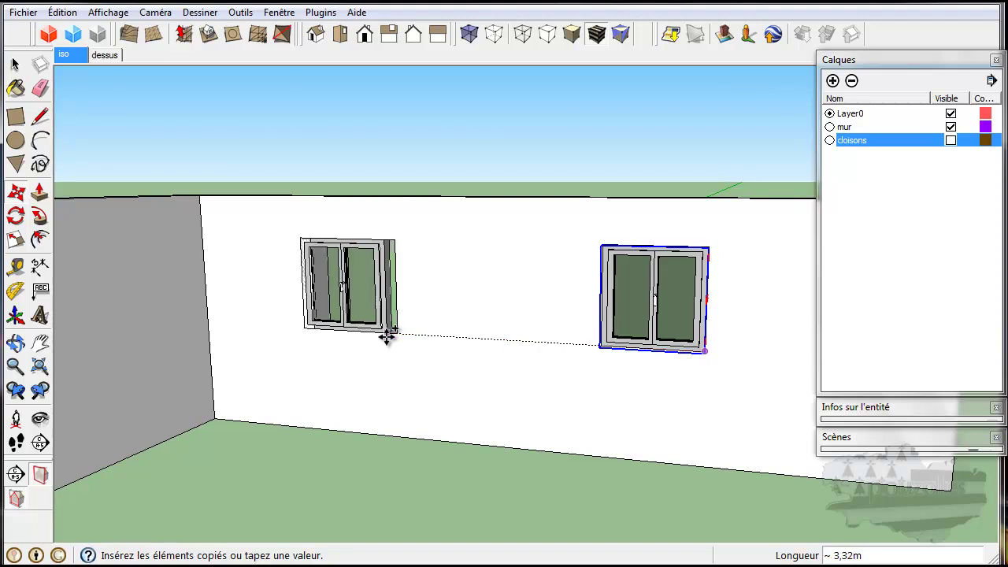
click(393, 335)
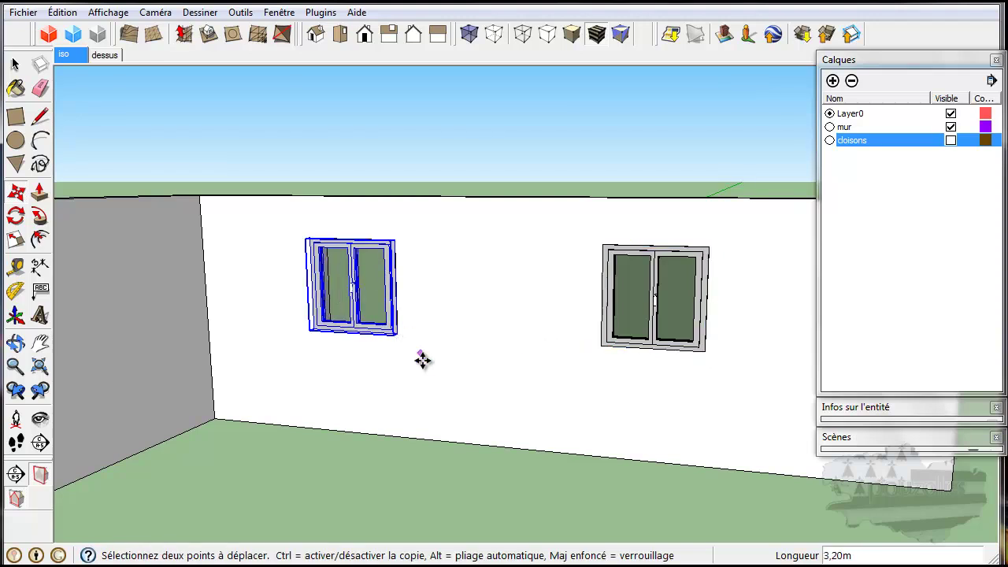
scroll(420, 356, up, 4)
scroll(422, 356, up, 1)
middle_drag(632, 308, 418, 347)
scroll(459, 279, up, 2)
scroll(443, 265, down, 2)
scroll(447, 281, down, 5)
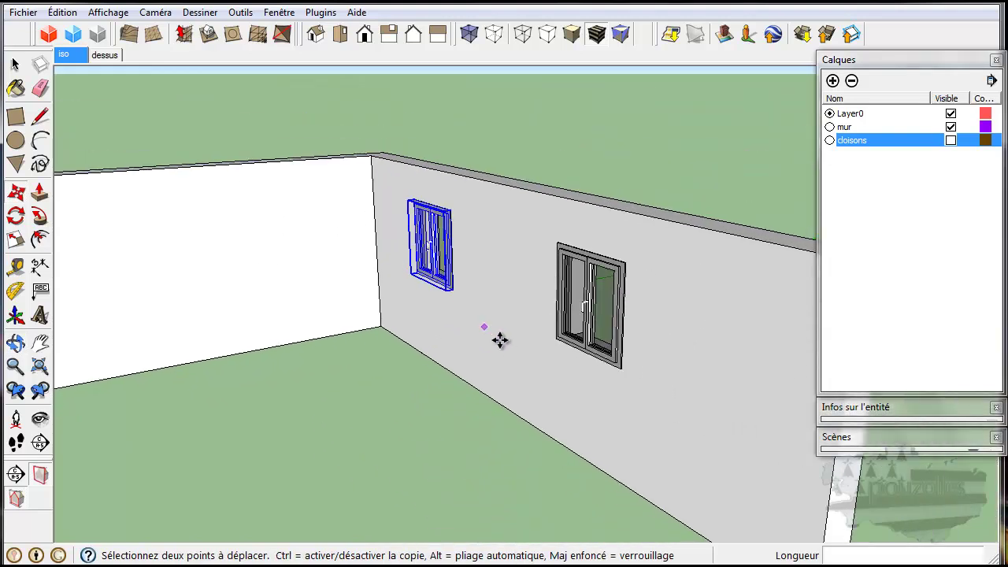
middle_drag(492, 342, 742, 265)
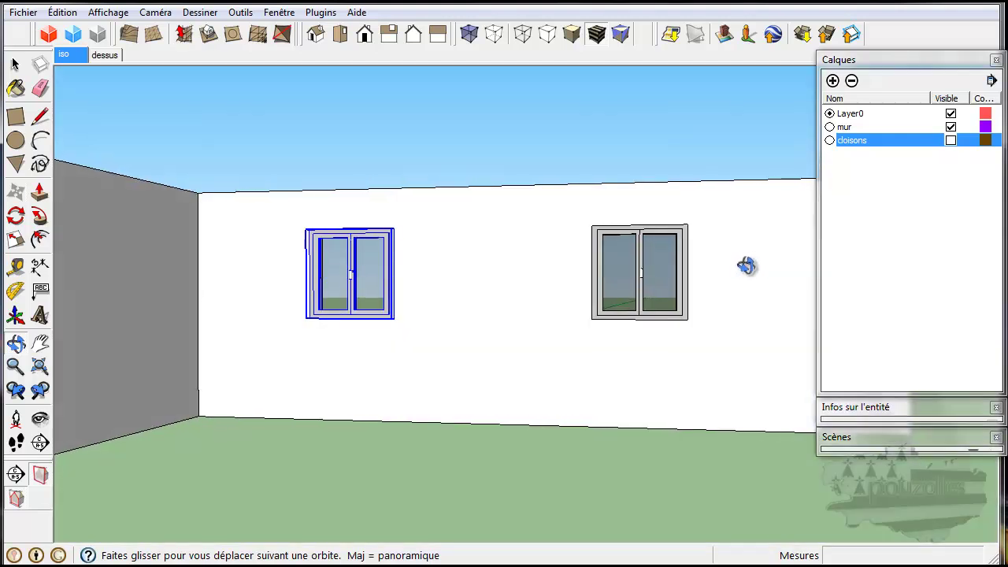
key(m)
click(687, 321)
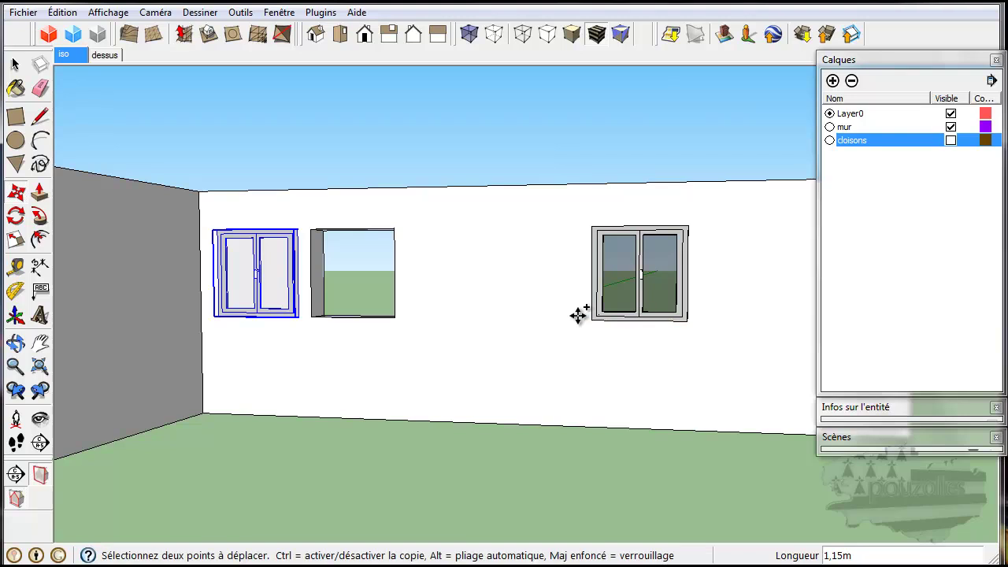
key(Escape)
Copy the original painted window about 8.25 m across the house into the facing window opening of the opposite wall.
click(17, 66)
click(612, 285)
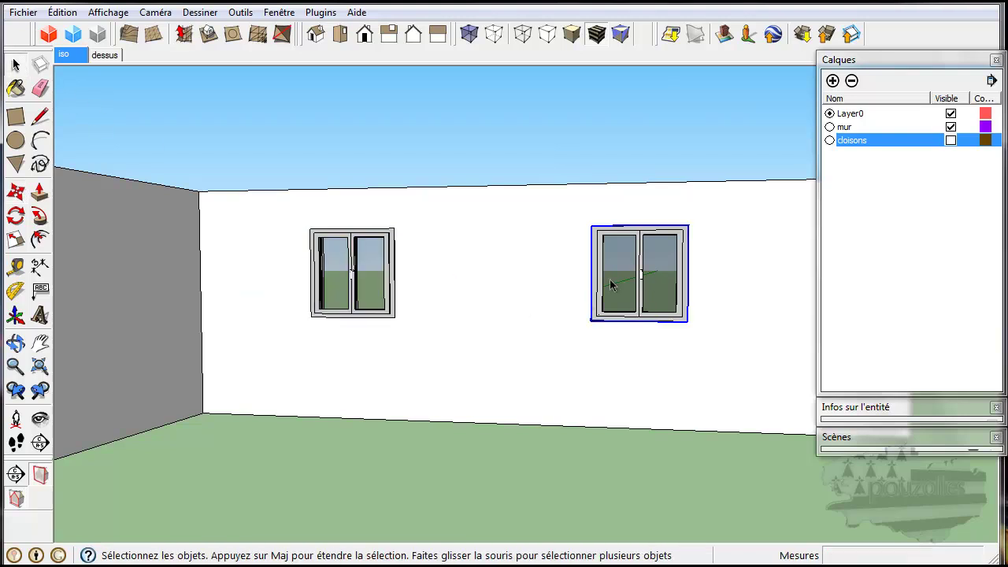
click(18, 192)
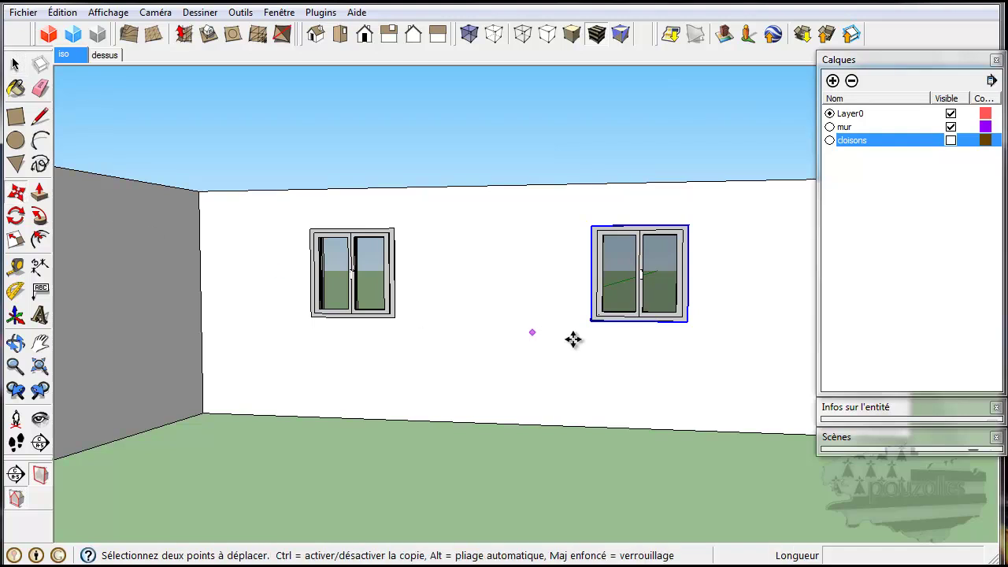
click(688, 321)
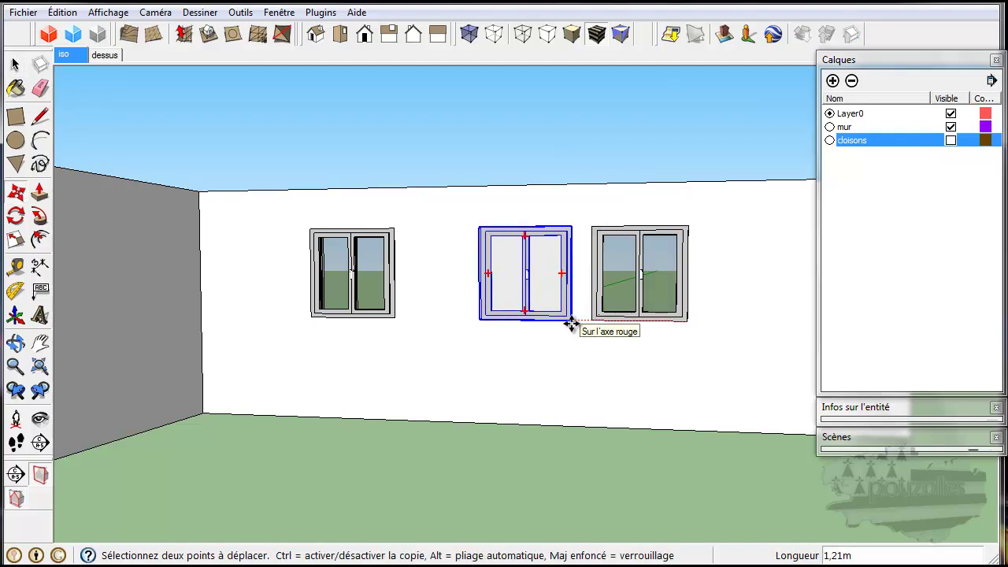
middle_drag(572, 324, 565, 349)
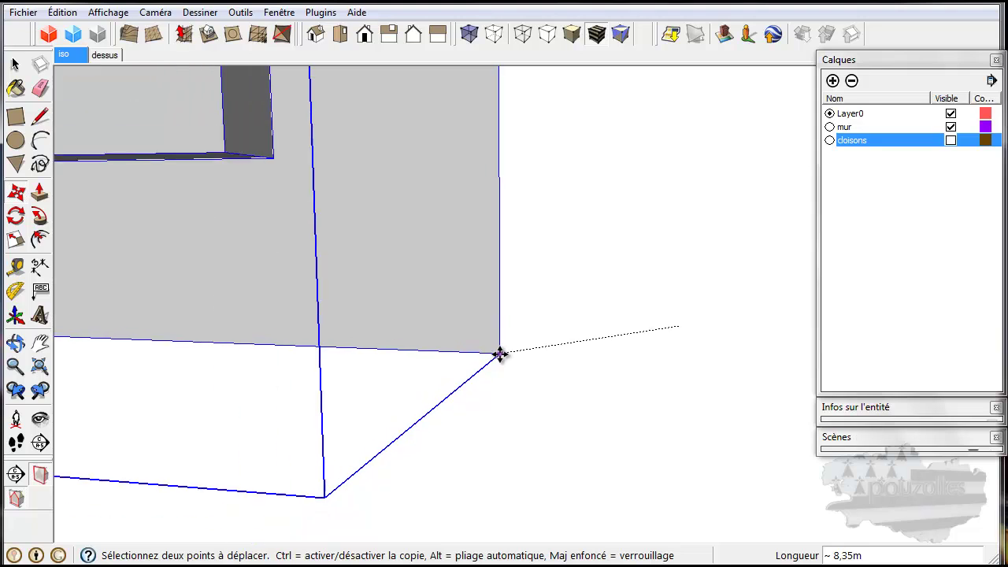
scroll(499, 356, down, 8)
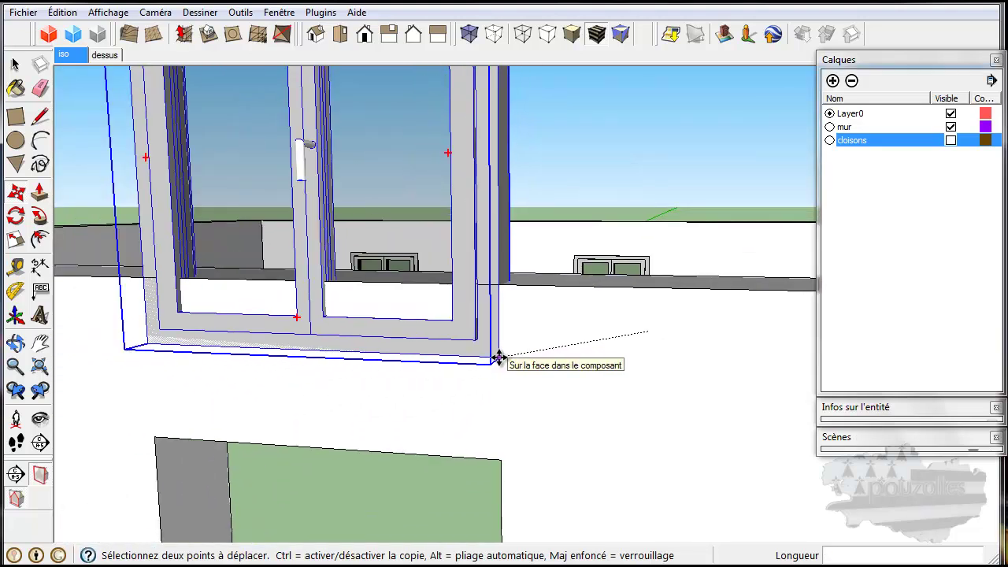
scroll(500, 356, down, 6)
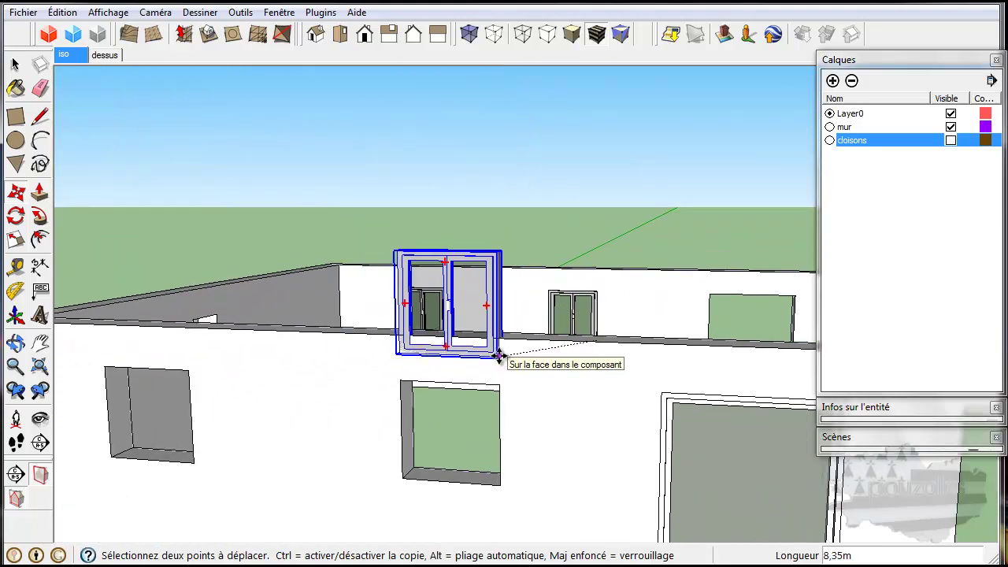
middle_drag(497, 445, 531, 388)
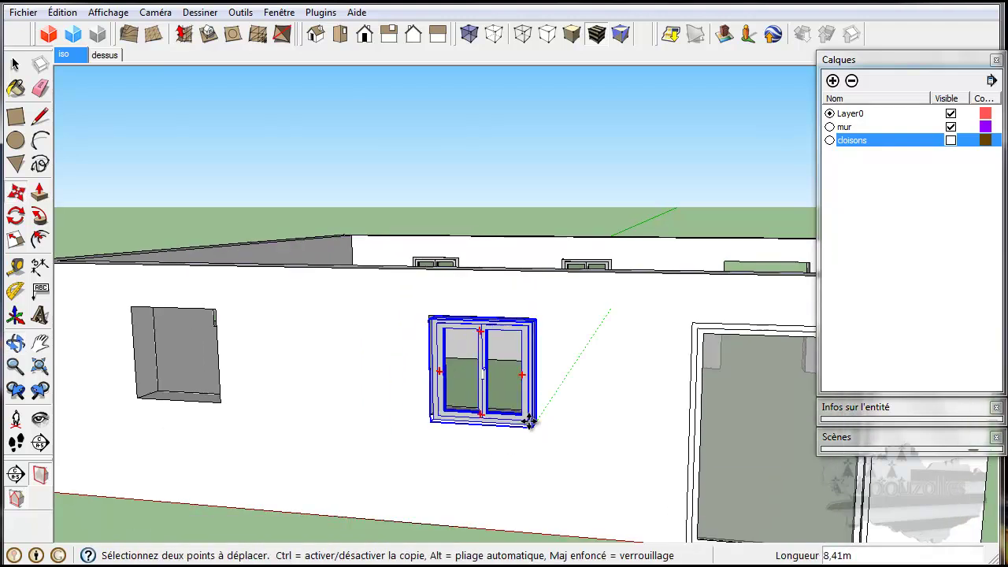
scroll(531, 414, up, 5)
scroll(529, 420, up, 4)
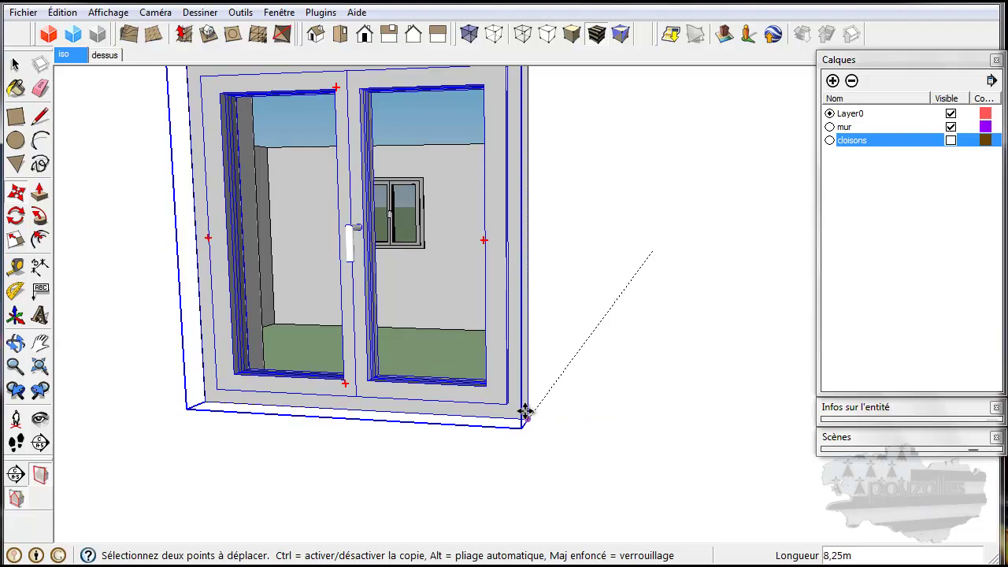
click(525, 413)
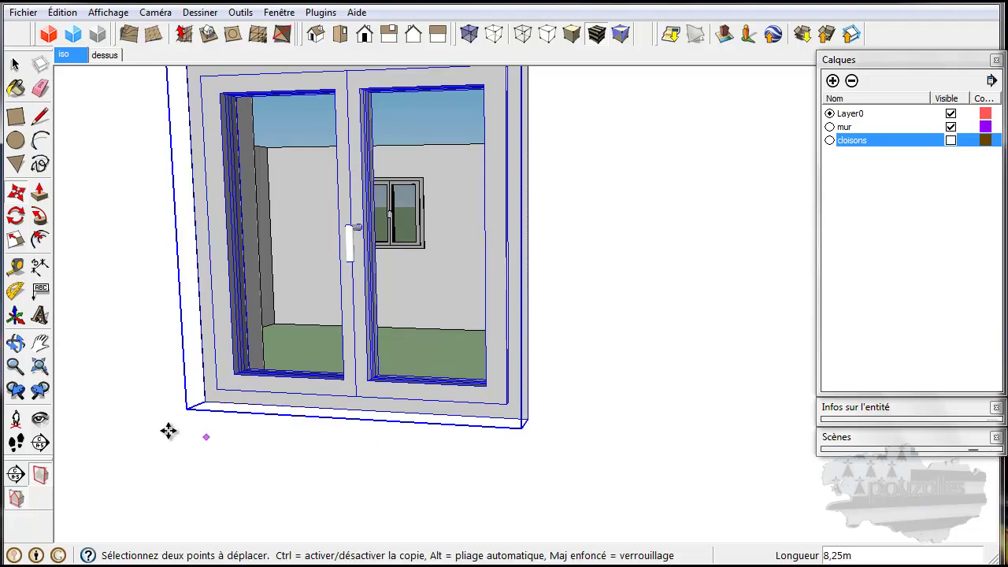
Rotate the window copy in the opposite wall 180° horizontally about its lower frame corner.
middle_drag(108, 396, 130, 415)
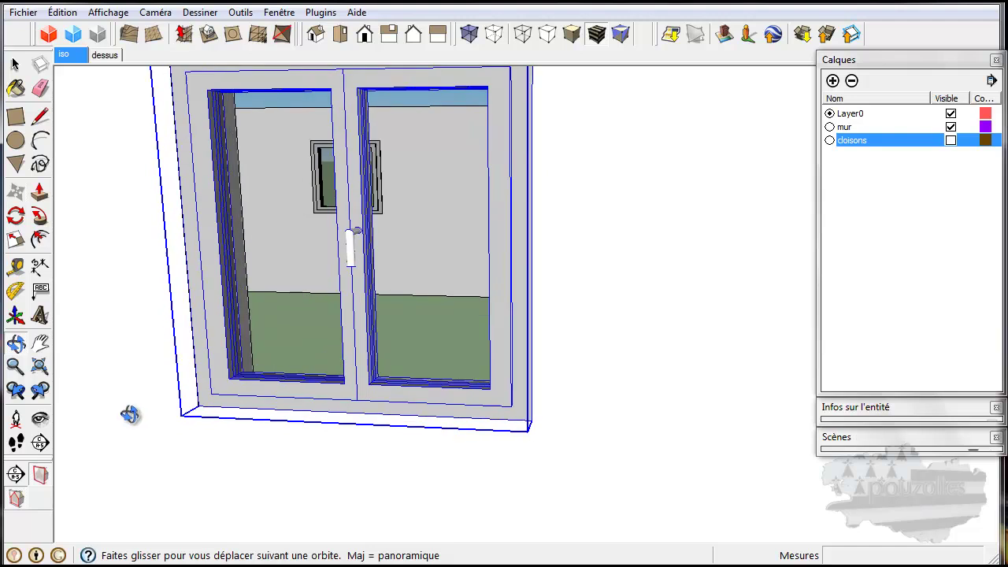
click(15, 216)
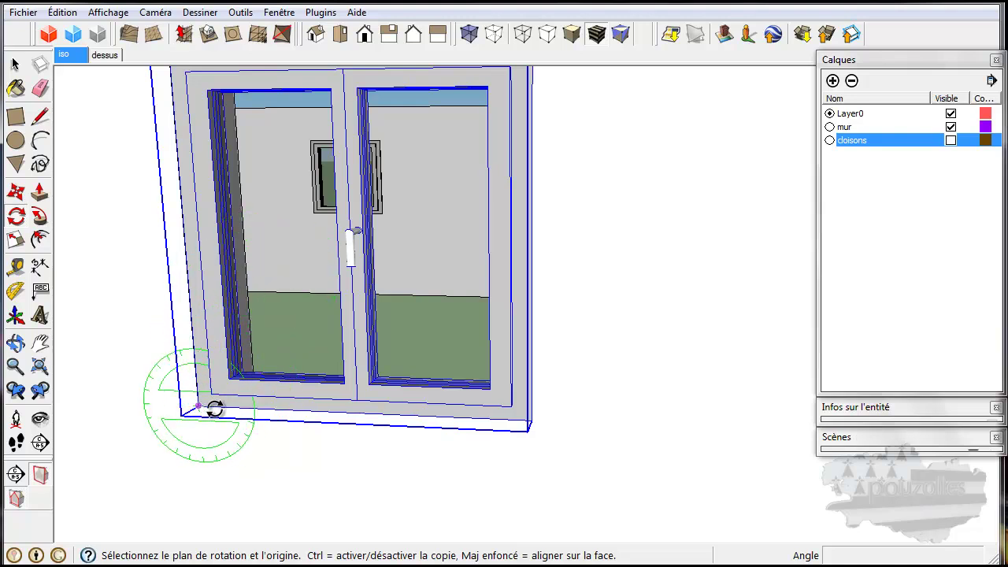
scroll(284, 407, down, 4)
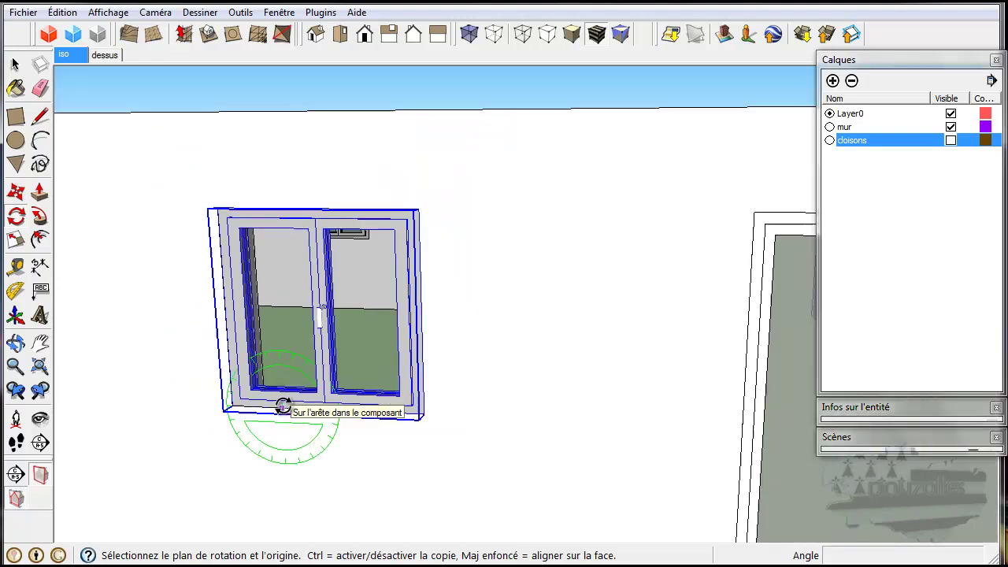
scroll(283, 407, down, 2)
middle_drag(284, 406, 331, 292)
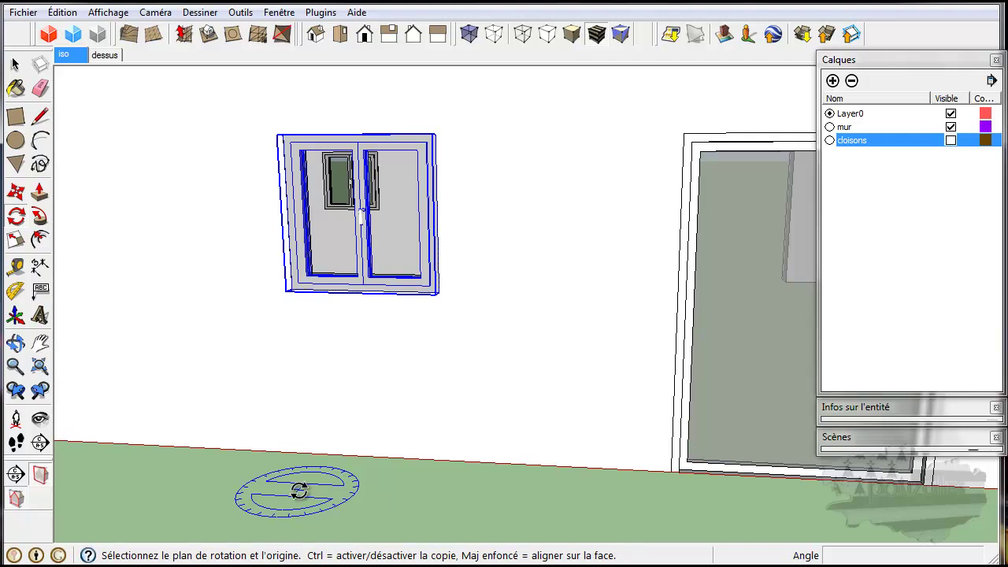
scroll(308, 363, up, 3)
middle_drag(300, 282, 314, 376)
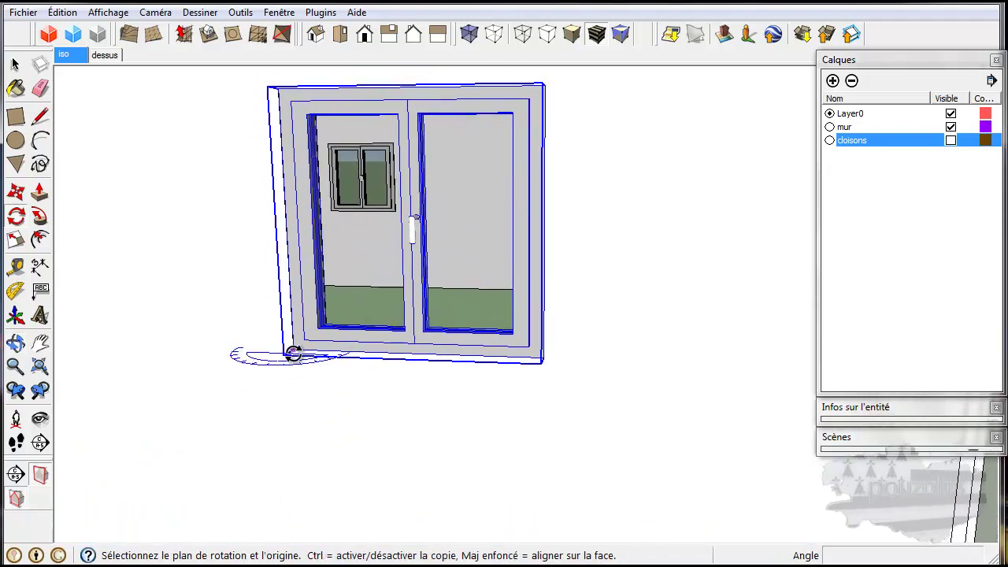
scroll(293, 353, up, 5)
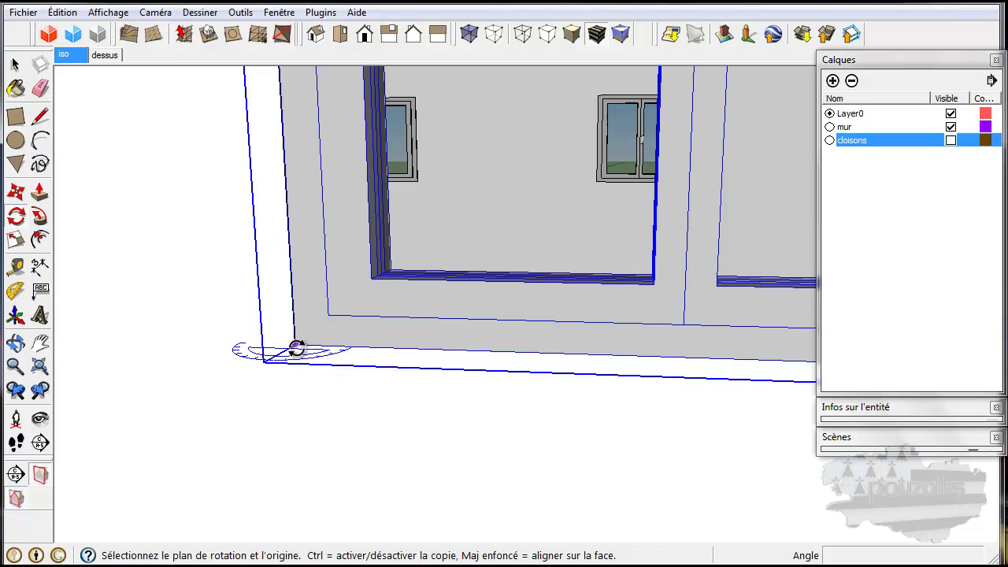
click(294, 346)
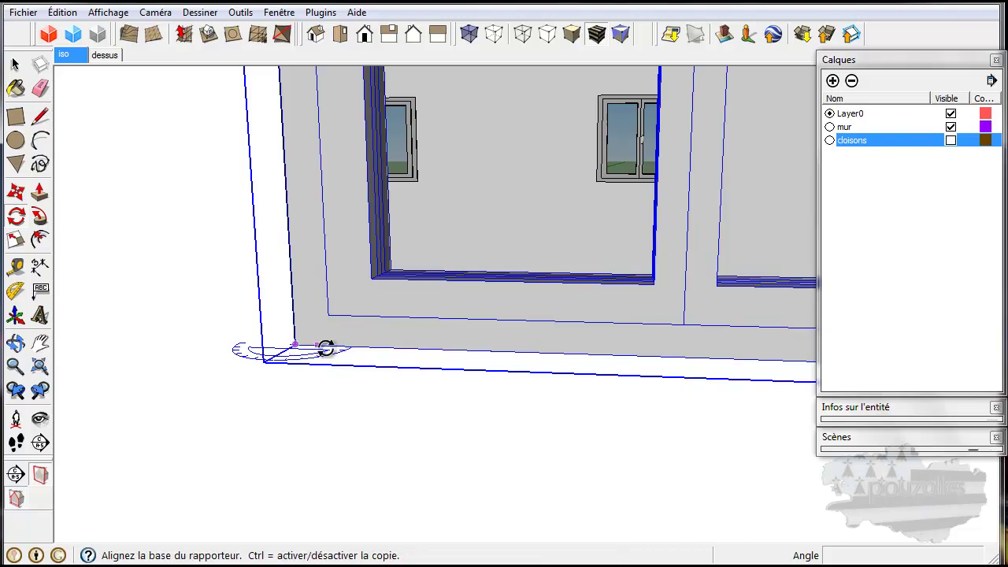
scroll(538, 359, down, 5)
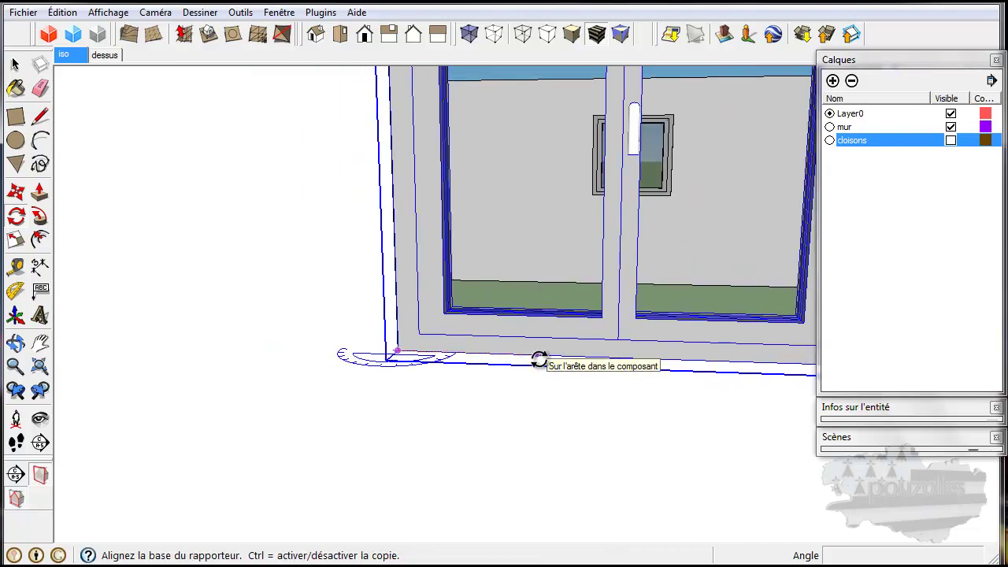
click(798, 365)
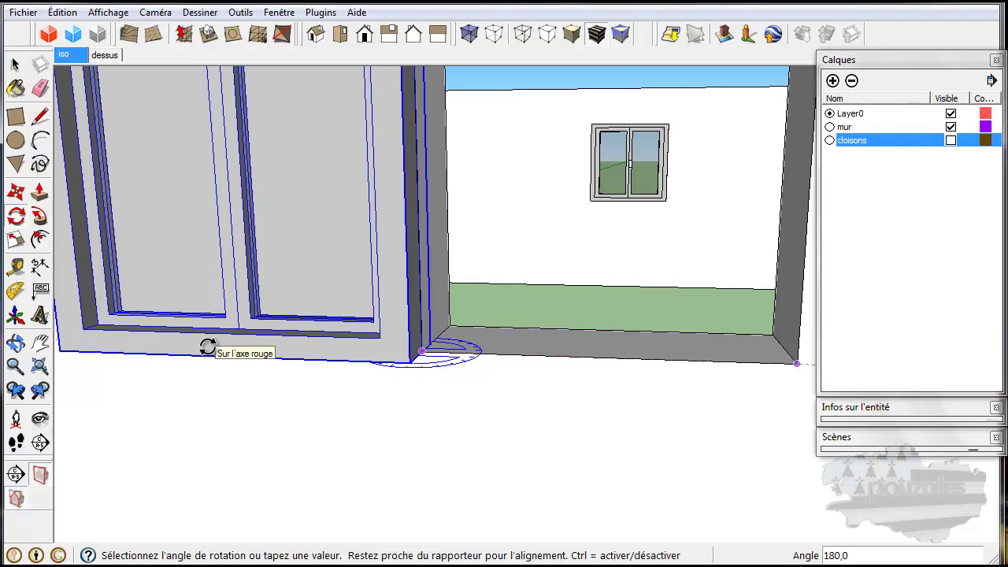
click(207, 347)
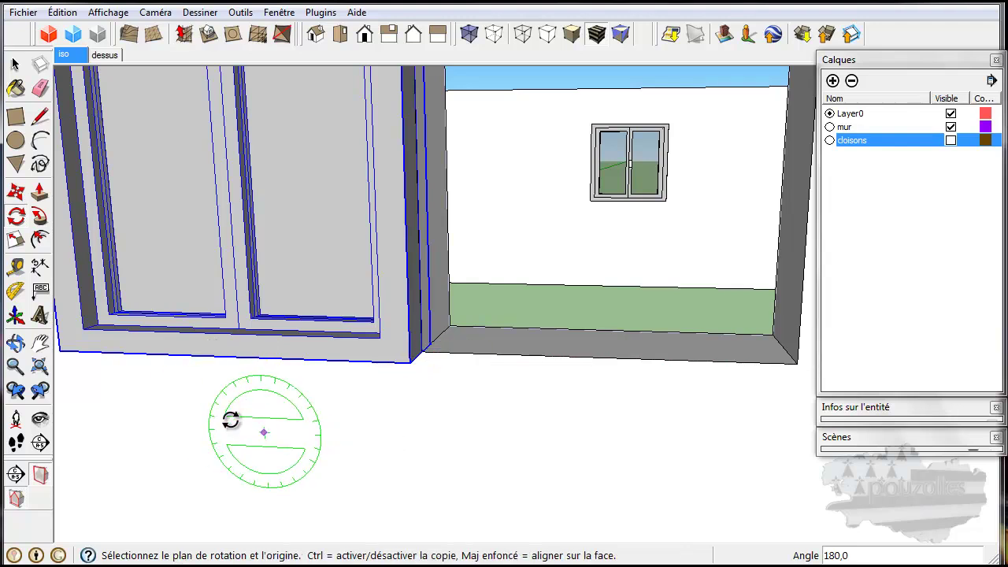
Move the rotated window about 1.04 m by its lower frame corner so it sits inside the opposite wall's opening.
click(16, 193)
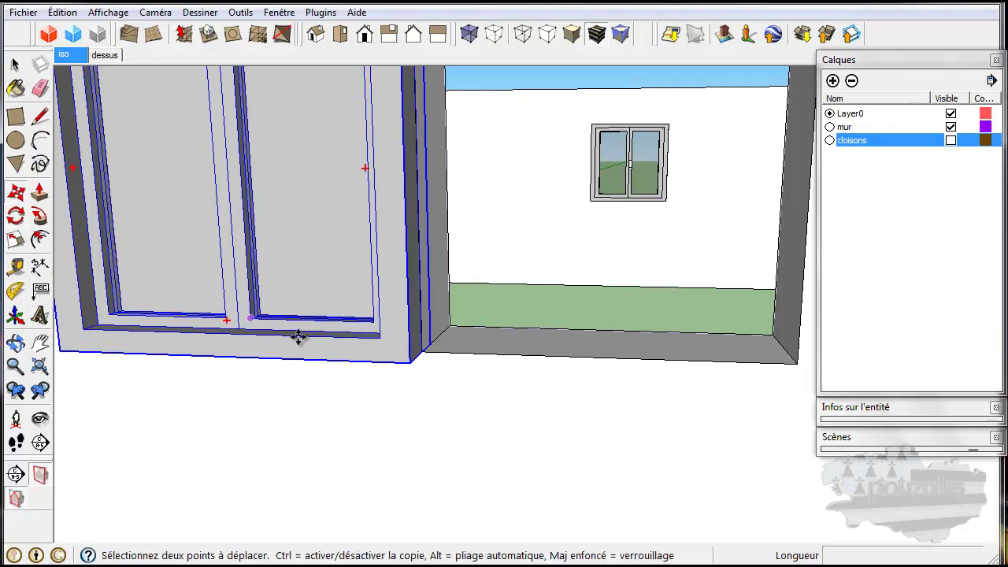
click(409, 364)
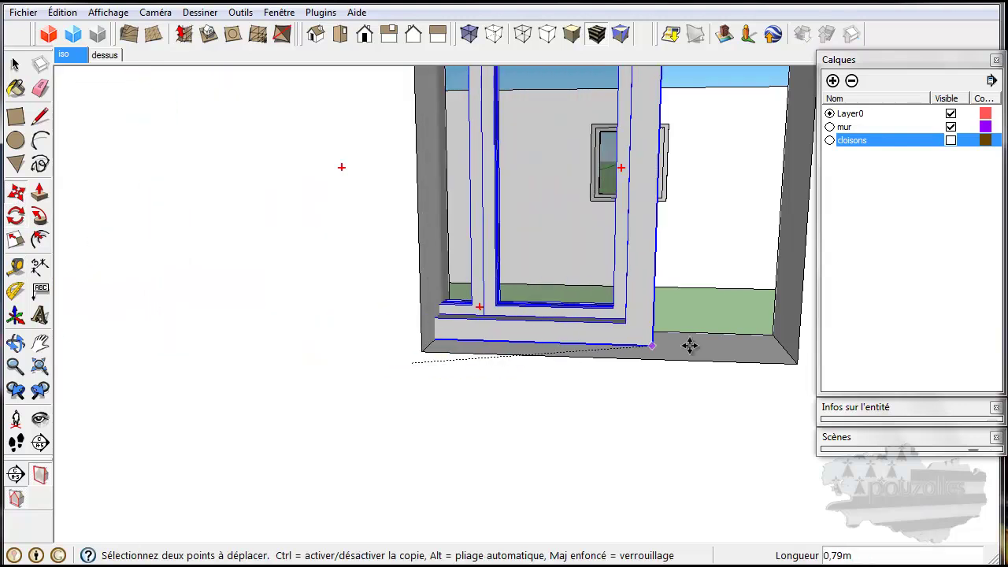
click(781, 344)
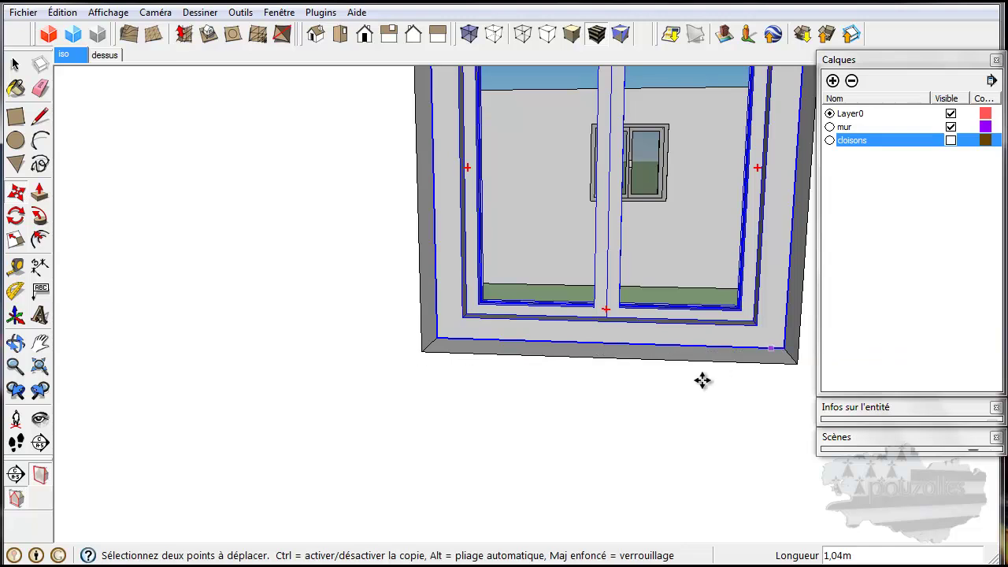
Move the rotated window about 0.05 m by its lower frame corner into the wall opening and inset it a further 0.01 m.
scroll(738, 360, down, 5)
middle_drag(752, 287, 225, 338)
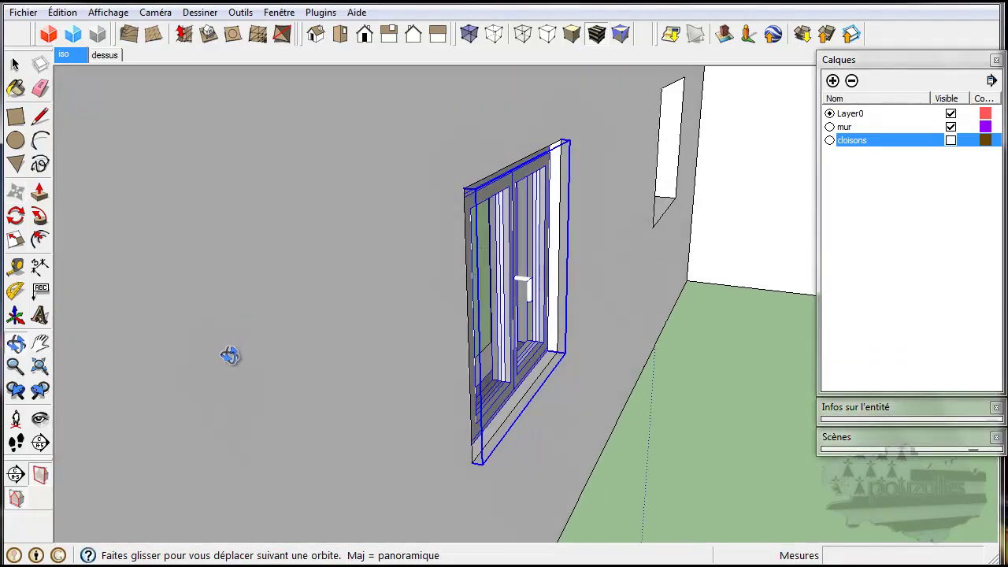
key(m)
scroll(473, 470, up, 5)
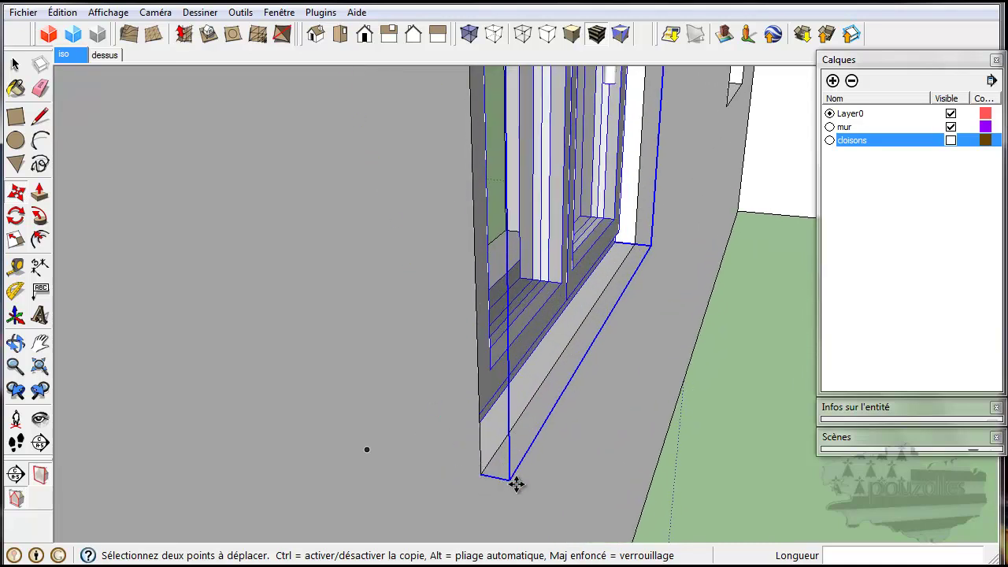
click(510, 480)
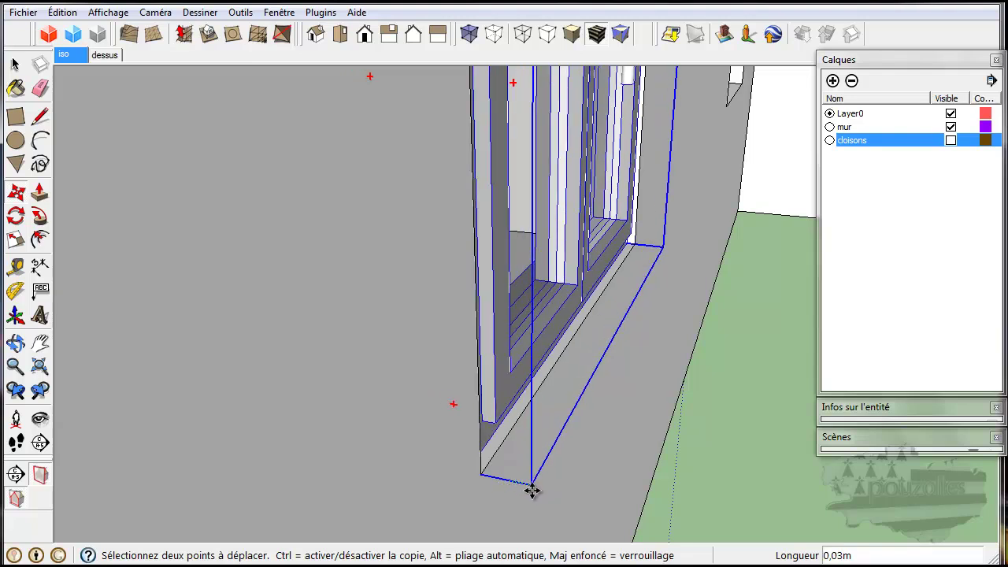
click(538, 490)
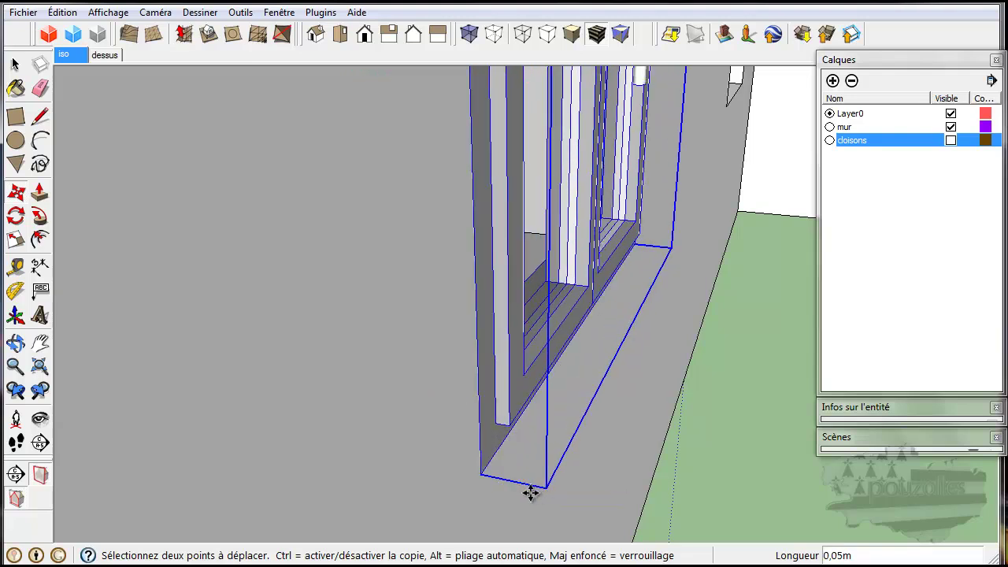
click(483, 474)
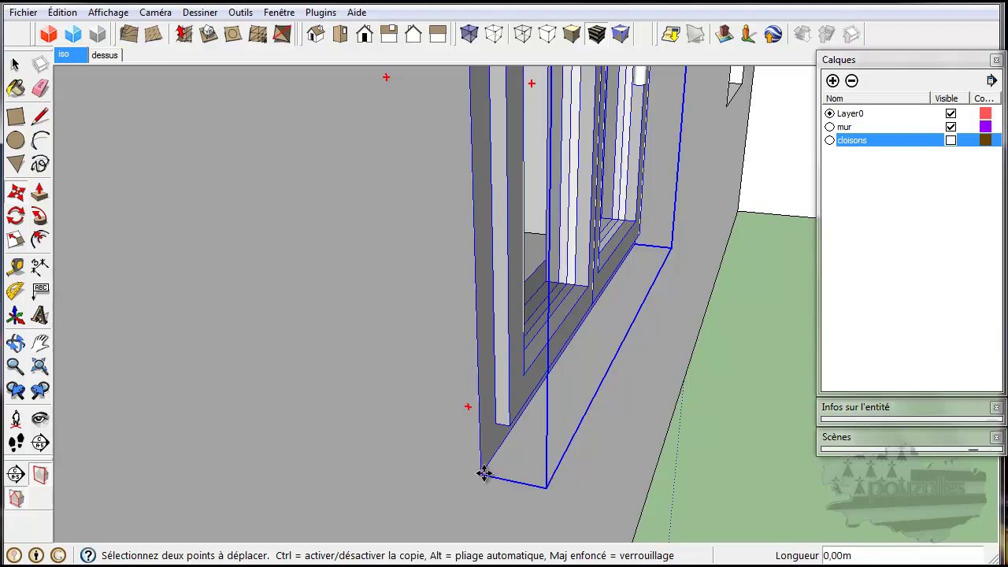
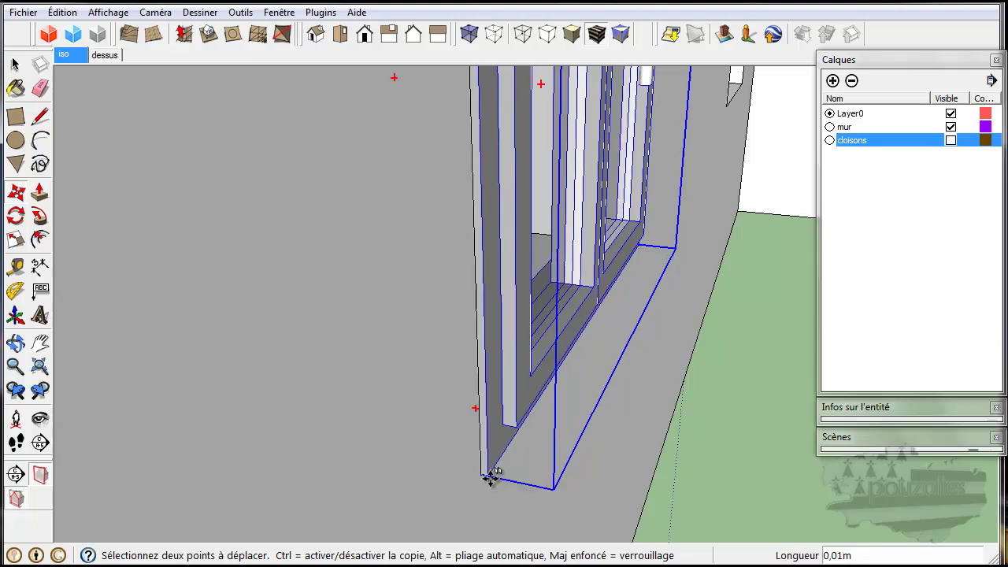
click(488, 477)
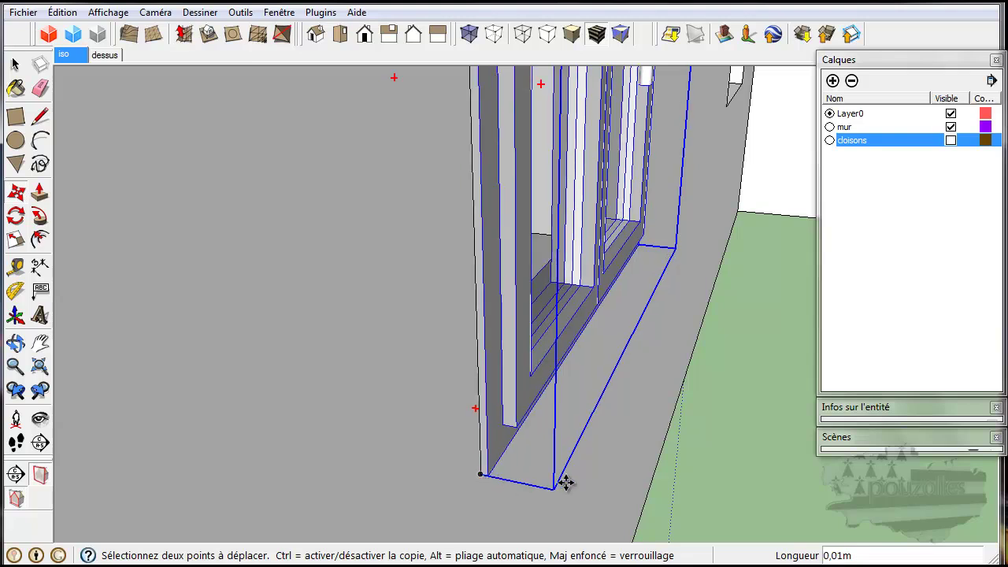
Copy the aligned window by its lower outer frame corner into the empty window opening of the same wall, and clear the selection.
scroll(575, 476, down, 4)
middle_drag(580, 471, 486, 365)
key(m)
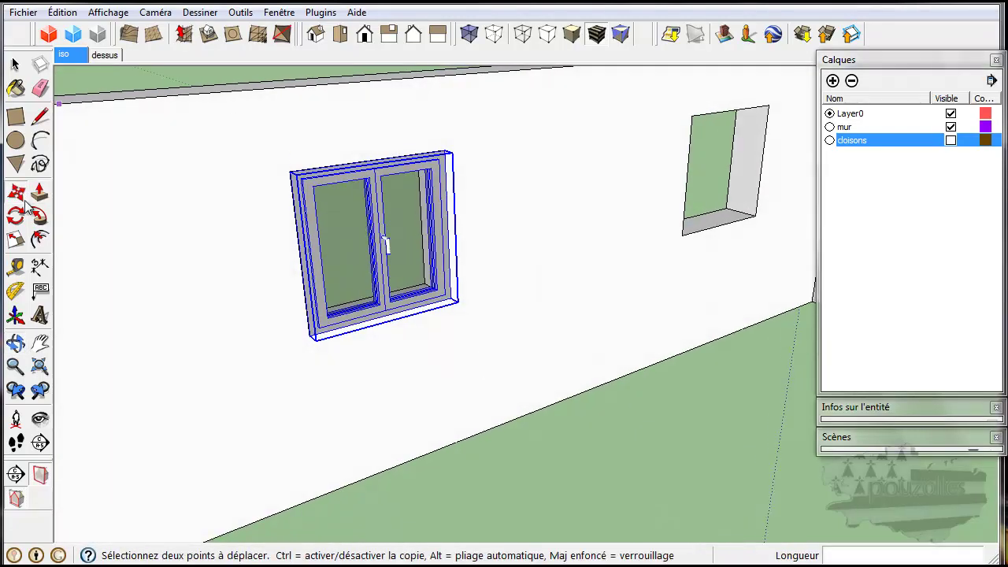
middle_drag(484, 333, 272, 328)
scroll(501, 304, up, 2)
middle_drag(510, 298, 465, 286)
scroll(466, 283, up, 3)
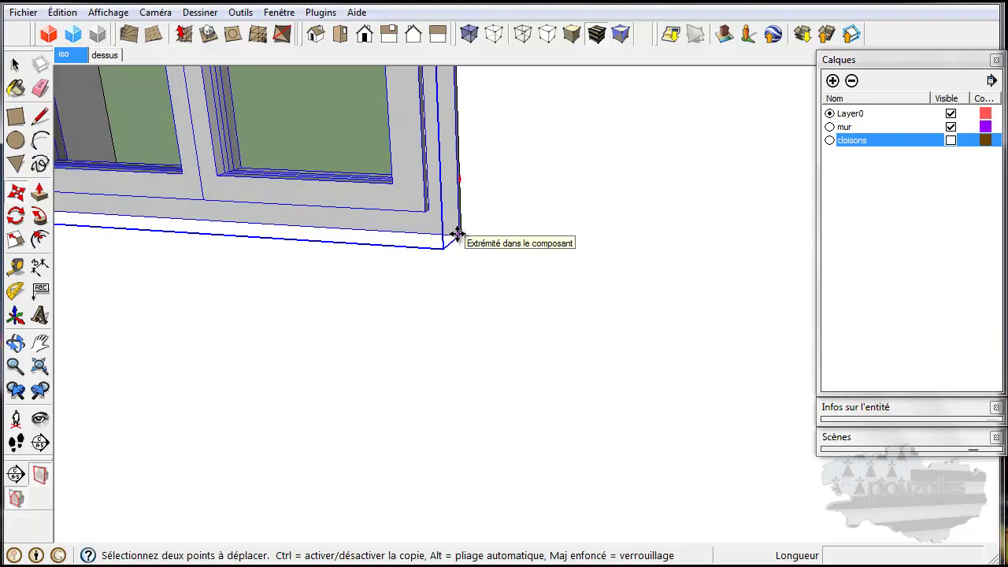
click(457, 234)
scroll(457, 234, down, 8)
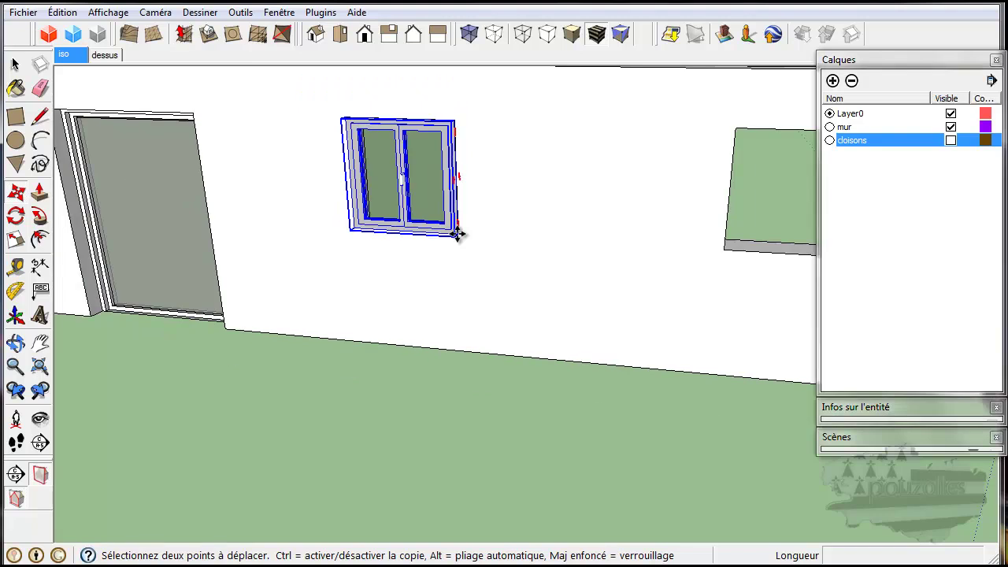
click(456, 233)
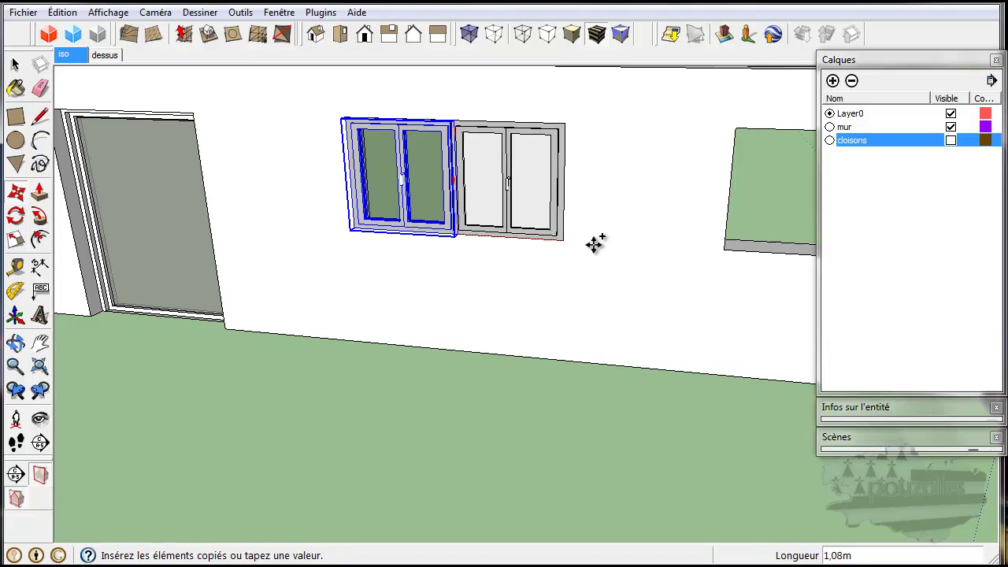
middle_drag(613, 244, 470, 234)
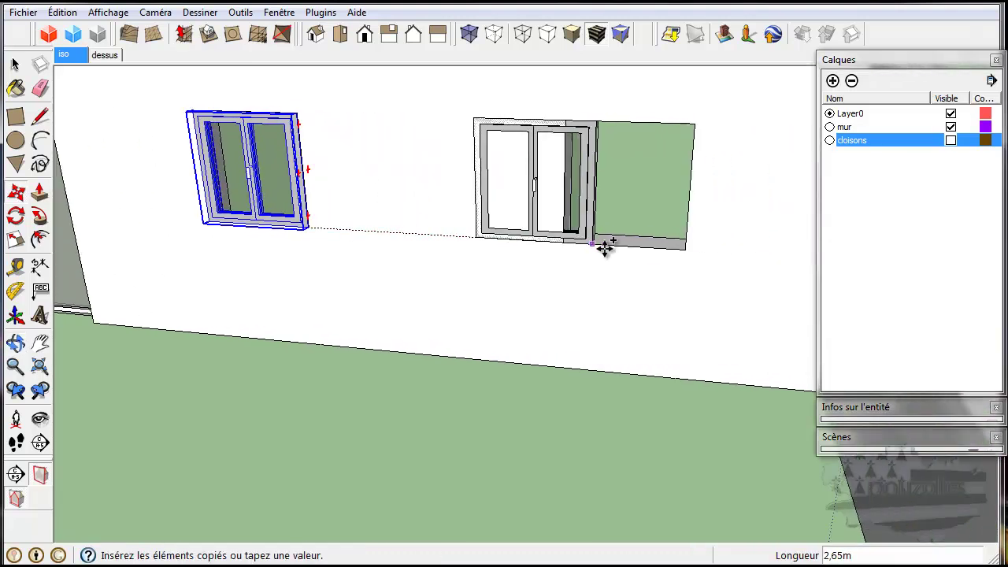
click(684, 254)
middle_drag(464, 386, 454, 392)
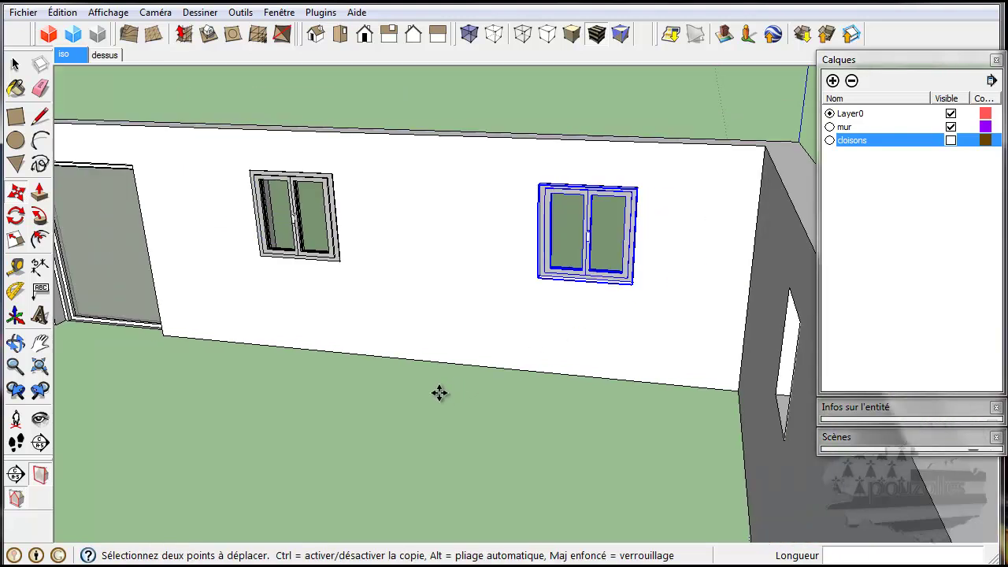
click(14, 67)
click(321, 108)
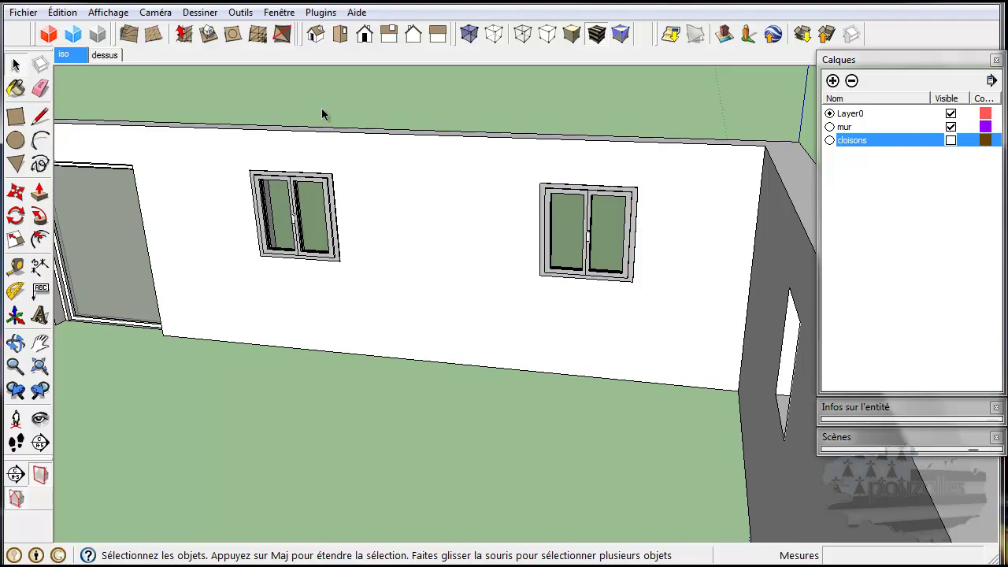
Select the grey door panel together with its frame in the wall that holds the two new window copies.
middle_drag(383, 371, 437, 356)
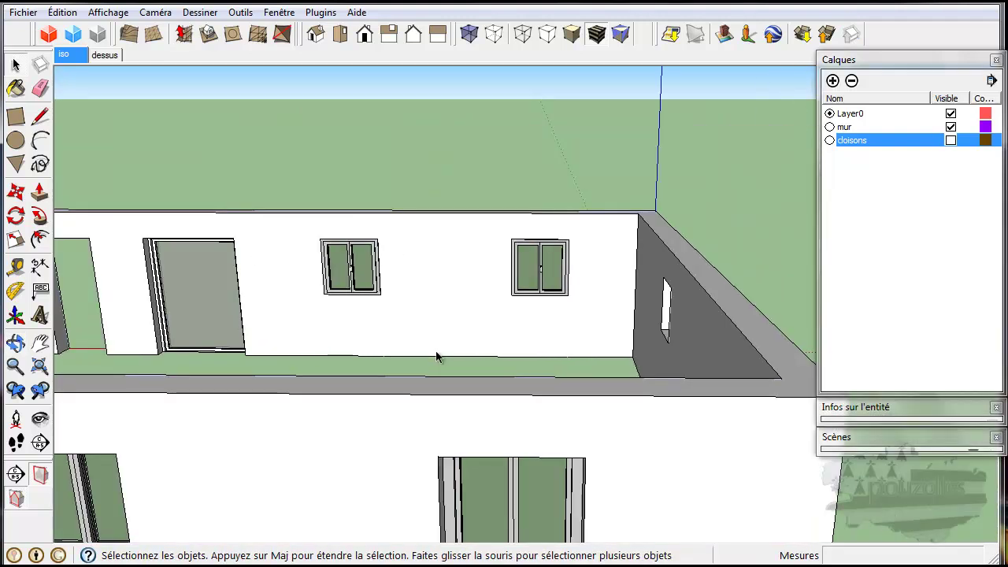
scroll(437, 356, down, 2)
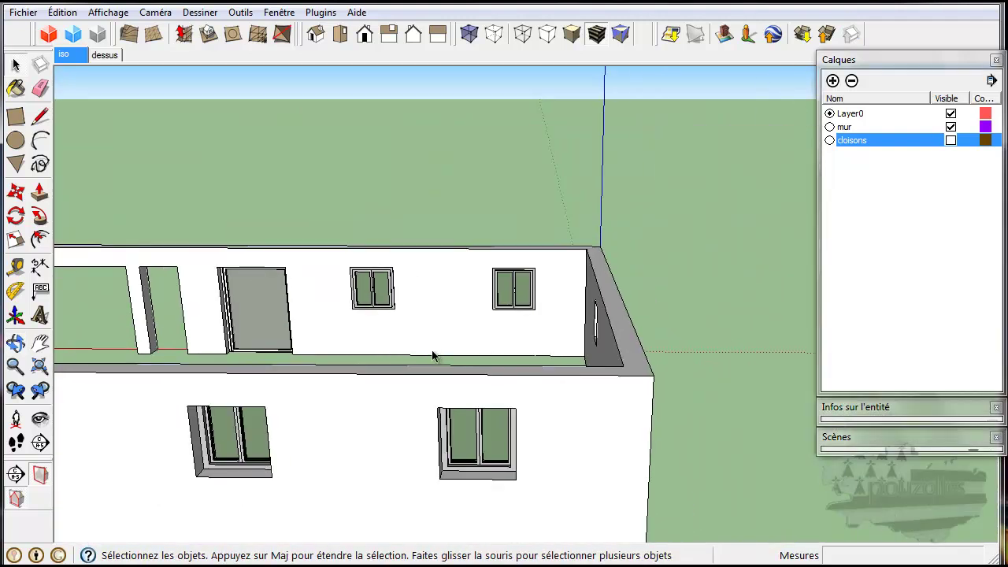
scroll(432, 356, up, 2)
scroll(434, 355, down, 1)
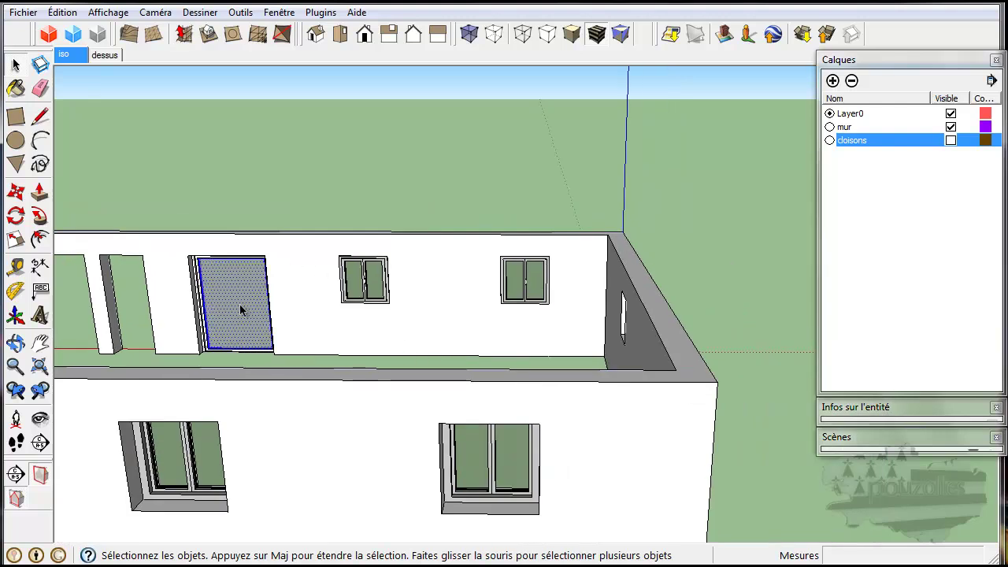
click(205, 325)
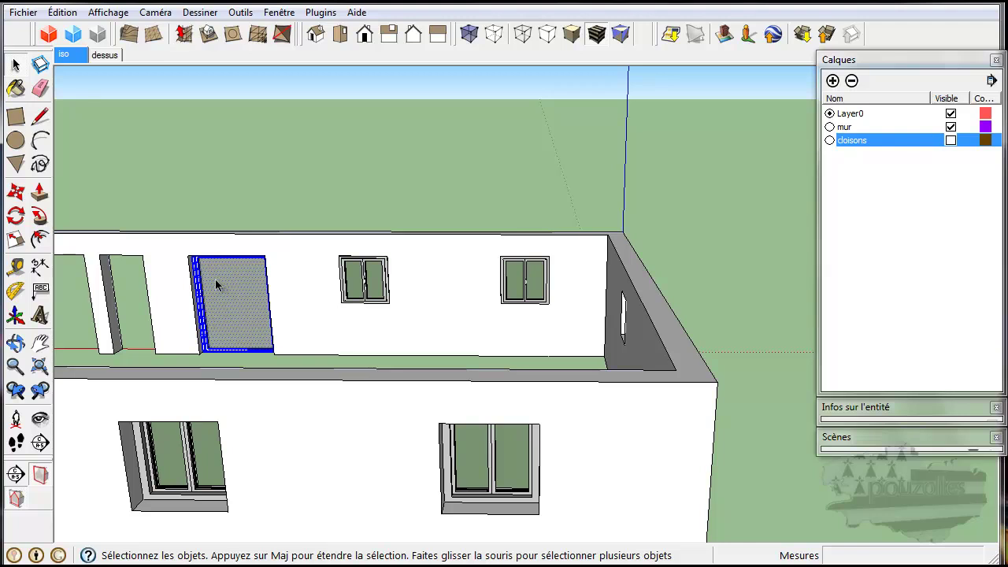
Start a new component from all of the glazed door's connected geometry and name it "porte fenetre simple".
right_click(218, 286)
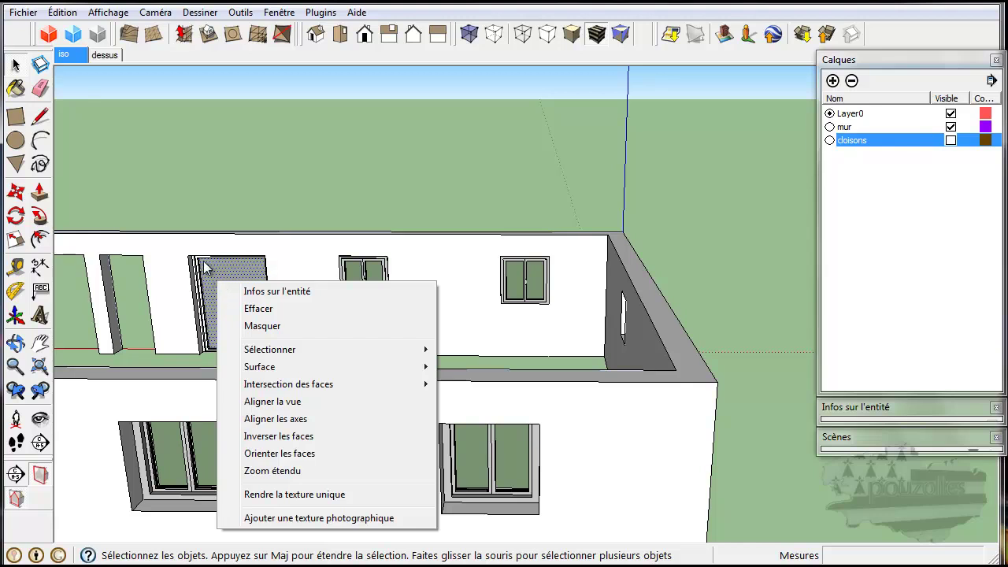
triple_click(196, 278)
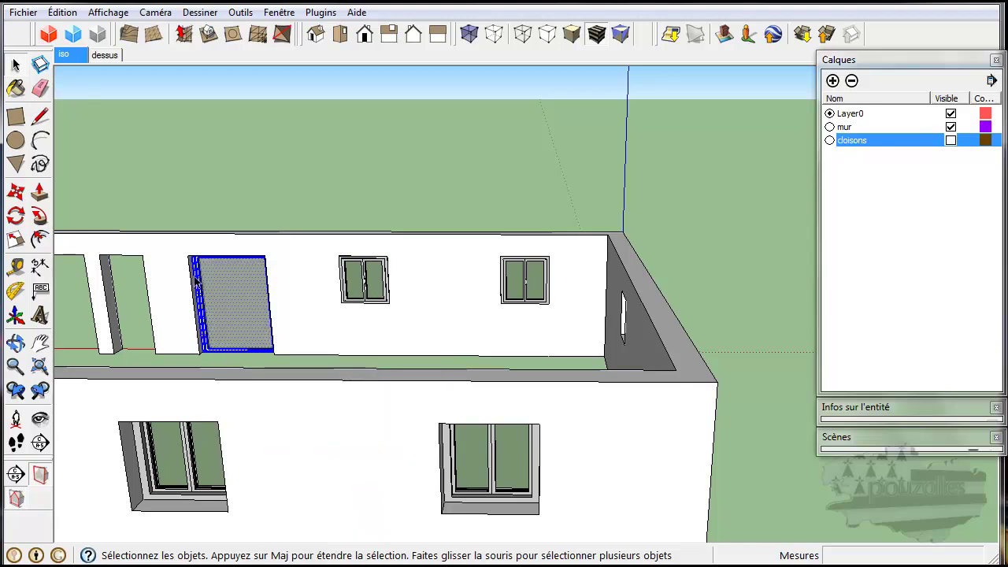
right_click(199, 280)
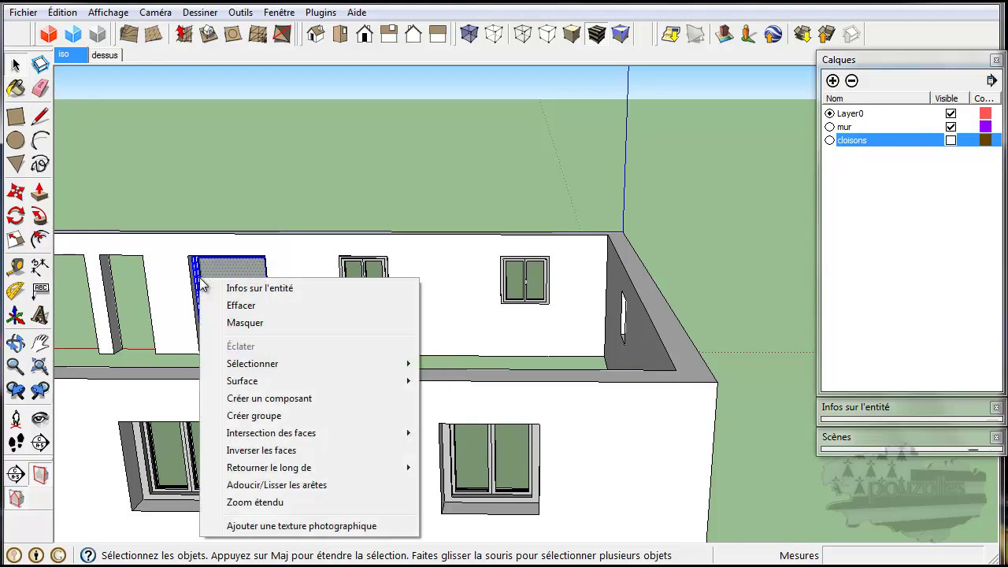
click(271, 400)
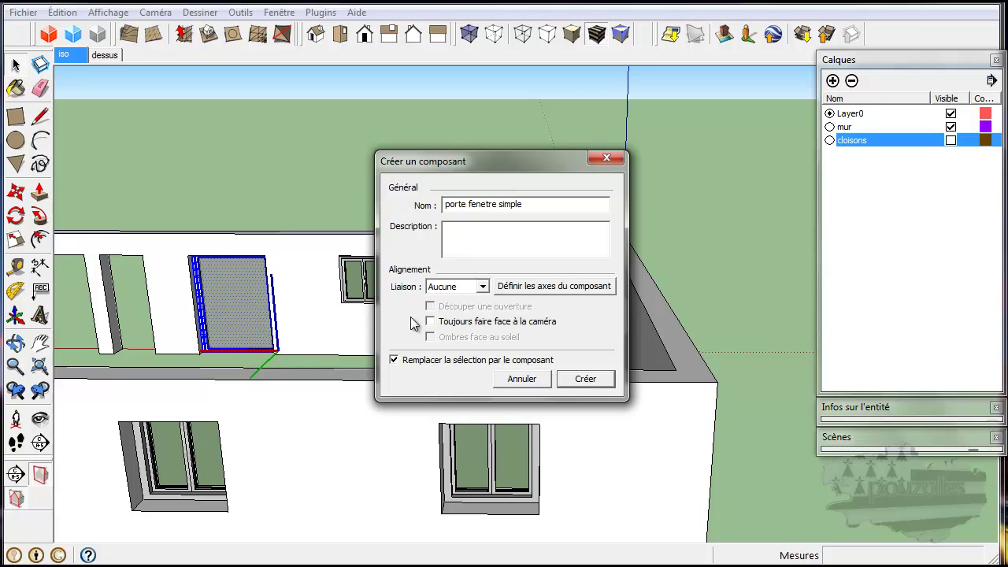
Set the component's axes origin at the door frame's lower-left corner with the red axis along the bottom edge, and create the component.
click(560, 291)
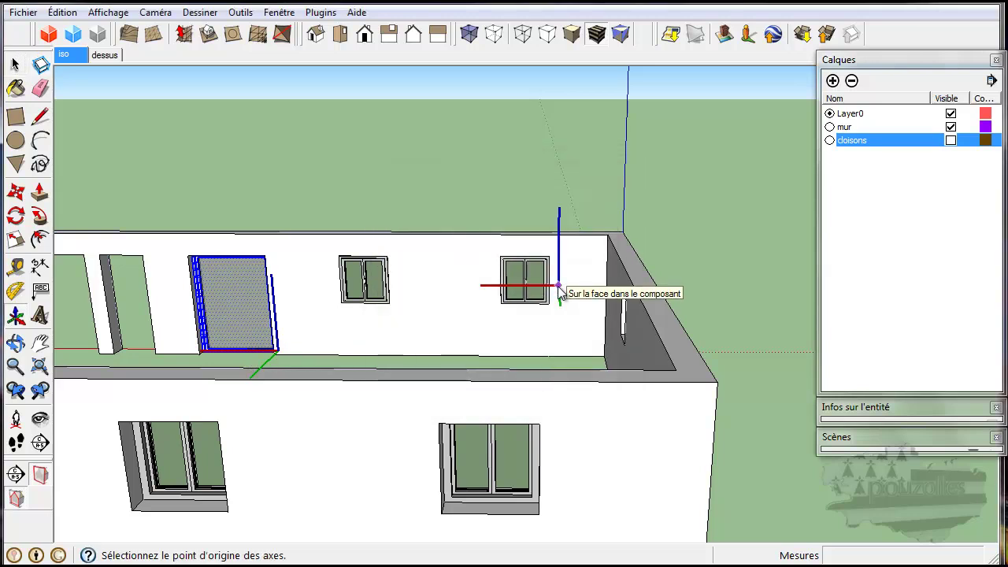
scroll(246, 376, up, 5)
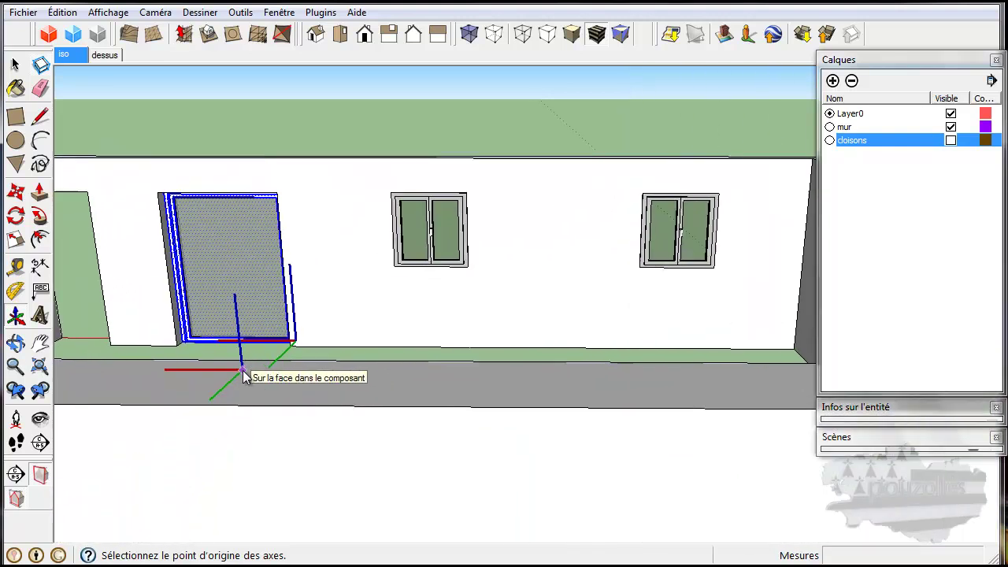
middle_drag(241, 370, 295, 363)
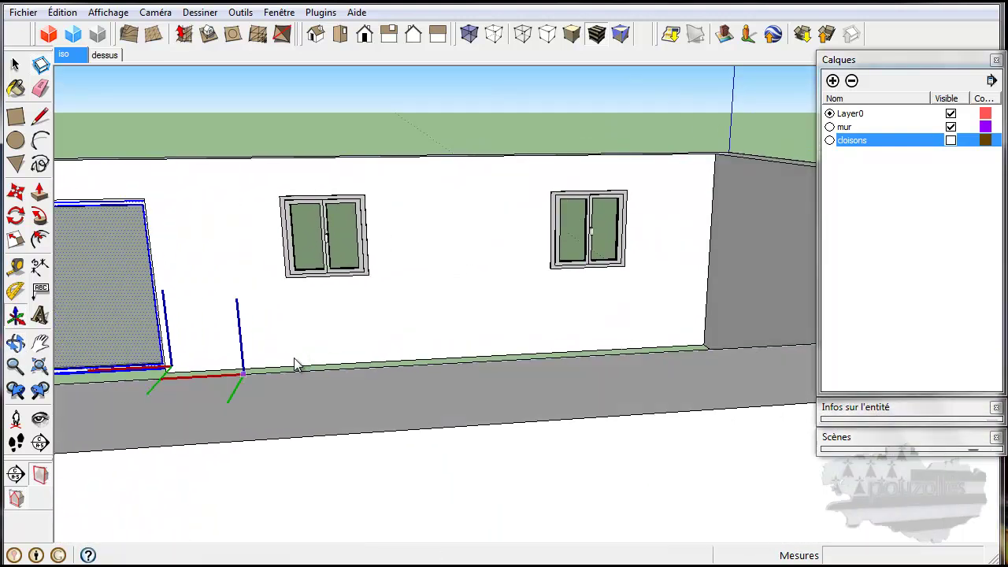
middle_drag(167, 391, 518, 387)
middle_drag(169, 315, 351, 331)
scroll(366, 392, up, 4)
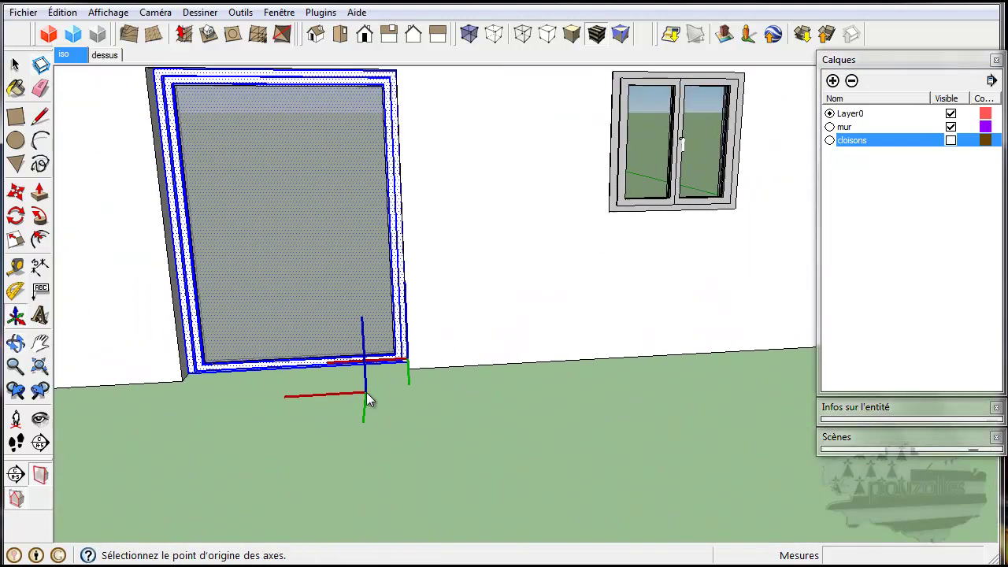
scroll(366, 392, up, 2)
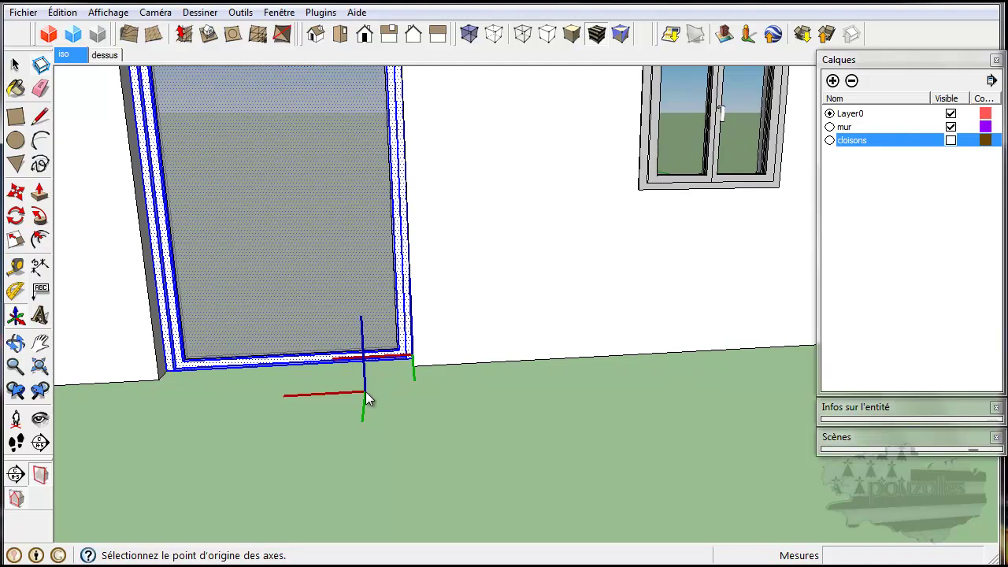
click(147, 371)
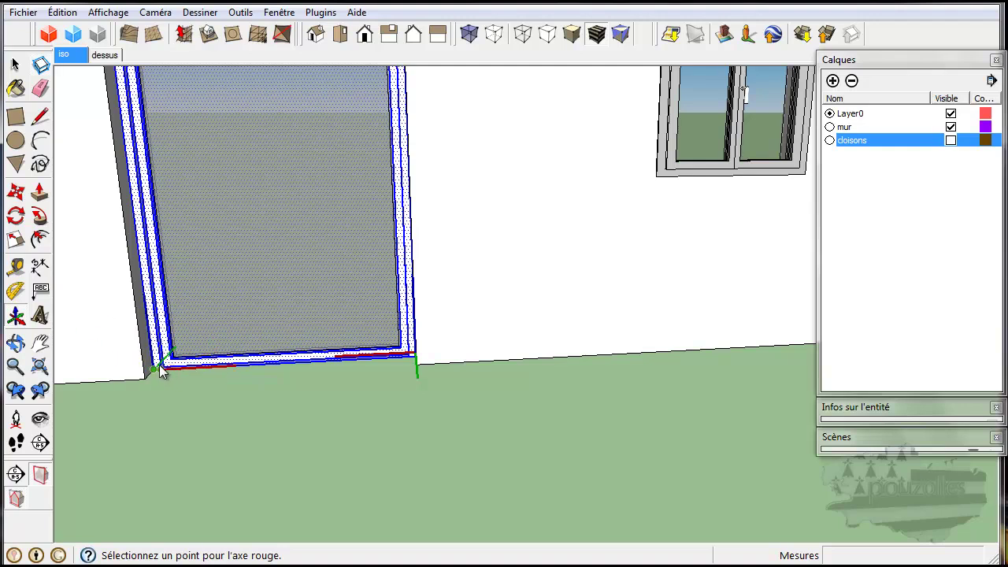
scroll(161, 374, up, 5)
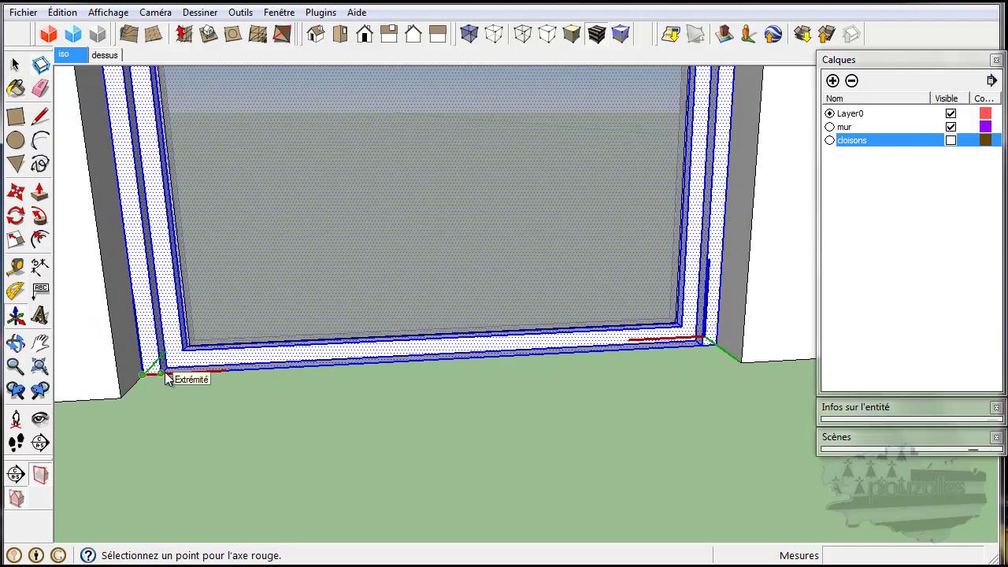
click(165, 372)
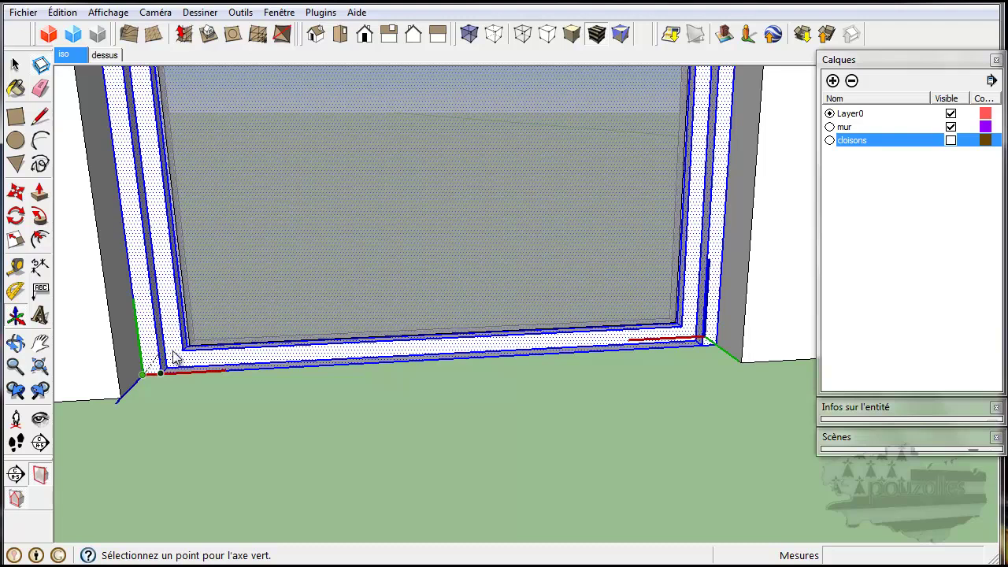
click(200, 379)
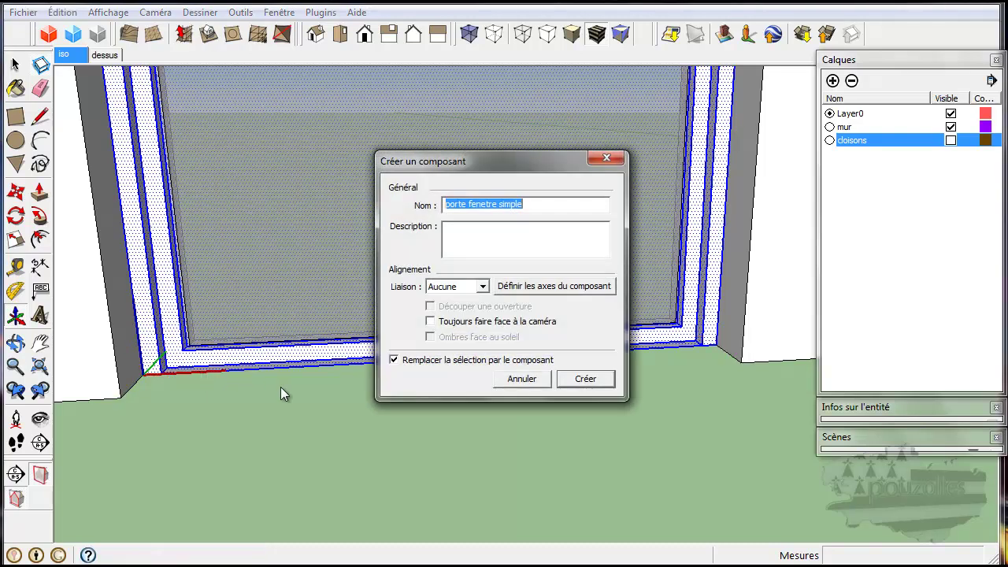
click(586, 381)
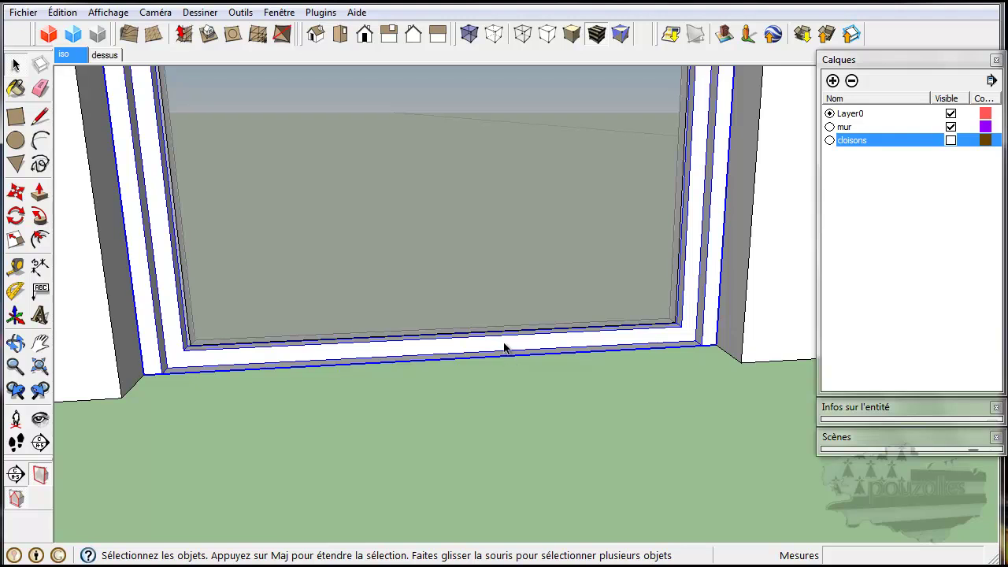
Try to select the four windows and the glazed door together.
scroll(503, 347, down, 5)
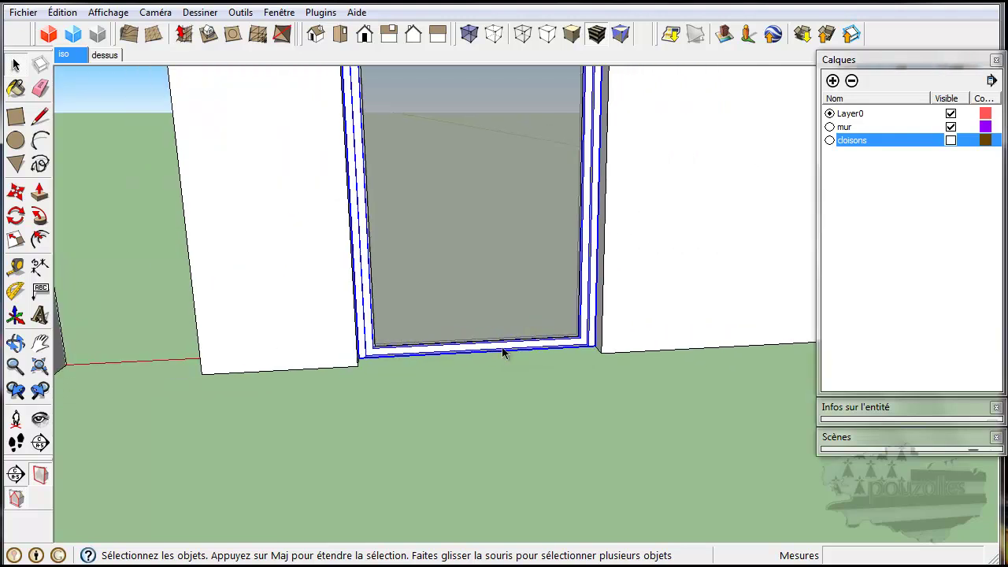
shift+middle_drag(502, 348, 383, 426)
scroll(382, 427, down, 2)
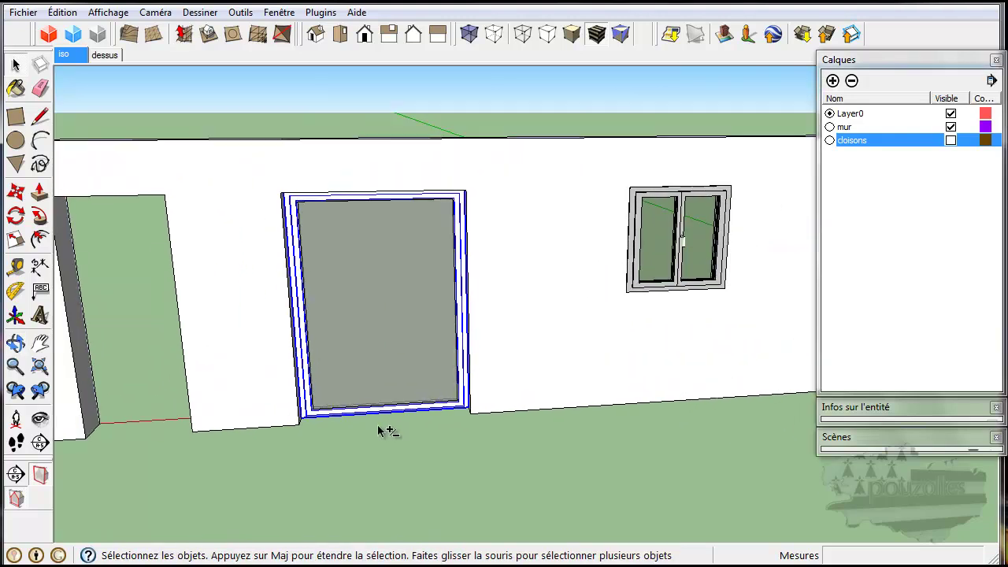
shift+middle_drag(598, 410, 445, 434)
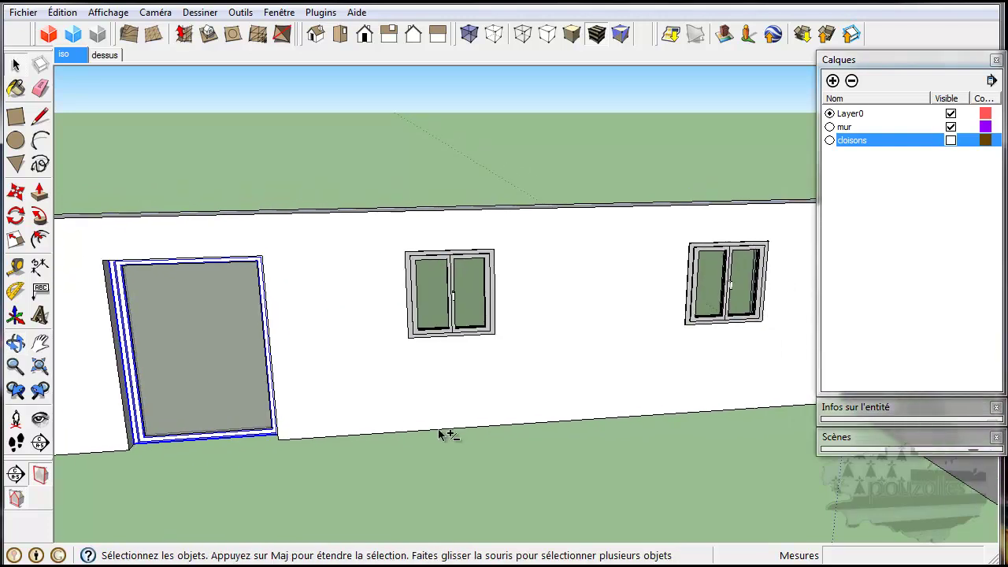
click(453, 302)
shift+click(695, 293)
middle_drag(738, 356, 191, 119)
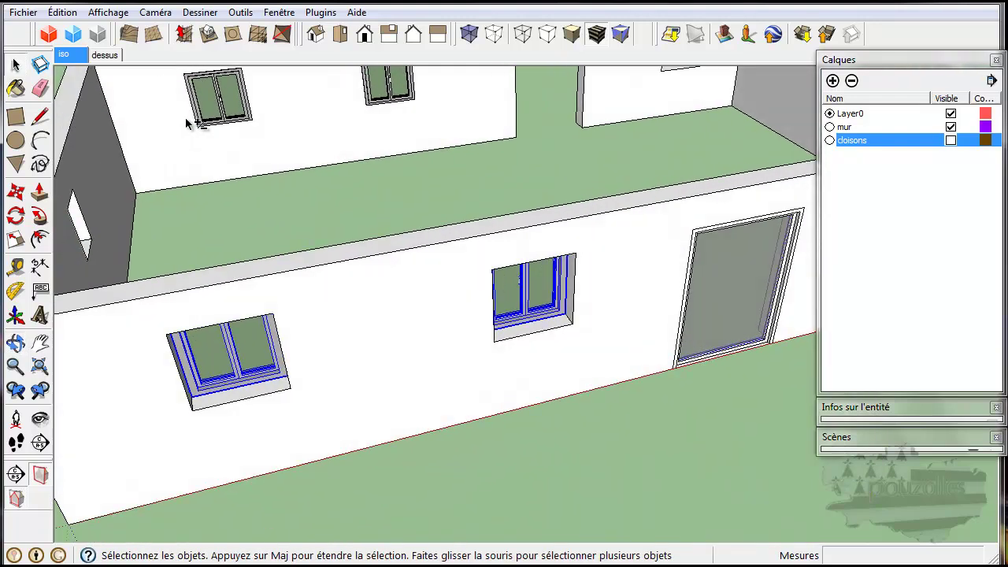
shift+click(220, 100)
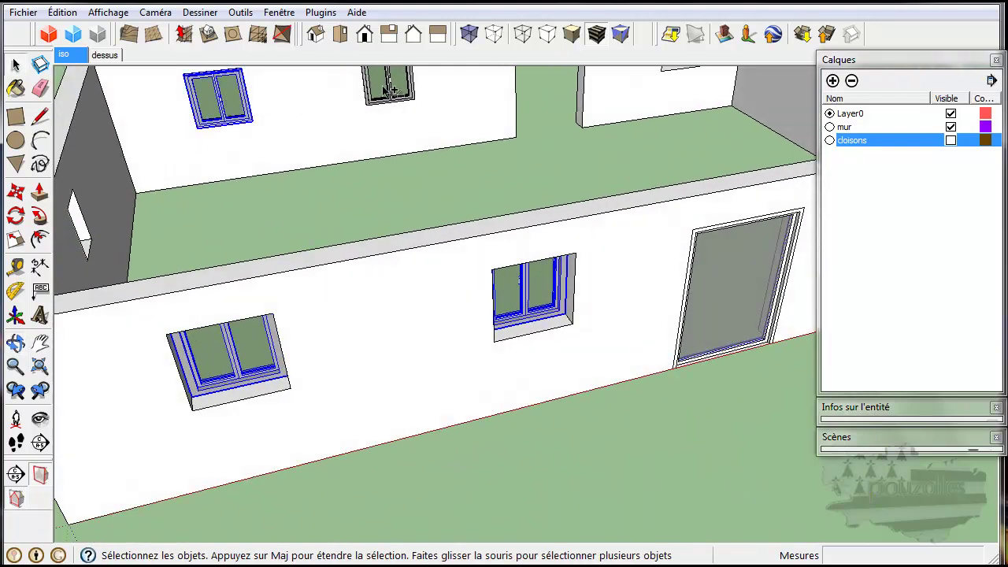
shift+click(388, 90)
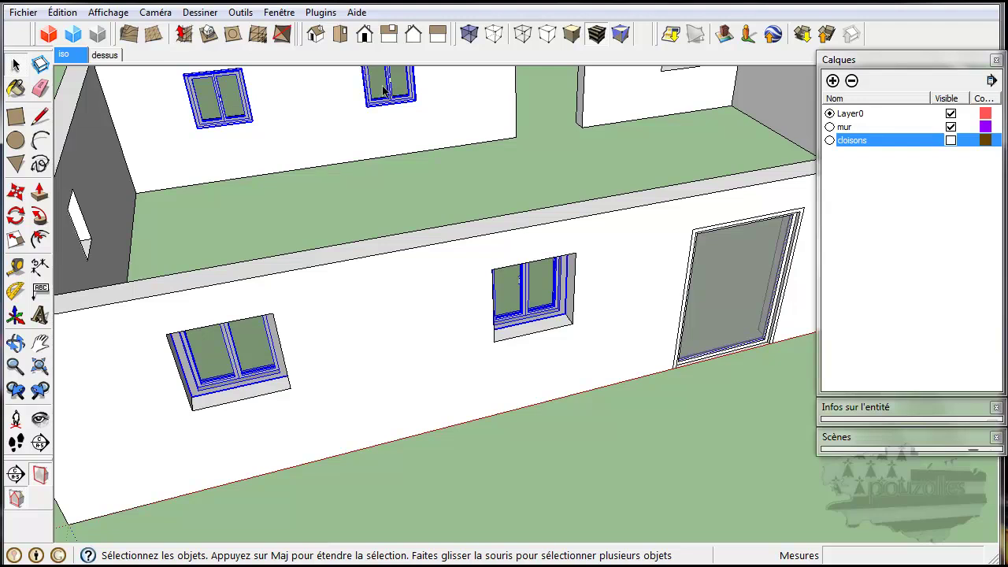
shift+click(721, 354)
shift+click(788, 270)
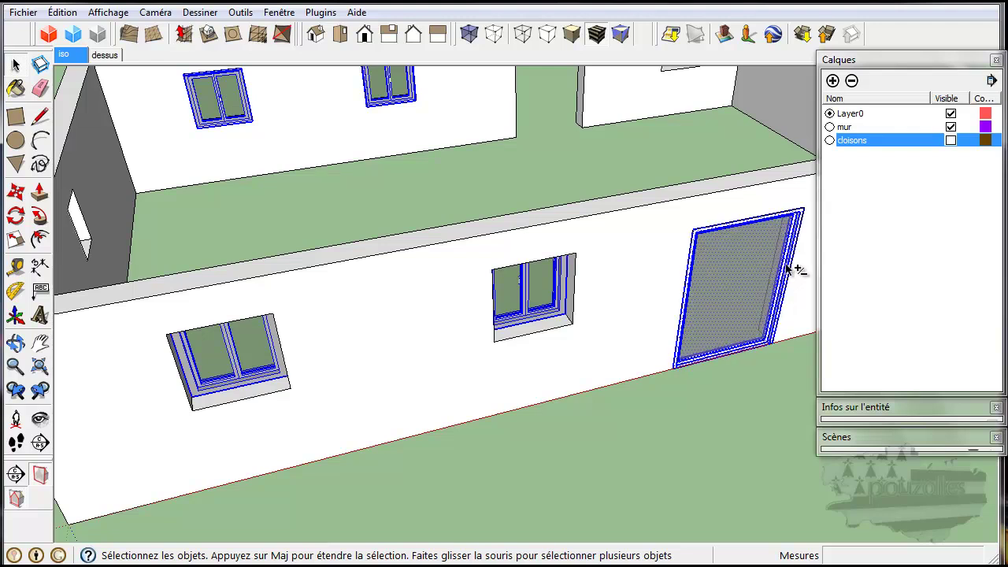
click(741, 443)
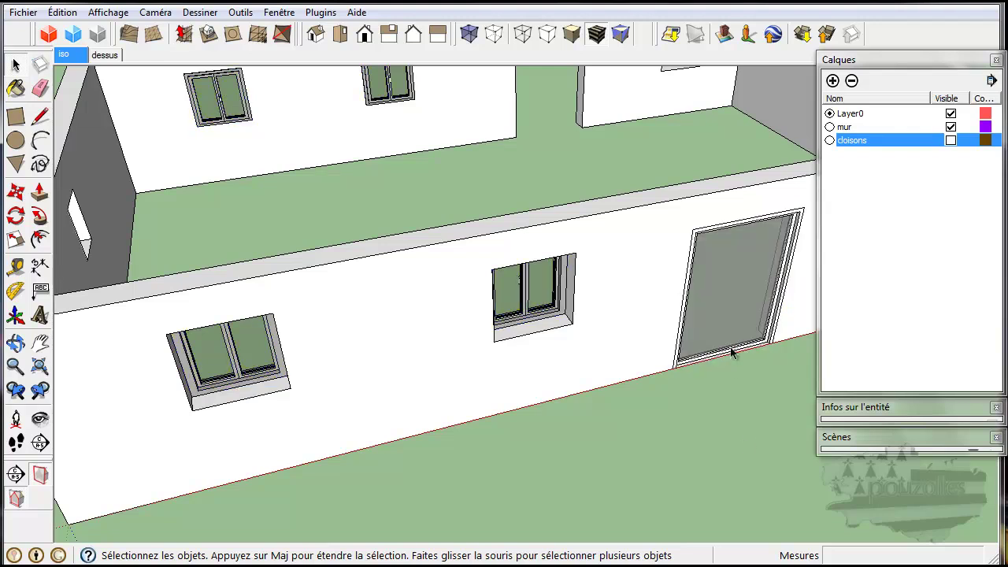
Examine the entity information of the glazed door and its glass face from the outside of the house.
triple_click(731, 354)
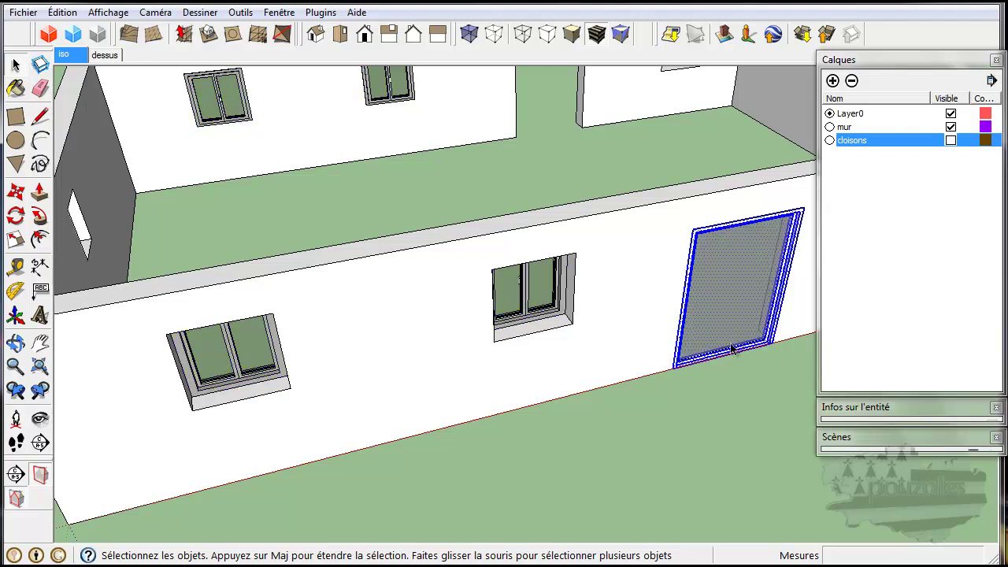
click(871, 408)
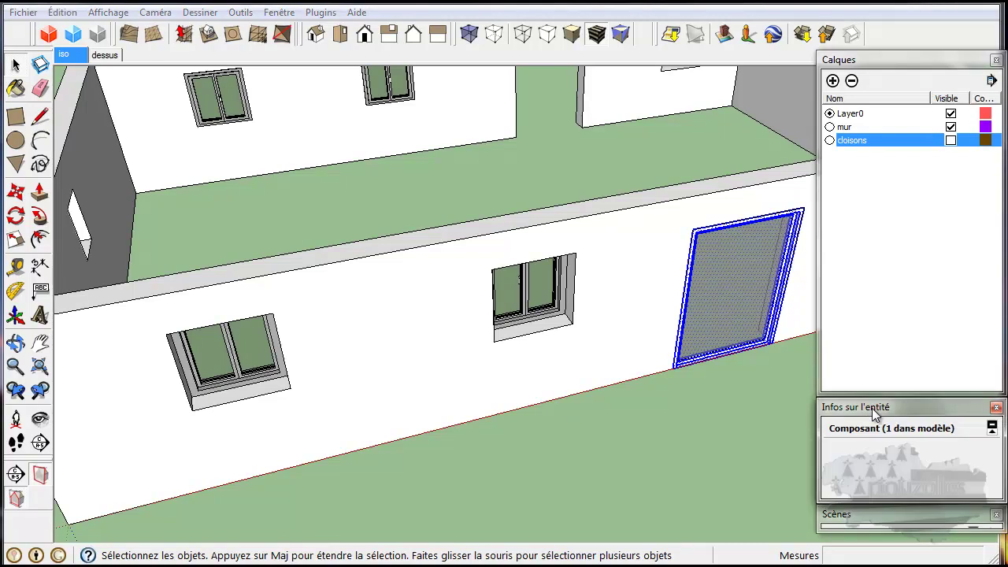
click(746, 303)
scroll(746, 303, up, 4)
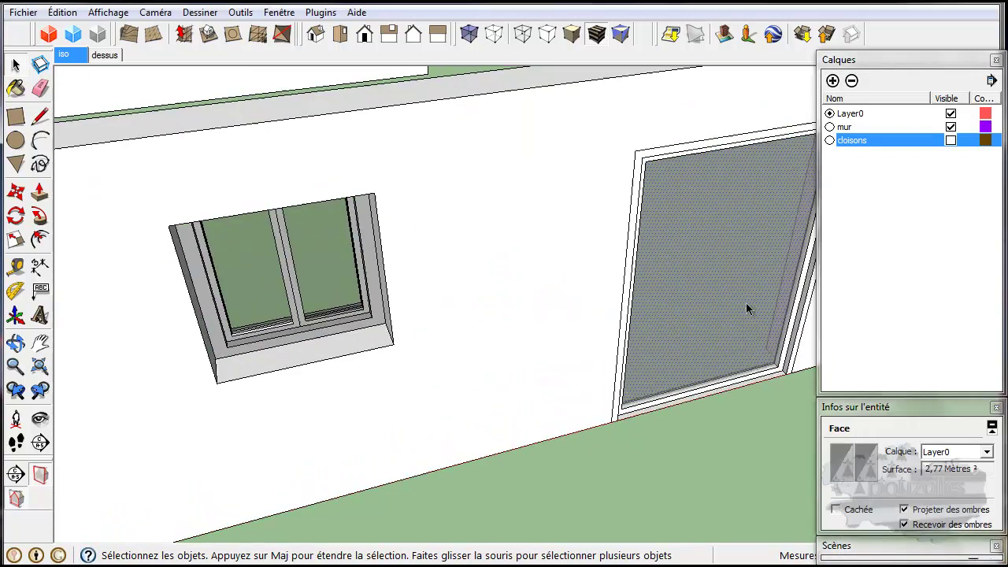
Create a component from all of the glazed door's outer geometry, with its alignment set to Verticale.
triple_click(680, 402)
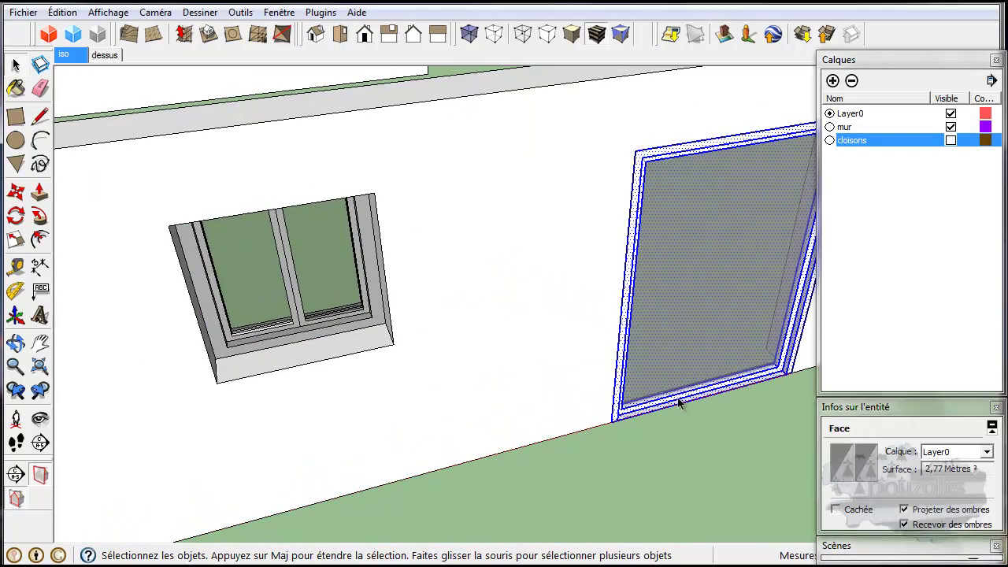
right_click(680, 403)
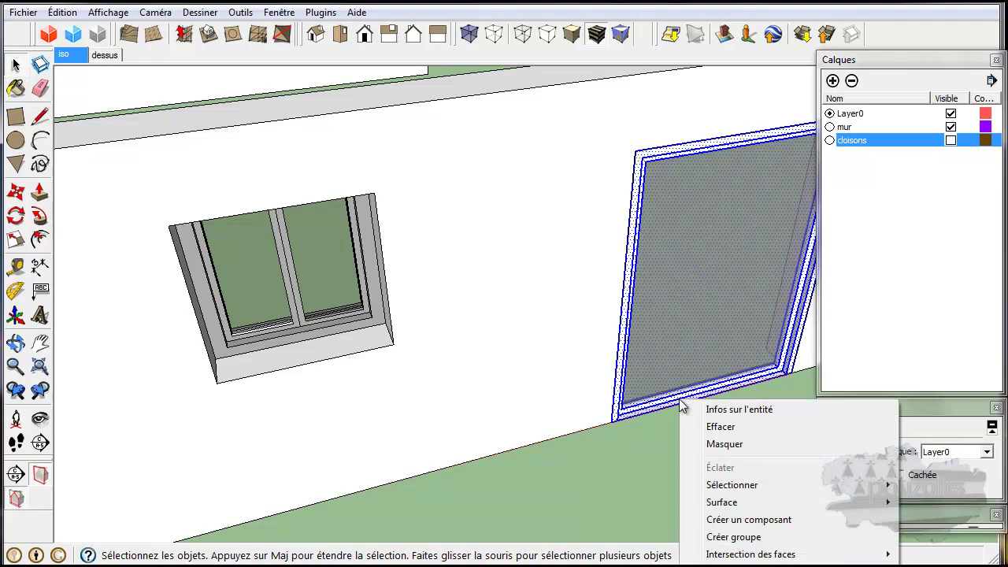
click(728, 519)
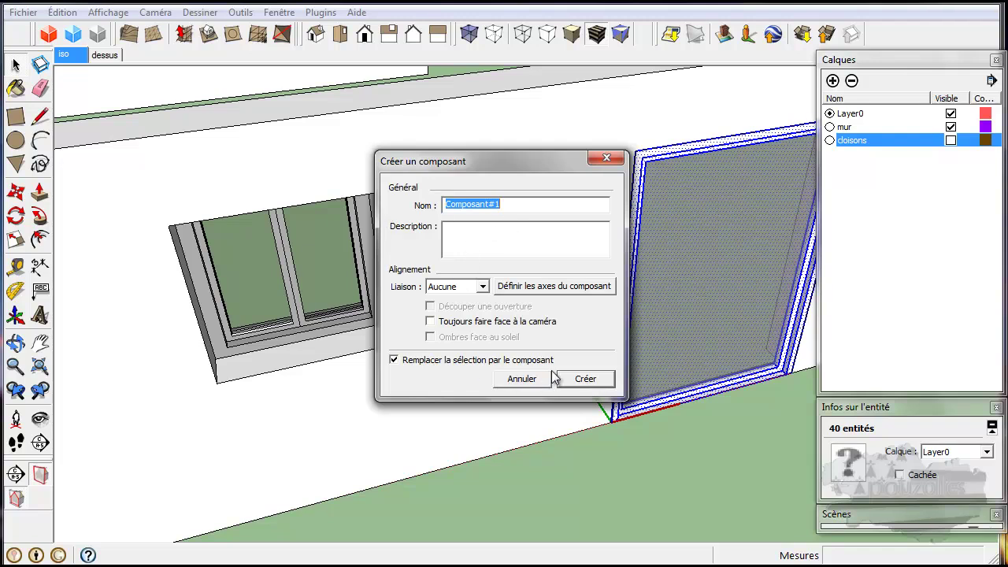
click(483, 287)
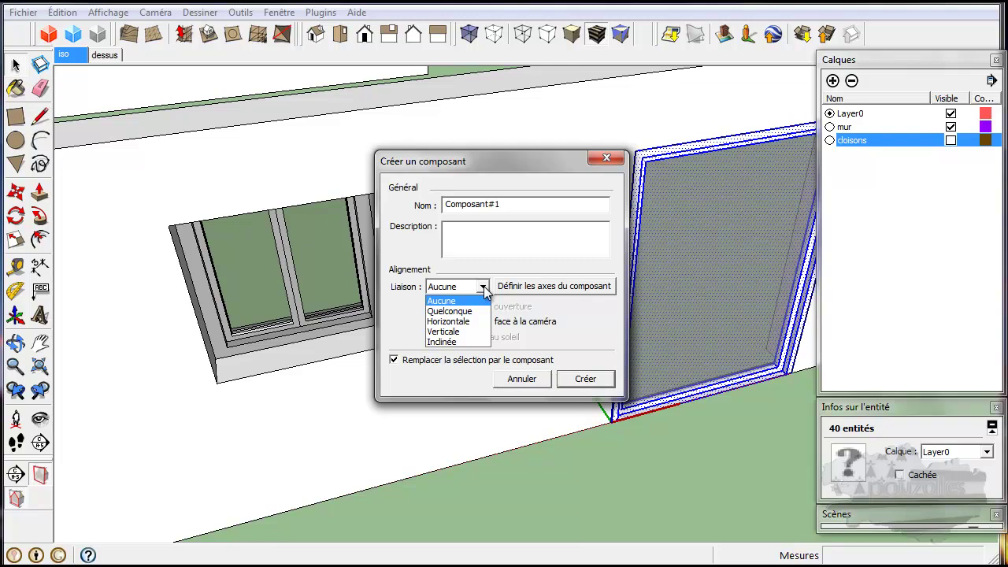
click(461, 332)
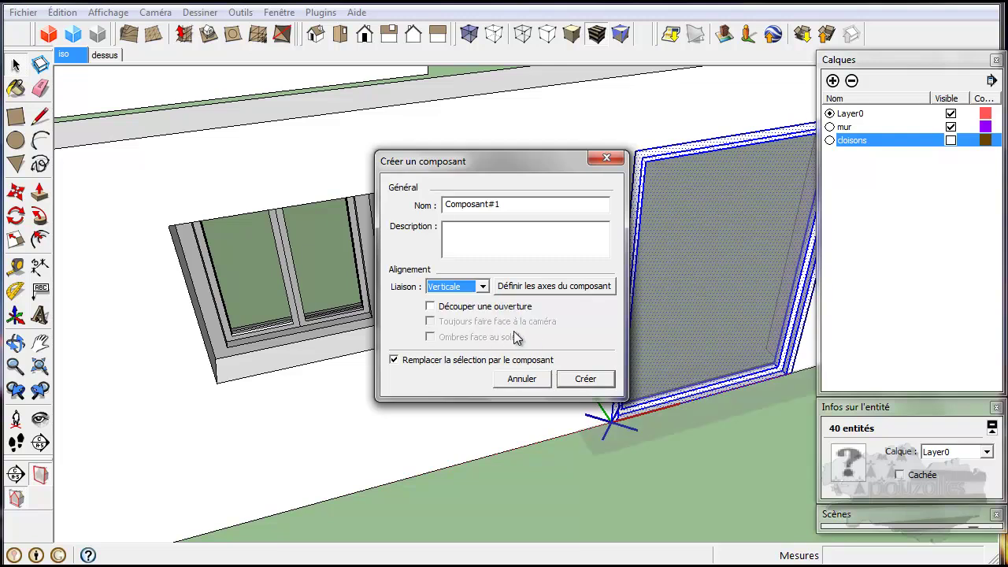
click(579, 379)
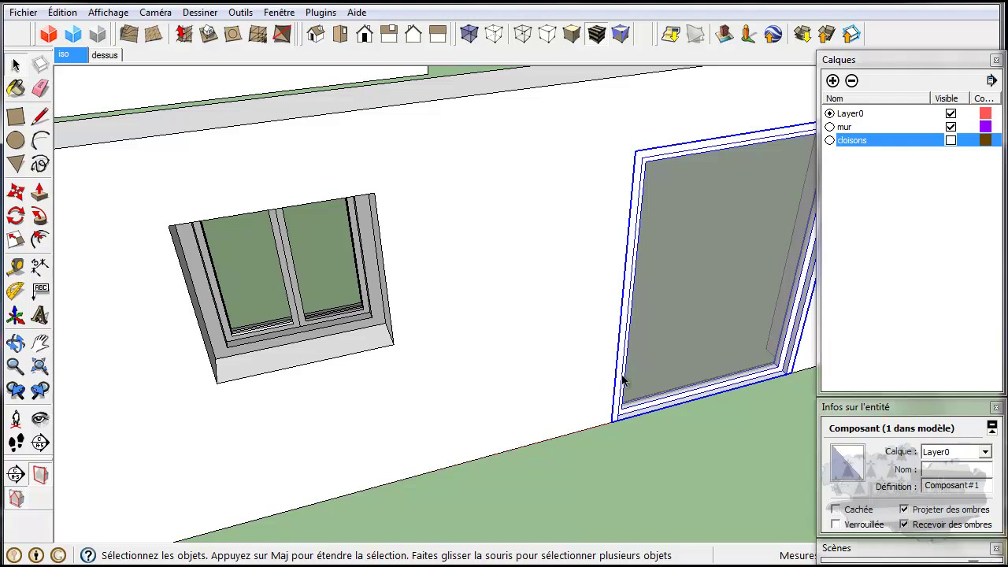
Add the four windows in the two long walls to the selection alongside the glazed door.
scroll(622, 380, down, 5)
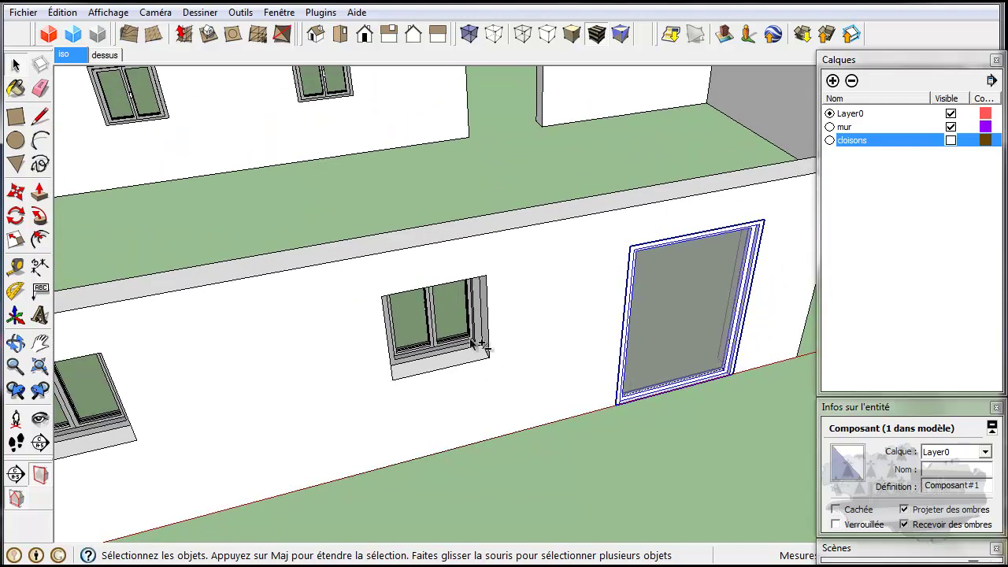
shift+click(96, 405)
shift+click(140, 112)
shift+click(323, 85)
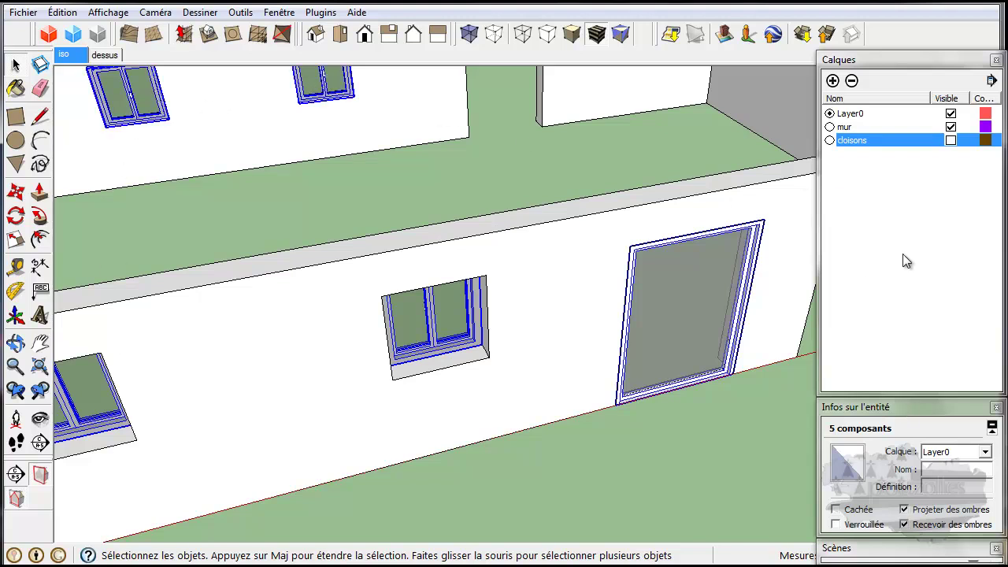
Add a new layer named "menuiseries ext".
click(833, 80)
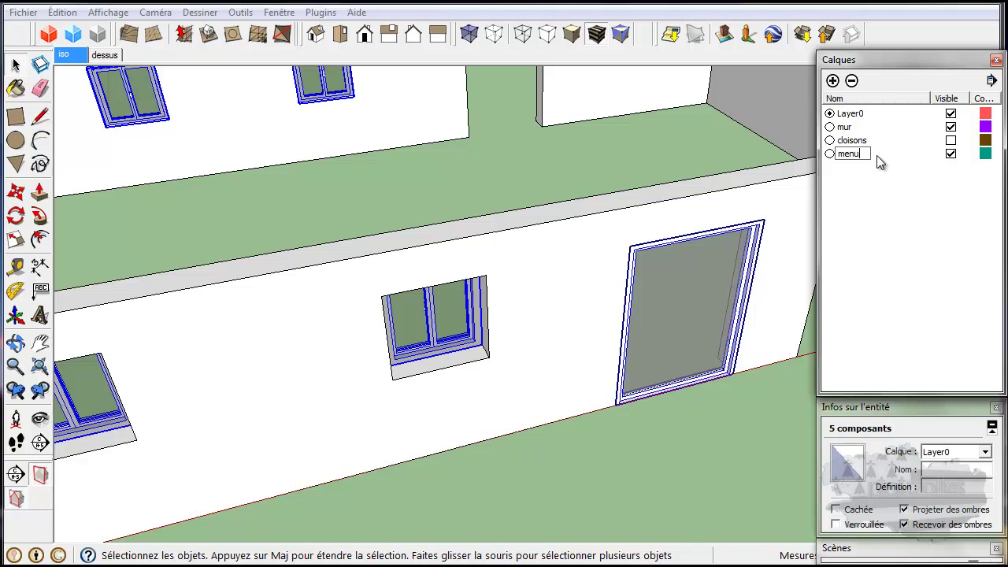
text(menuiseries ext)
key(Return)
click(905, 60)
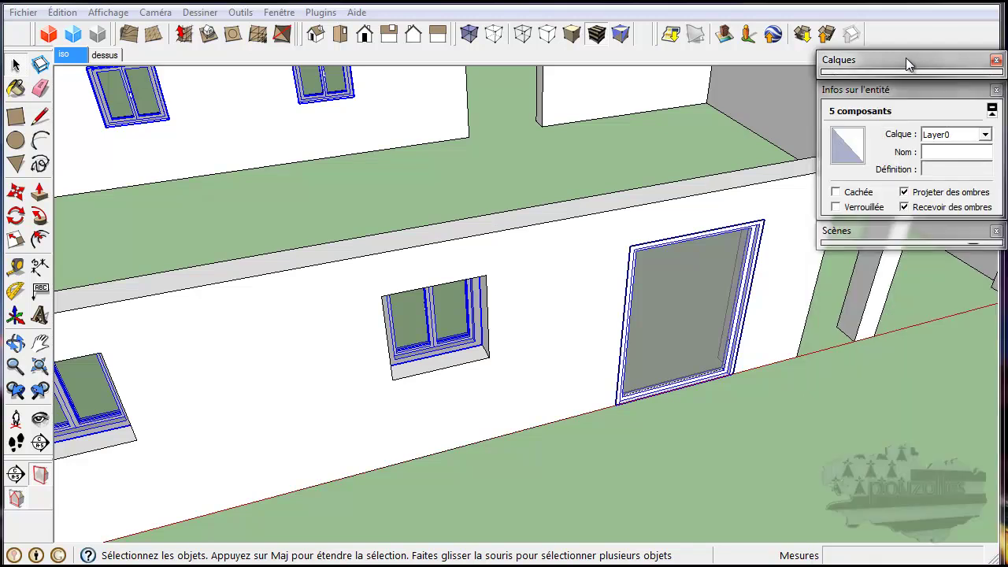
Assign the five selected window and door components to the "menuiseries ext" layer and hide that layer.
click(986, 134)
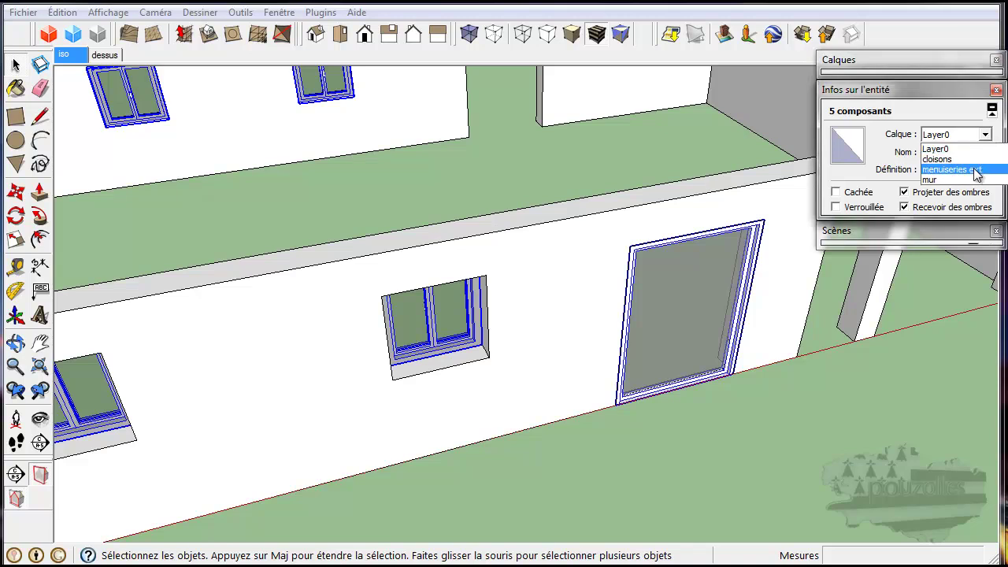
click(977, 170)
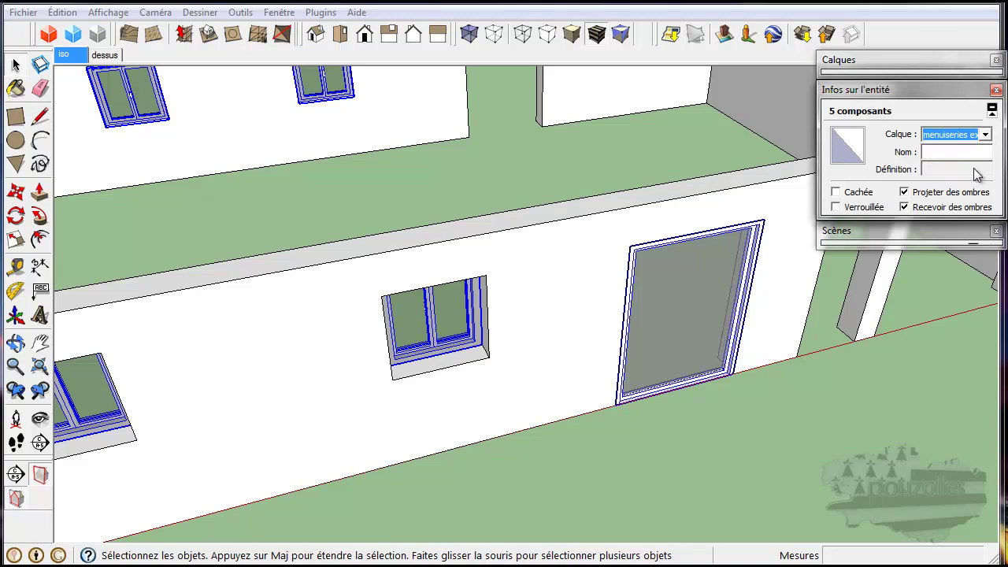
click(927, 59)
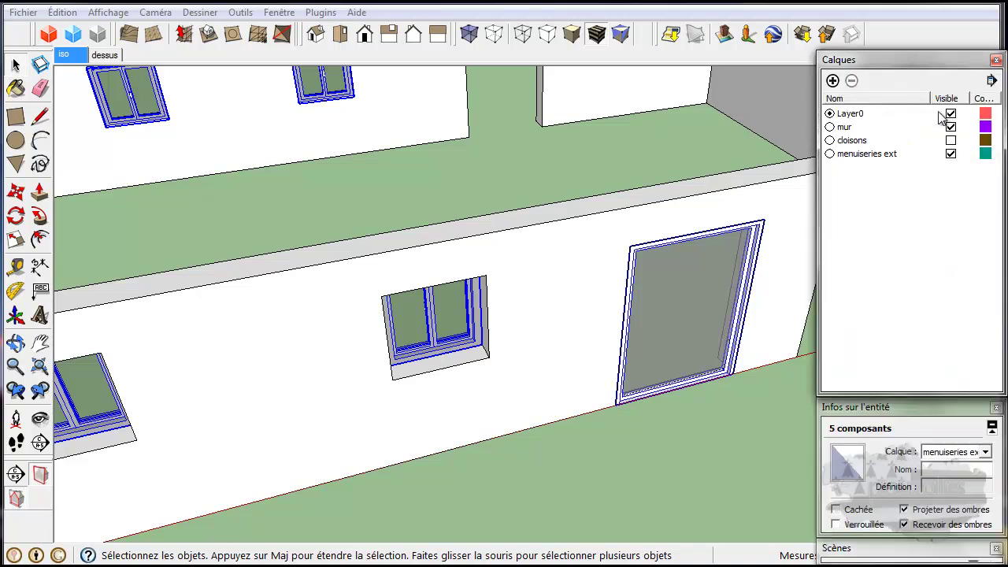
click(952, 155)
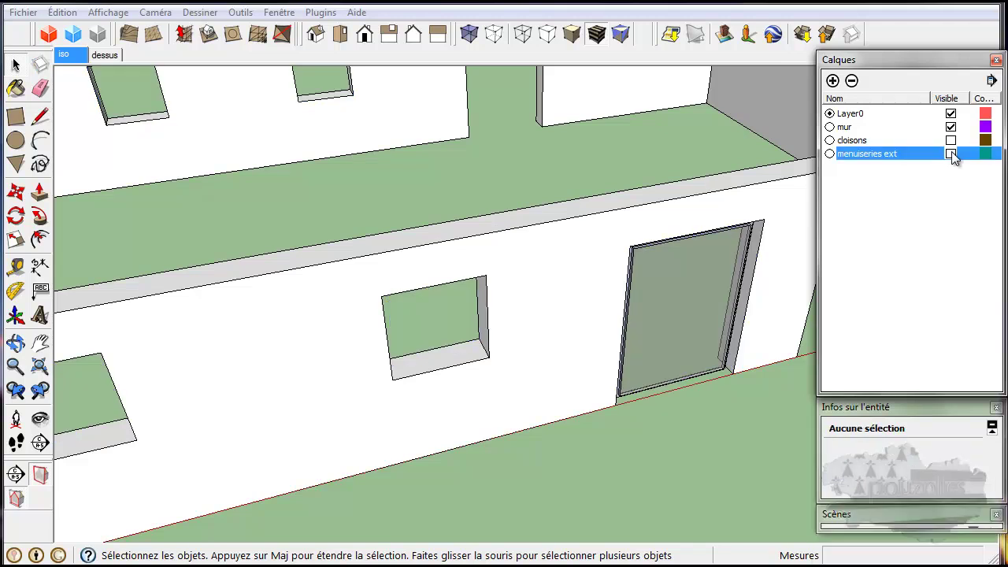
click(951, 155)
click(951, 154)
Put the remaining part of the glazed door on the "menuiseries ext" layer and turn that layer's visibility back on.
double_click(696, 295)
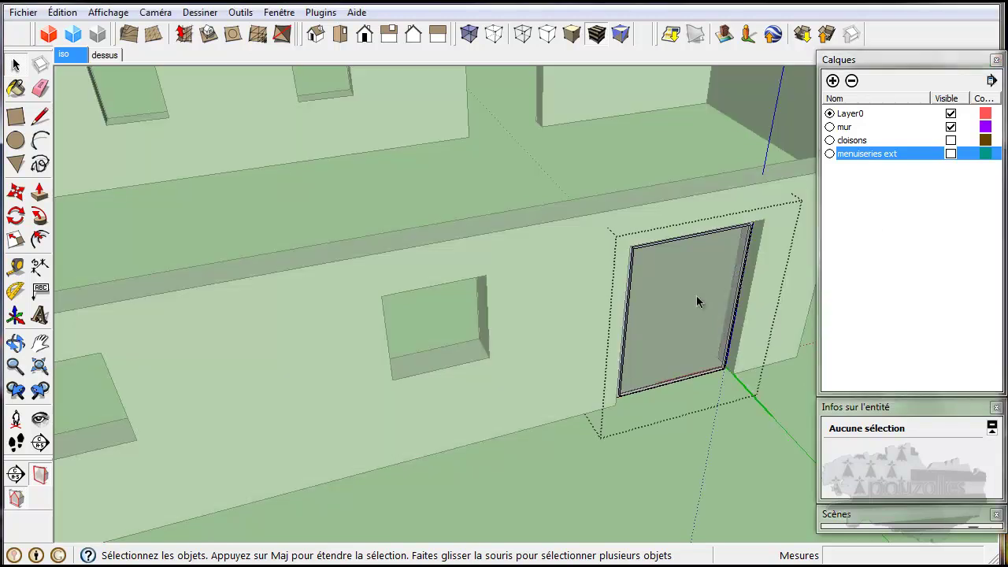
click(694, 300)
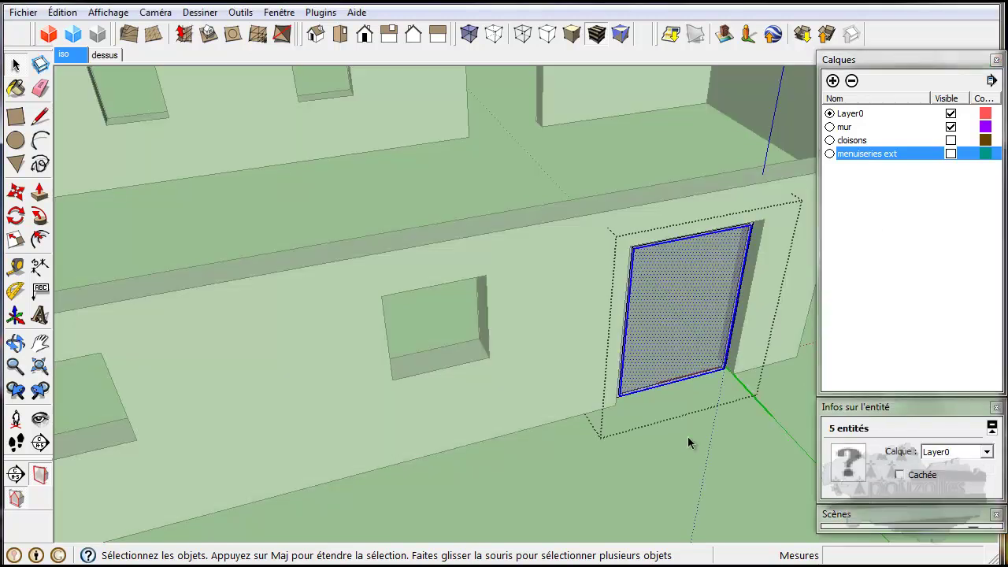
click(682, 455)
click(671, 344)
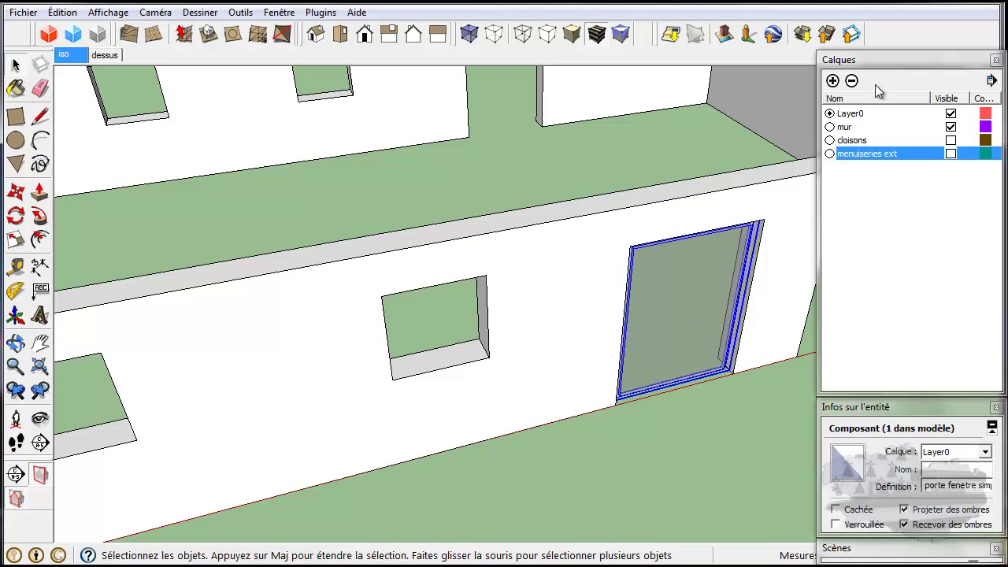
click(986, 453)
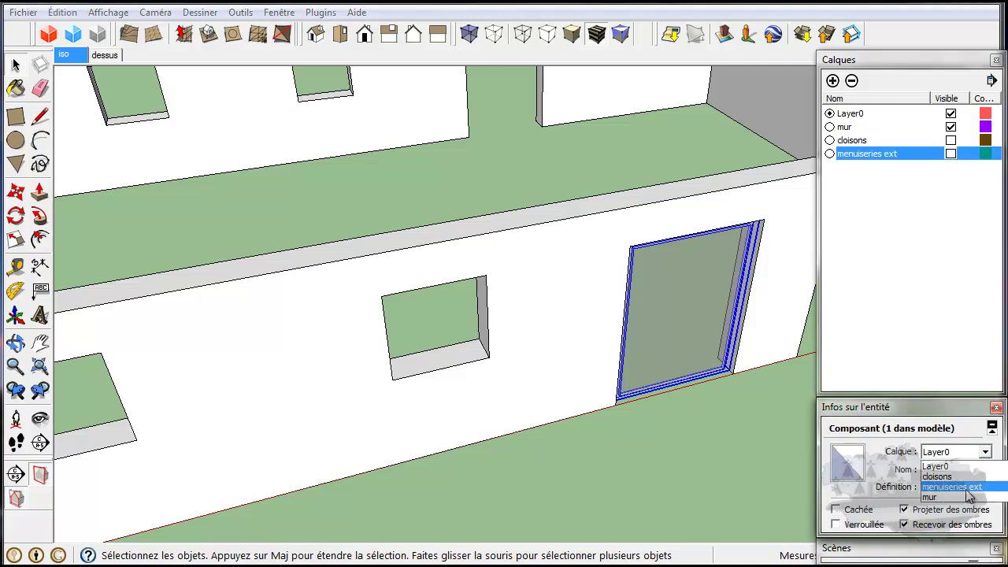
click(953, 486)
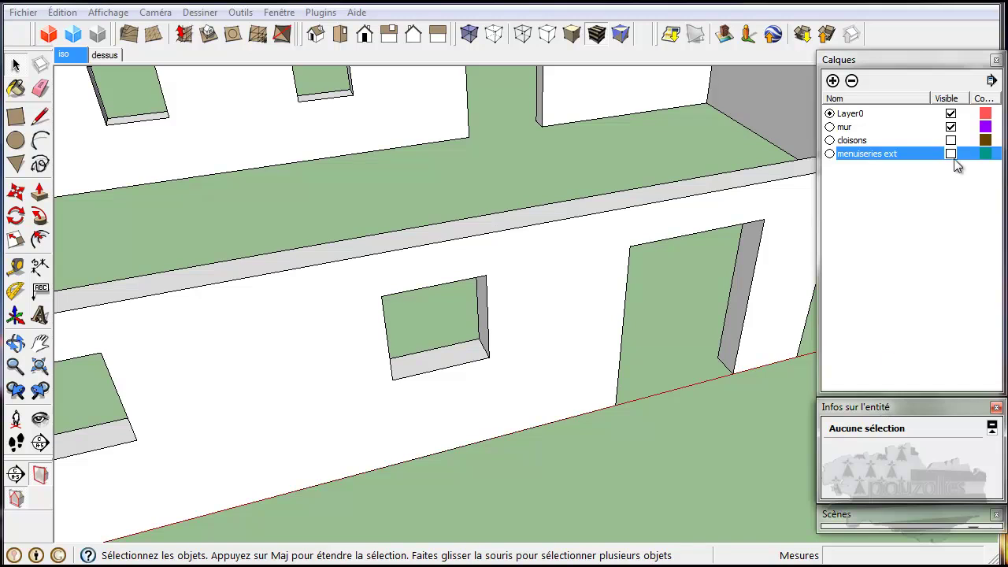
click(951, 155)
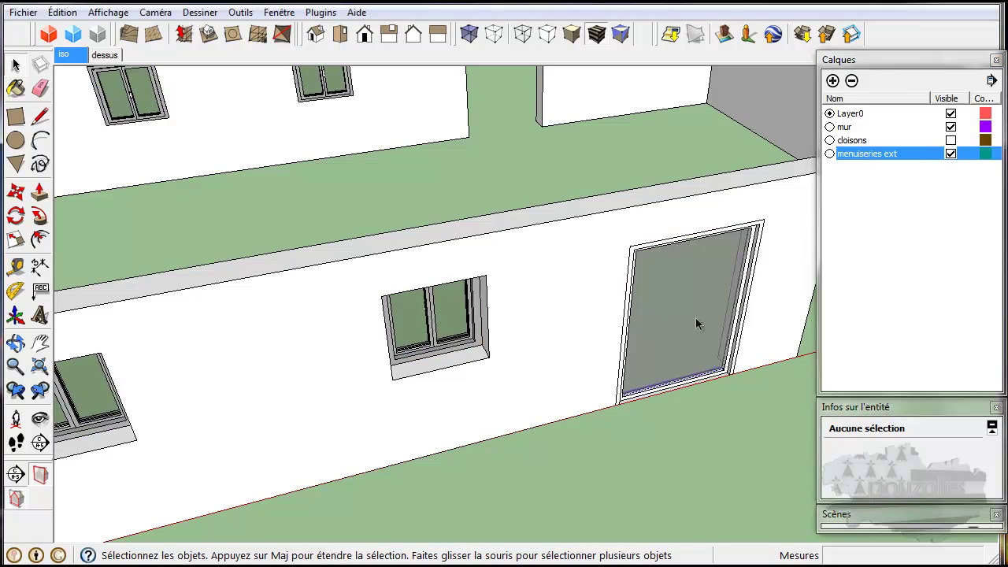
Combine the glazed door's two separate components into a single new component that replaces the selection.
click(682, 361)
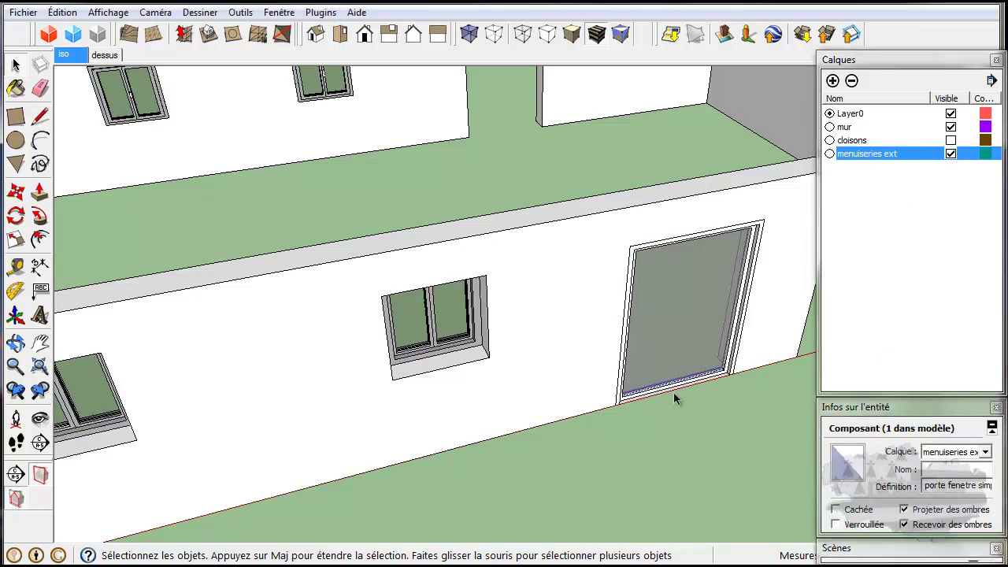
click(667, 394)
middle_drag(668, 394, 852, 370)
middle_drag(522, 291, 603, 289)
scroll(462, 307, up, 4)
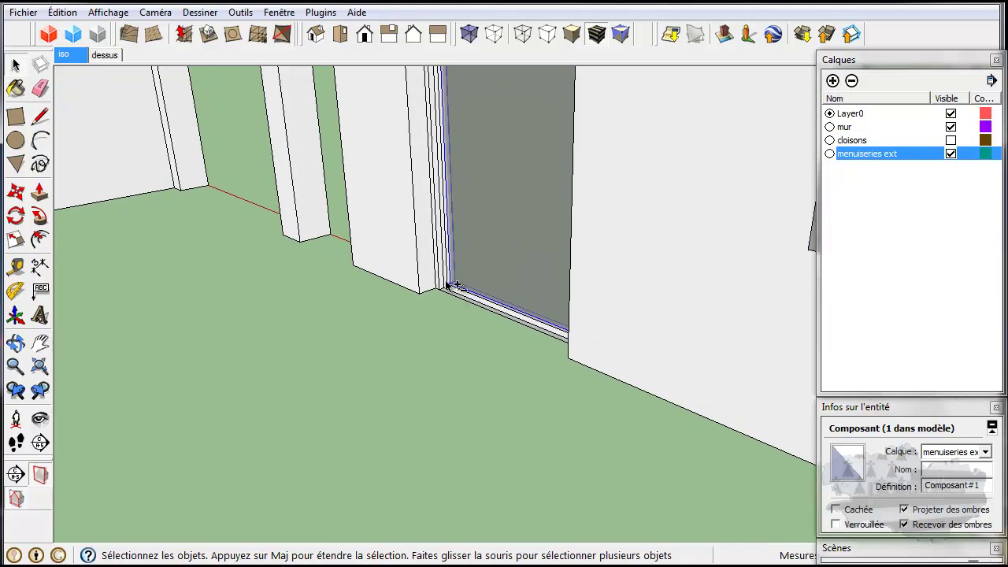
shift+click(446, 285)
right_click(445, 285)
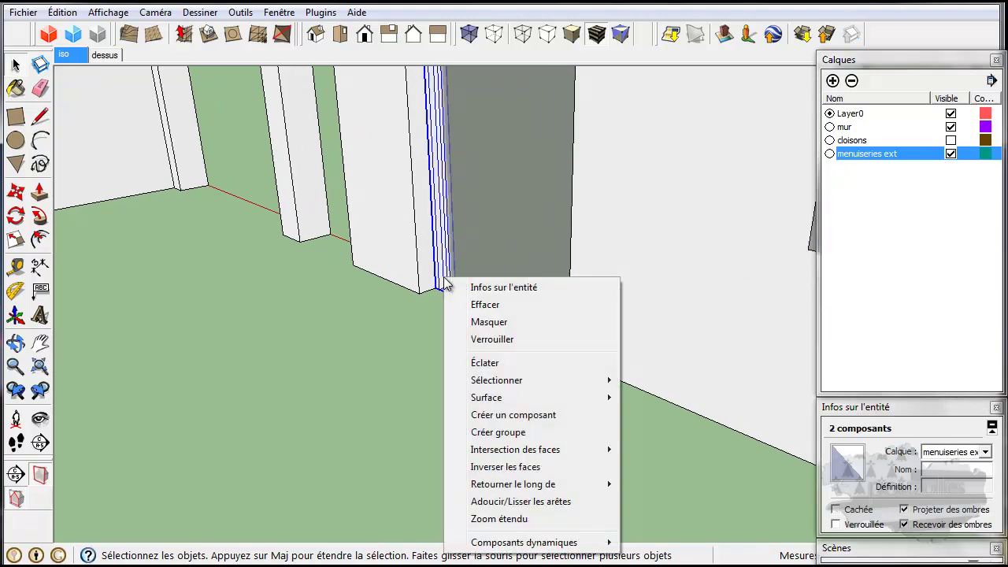
click(498, 415)
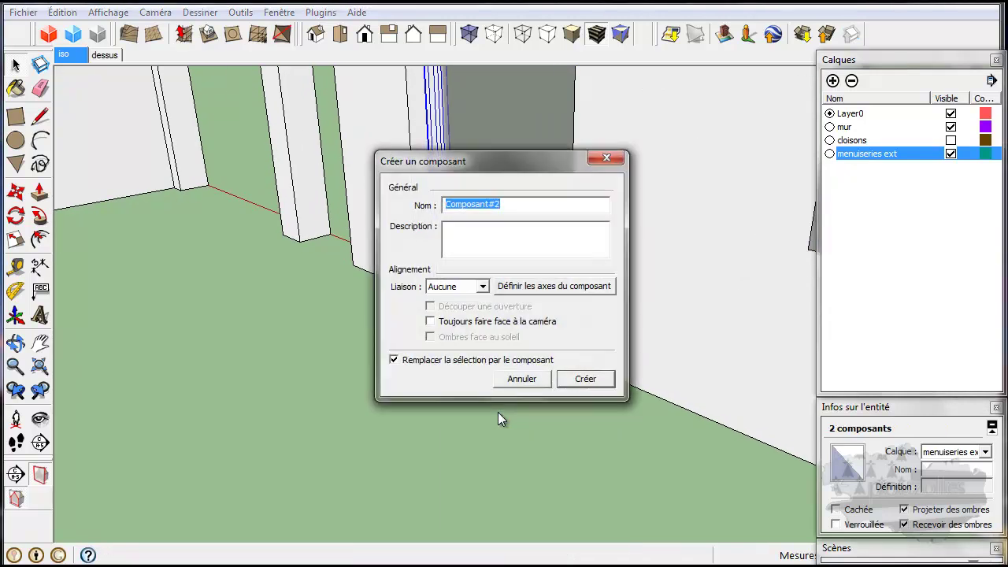
click(583, 379)
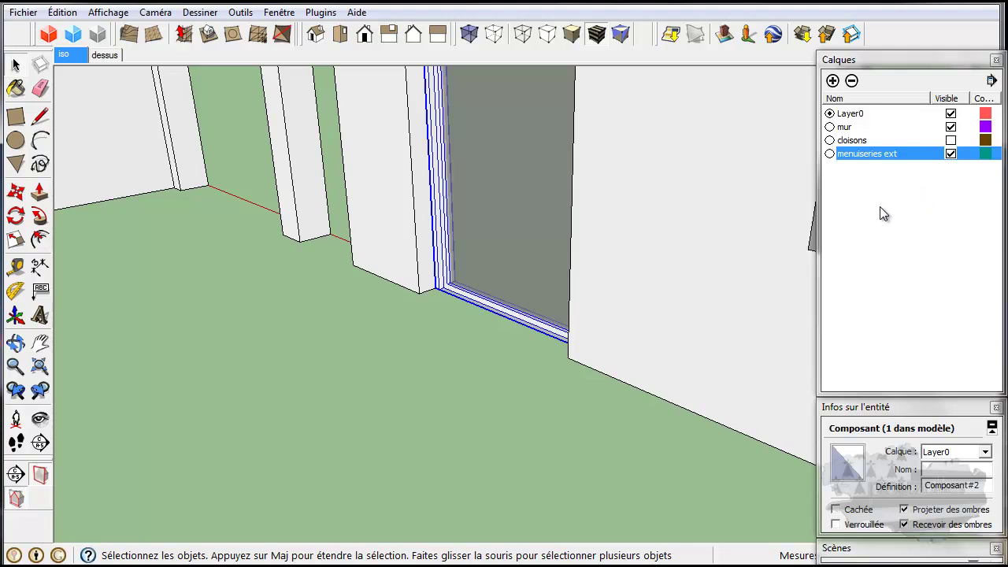
click(464, 345)
click(486, 315)
Search the online 3D model library for "porte exterieur".
middle_drag(490, 309, 79, 376)
scroll(400, 371, down, 8)
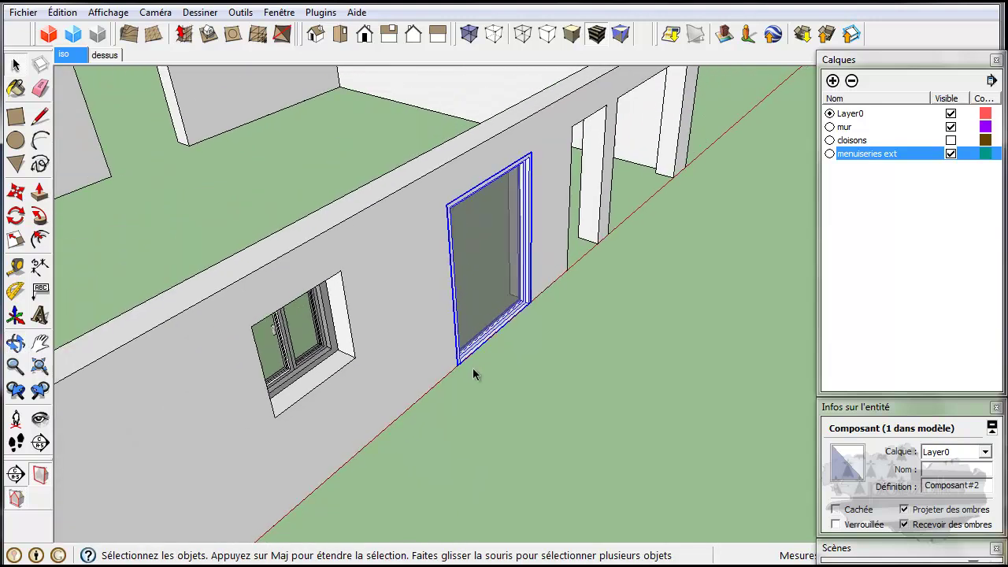
middle_drag(513, 427, 528, 383)
click(903, 61)
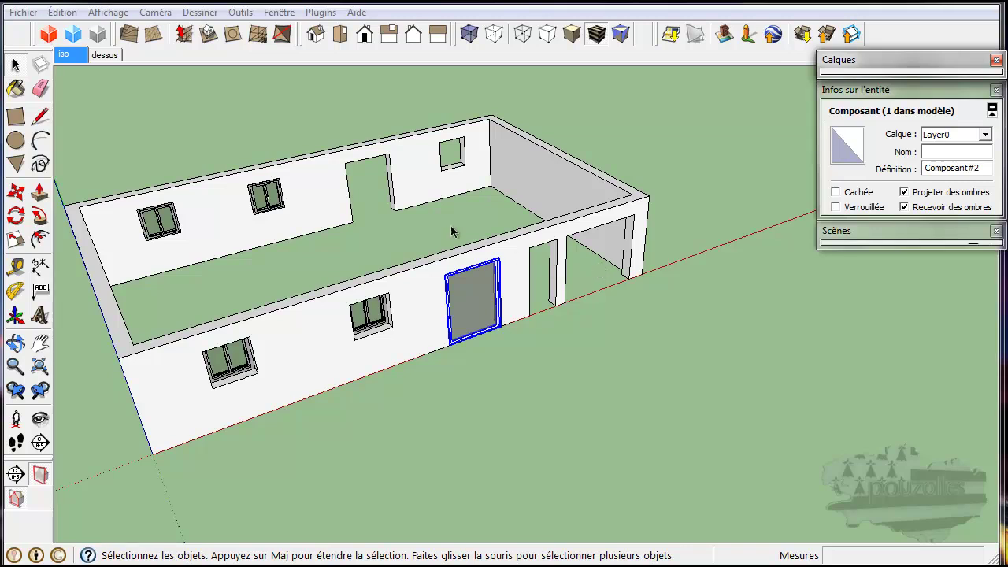
click(24, 12)
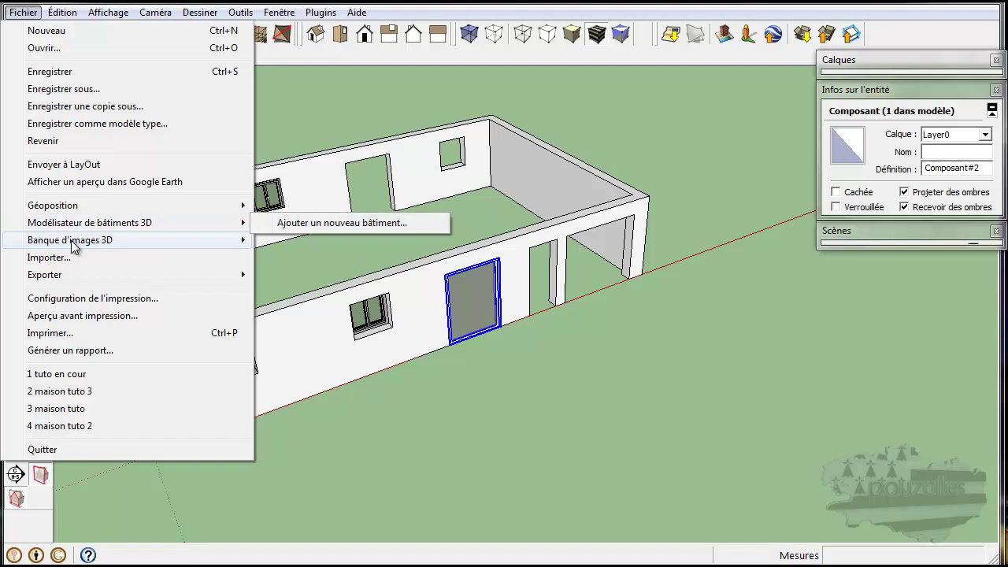
mouse_move(83, 240)
click(362, 246)
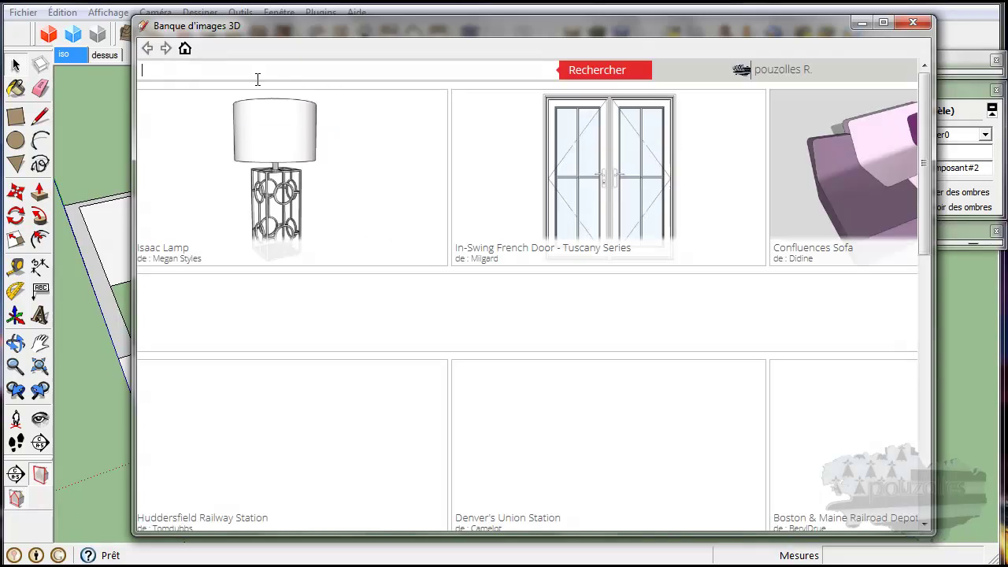
click(246, 73)
text(po)
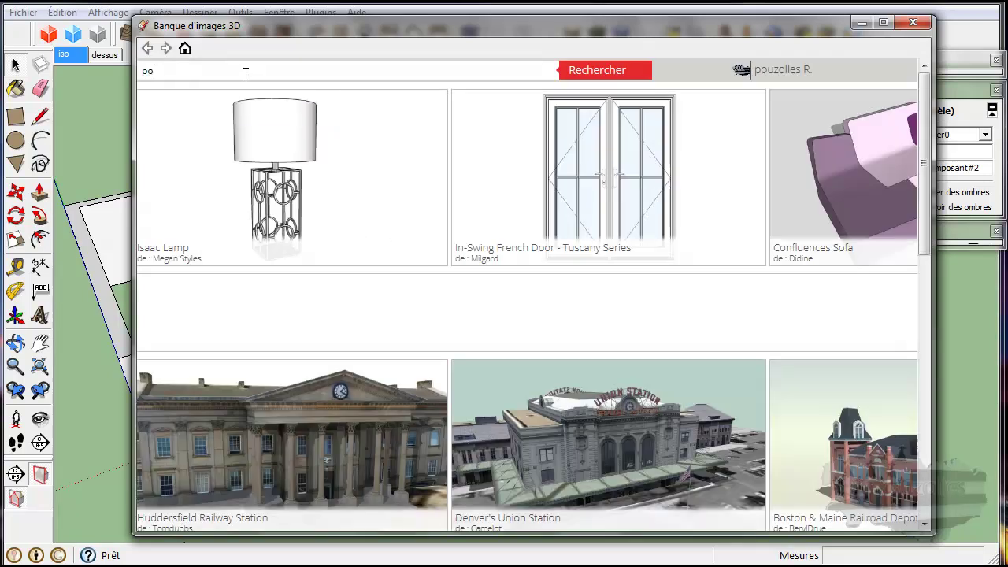
text(rte exterieur)
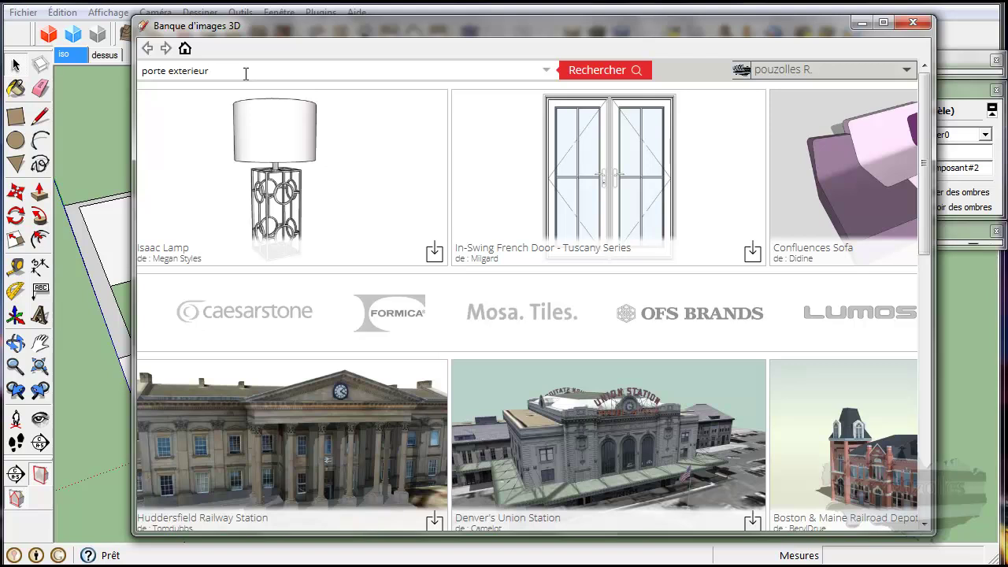
click(591, 77)
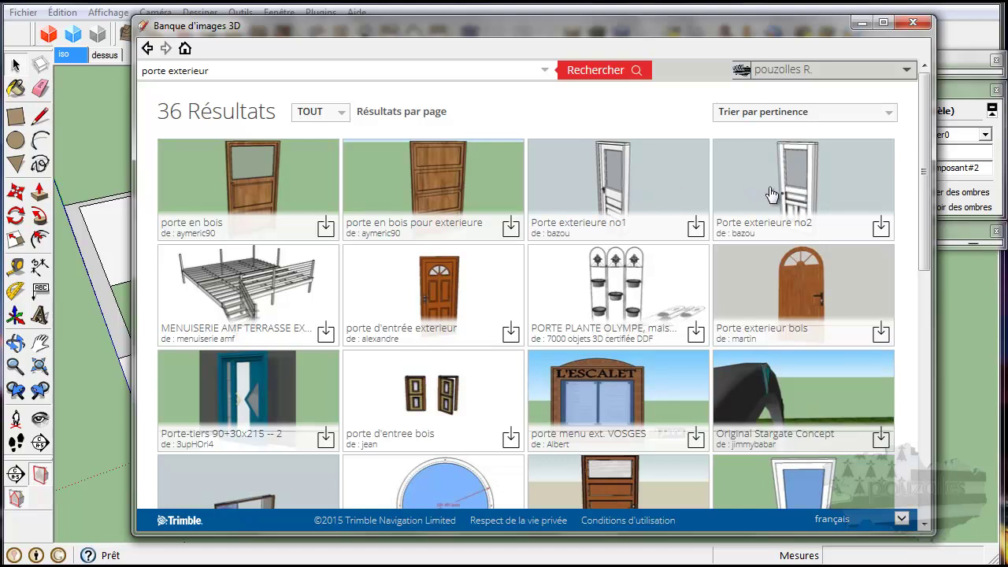
Load the "Porte exterieure no1" model directly into the project and place it outside, in front of the long wall.
click(617, 193)
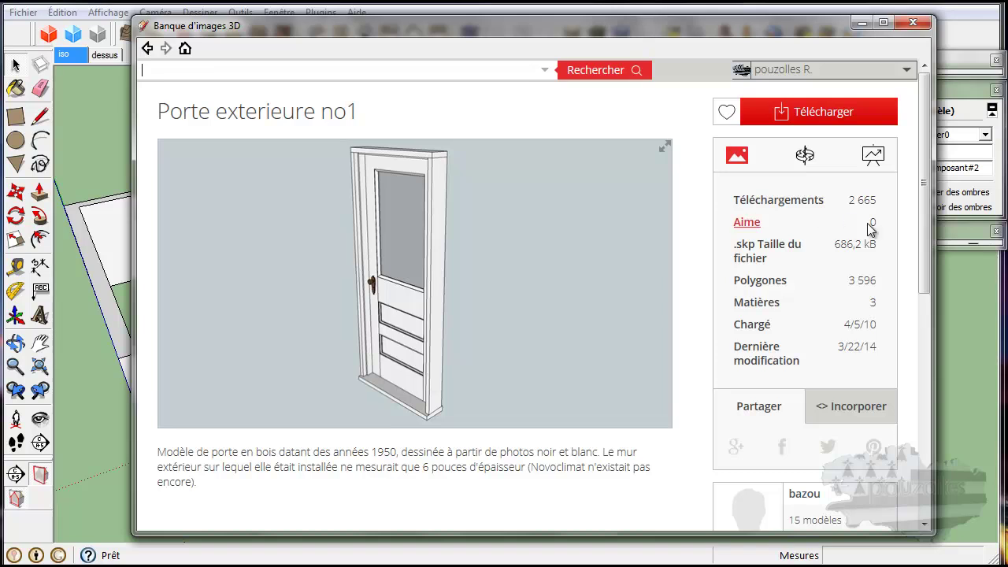
click(863, 412)
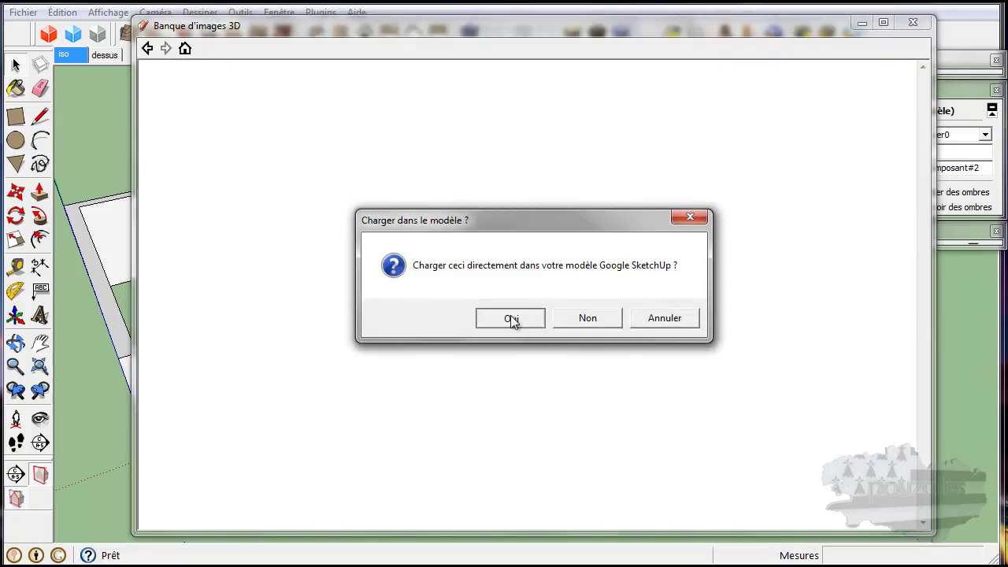
click(510, 315)
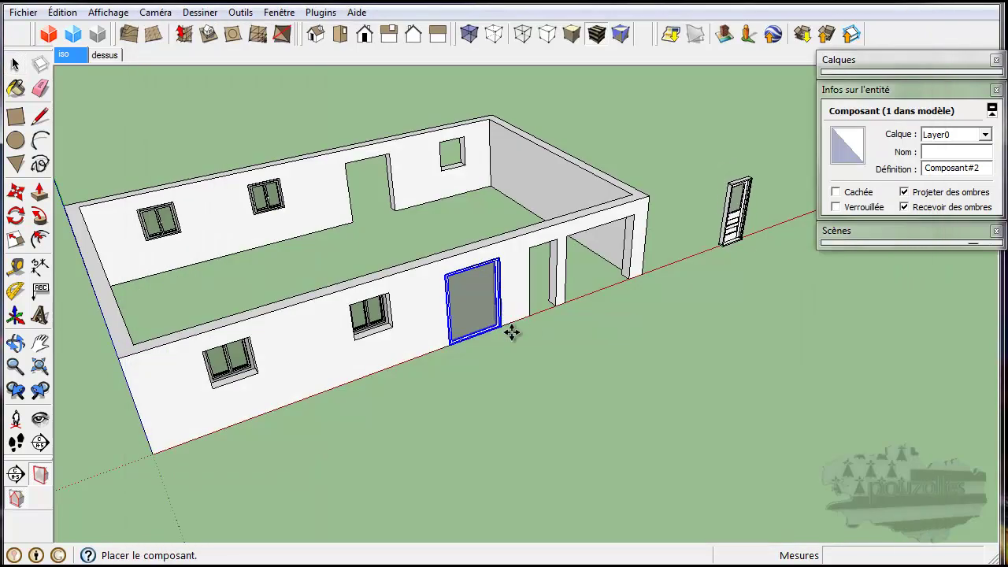
click(245, 488)
Move the imported door by its bottom corner onto the matching bottom corner of the narrow wall opening beside the glazed door.
scroll(590, 385, up, 5)
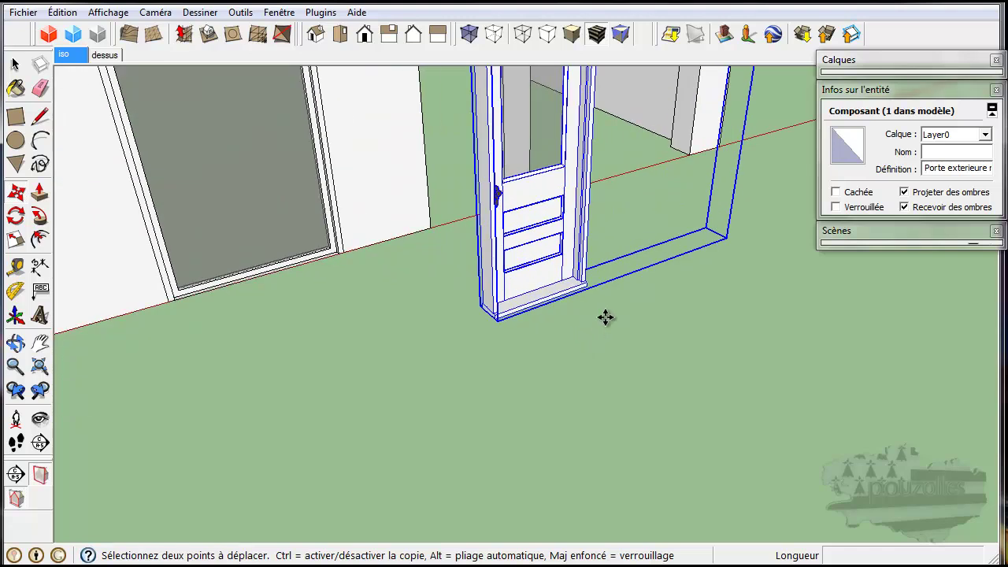
middle_drag(638, 274, 535, 420)
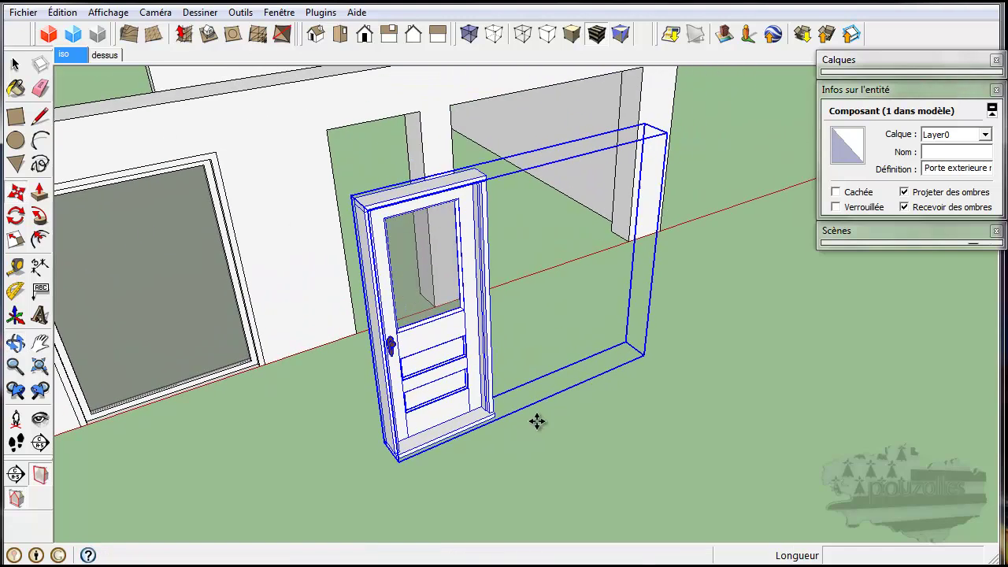
middle_drag(420, 455, 504, 426)
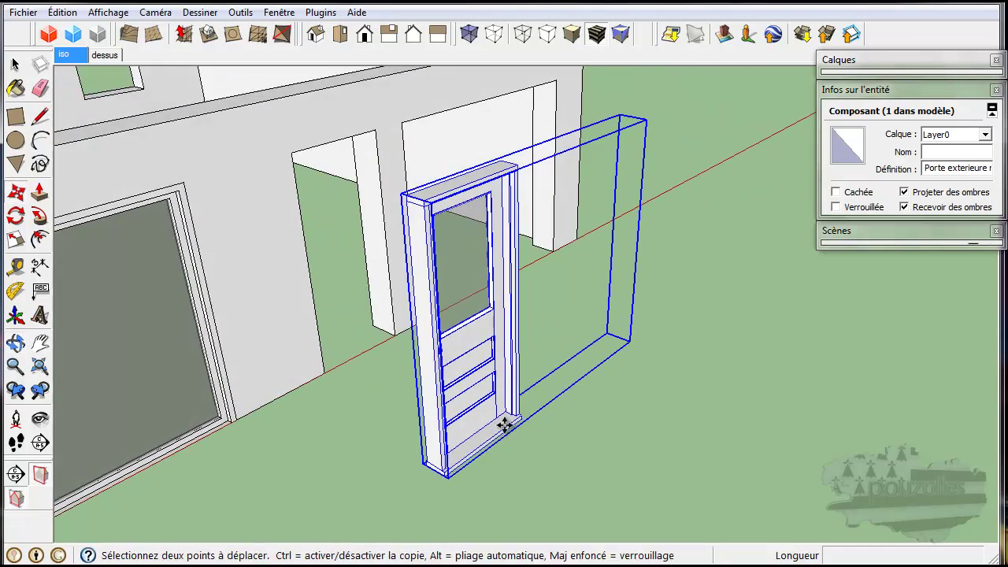
scroll(477, 405, up, 5)
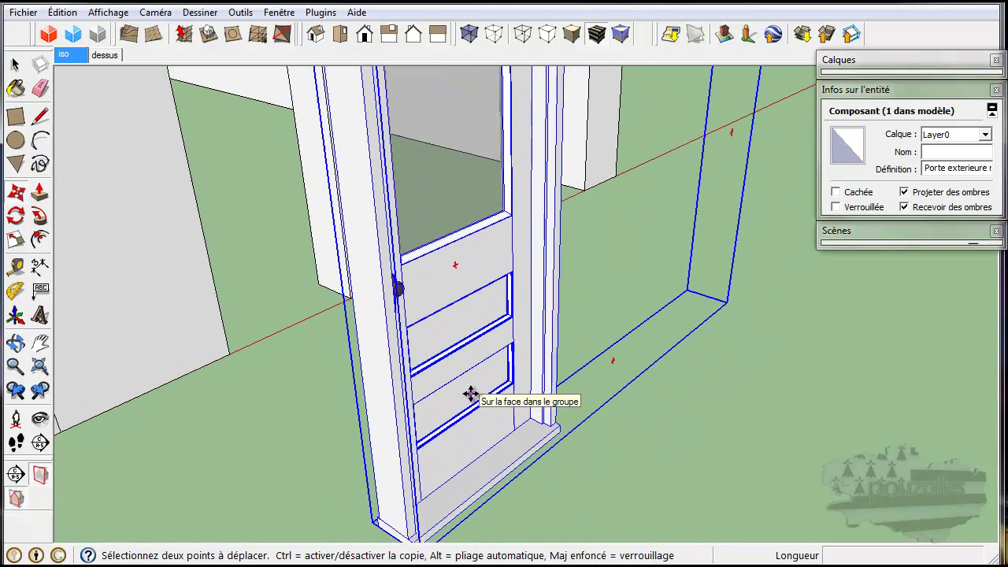
middle_drag(475, 399, 661, 340)
key(m)
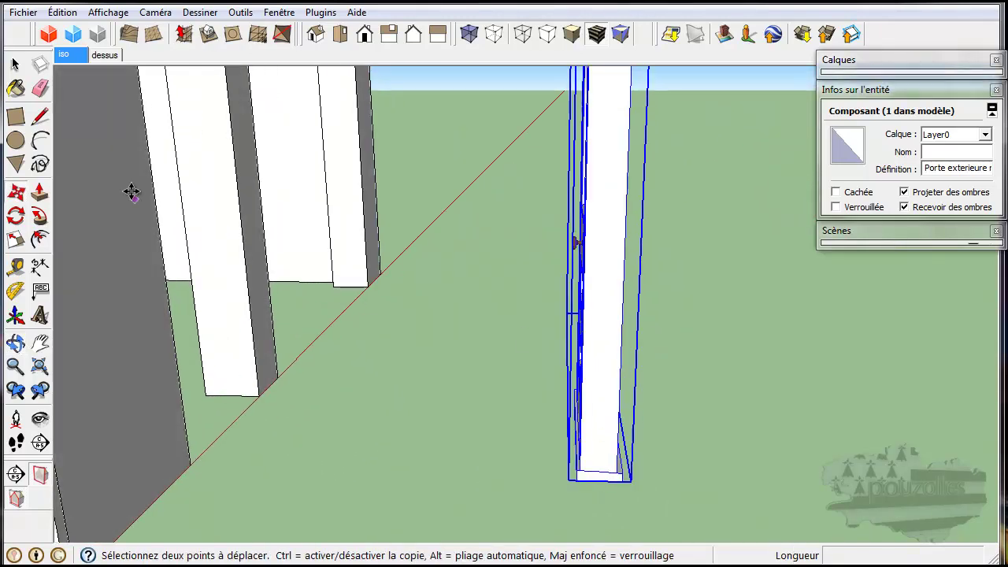
click(576, 481)
middle_drag(256, 455, 596, 371)
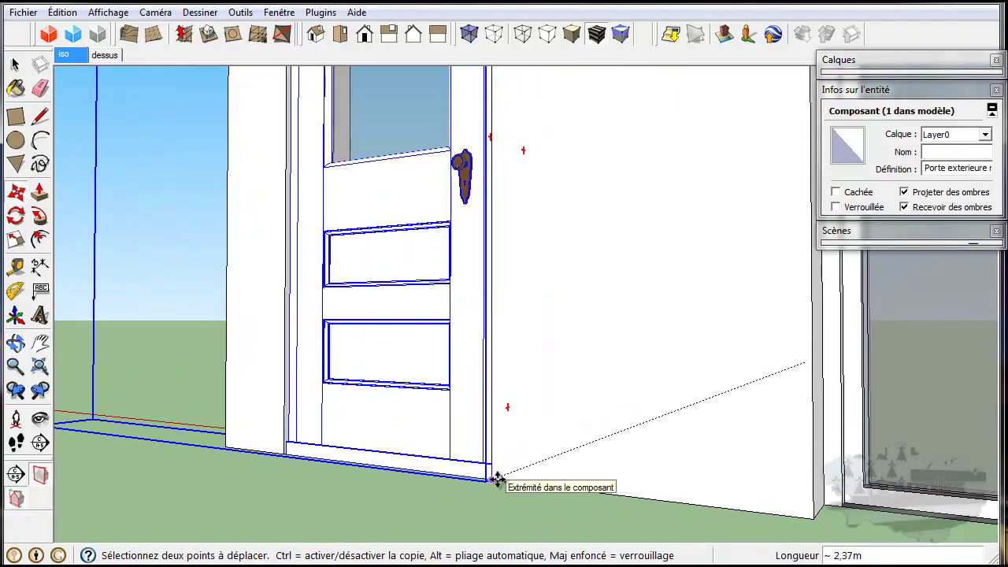
click(496, 478)
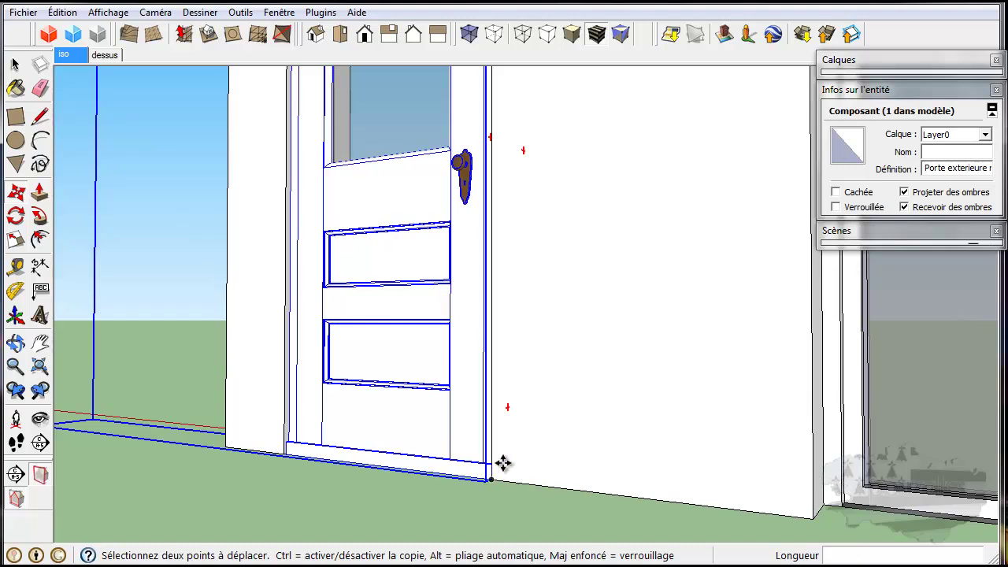
Examine how the imported door fits the sides, base and top of its wall opening.
scroll(541, 448, down, 6)
middle_drag(567, 423, 704, 452)
scroll(545, 429, up, 3)
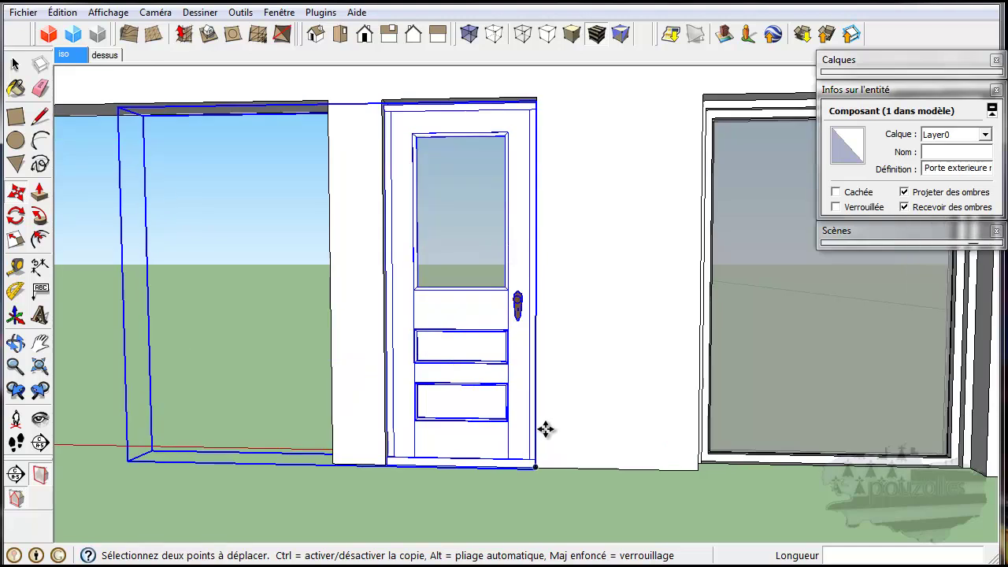
scroll(546, 430, up, 4)
middle_drag(547, 425, 589, 469)
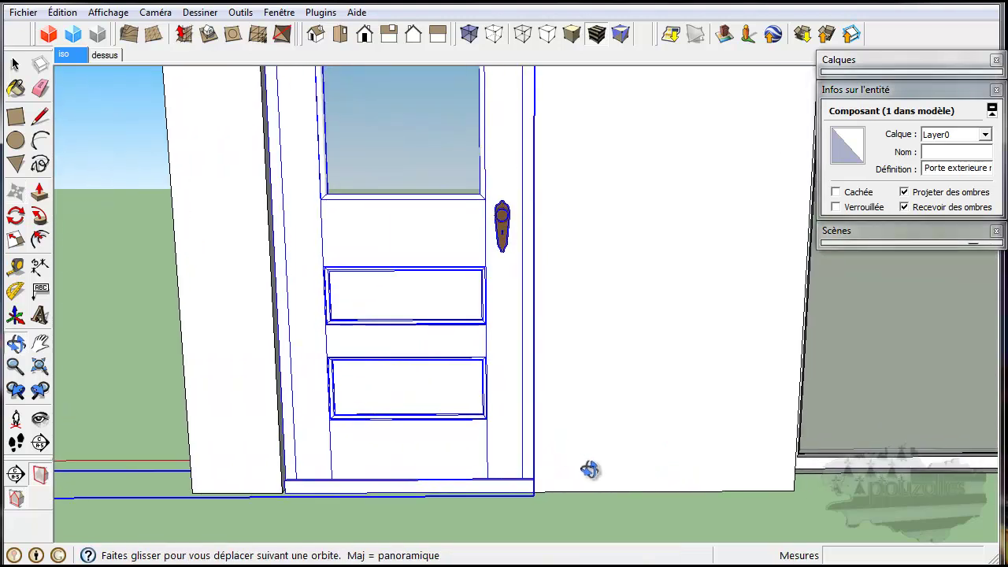
scroll(581, 459, down, 3)
scroll(575, 335, down, 2)
middle_drag(574, 336, 587, 351)
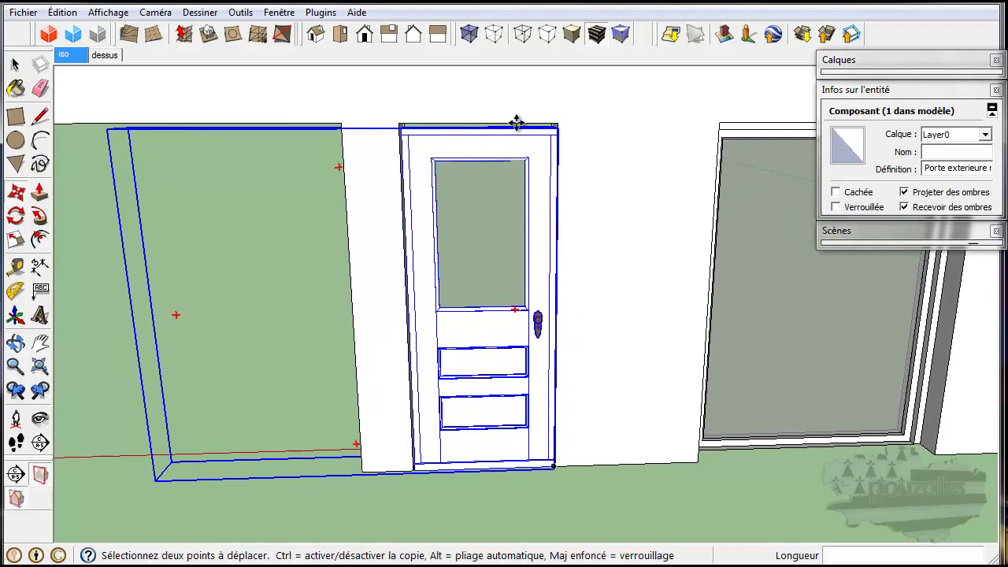
Scale the imported exterior door along the green and blue axes by about 0.13 and 1.01, up to the opening's top edge.
scroll(468, 106, up, 2)
scroll(469, 106, up, 1)
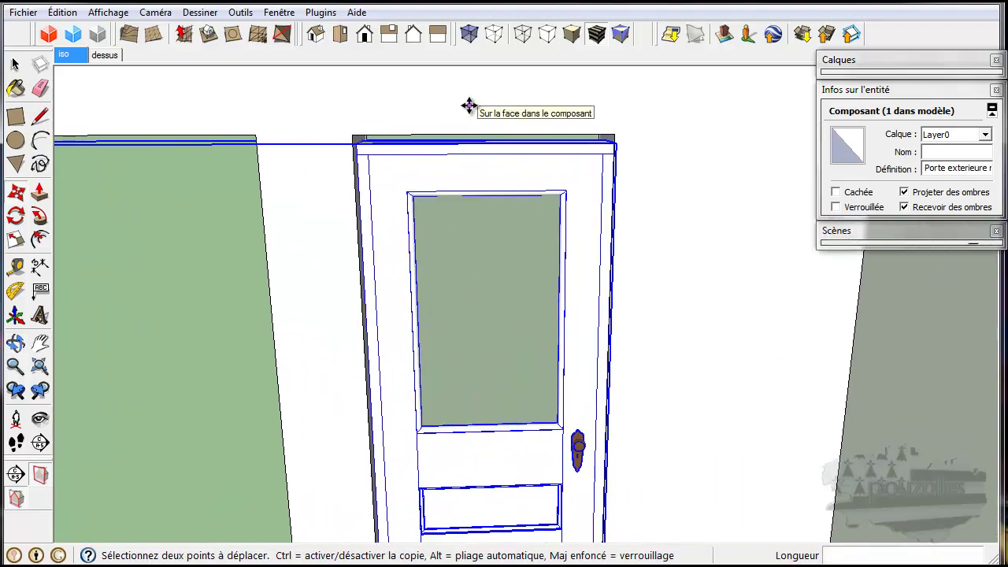
scroll(457, 104, up, 2)
click(16, 238)
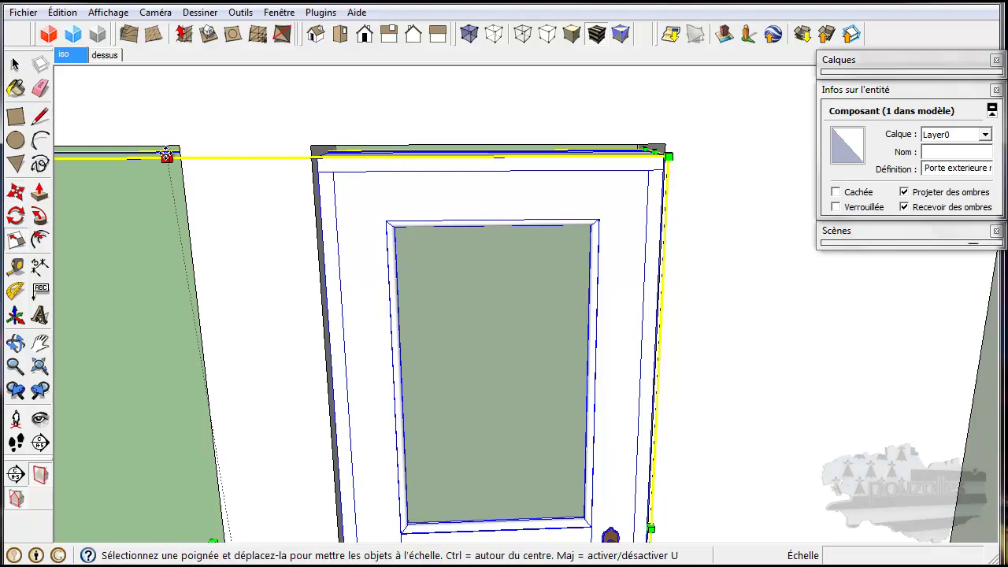
scroll(190, 166, down, 1)
scroll(198, 171, down, 1)
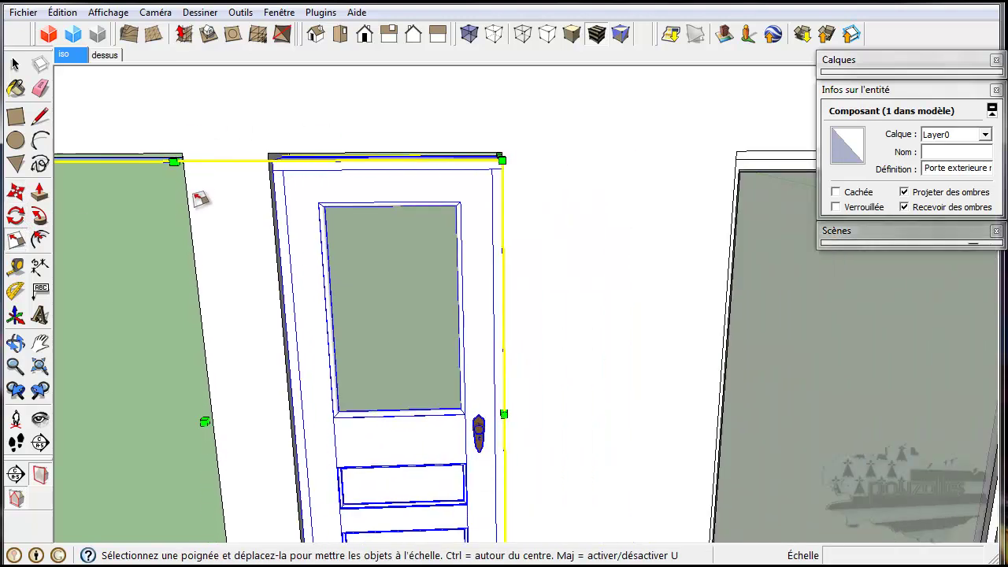
scroll(200, 199, down, 1)
mouse_move(220, 359)
middle_down()
mouse_move(349, 348)
mouse_move(374, 361)
middle_up()
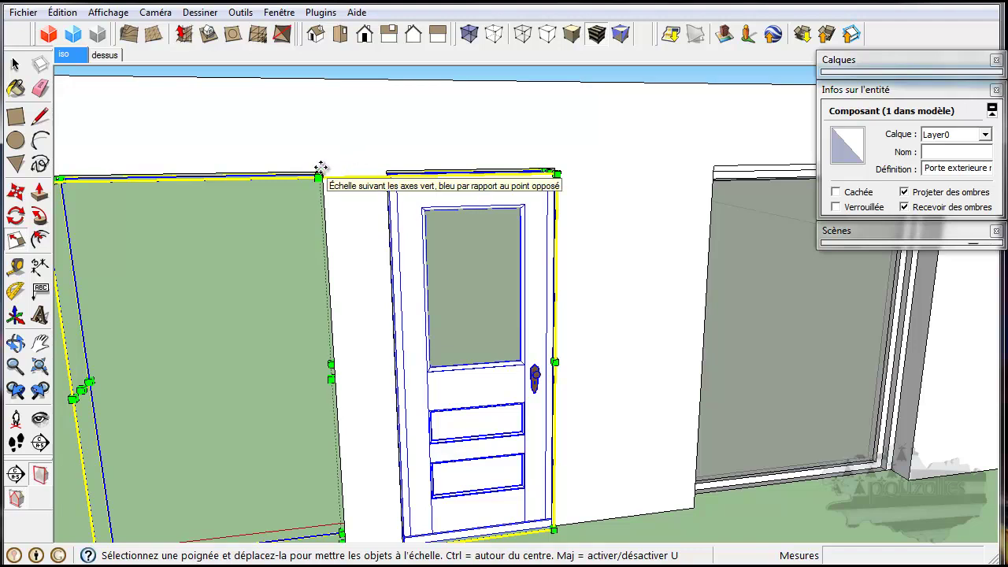
click(319, 167)
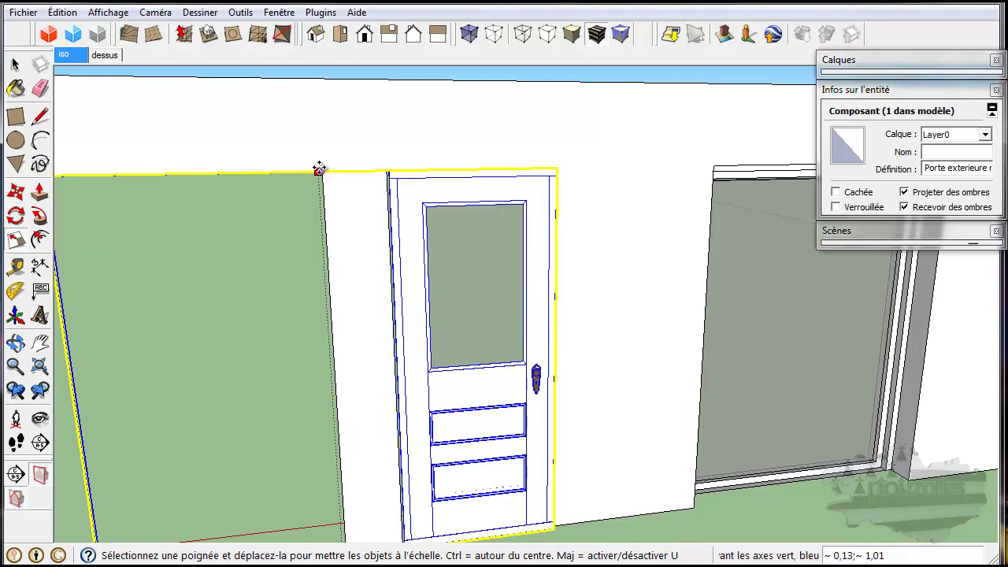
click(319, 167)
middle_drag(575, 384, 450, 275)
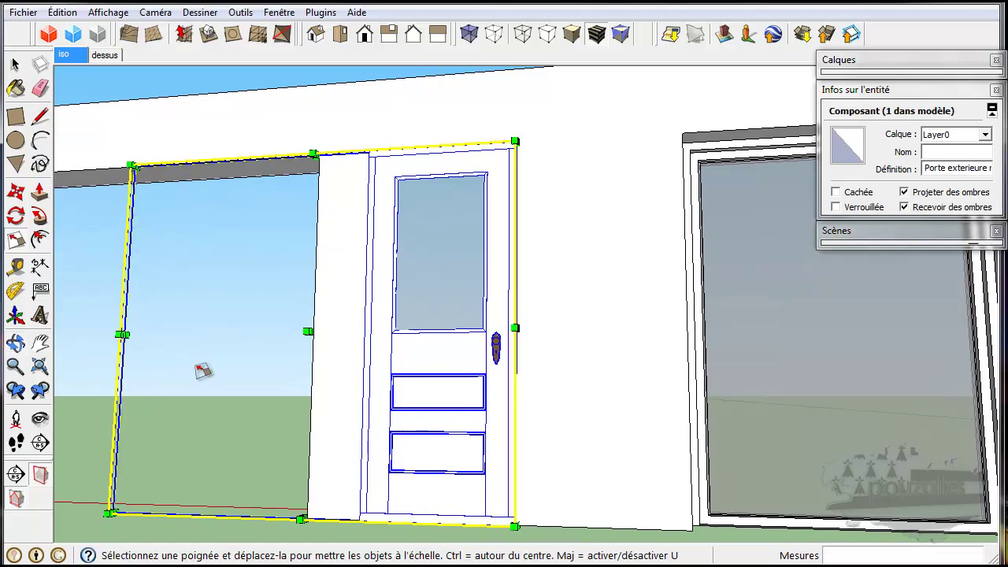
Assign the fitted exterior door to the "menuiseries ext" layer and clear the selection.
click(13, 64)
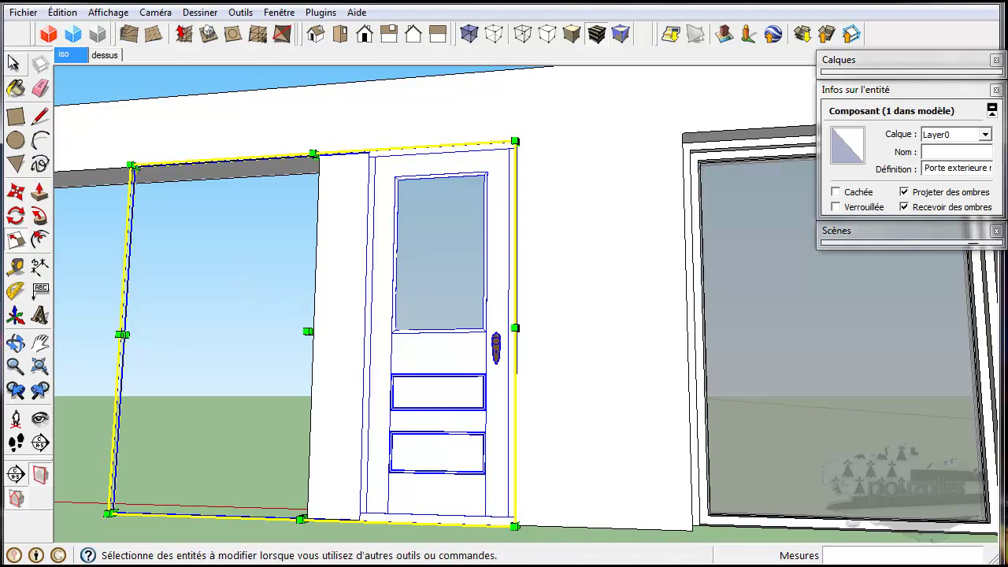
click(13, 64)
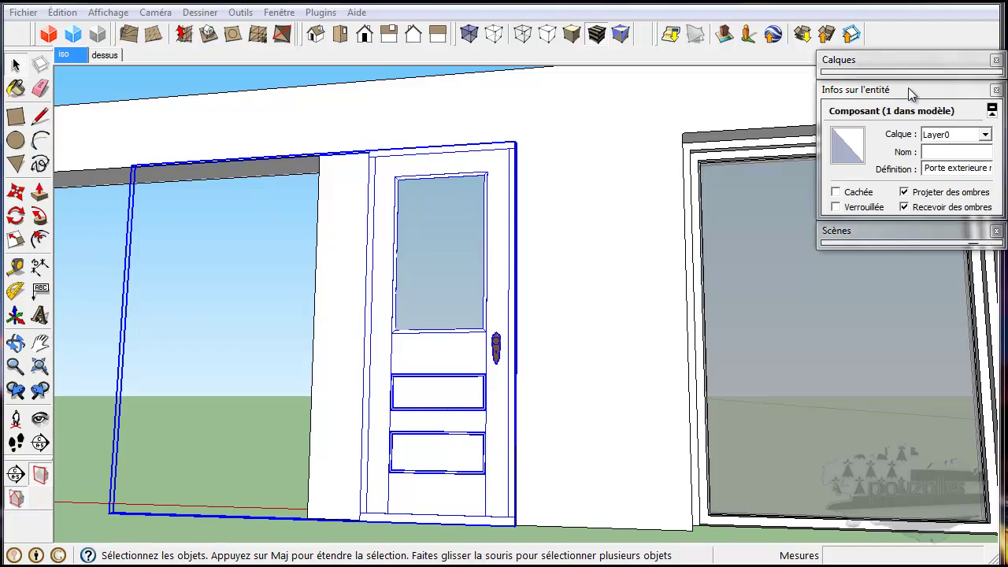
click(985, 135)
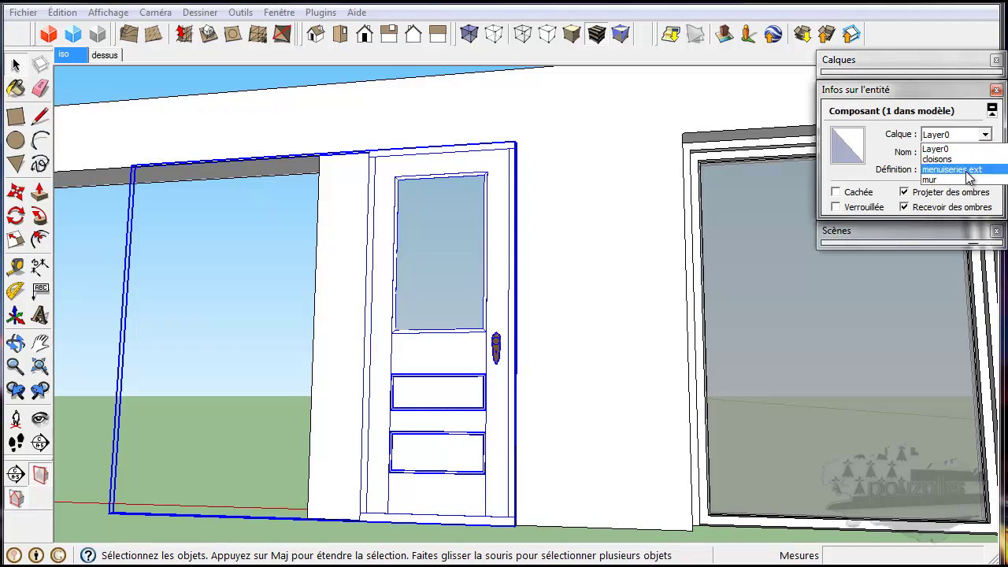
click(967, 168)
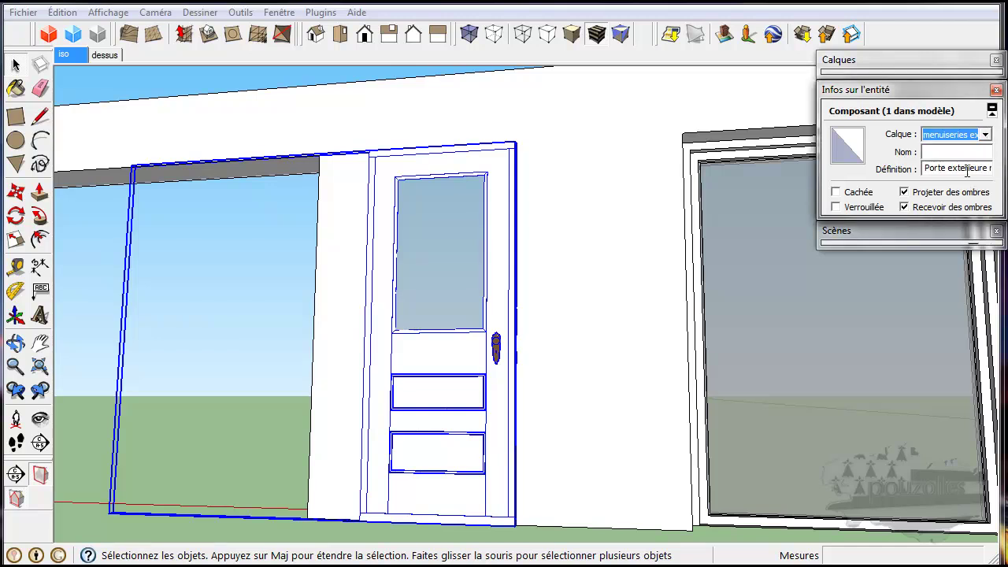
click(550, 101)
middle_drag(567, 136, 706, 224)
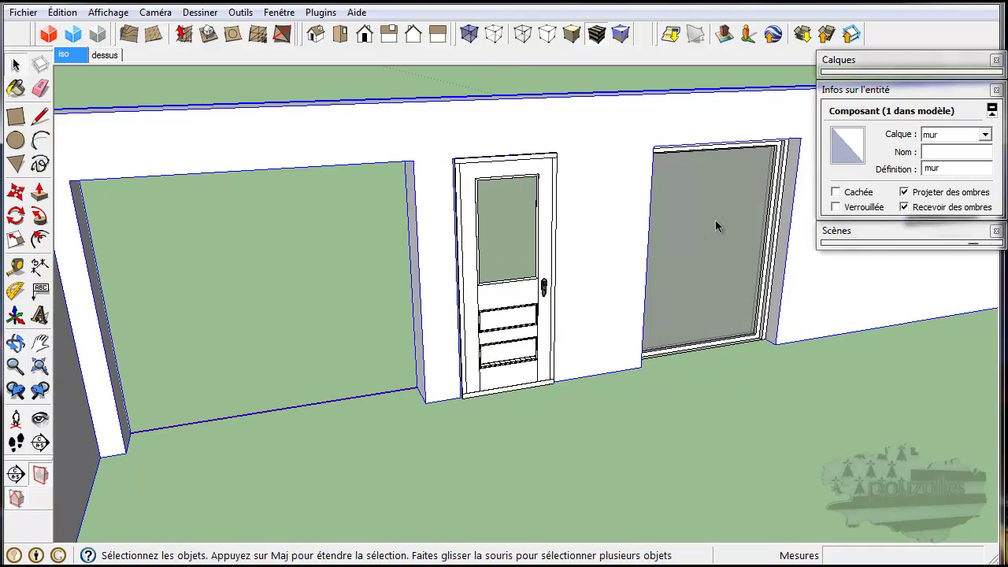
scroll(702, 227, down, 5)
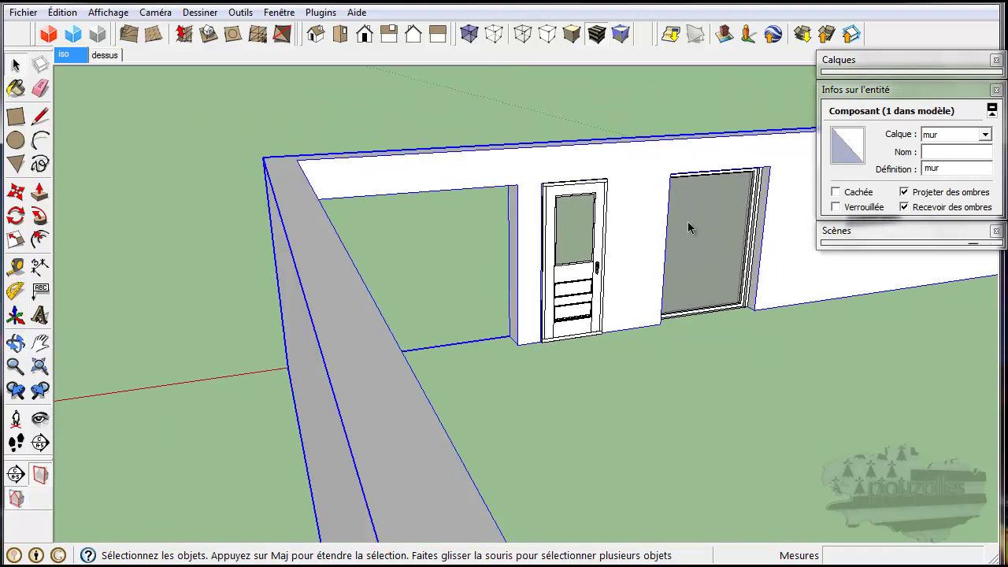
click(226, 264)
middle_drag(594, 365, 556, 394)
Search the online 3D model library for "fenetres".
click(23, 13)
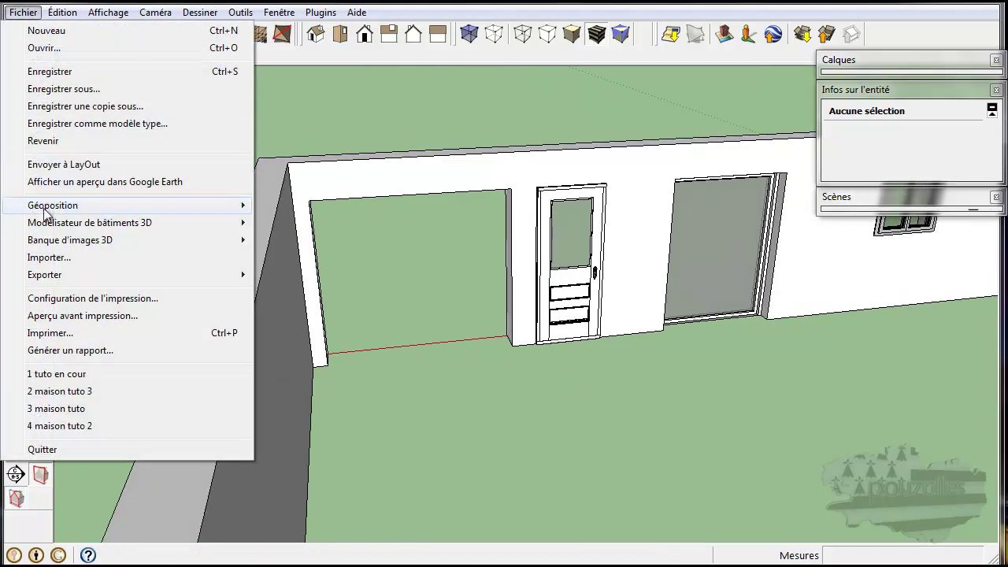
mouse_move(236, 223)
mouse_move(93, 240)
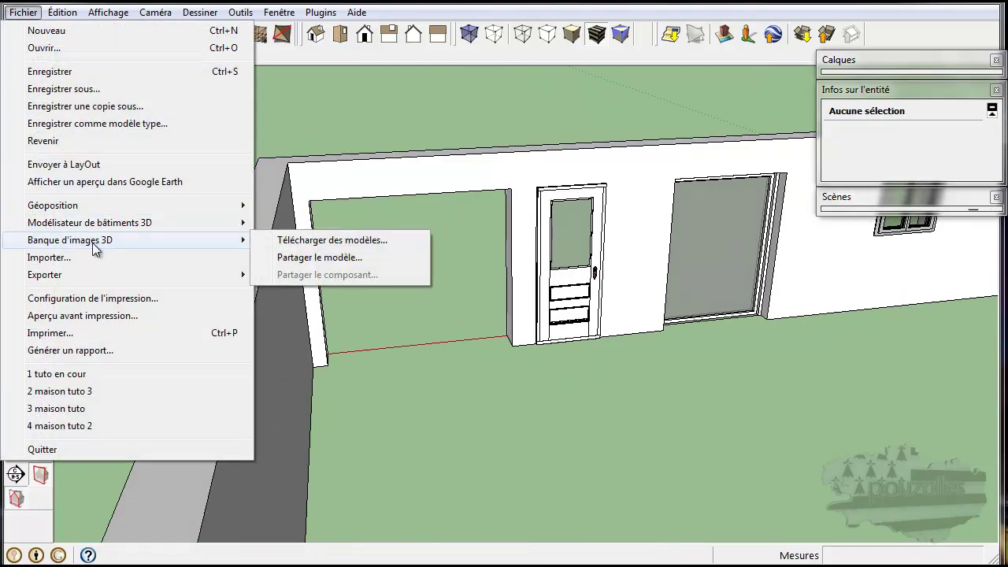
click(317, 241)
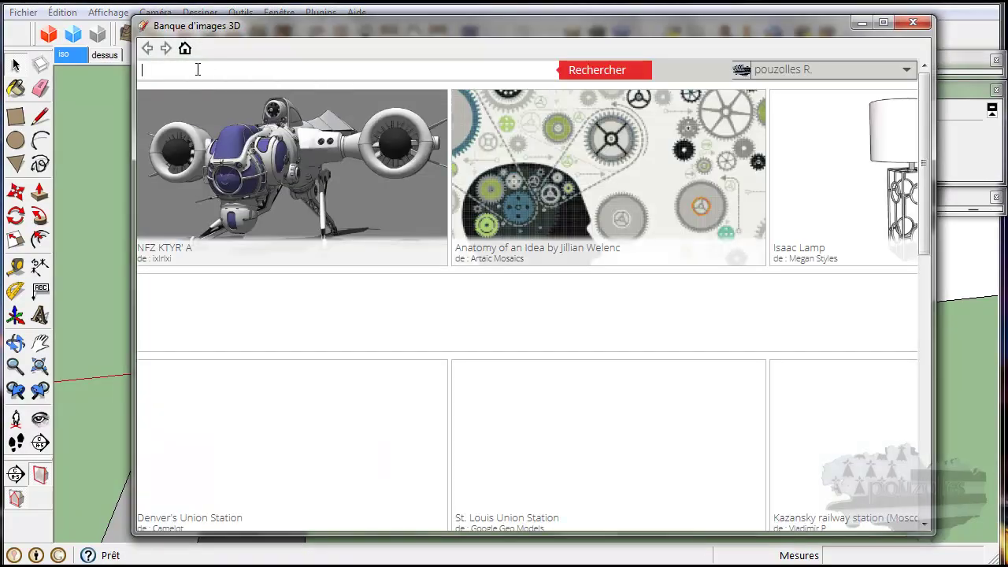
click(198, 69)
text(fenetres)
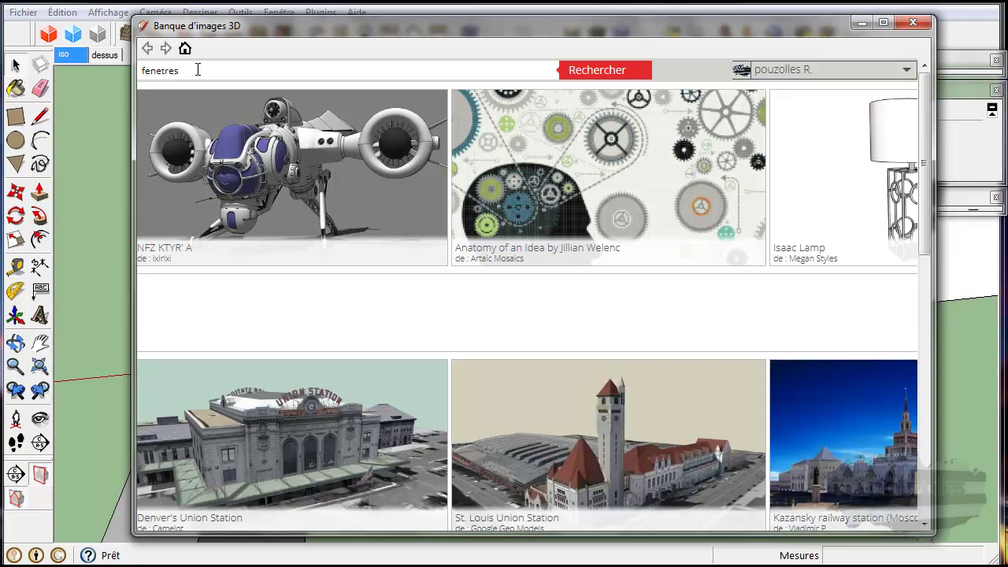
click(591, 71)
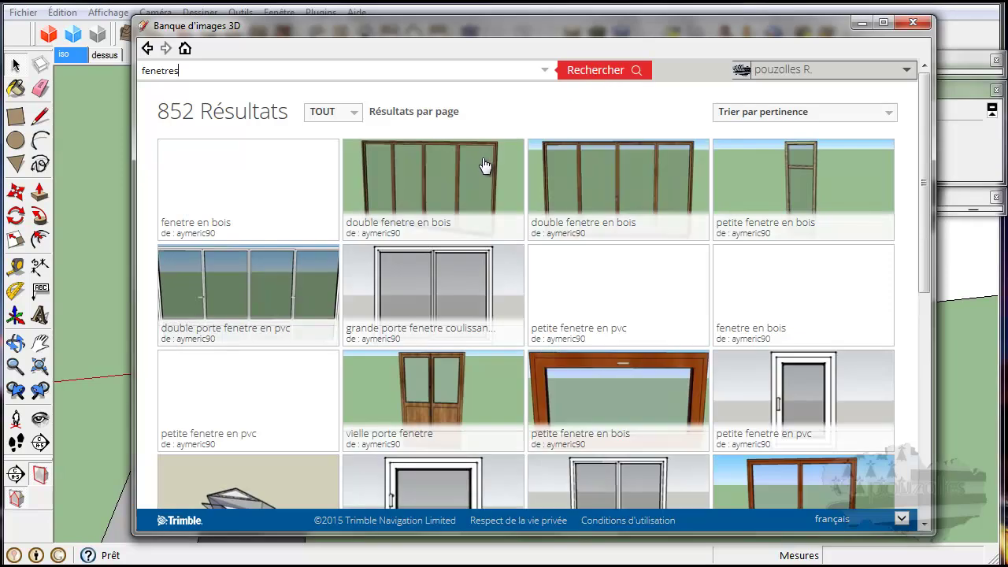
Choose the "grande porte fenetre coulissante en pvc" model and load it directly into the project.
click(426, 293)
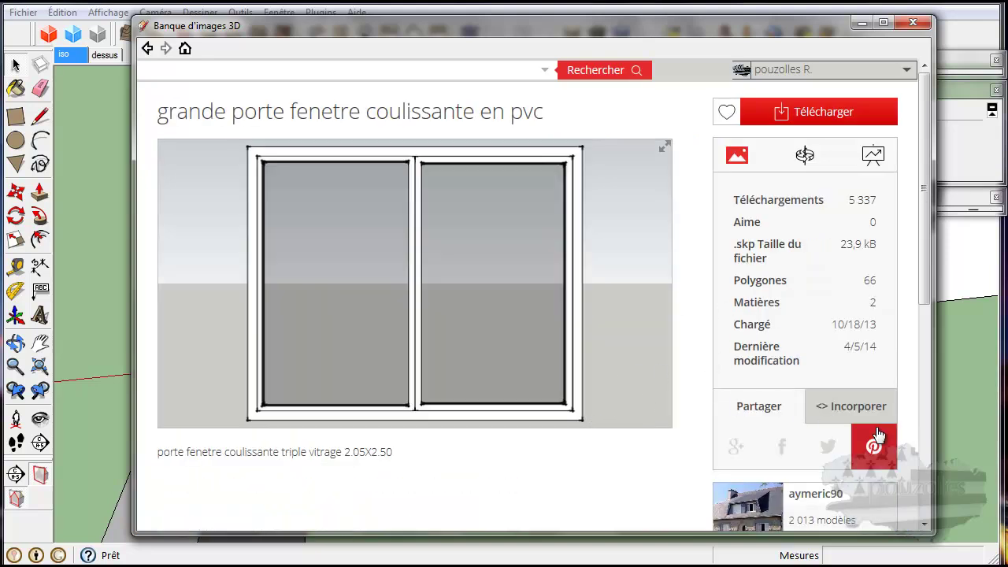
click(860, 408)
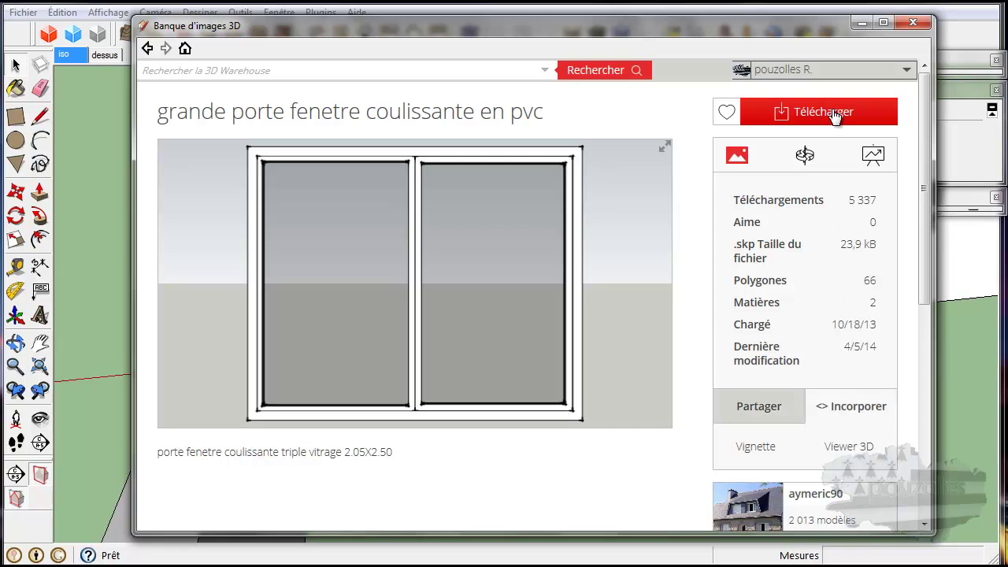
click(835, 114)
click(508, 319)
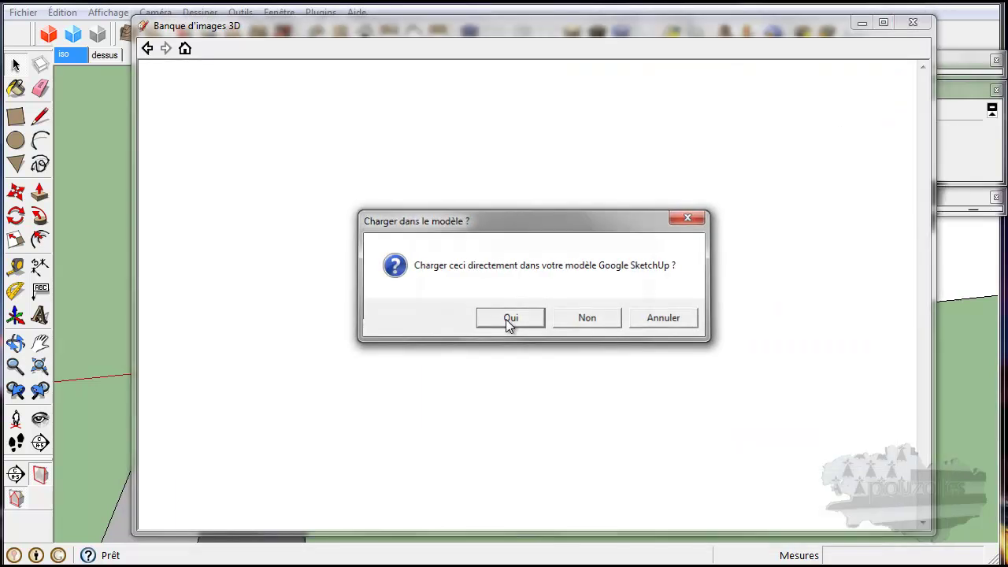
Place the sliding glazed door at the bottom corner of the large floor-level opening in the rear wall, from inside the house.
click(558, 402)
middle_drag(567, 410, 10, 266)
scroll(403, 157, up, 3)
scroll(403, 158, up, 5)
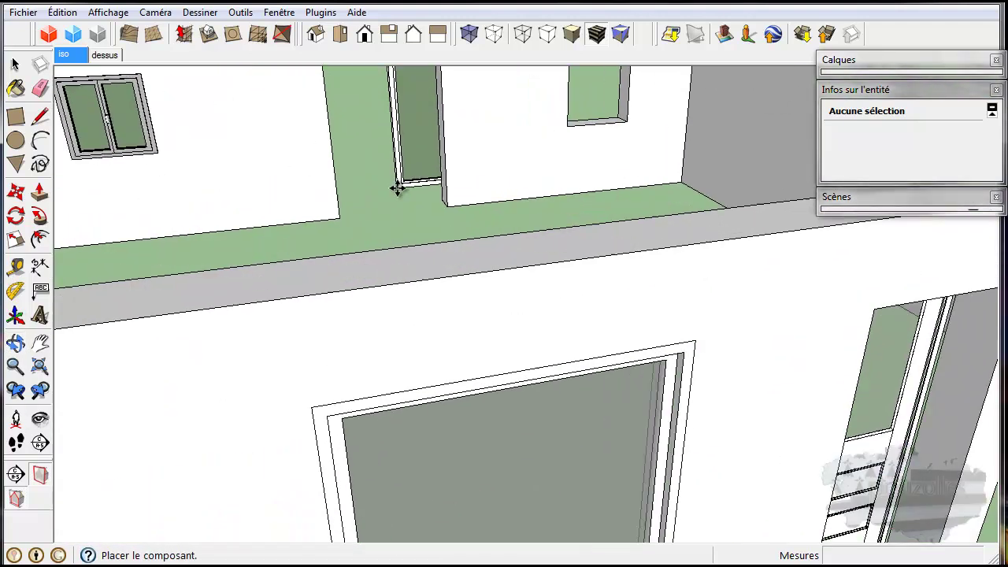
middle_click(397, 189)
scroll(382, 299, down, 6)
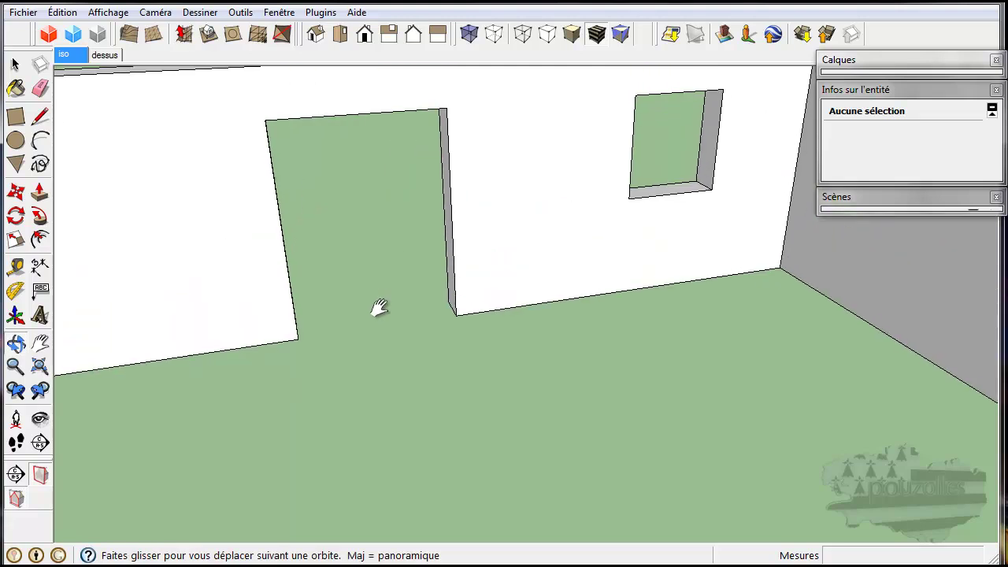
click(285, 384)
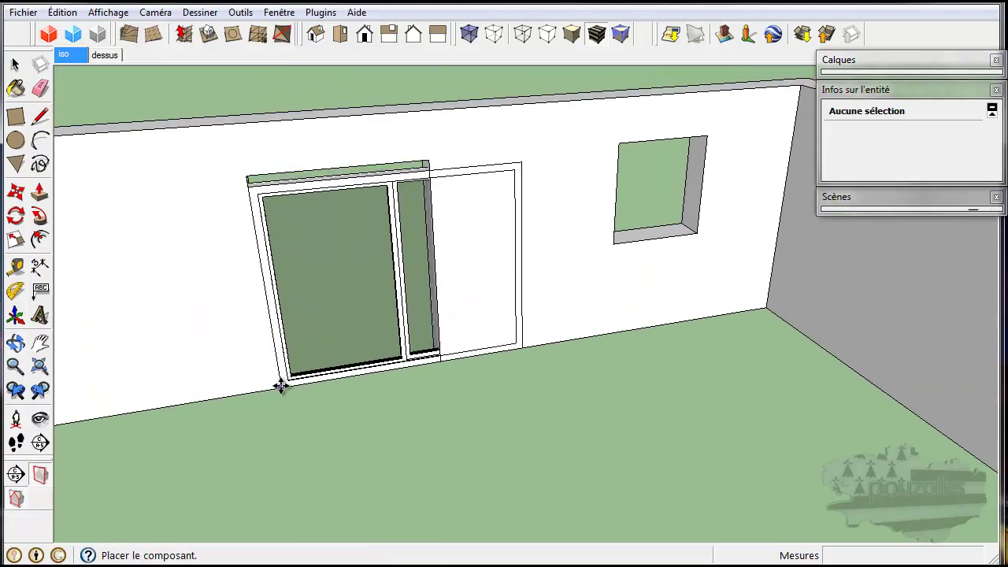
Scale the sliding glazed door's height by 1.05 and narrow it to the width of its rear wall opening.
key(m)
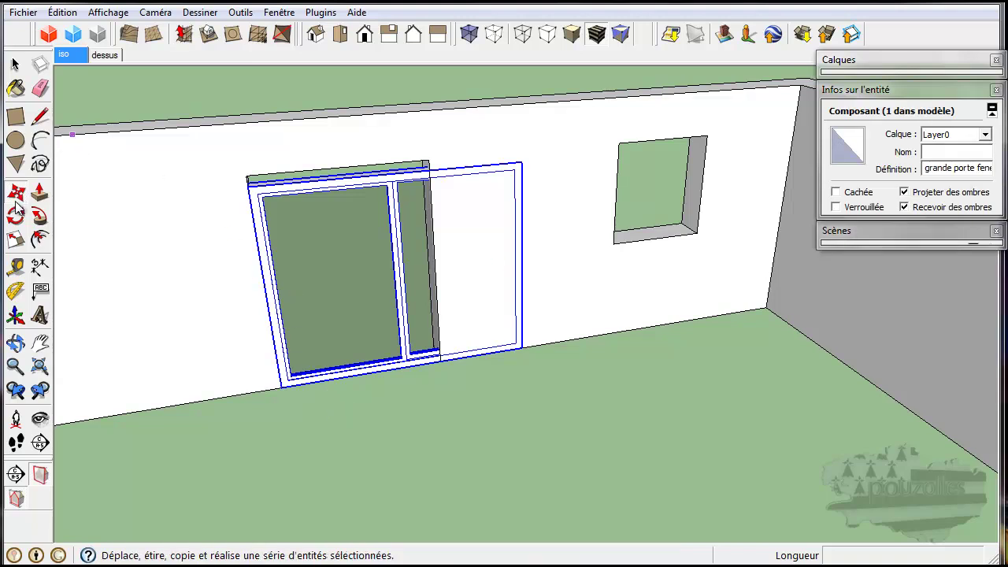
click(15, 240)
scroll(406, 157, up, 3)
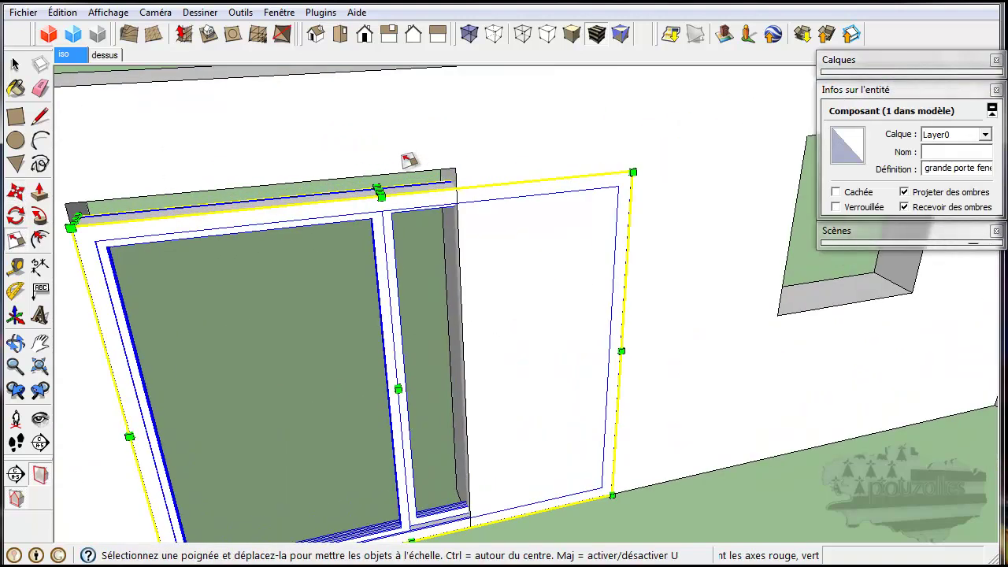
drag(368, 207, 369, 182)
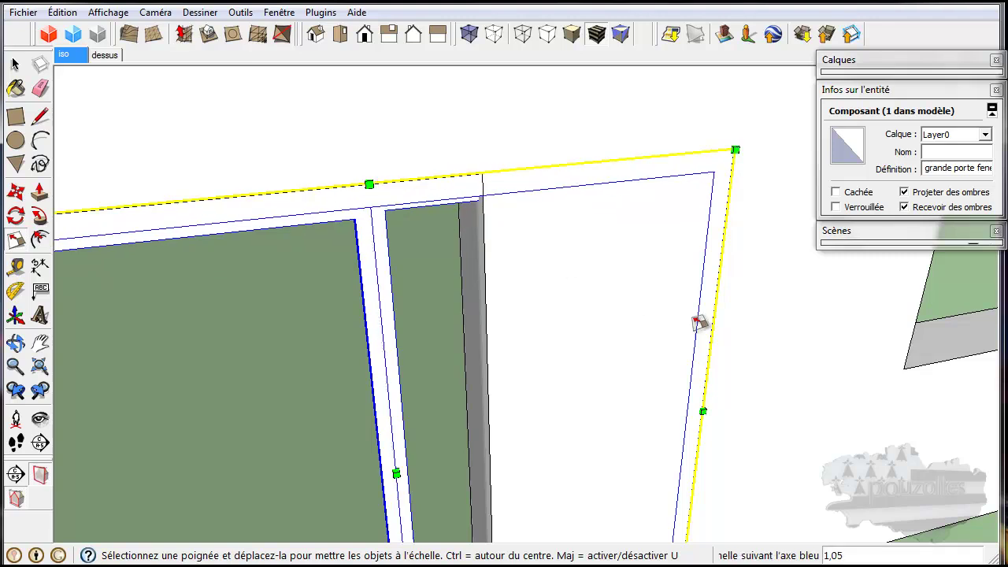
drag(691, 404, 486, 446)
scroll(538, 419, down, 5)
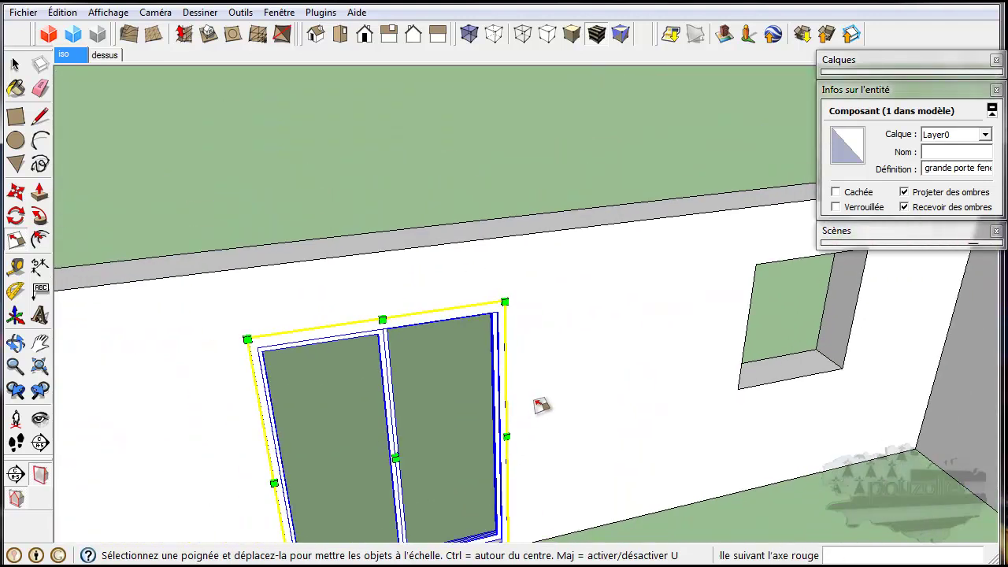
mouse_move(596, 477)
middle_down()
mouse_move(575, 412)
mouse_move(577, 373)
middle_up()
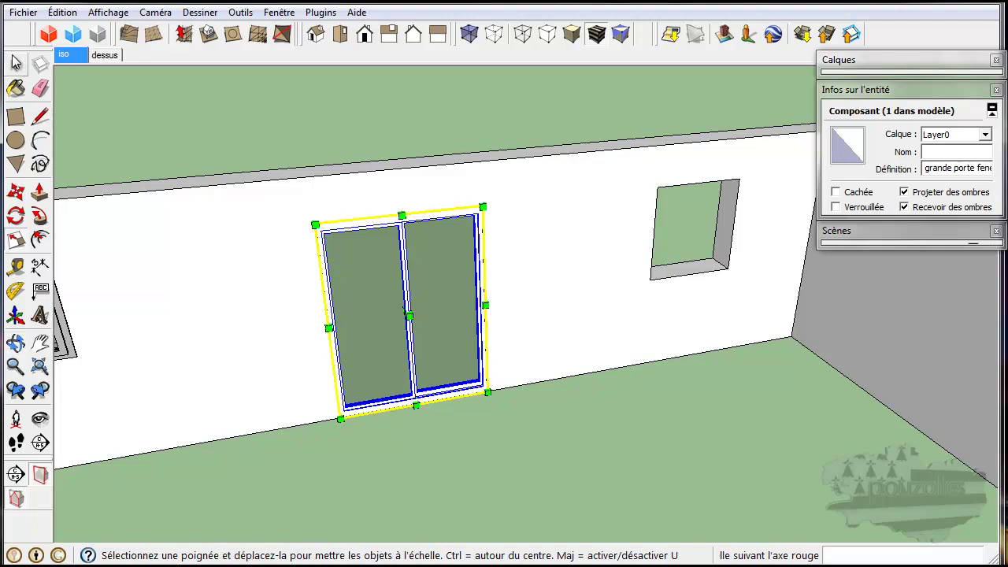
Assign the sliding glazed door in the rear wall to the "menuiseries ext" layer and clear the selection.
click(16, 63)
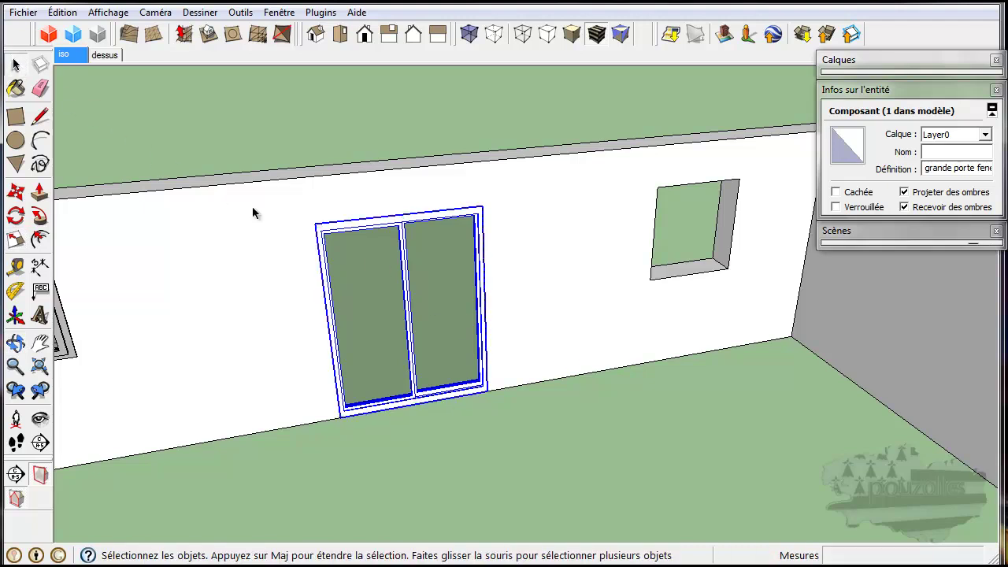
click(949, 134)
click(962, 185)
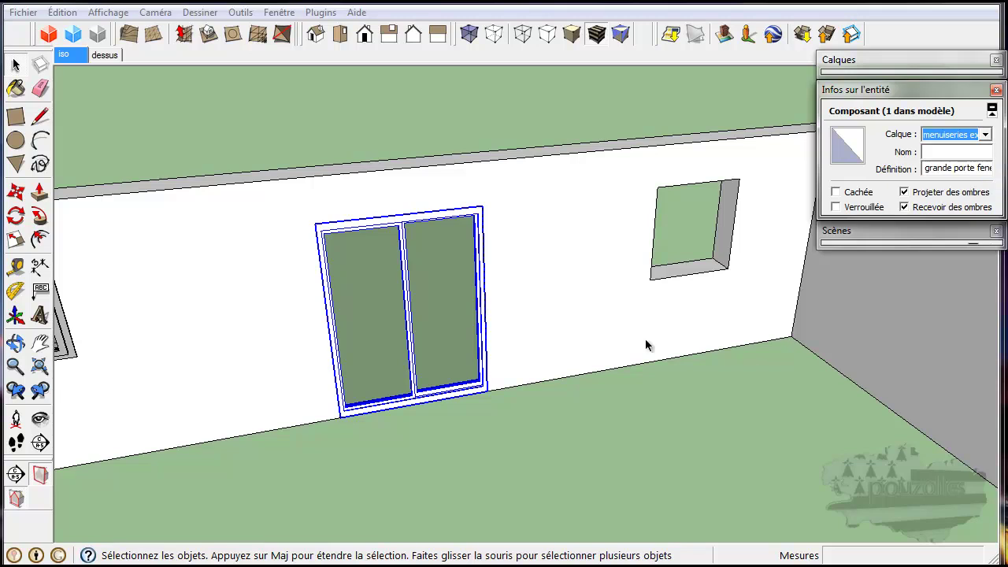
click(592, 409)
Move the front wall's large glazed door out of its opening, about 7.20 m away, past the garage end of the house.
scroll(595, 408, down, 3)
middle_drag(594, 409, 551, 306)
scroll(551, 305, down, 1)
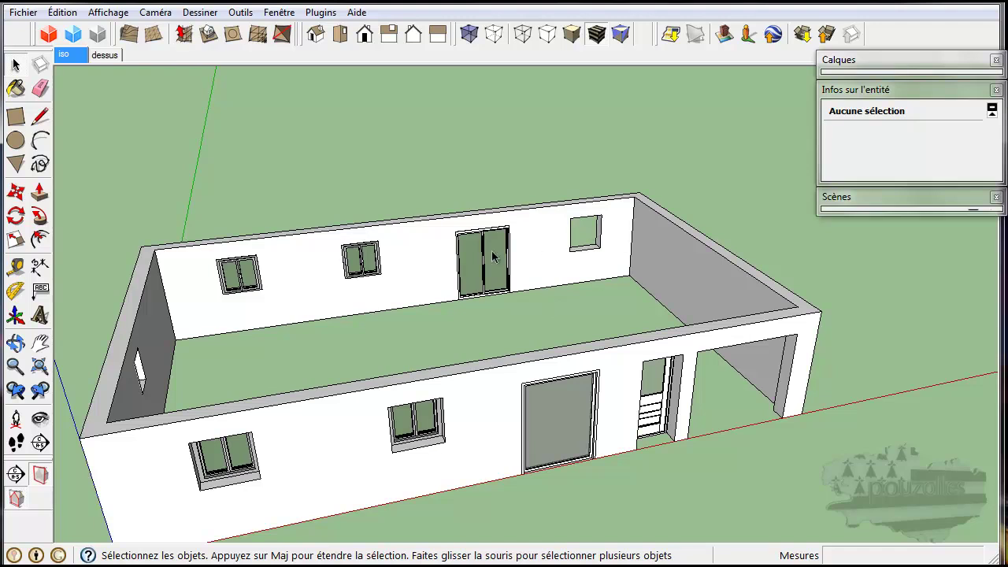
middle_drag(682, 506, 626, 476)
click(541, 445)
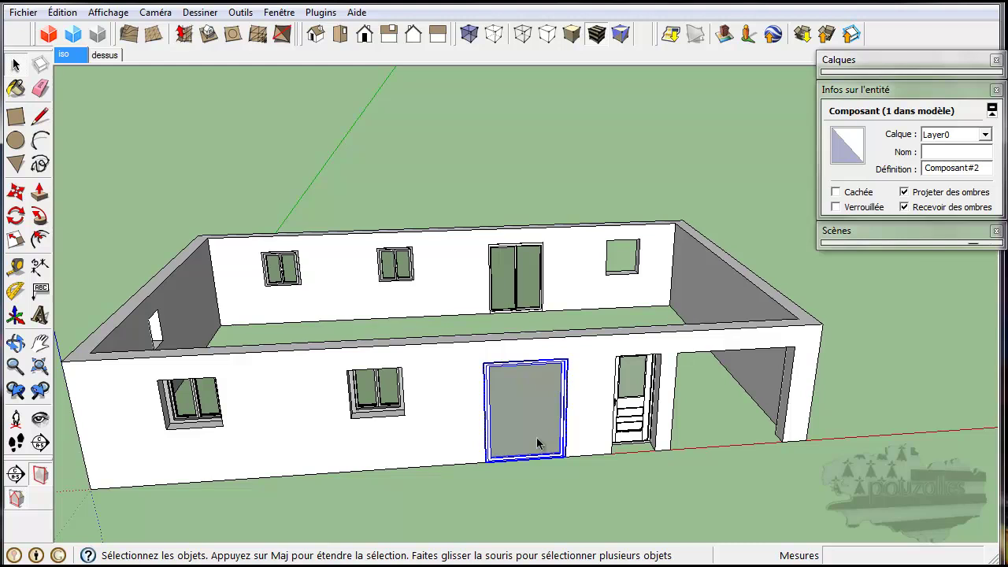
click(16, 196)
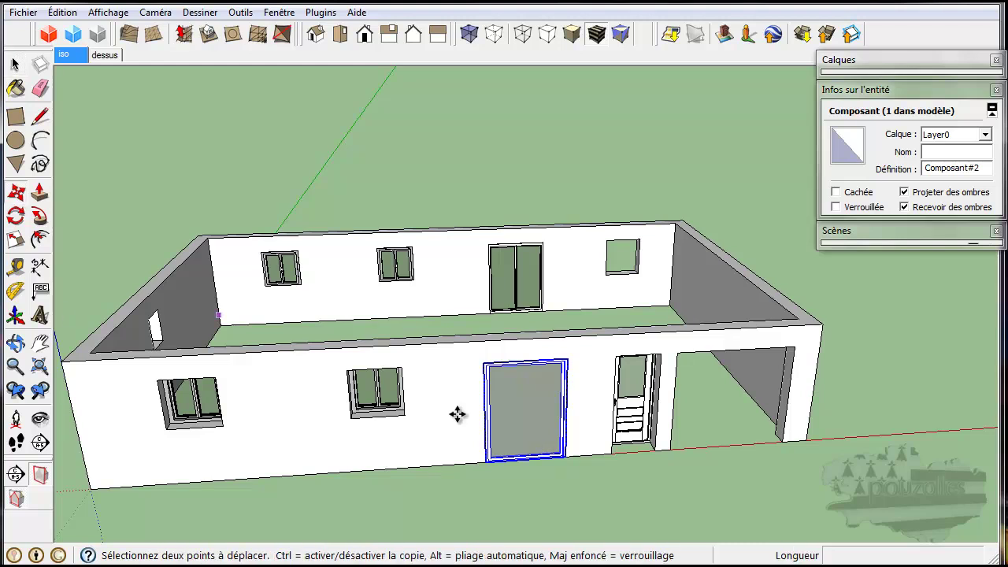
click(572, 460)
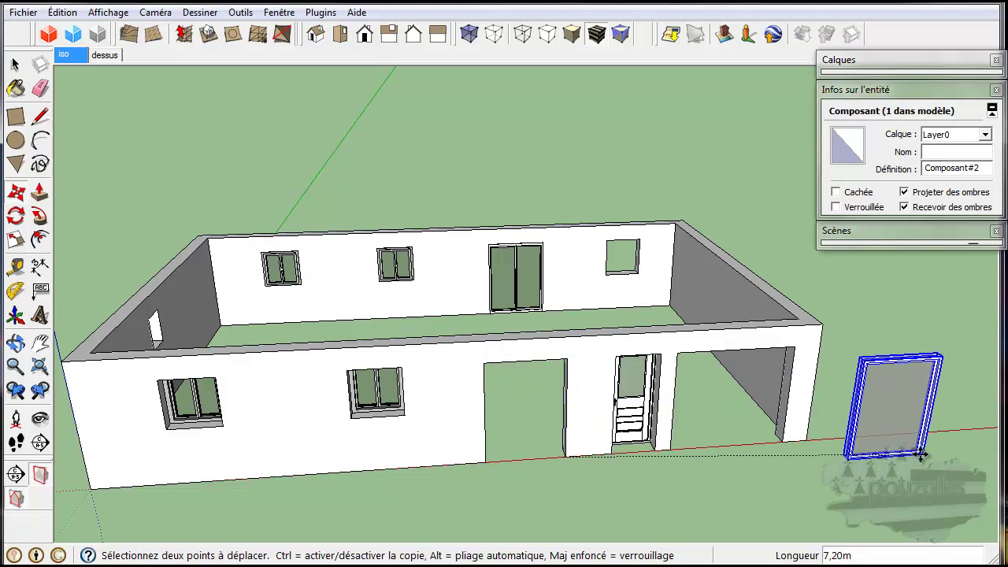
click(922, 454)
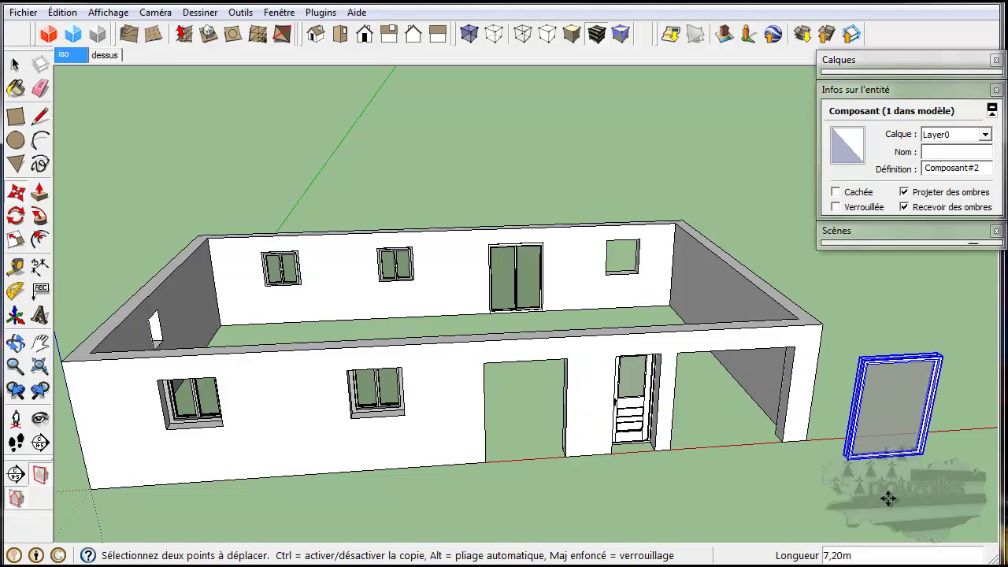
Delete the old glazed door outside the house and copy the rear wall's sliding glazed door to the front wall's large opening.
key(Delete)
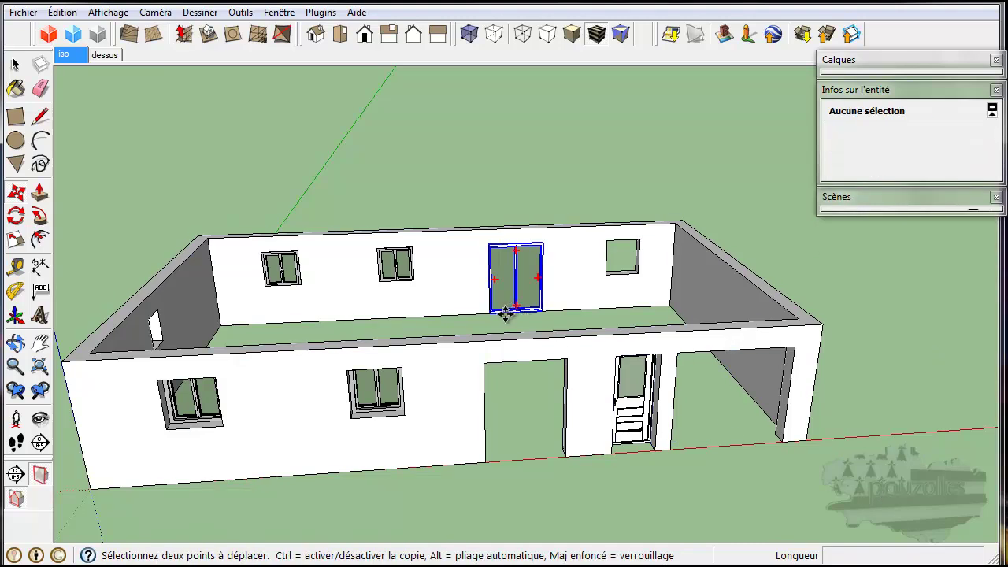
scroll(532, 315, up, 8)
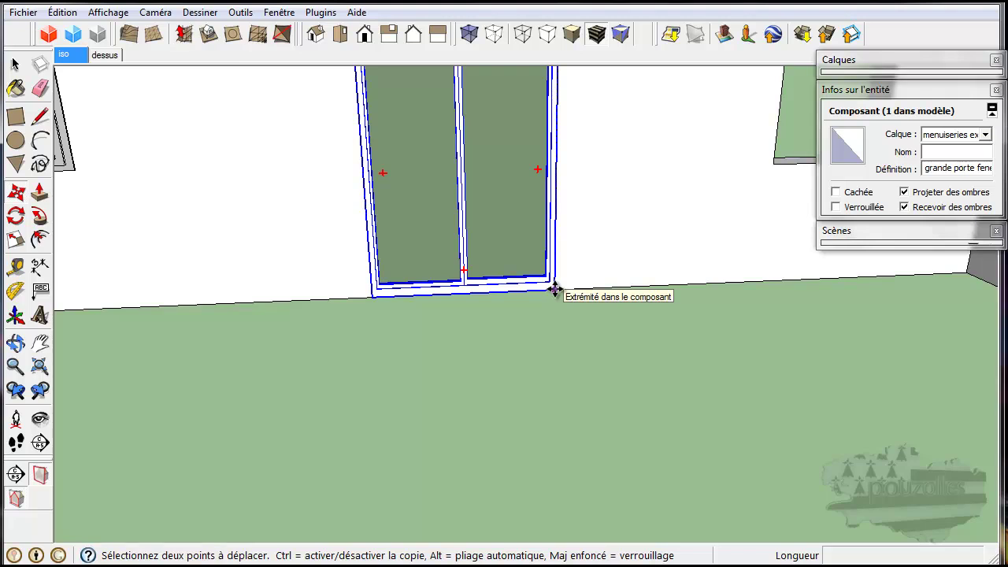
click(554, 289)
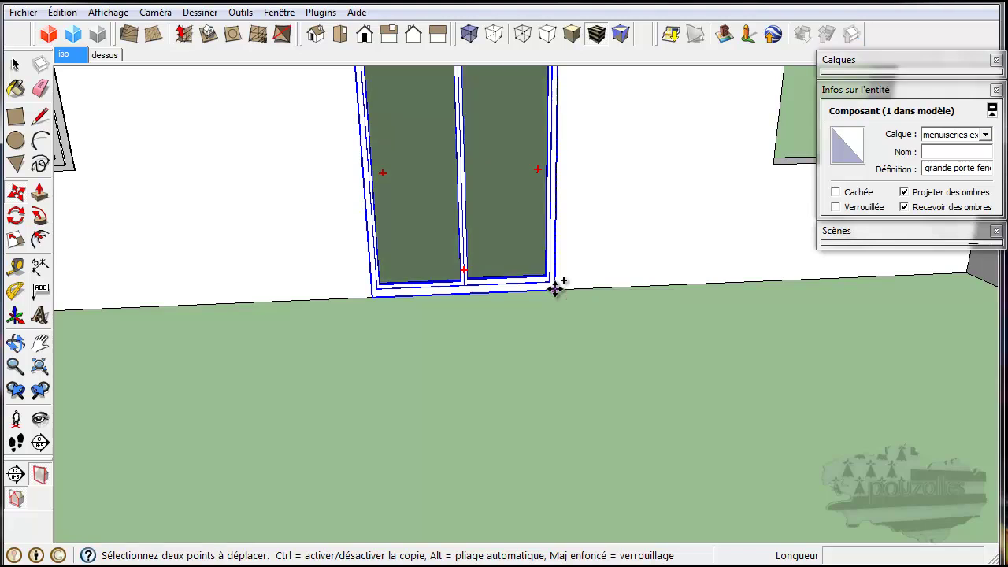
scroll(575, 409, down, 8)
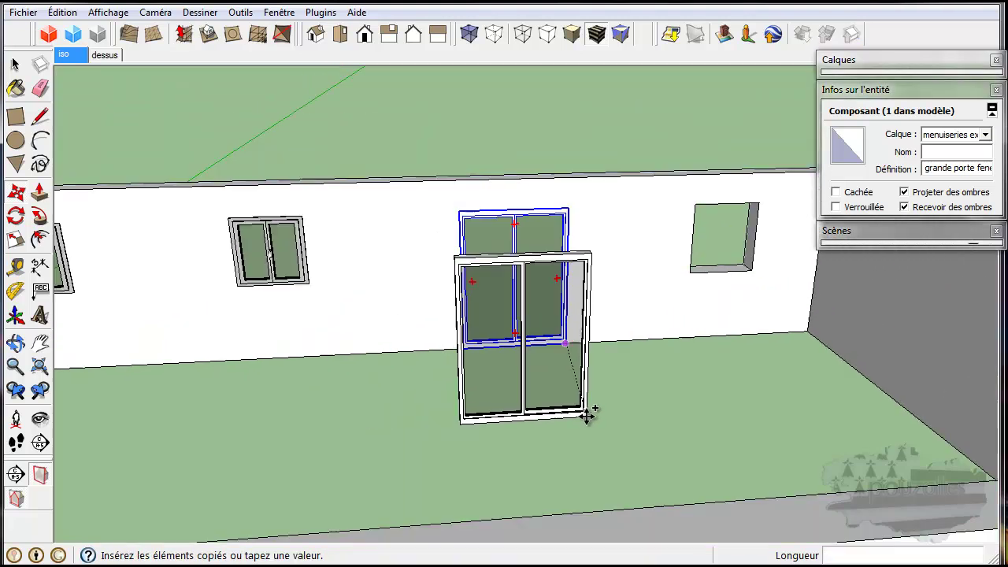
scroll(587, 422, down, 3)
shift+middle_drag(613, 500, 598, 363)
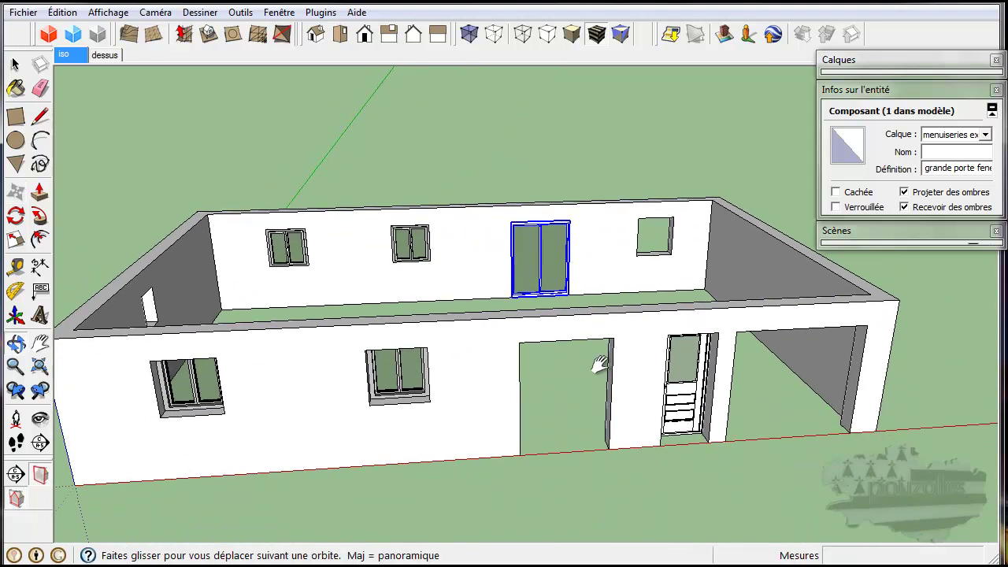
click(607, 449)
Move the copied sliding door about 0.22 m through the front wall's thickness to the opening's inner bottom corner.
middle_drag(606, 449, 213, 465)
middle_drag(549, 301, 248, 358)
scroll(371, 307, up, 2)
scroll(370, 307, up, 5)
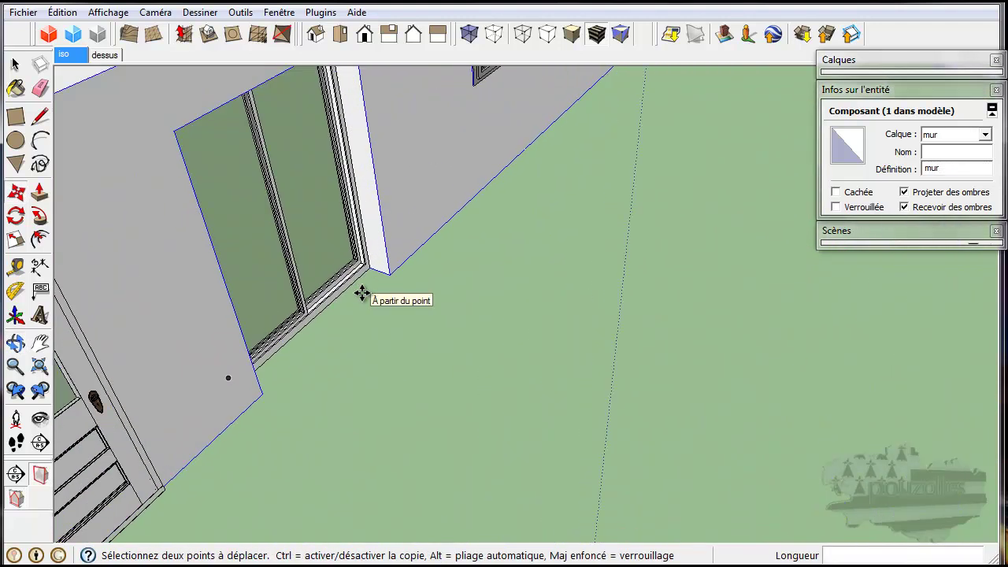
click(372, 261)
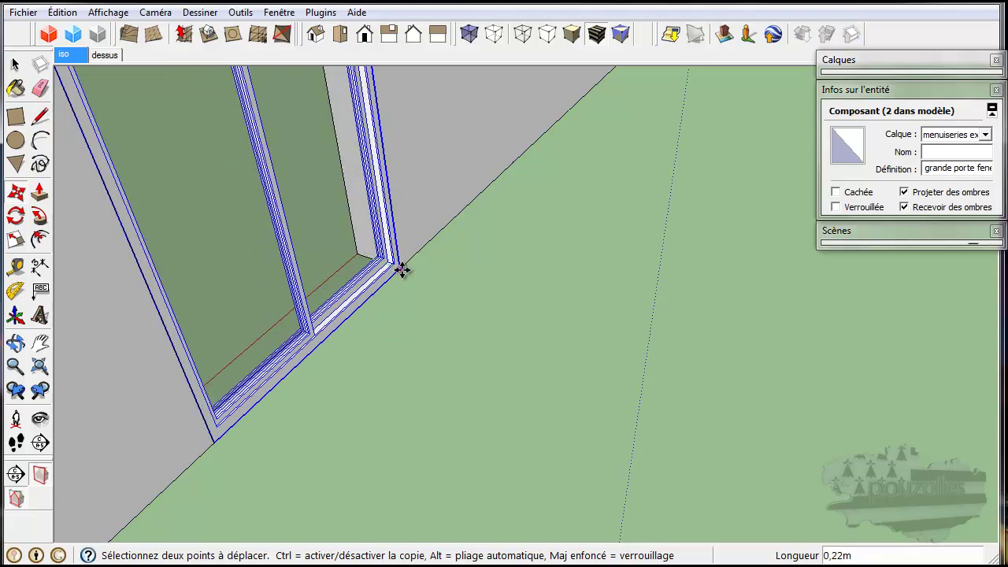
click(400, 269)
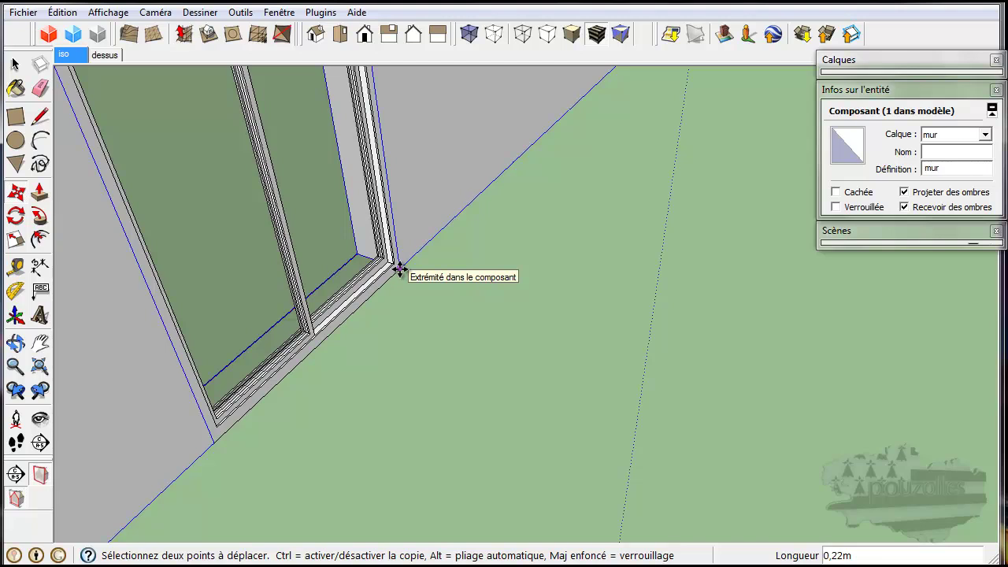
Shift the front wall's sliding glazed door 0.01 m along the green axis towards the interior.
click(396, 273)
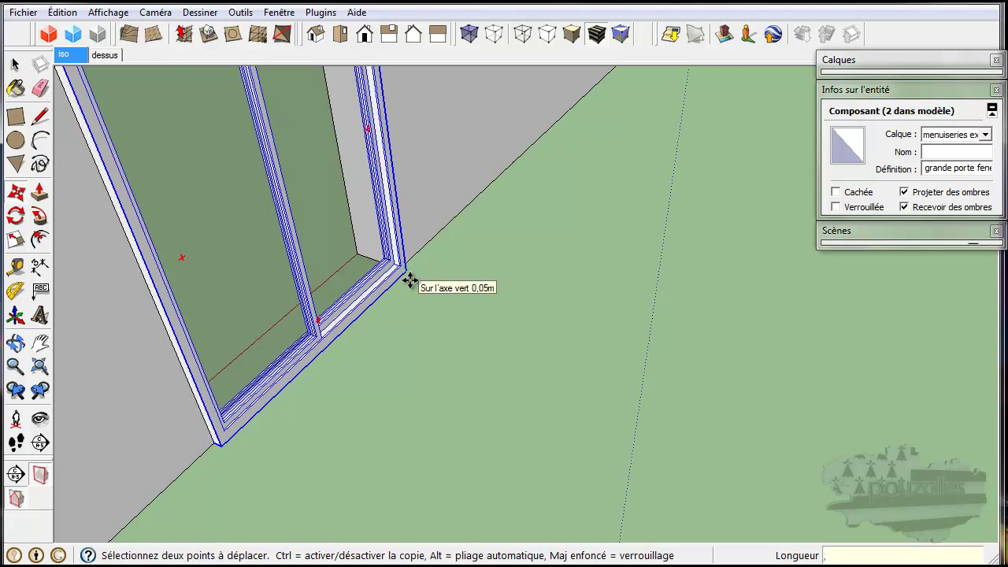
key(Return)
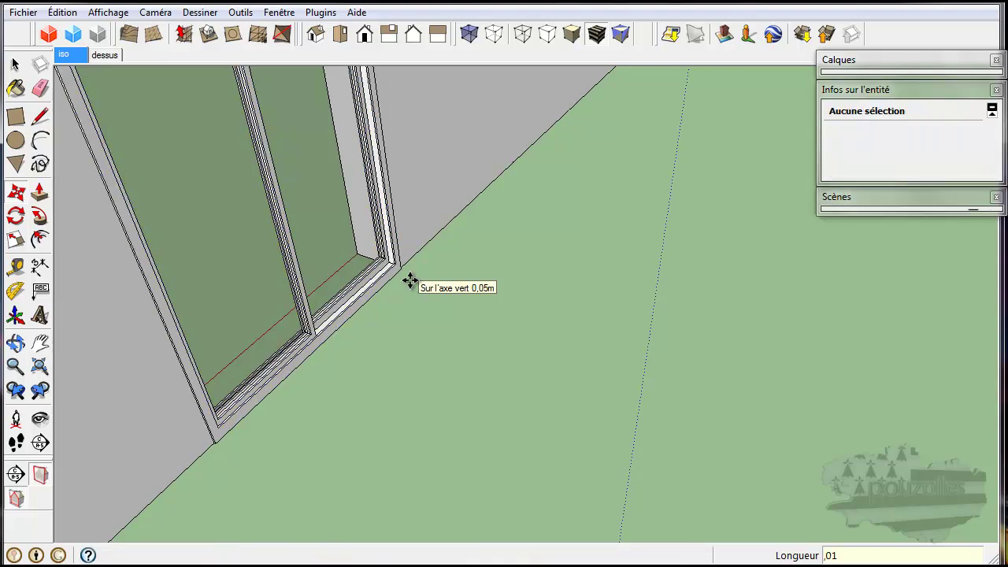
scroll(450, 428, down, 5)
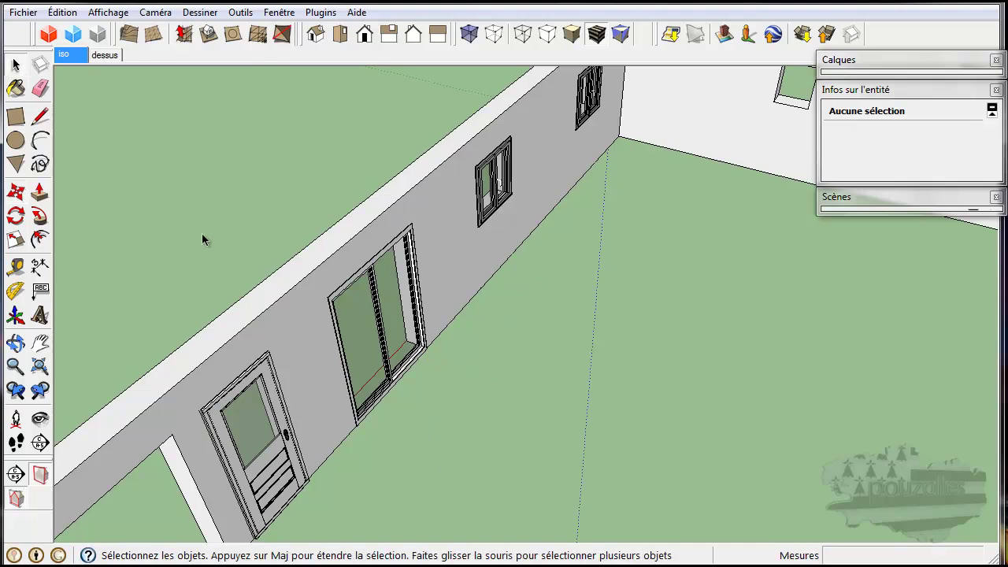
middle_drag(481, 386, 964, 377)
middle_drag(424, 445, 552, 433)
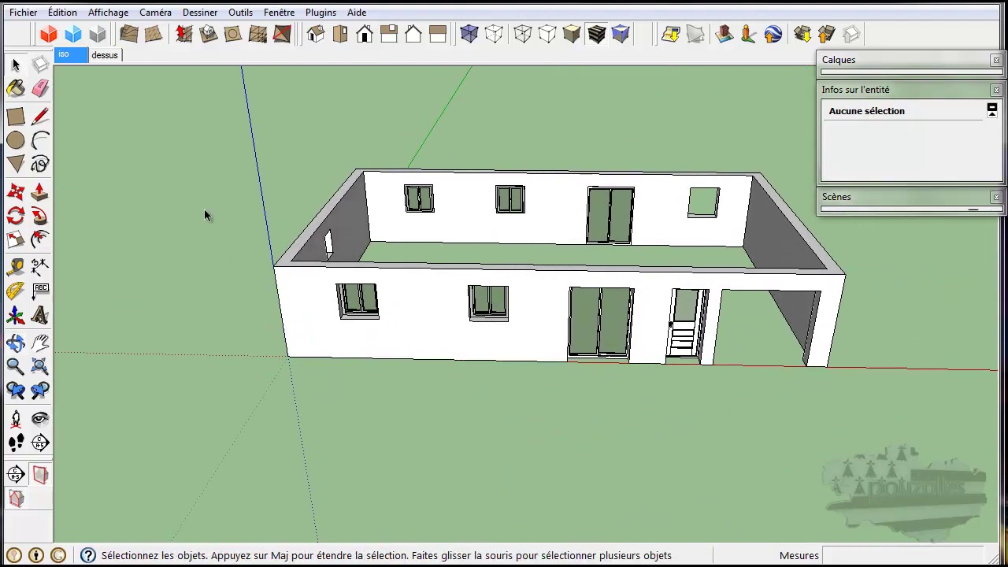
Search the online 3D model library for "porte de garage".
click(26, 13)
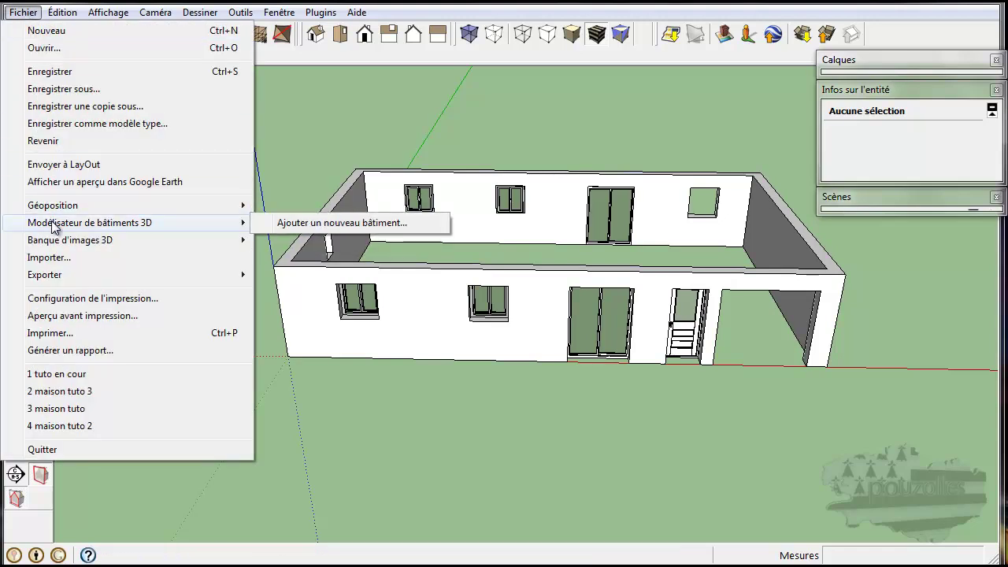
mouse_move(63, 240)
click(345, 246)
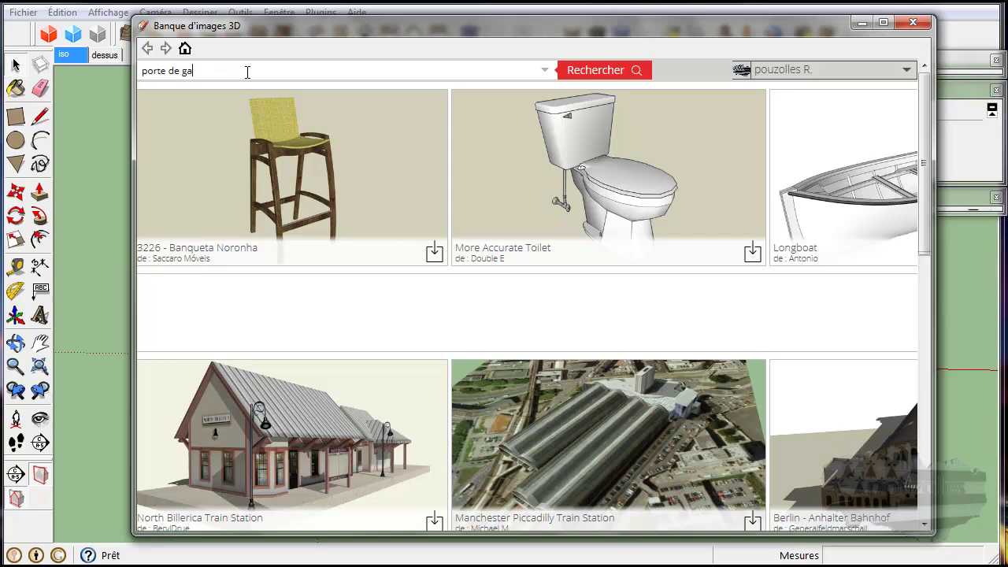
text(rage)
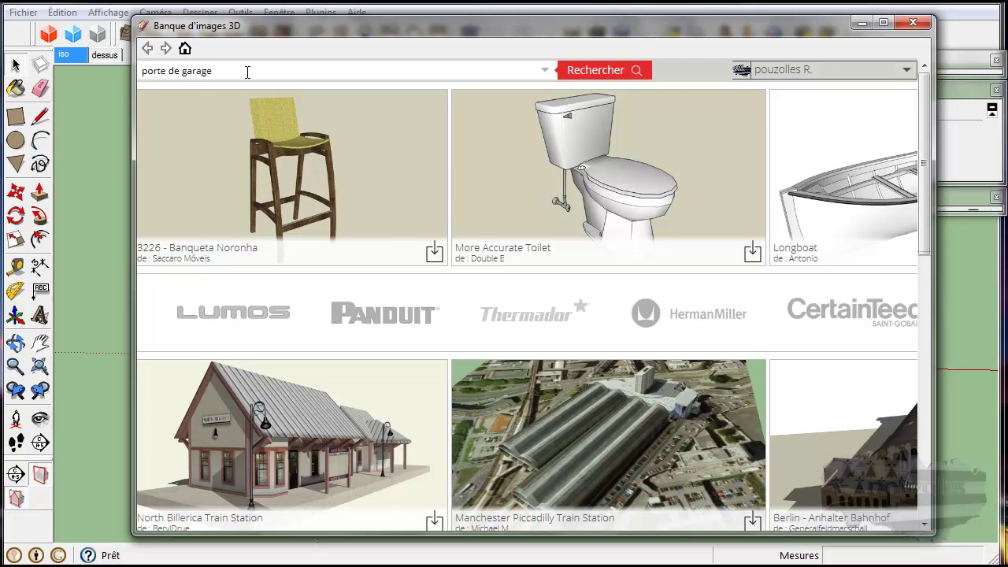
click(611, 70)
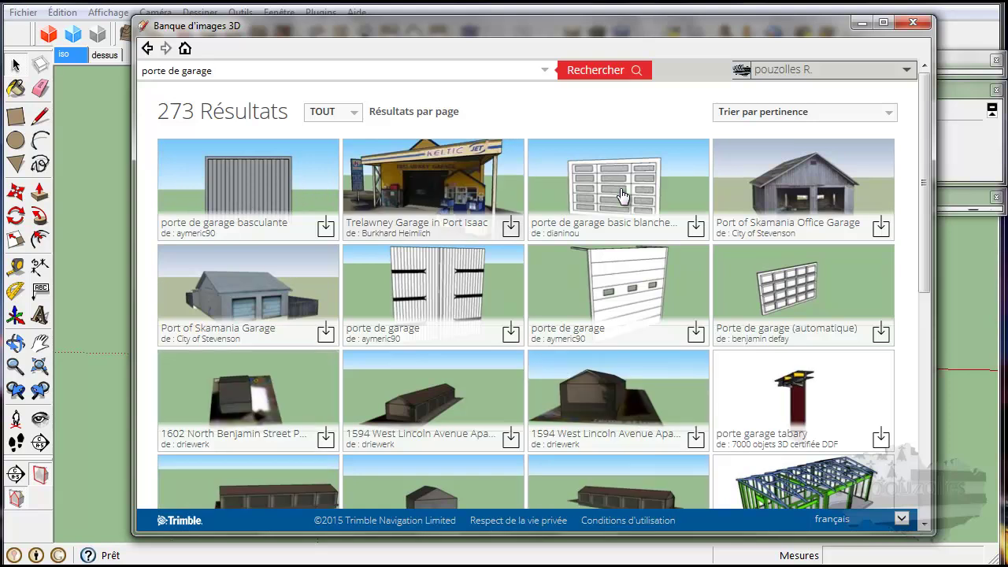
Load the "porte de garage" model with horizontal panels and three small windows, and place it in front of the garage opening.
click(626, 282)
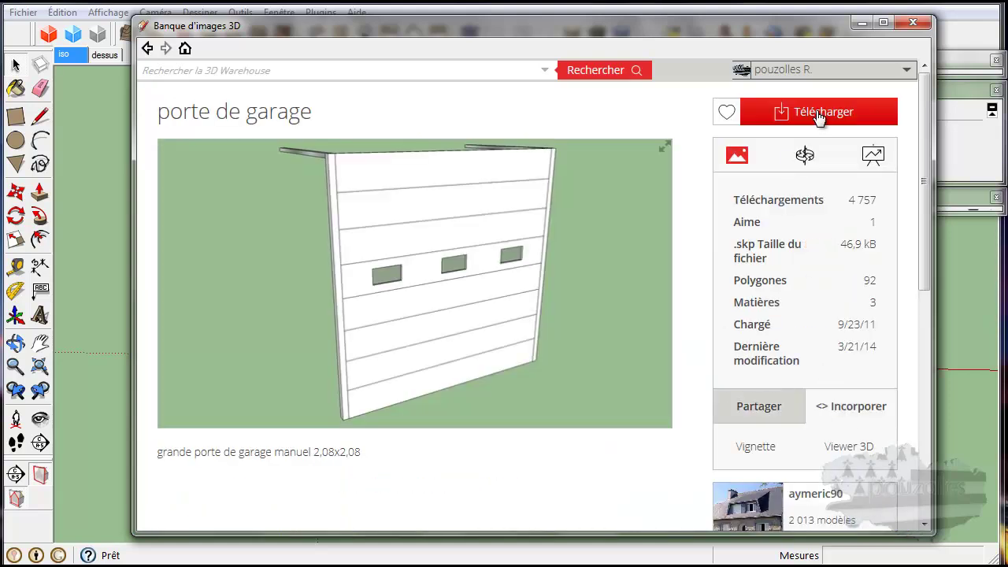
click(819, 114)
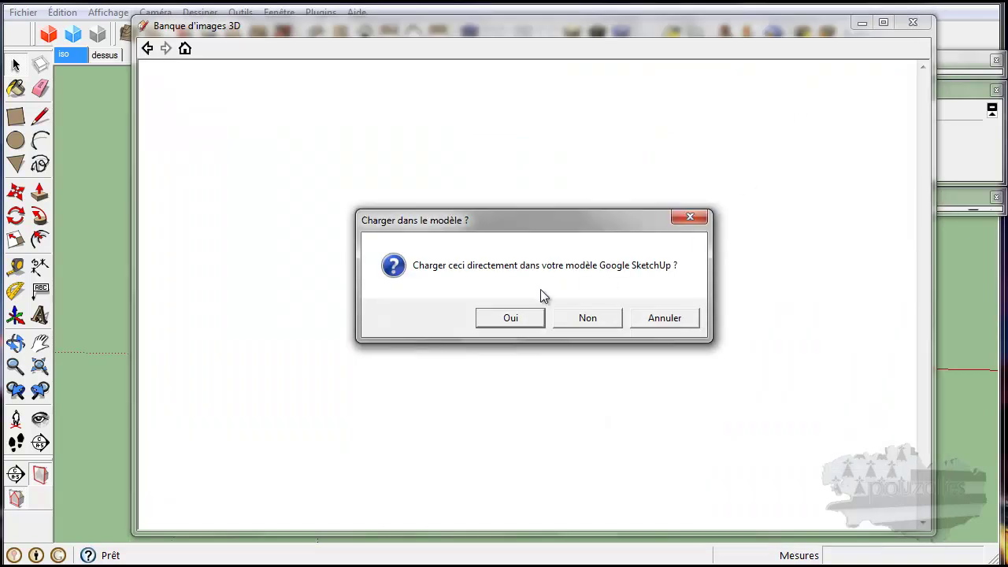
click(510, 317)
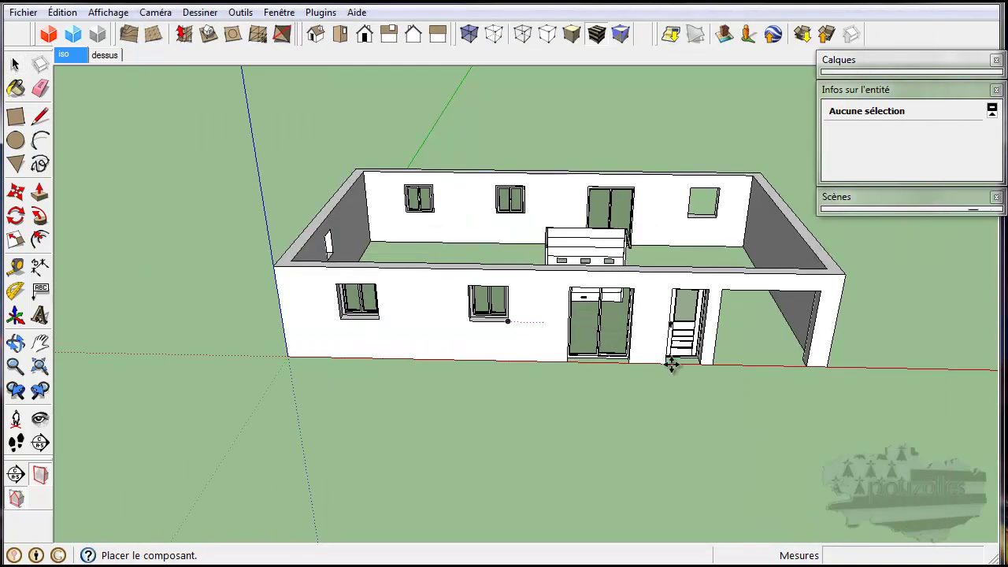
click(728, 421)
Rotate the garage door 180° about its bottom corner on the ground plane so its rails point into the house.
middle_drag(783, 418, 671, 350)
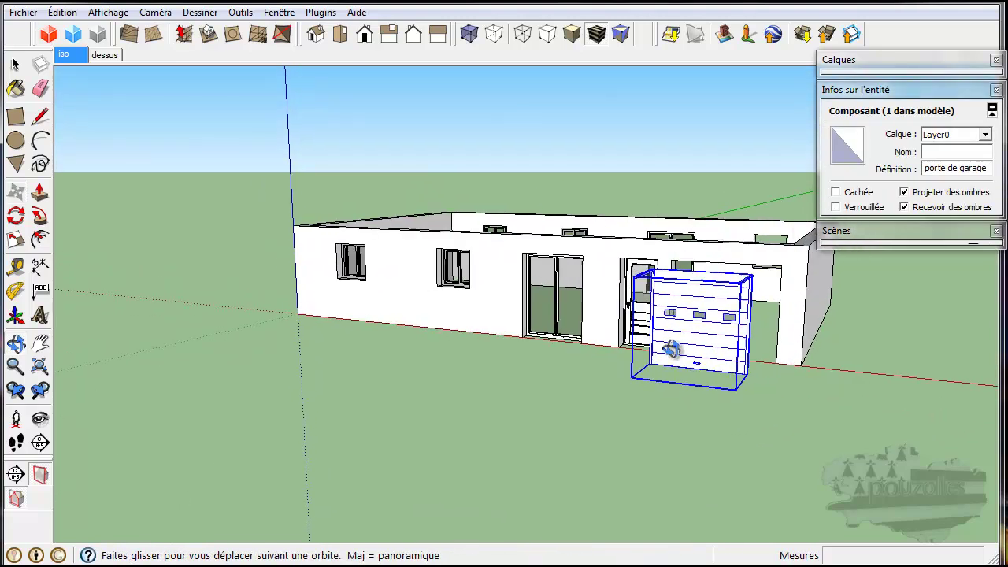
key(m)
scroll(684, 349, up, 5)
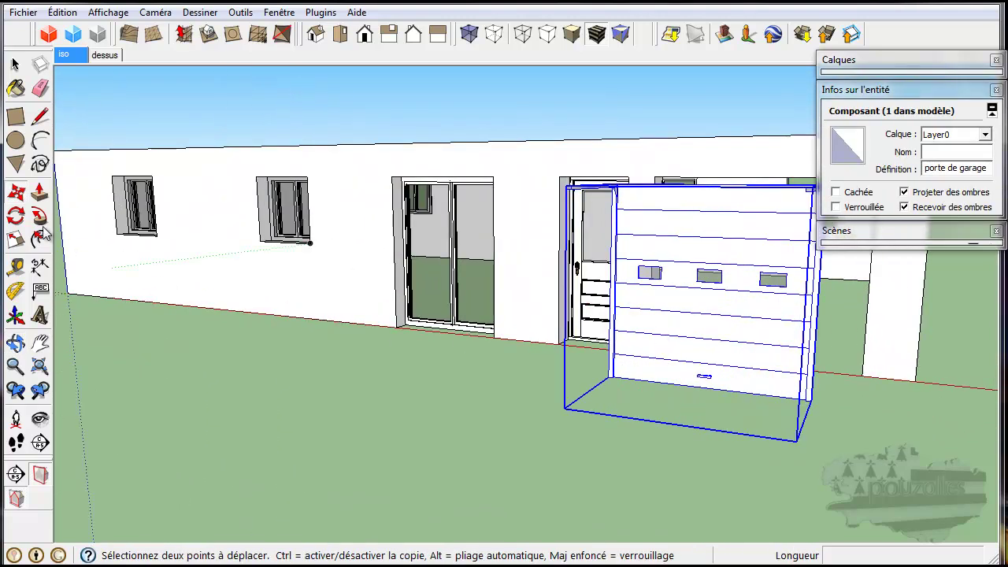
click(17, 217)
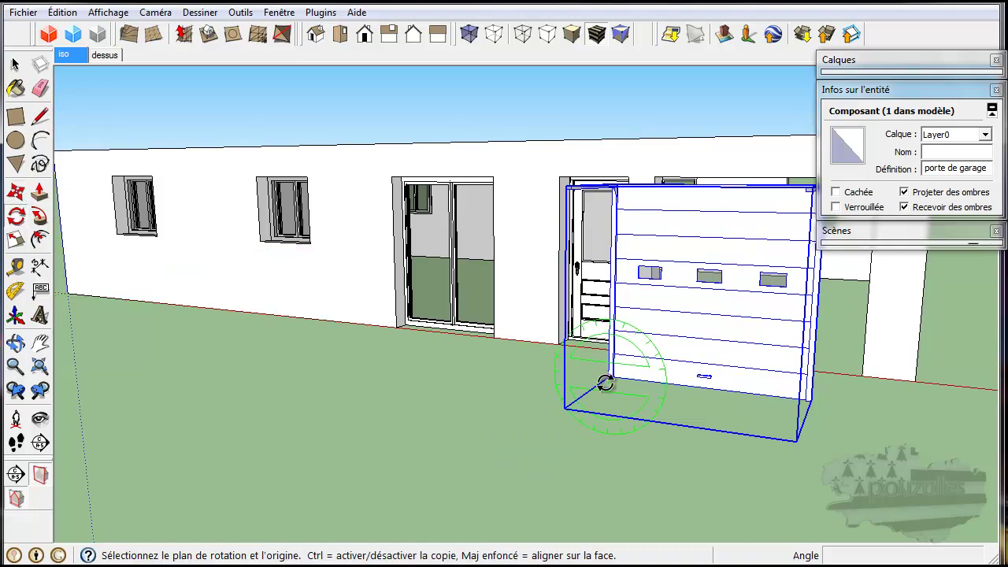
scroll(598, 386, up, 4)
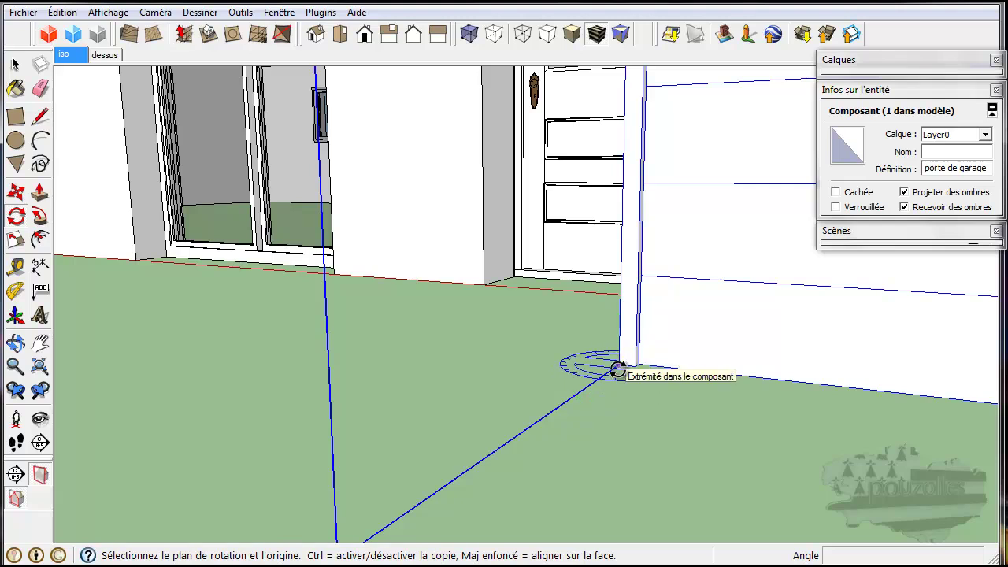
click(617, 370)
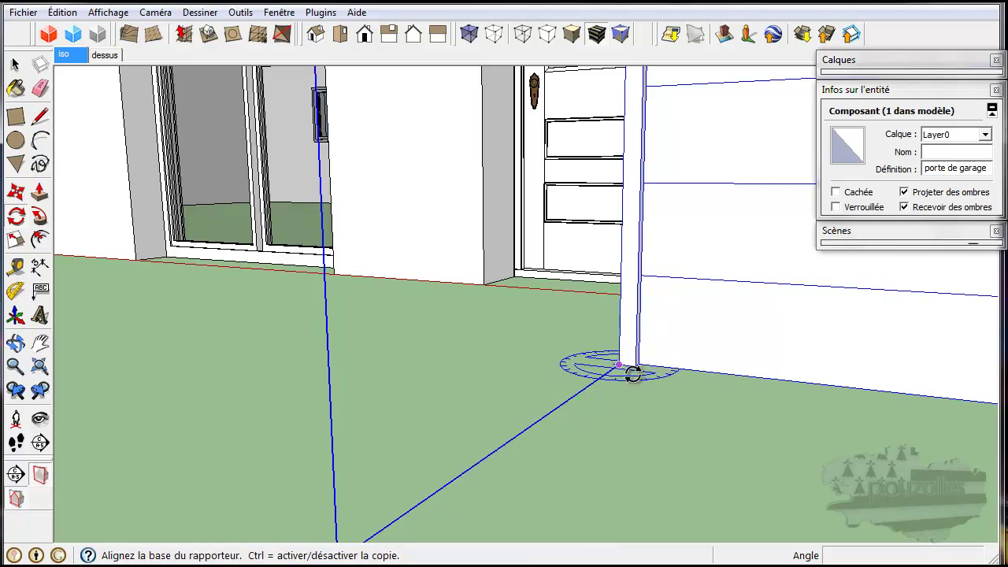
middle_drag(798, 434, 260, 398)
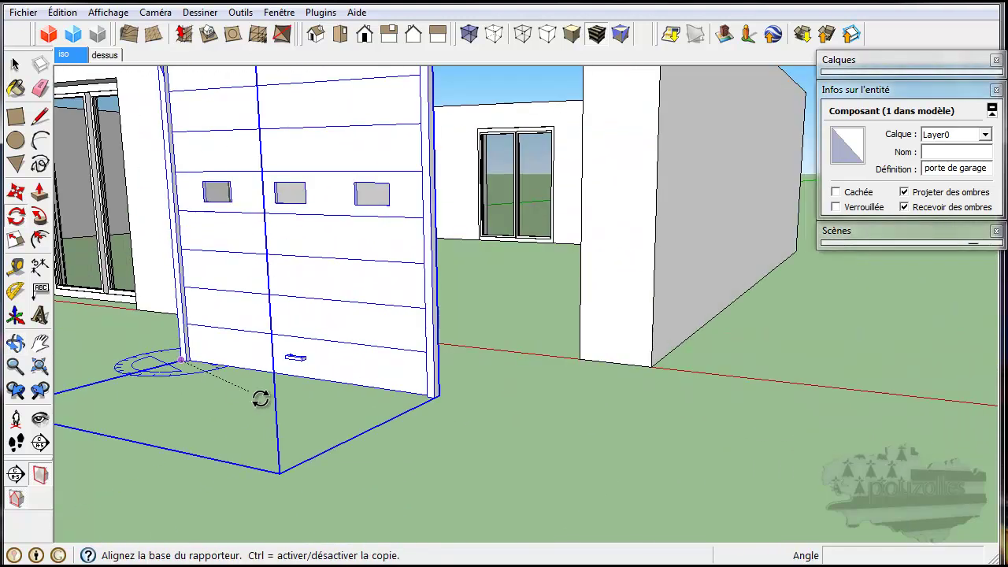
click(433, 400)
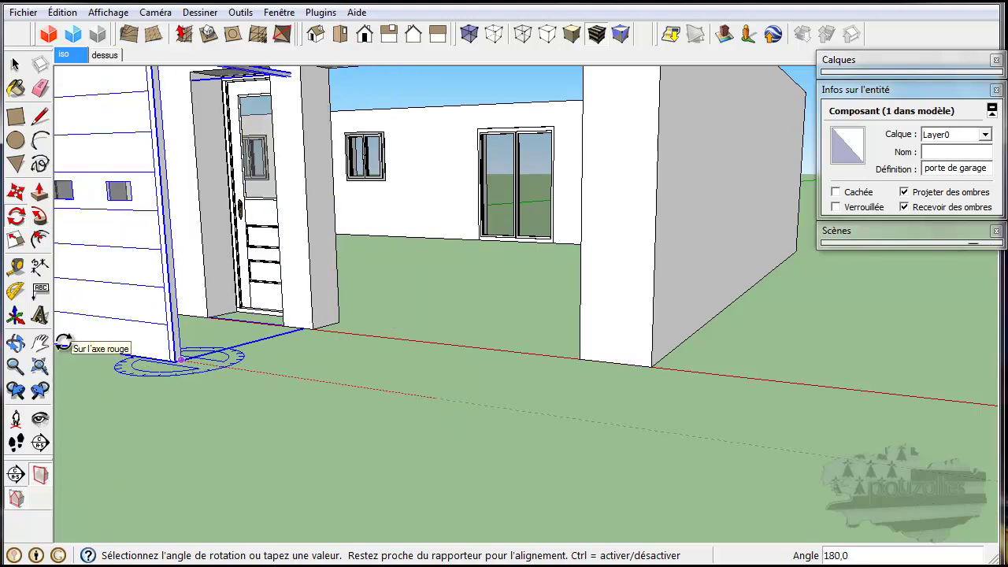
click(129, 381)
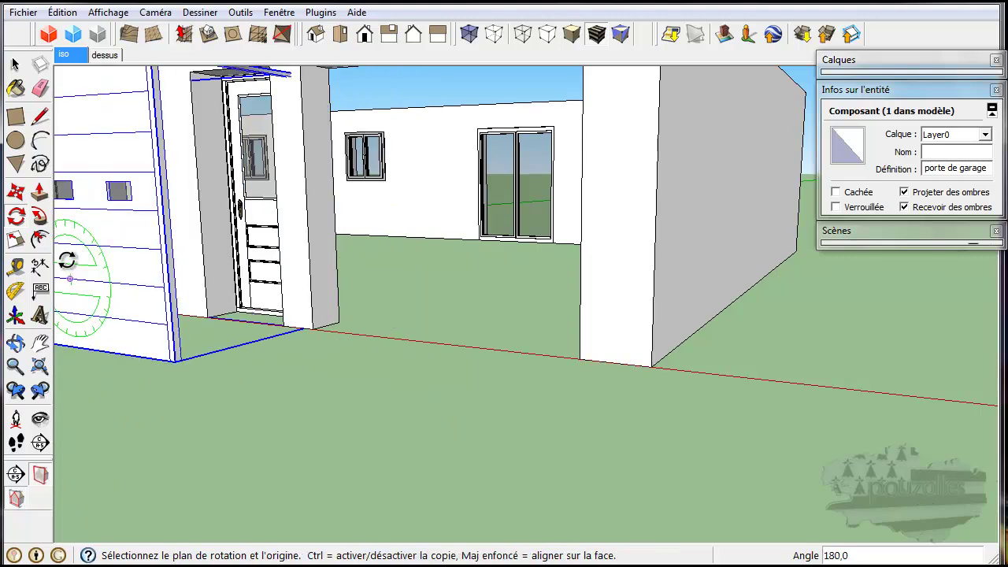
Move the garage door by its bottom corner to the inner bottom corner of the garage opening, beside the end wall.
click(18, 191)
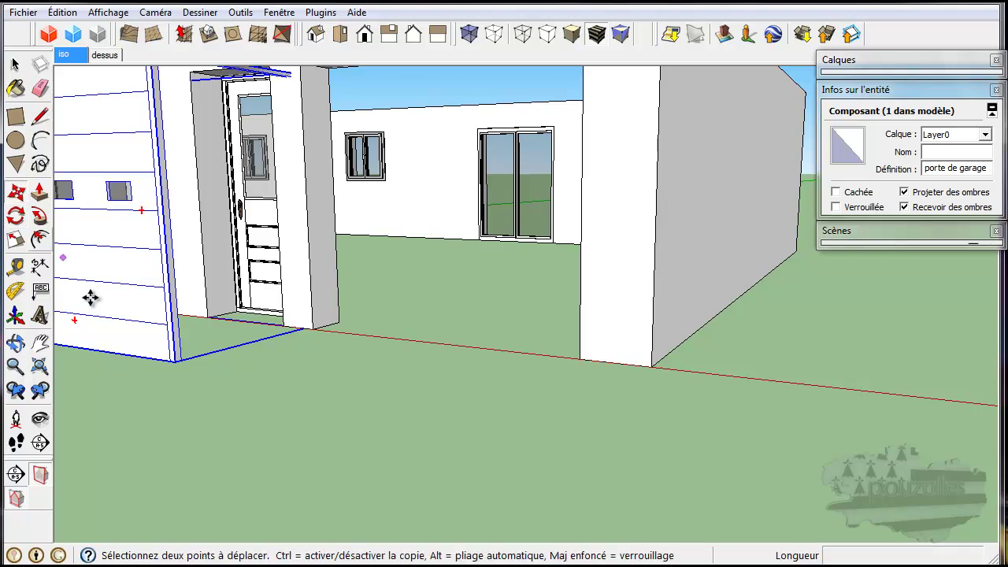
click(181, 364)
middle_drag(496, 367, 179, 463)
middle_drag(502, 308, 373, 216)
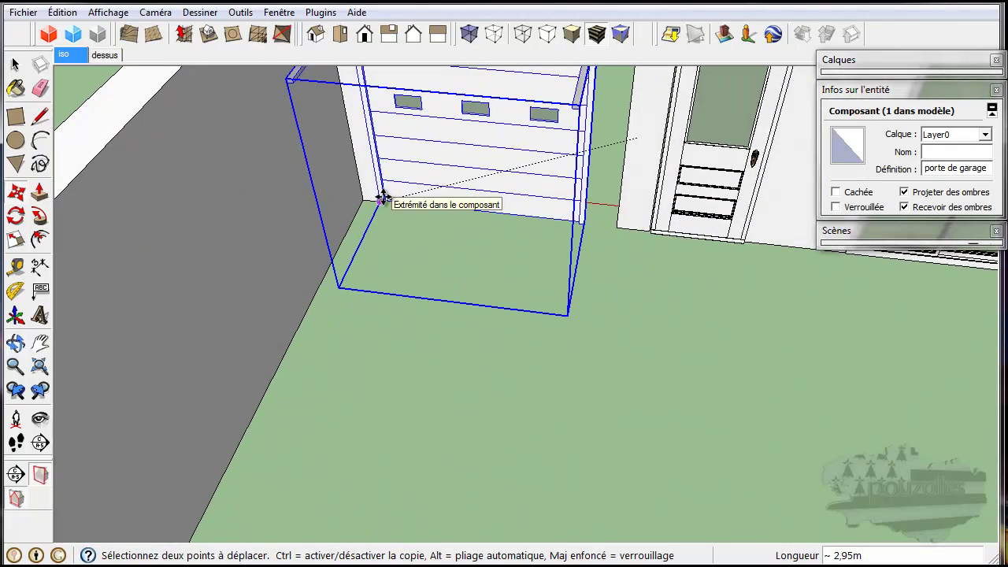
click(383, 197)
Scale the garage door's height by 1.03 to reach the top of the garage opening.
middle_drag(432, 270, 440, 274)
middle_drag(423, 207, 504, 239)
scroll(479, 249, up, 5)
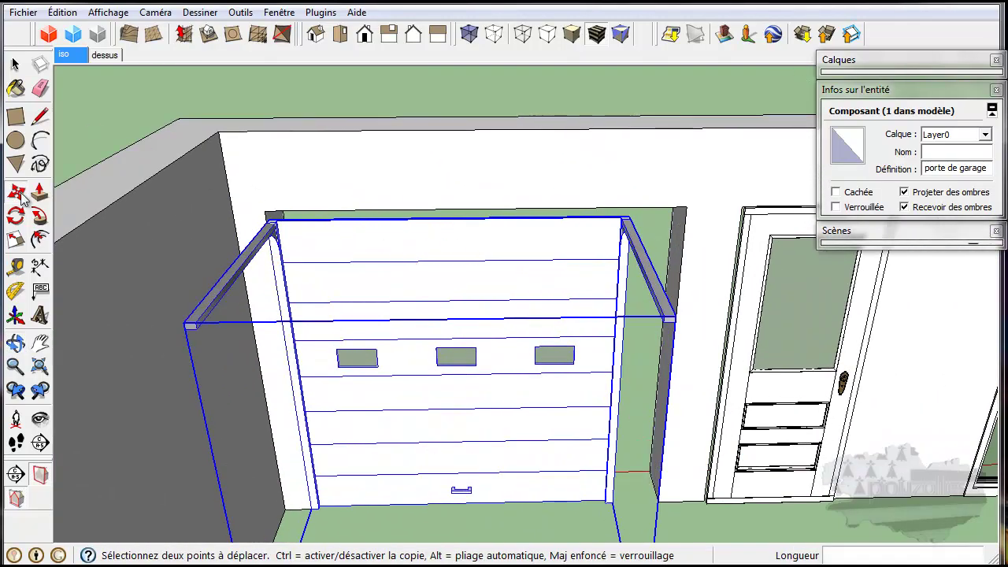
click(15, 241)
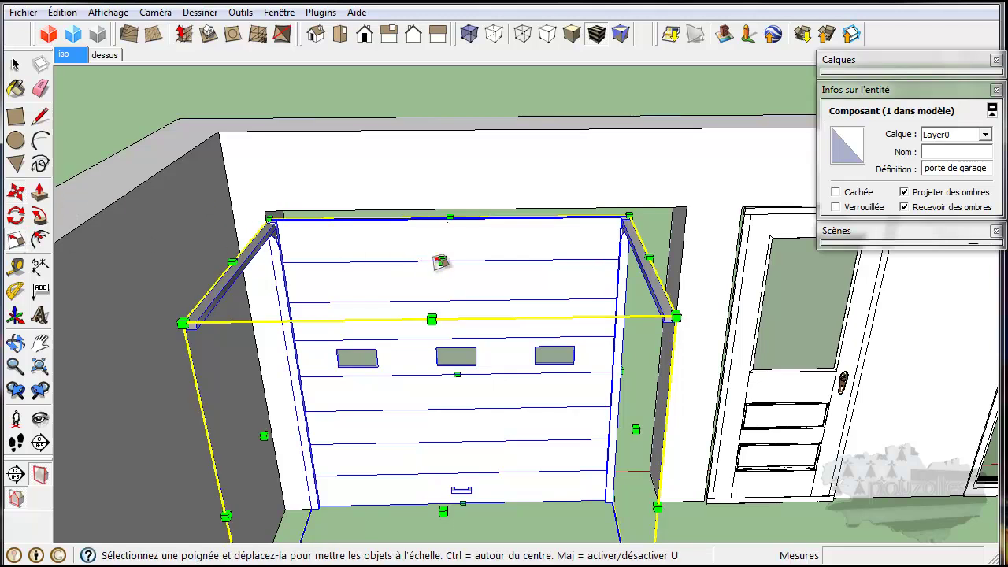
drag(441, 260, 441, 249)
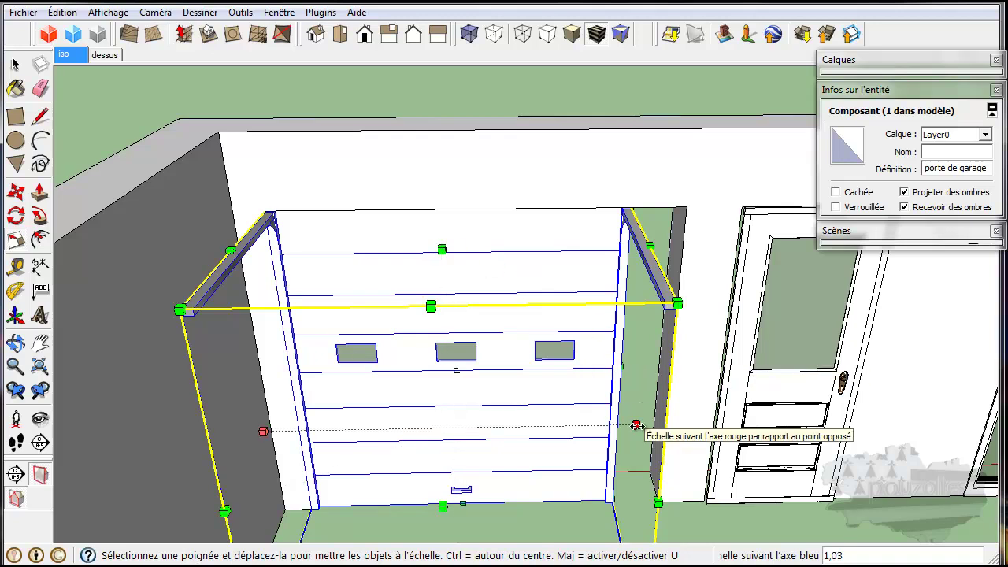
Scale the garage door's width by about 1.15 along the red axis to span the garage opening.
drag(619, 364, 649, 367)
drag(636, 426, 695, 424)
scroll(693, 424, up, 5)
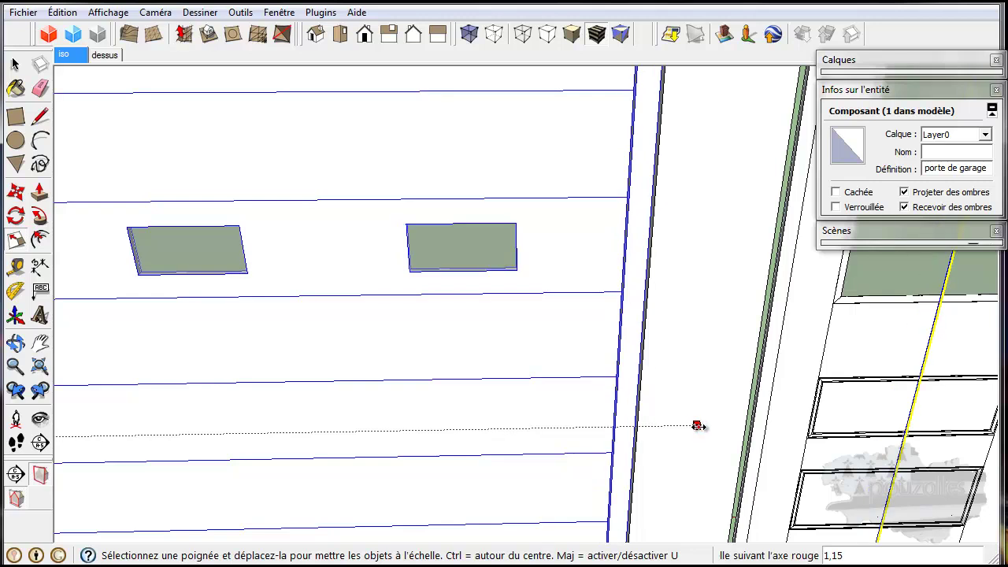
drag(697, 424, 696, 424)
scroll(657, 457, down, 6)
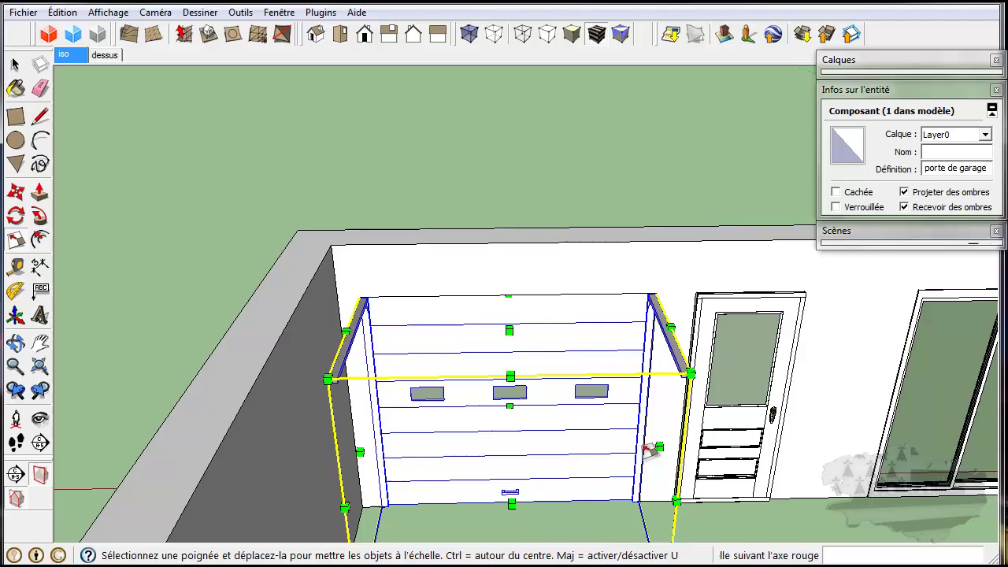
scroll(648, 449, down, 4)
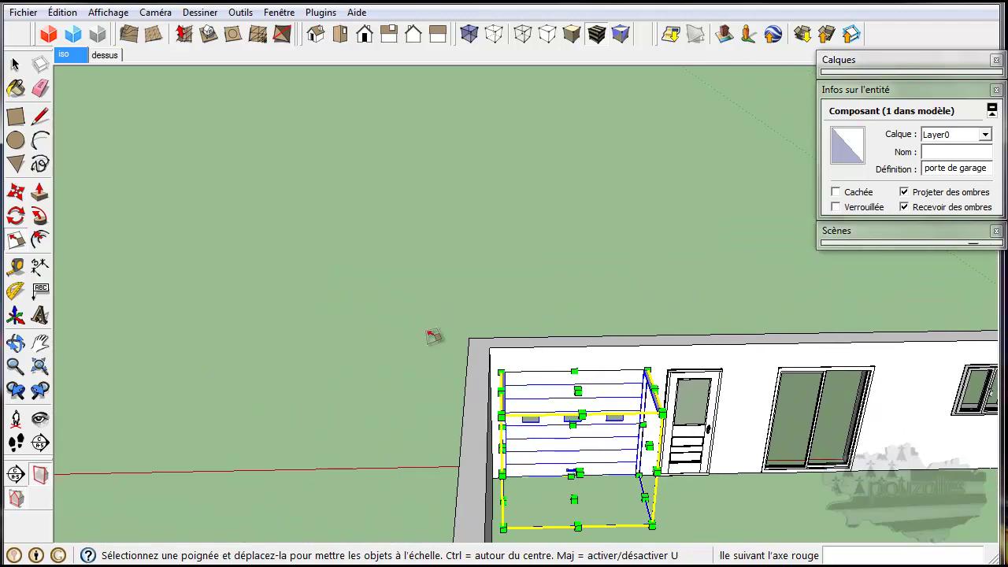
Hide the "mur" and "menuiseries ext" layers and assign the garage door to the "menuiseries ext" layer.
click(16, 63)
click(315, 296)
middle_drag(636, 475, 765, 388)
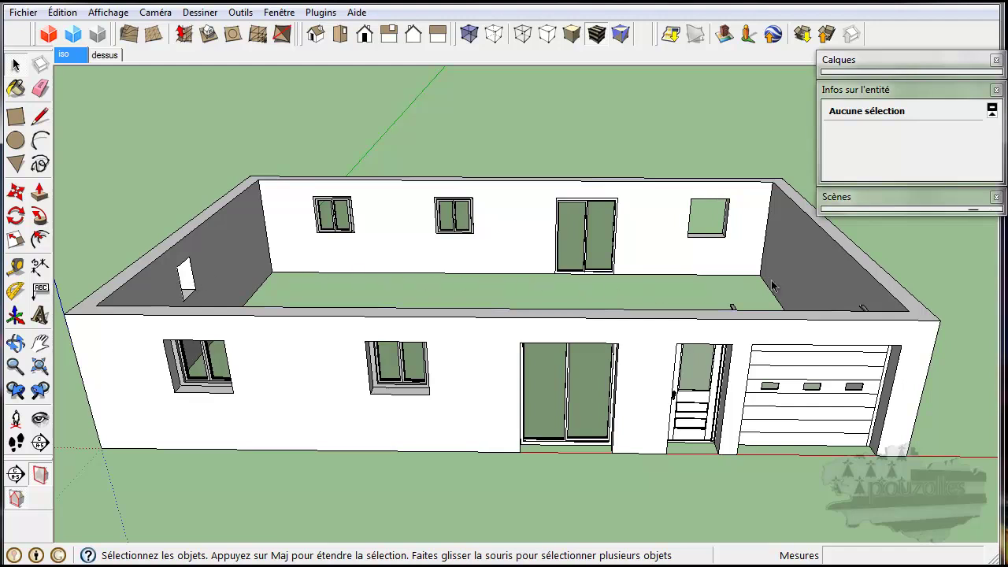
click(880, 71)
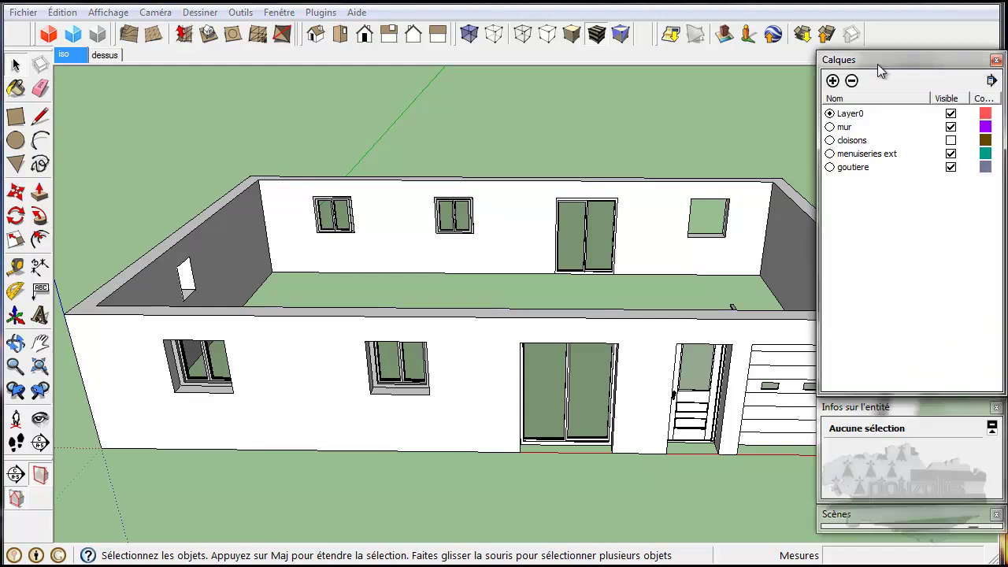
click(951, 126)
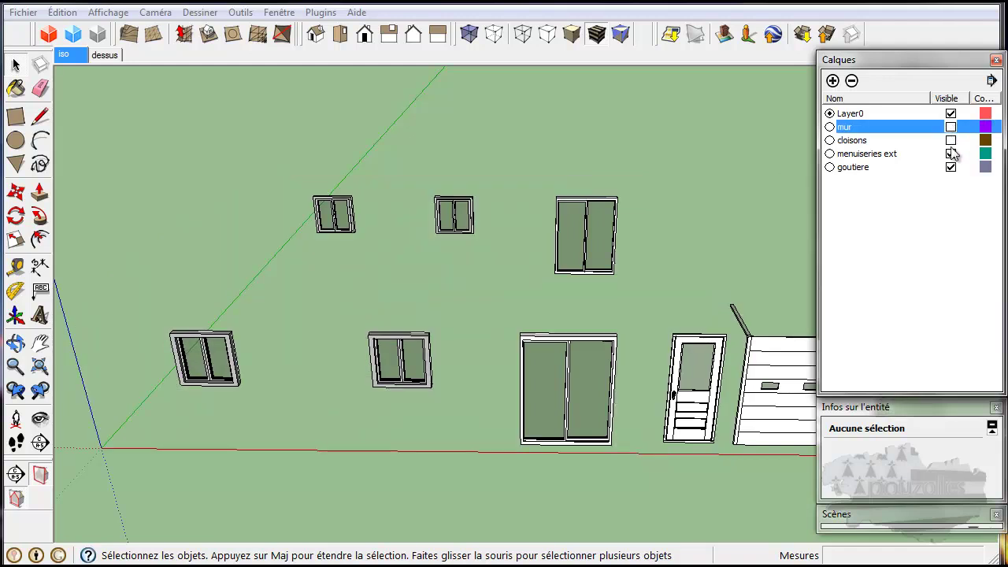
click(951, 154)
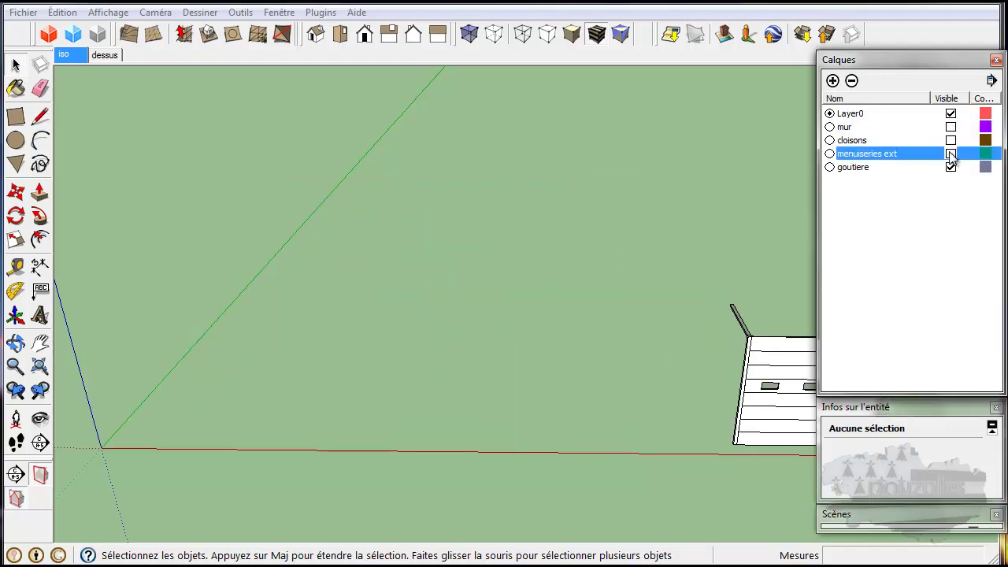
click(769, 395)
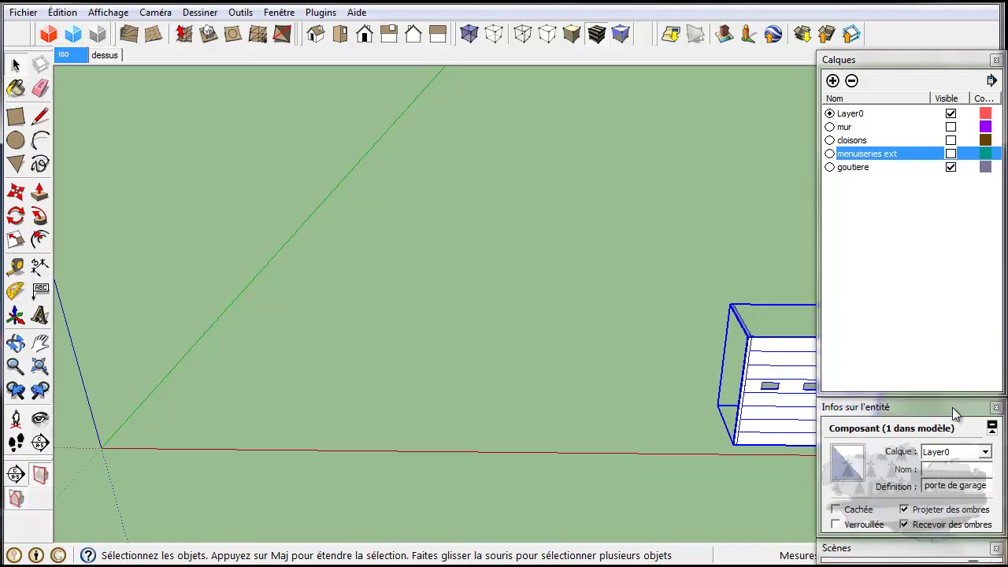
click(985, 452)
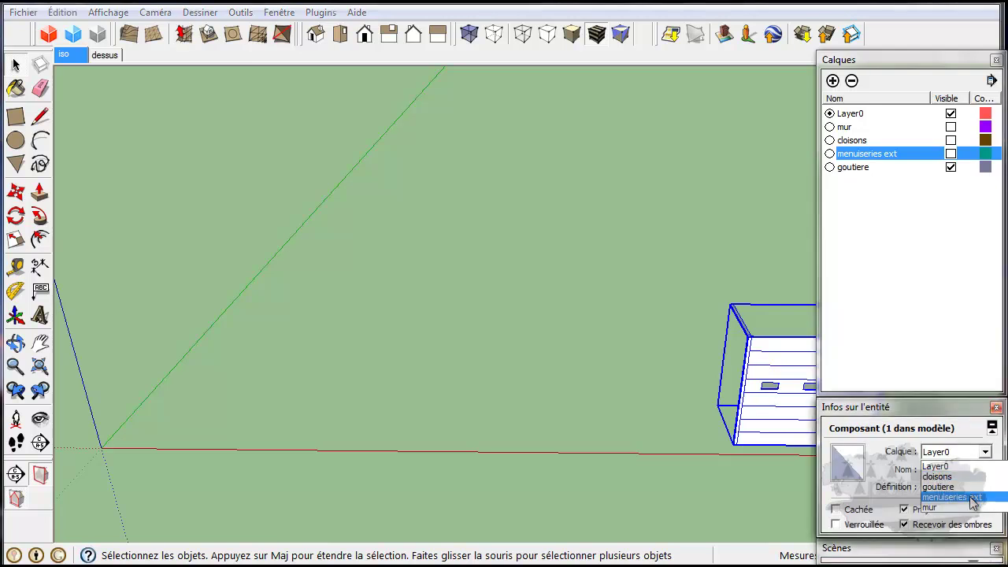
click(951, 497)
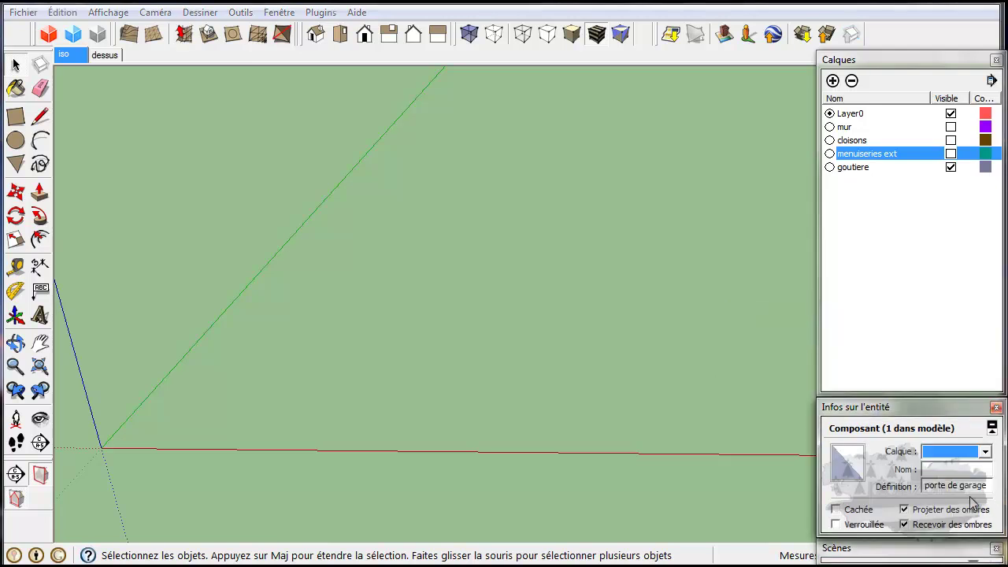
Show the "cloisons", "menuiseries ext" and "mur" layers and hide the "goutiere" layer.
click(852, 141)
click(950, 140)
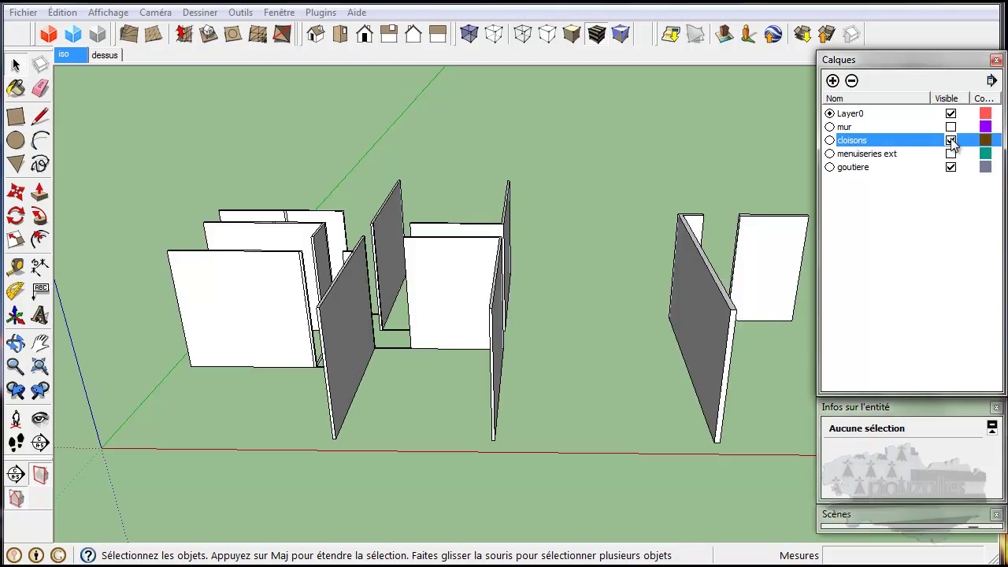
click(856, 168)
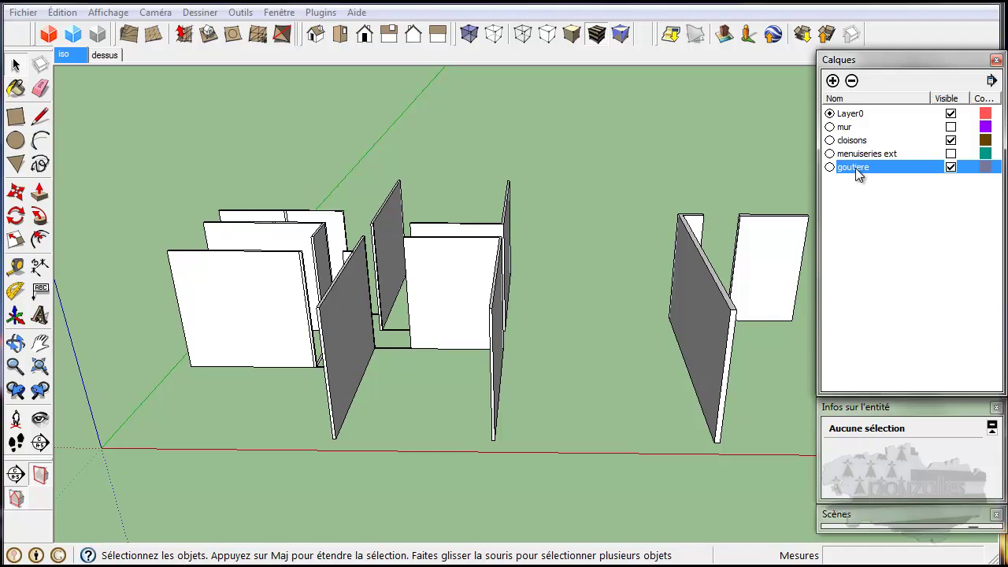
click(951, 153)
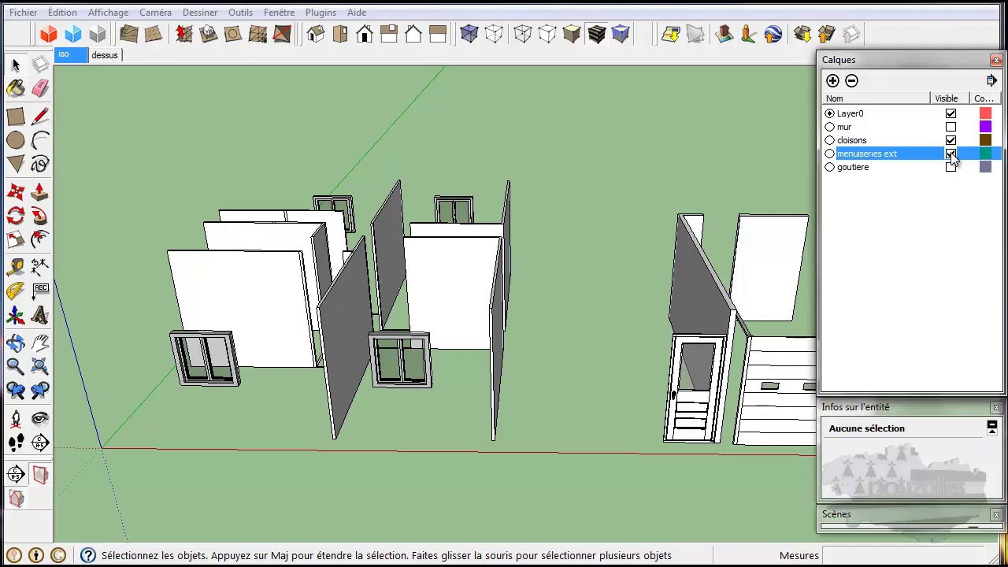
click(950, 127)
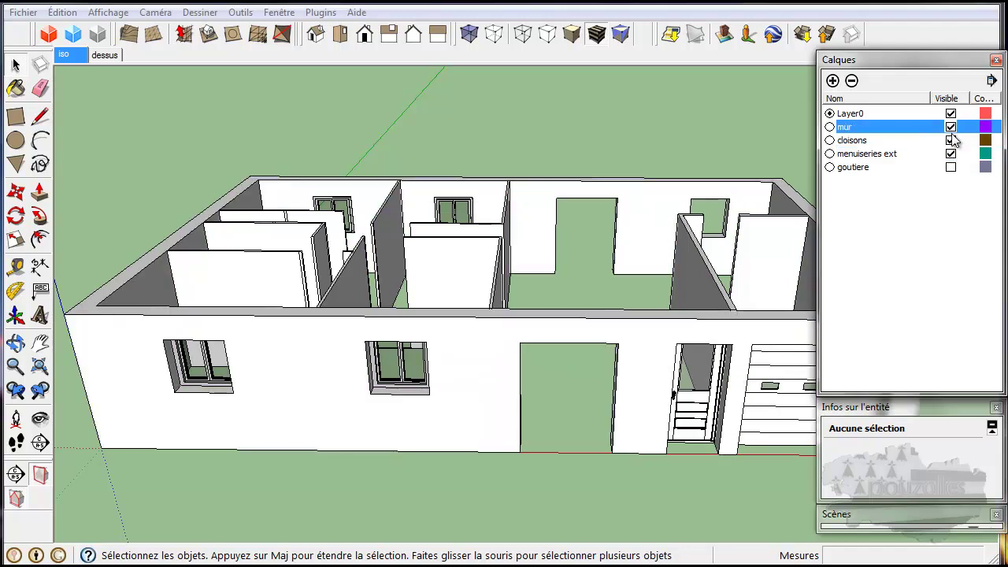
Toggle the "goutiere" and "menuiseries ext" layers to check which joinery each one holds, leaving both visible.
click(857, 171)
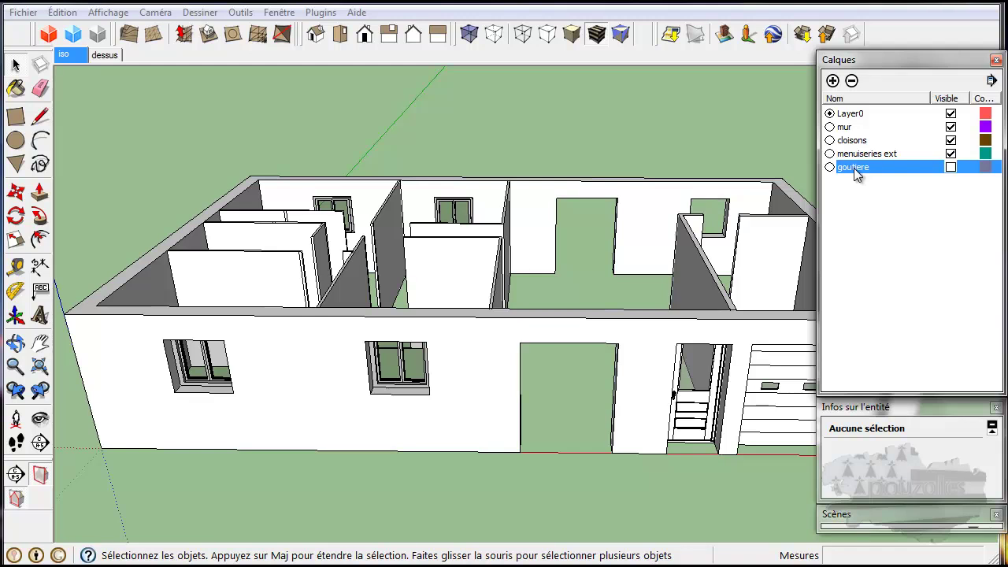
click(950, 167)
click(950, 168)
click(950, 168)
click(951, 167)
click(951, 168)
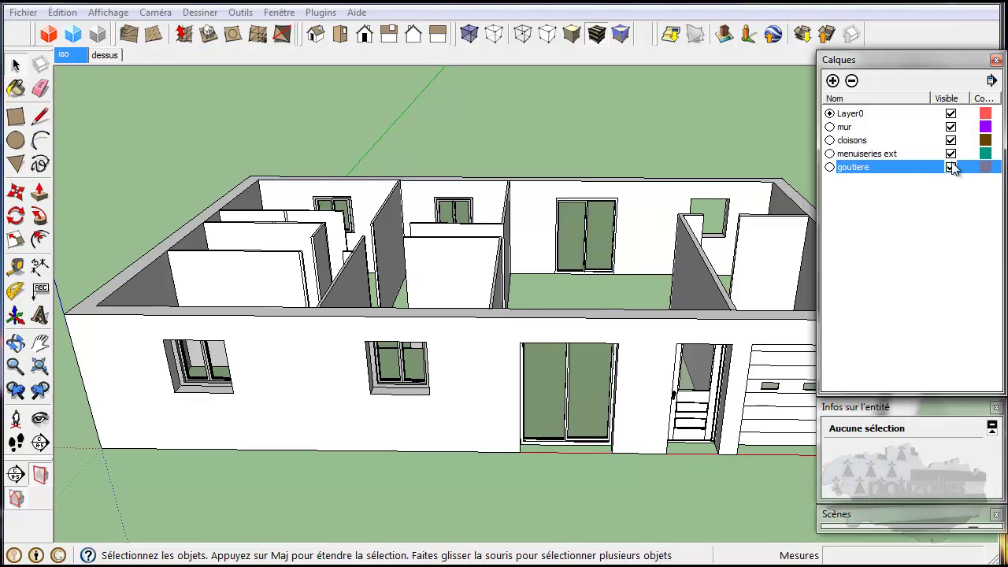
click(950, 153)
click(951, 153)
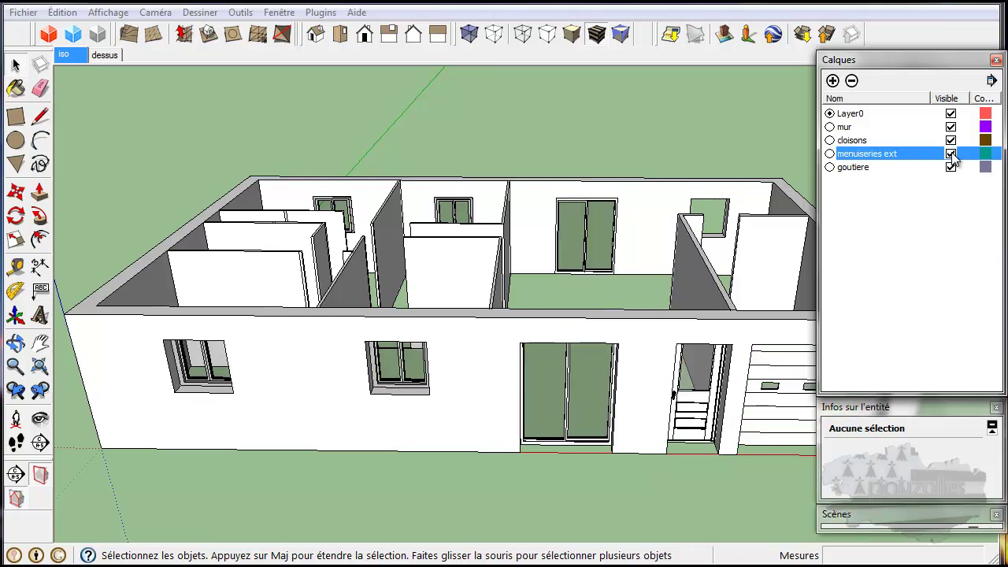
Rename the "goutiere" layer as "porte fenetres".
click(855, 170)
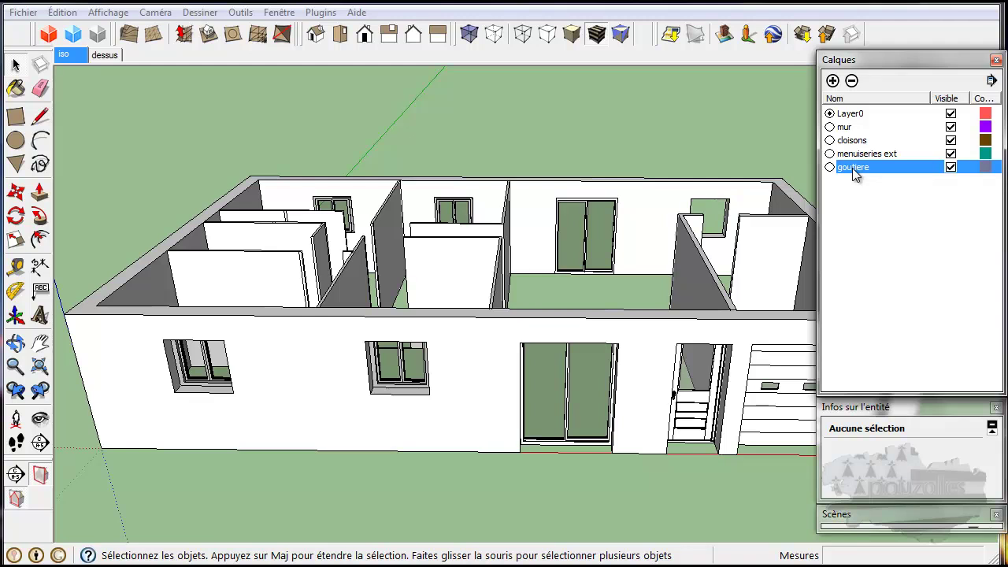
click(854, 170)
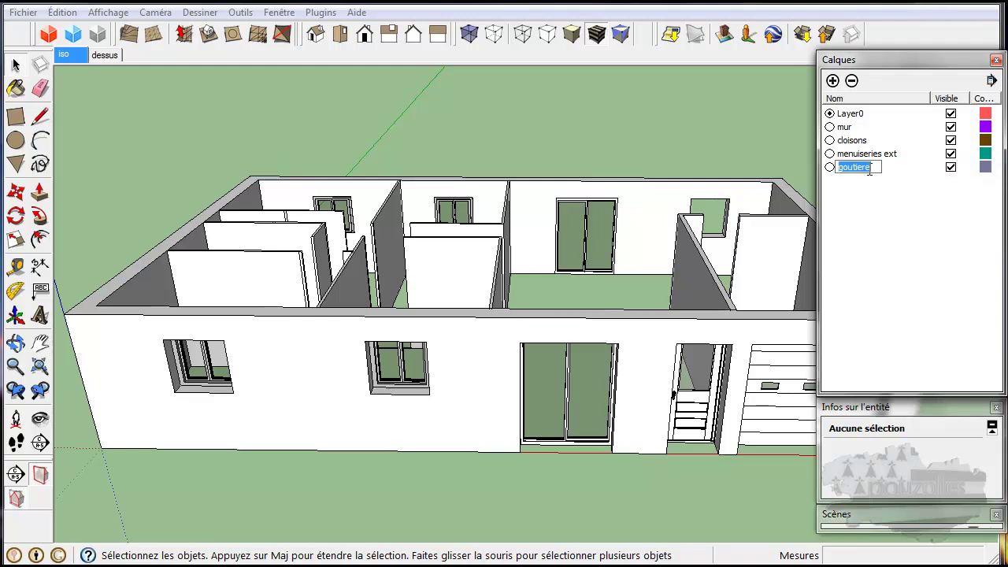
text(po)
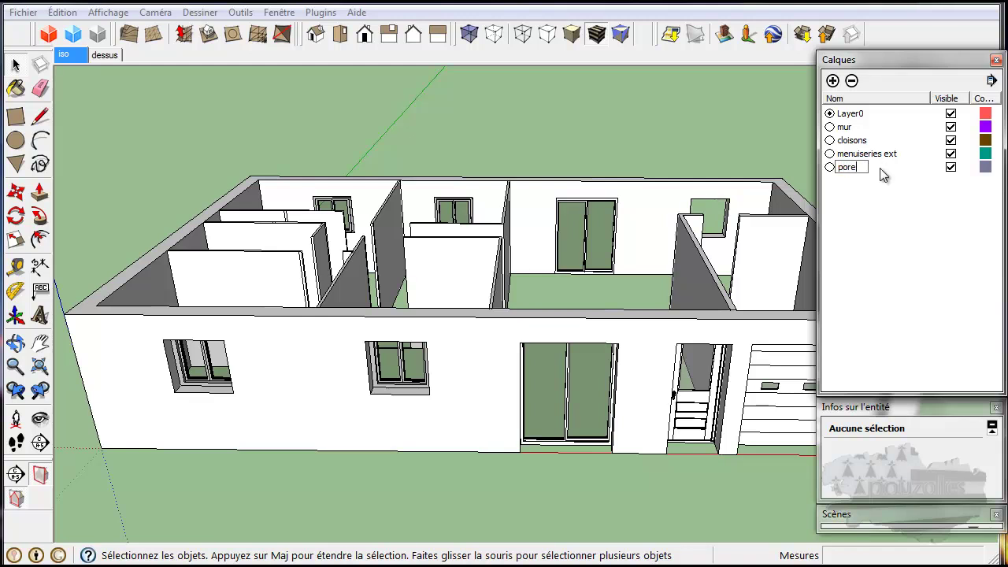
text(rte fen)
click(885, 225)
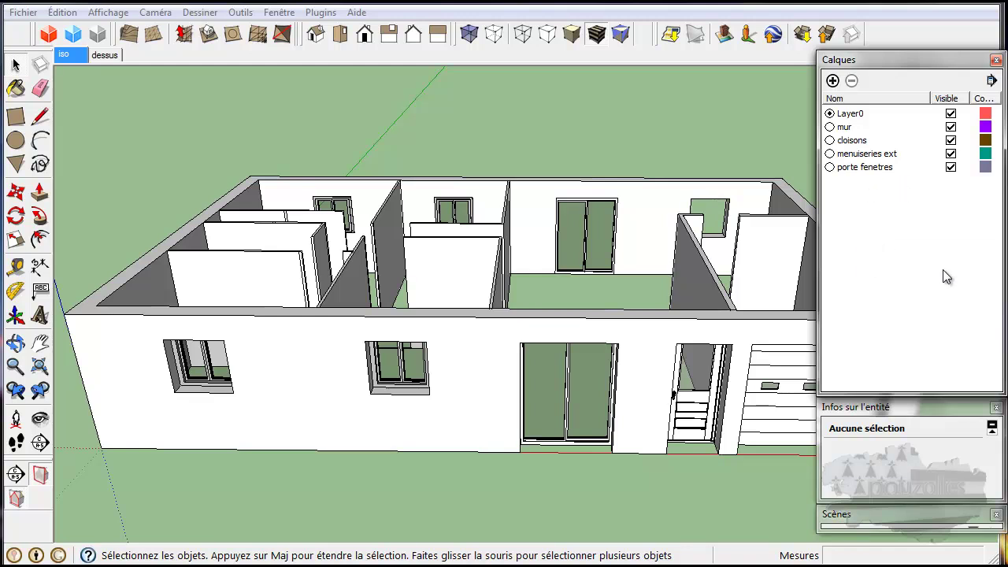
Hide the "porte fenetres", "menuiseries ext" and "mur" layers to isolate the partitions, and collapse the layer and entity info windows.
click(952, 167)
click(952, 154)
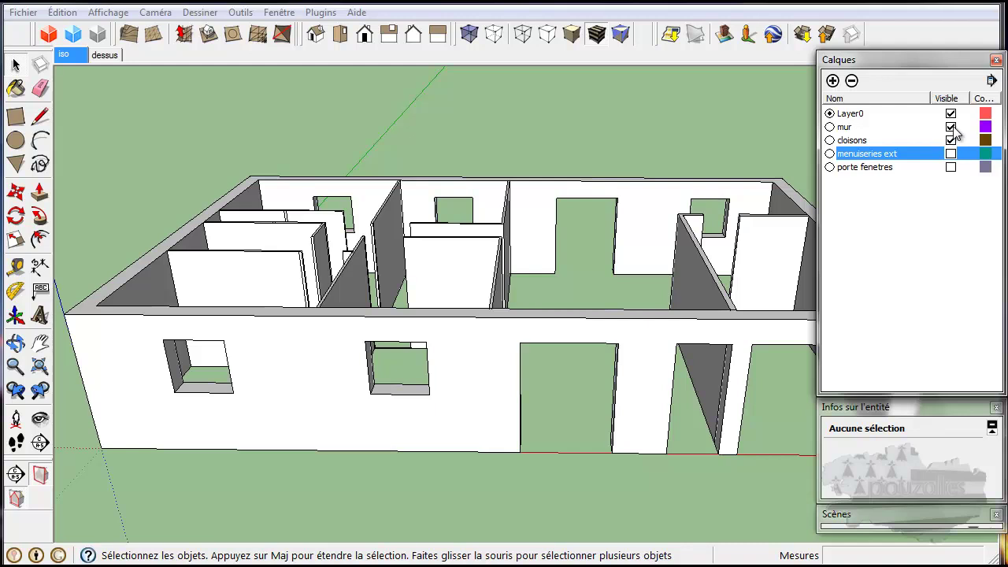
click(952, 127)
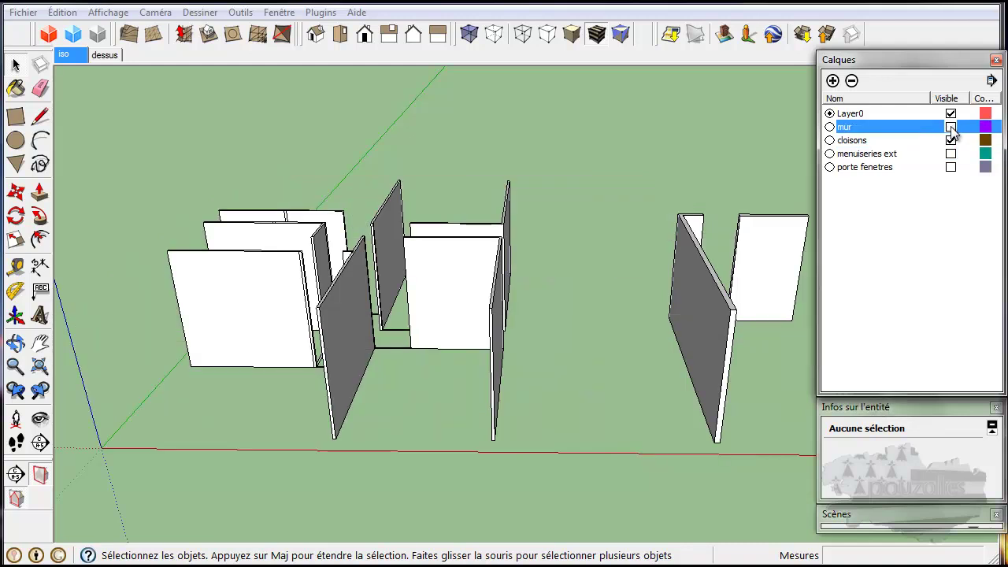
mouse_move(432, 433)
middle_down()
mouse_move(619, 326)
mouse_move(651, 344)
mouse_move(543, 420)
mouse_move(421, 409)
mouse_move(420, 422)
middle_up()
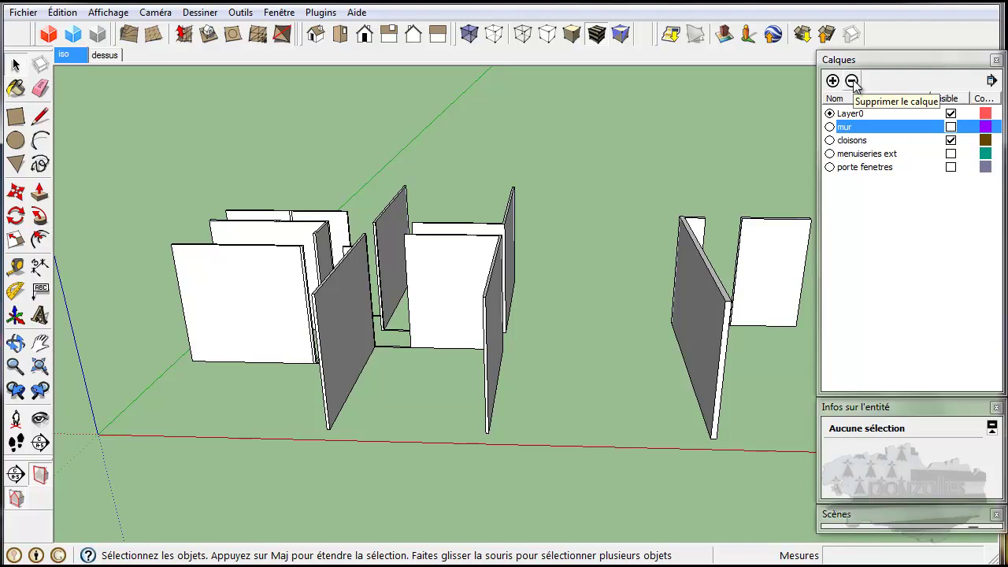
click(894, 59)
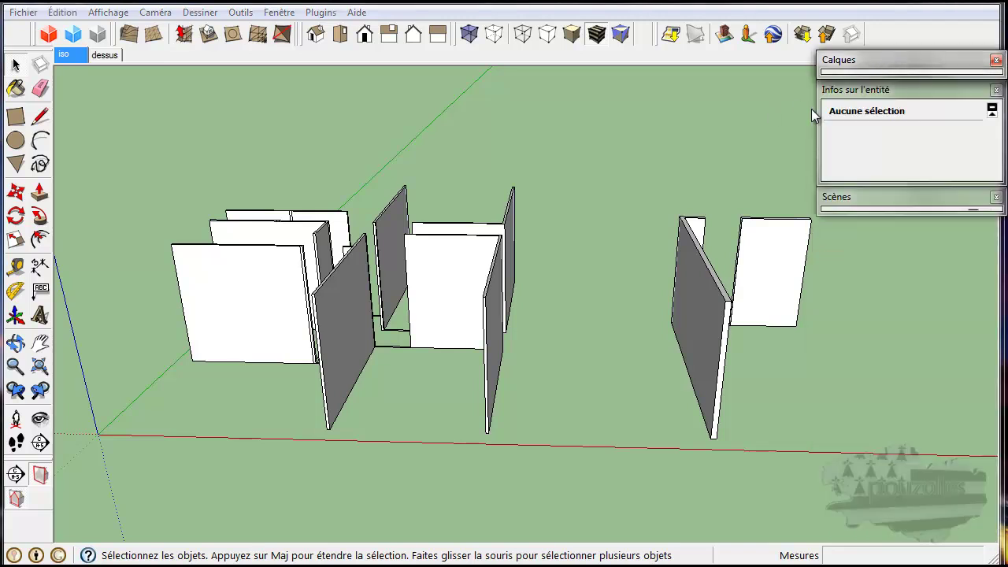
click(894, 90)
Open the online 3D model library and search it for "portes interieur".
click(23, 13)
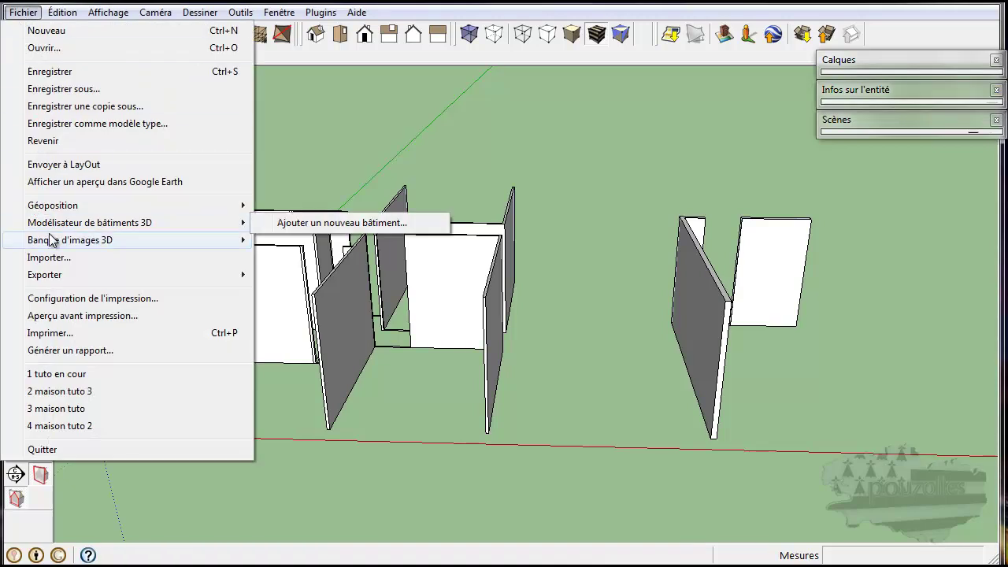
mouse_move(54, 244)
click(336, 241)
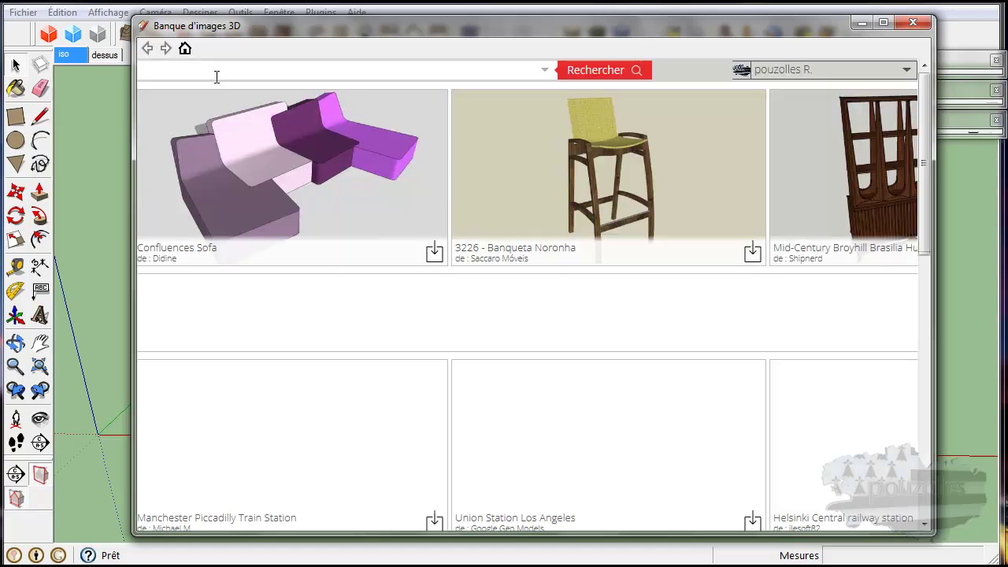
click(216, 77)
text(po)
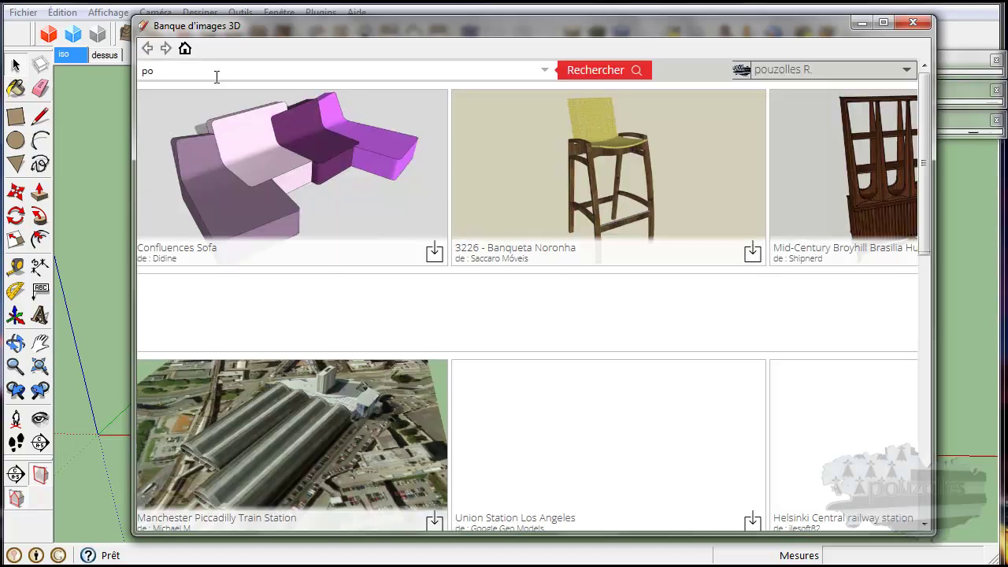
text(rte int)
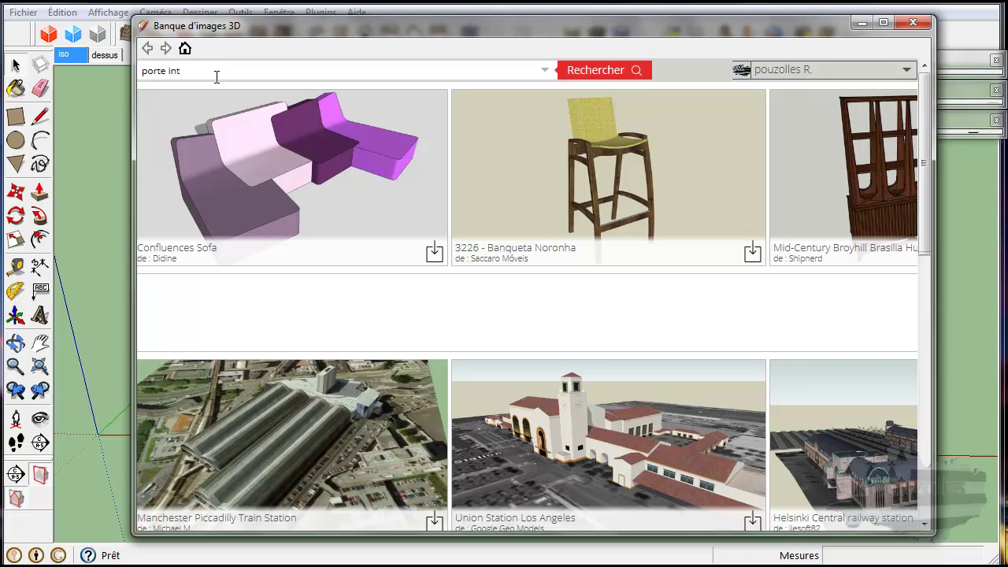
text(rieurs)
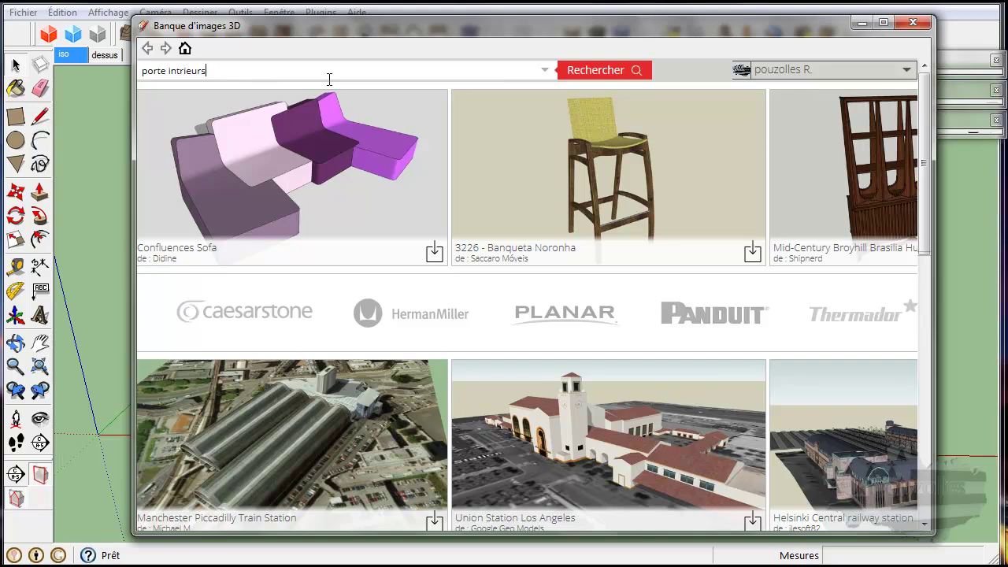
click(570, 72)
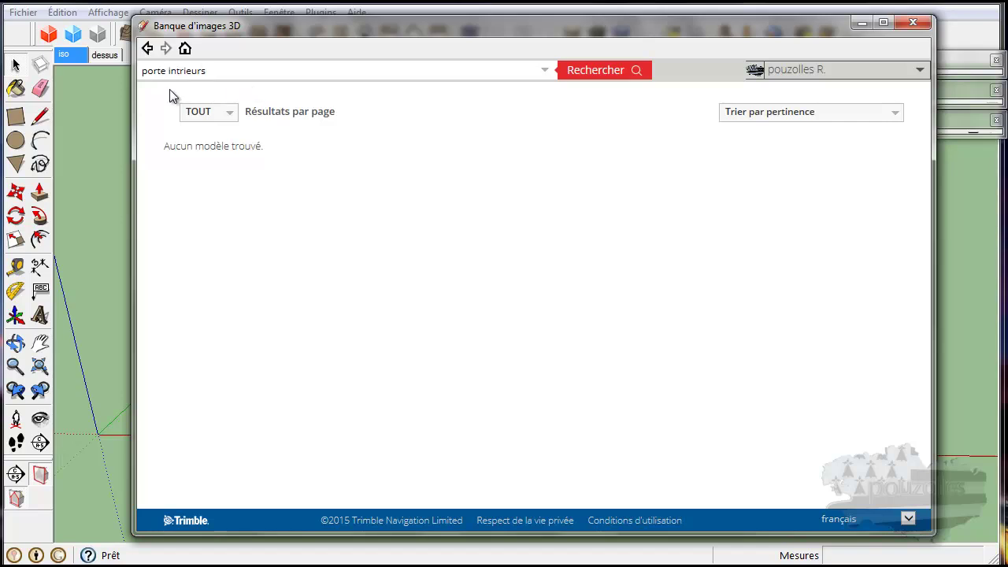
text(s)
text(e)
click(594, 73)
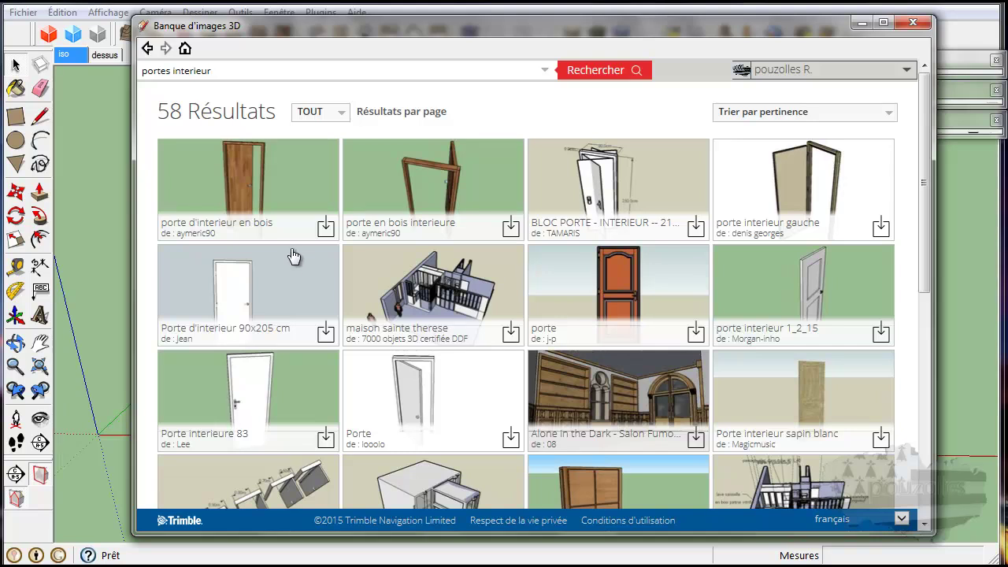
Browse the interior door search results and open the plain "Porte" model shown half open.
scroll(307, 260, down, 3)
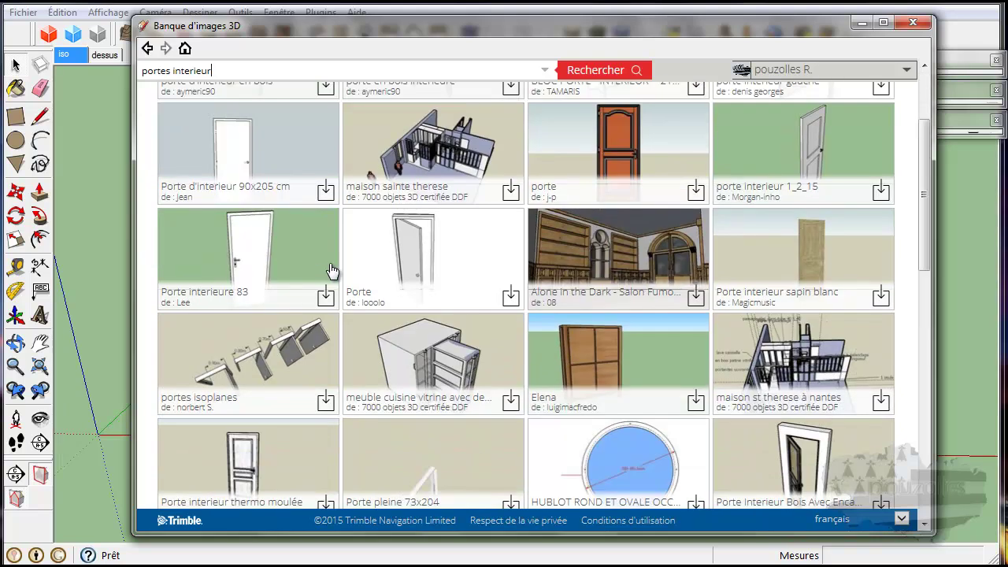
scroll(332, 272, down, 2)
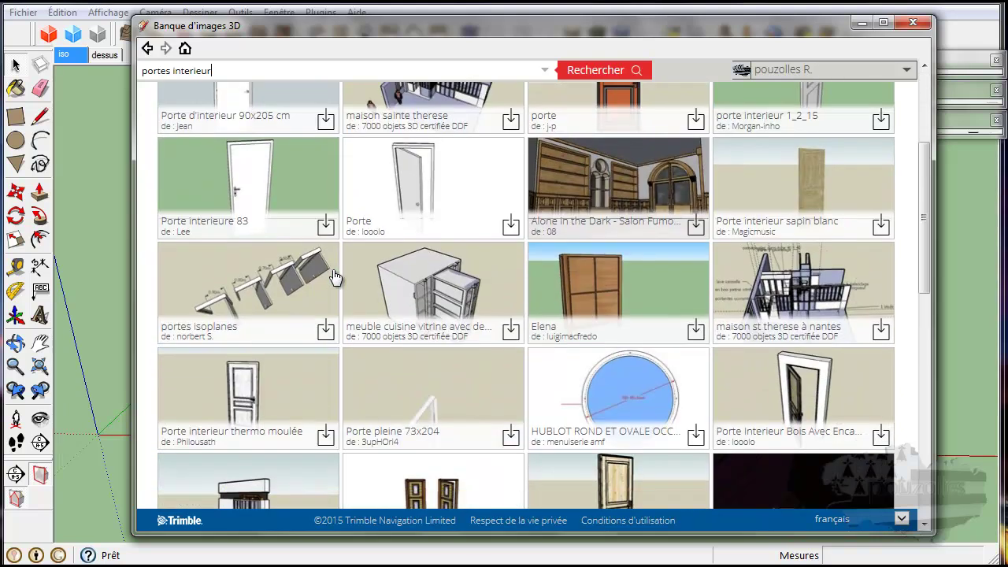
scroll(360, 281, up, 4)
scroll(359, 275, up, 1)
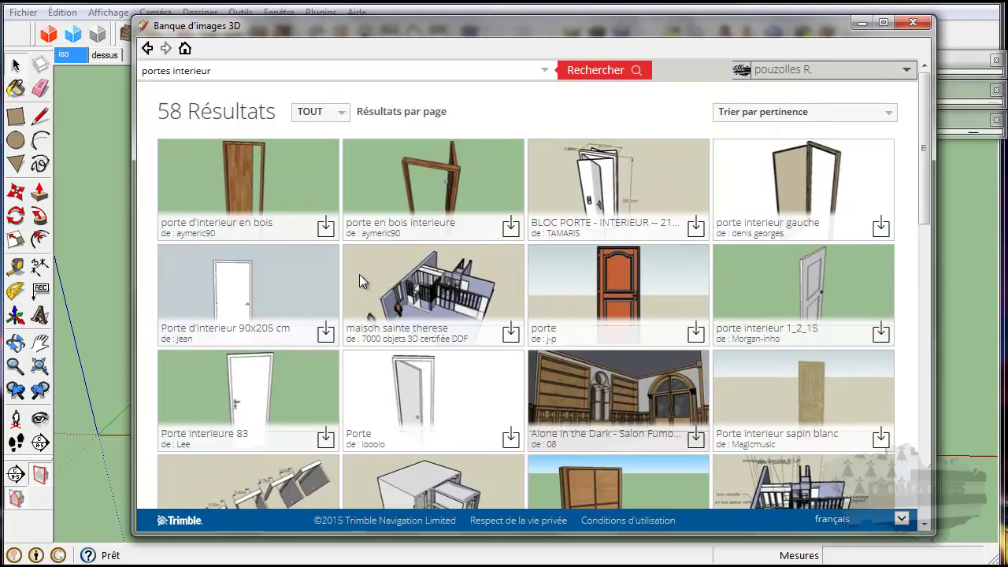
scroll(359, 274, down, 2)
click(413, 334)
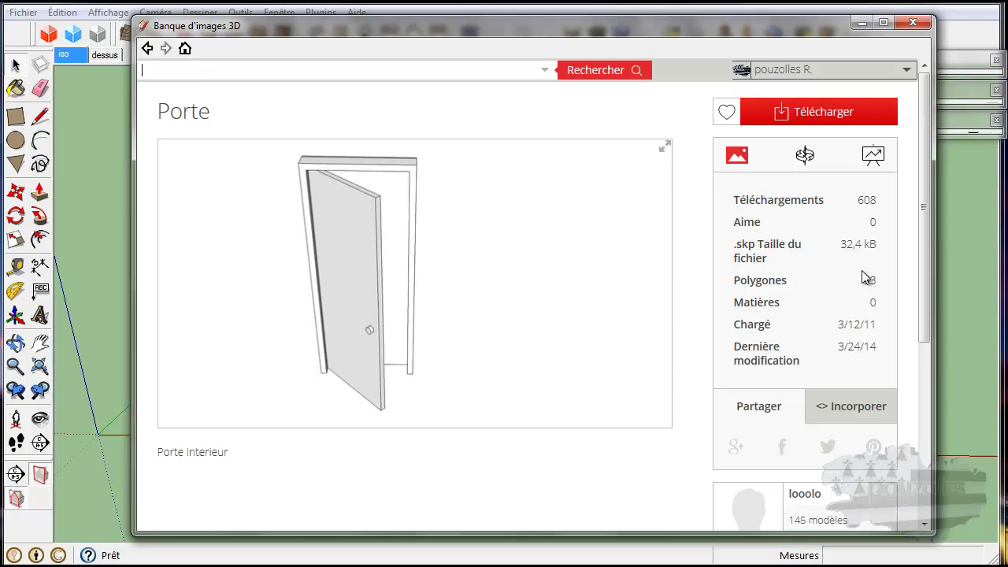
Download the "Porte" model directly into the current model and place it on the ground in front of the partitions.
click(854, 416)
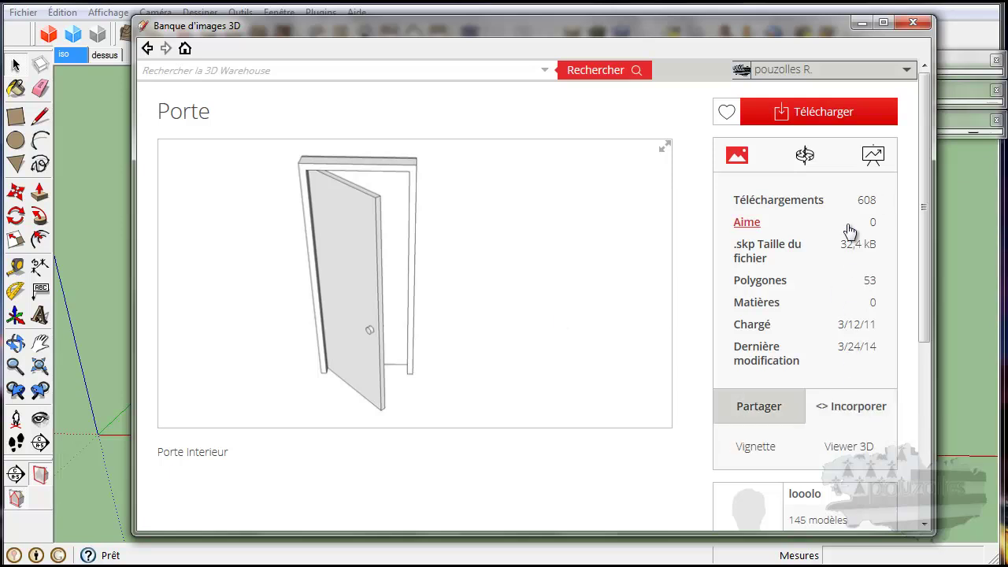
click(823, 111)
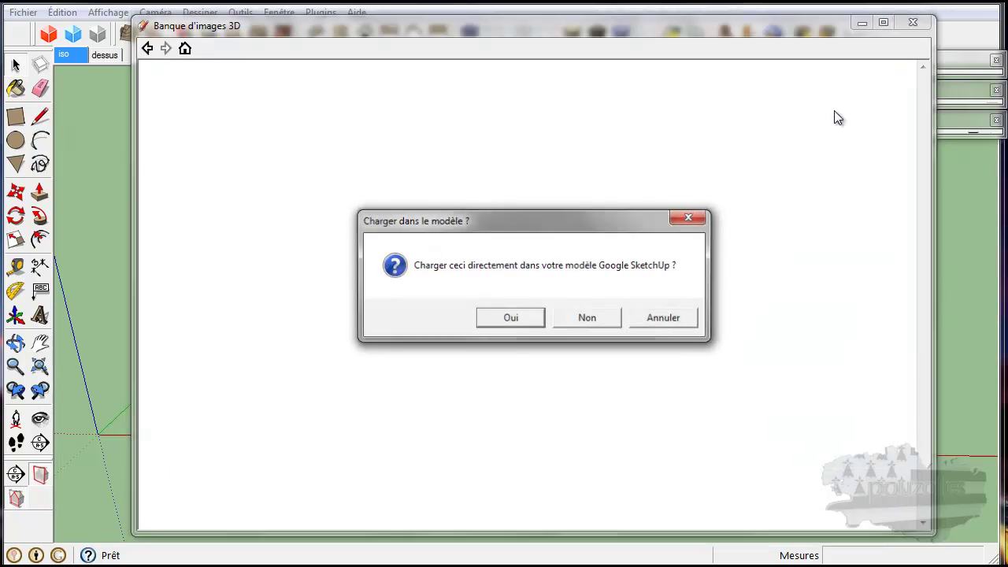
click(511, 318)
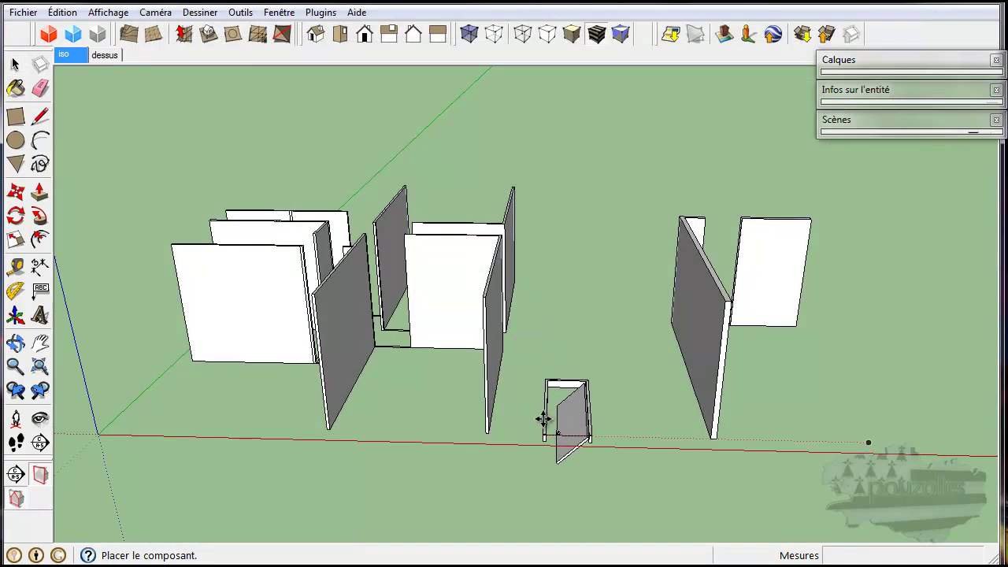
click(547, 421)
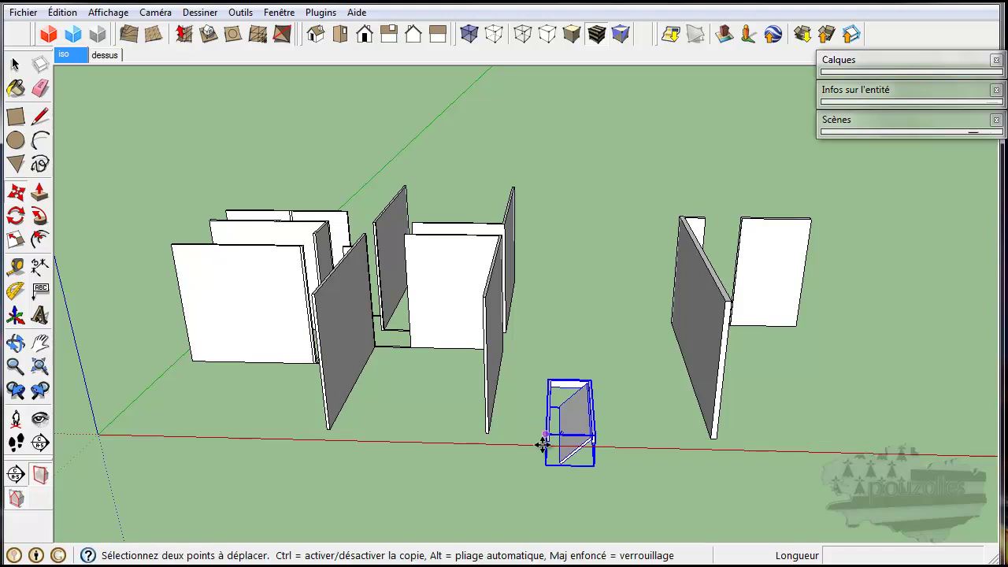
Rotate the imported door 90° about its lower frame corner, in the plane perpendicular to the red axis, to stand it upright.
middle_drag(603, 475, 420, 465)
key(m)
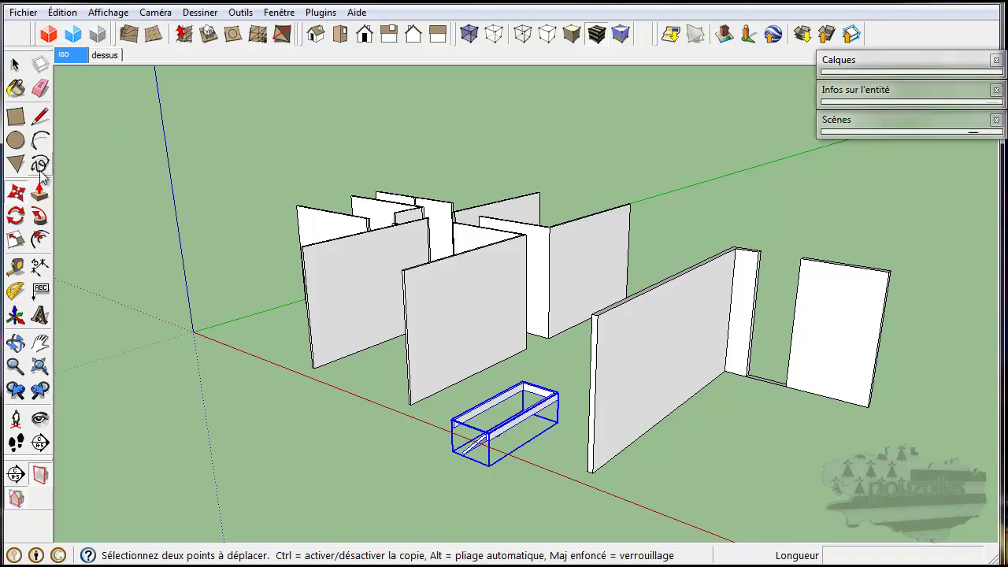
click(16, 215)
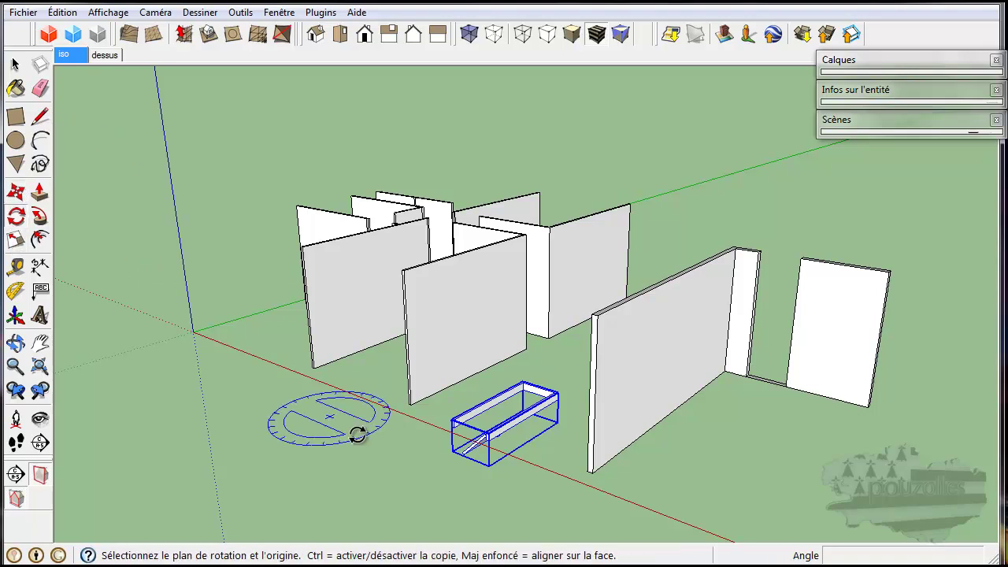
scroll(472, 490, up, 5)
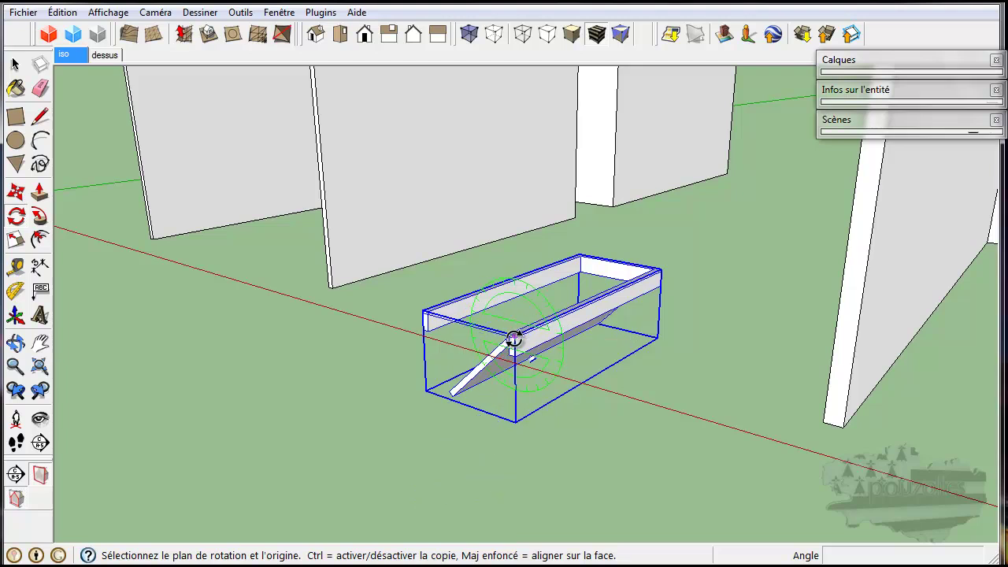
click(513, 339)
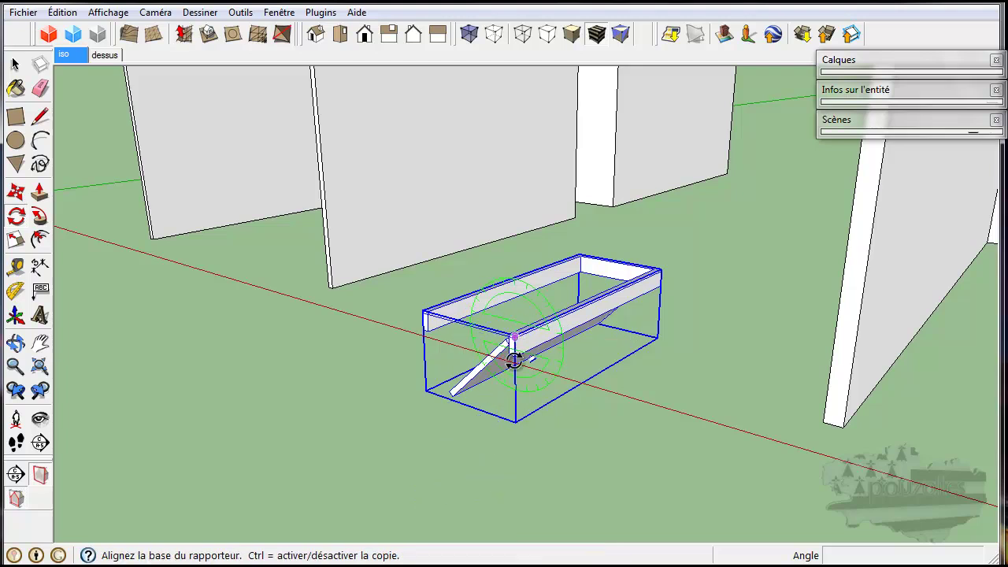
click(514, 420)
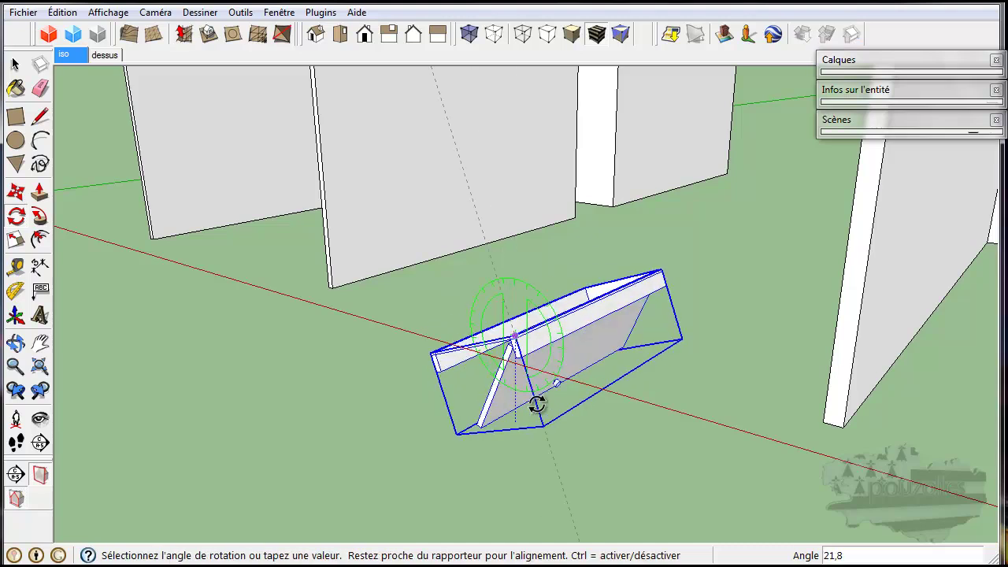
click(510, 422)
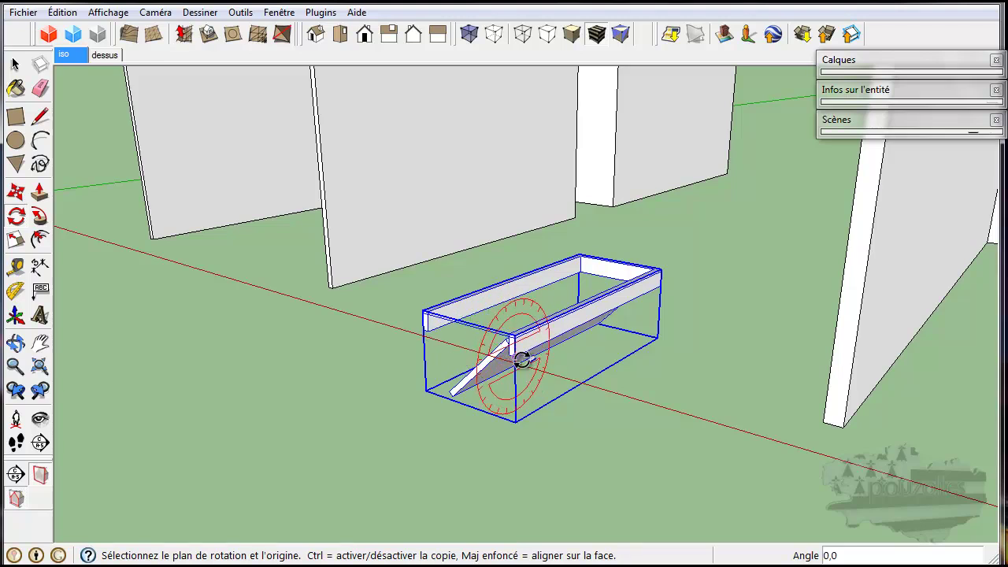
click(514, 336)
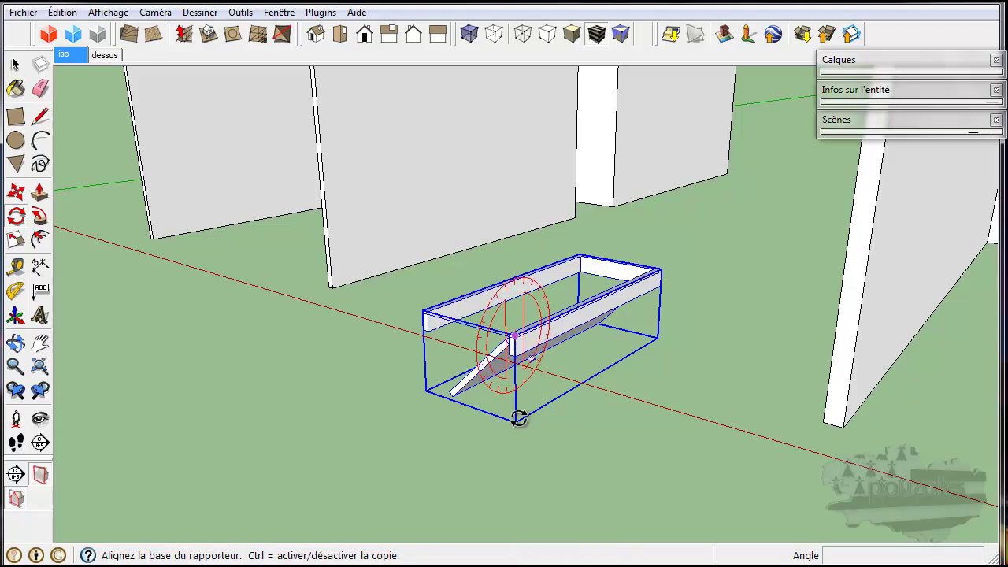
click(518, 418)
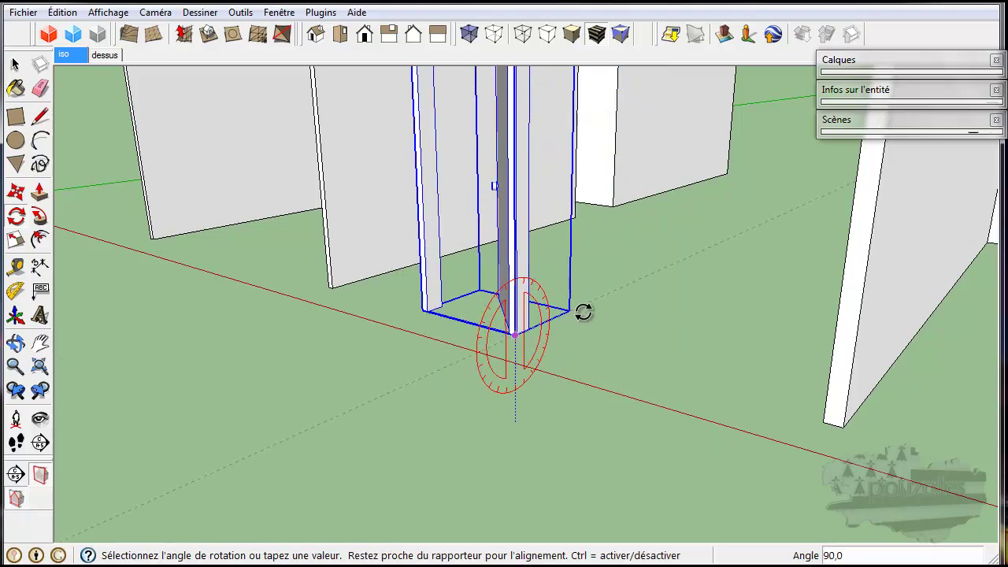
click(583, 313)
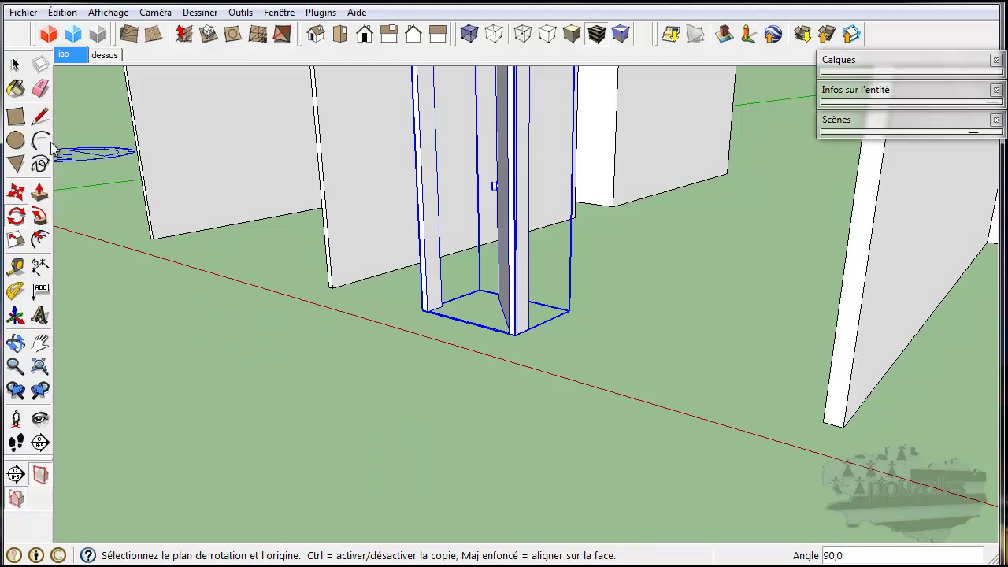
Move the door by its frame's bottom corner to the corner of the doorway opening between the partitions.
click(18, 195)
mouse_move(576, 358)
middle_down()
mouse_move(595, 403)
mouse_move(654, 475)
mouse_move(723, 457)
mouse_move(680, 439)
mouse_move(672, 441)
mouse_move(747, 470)
mouse_move(431, 331)
mouse_move(475, 414)
mouse_move(463, 396)
middle_up()
mouse_move(446, 315)
middle_down()
mouse_move(468, 356)
mouse_move(470, 310)
middle_up()
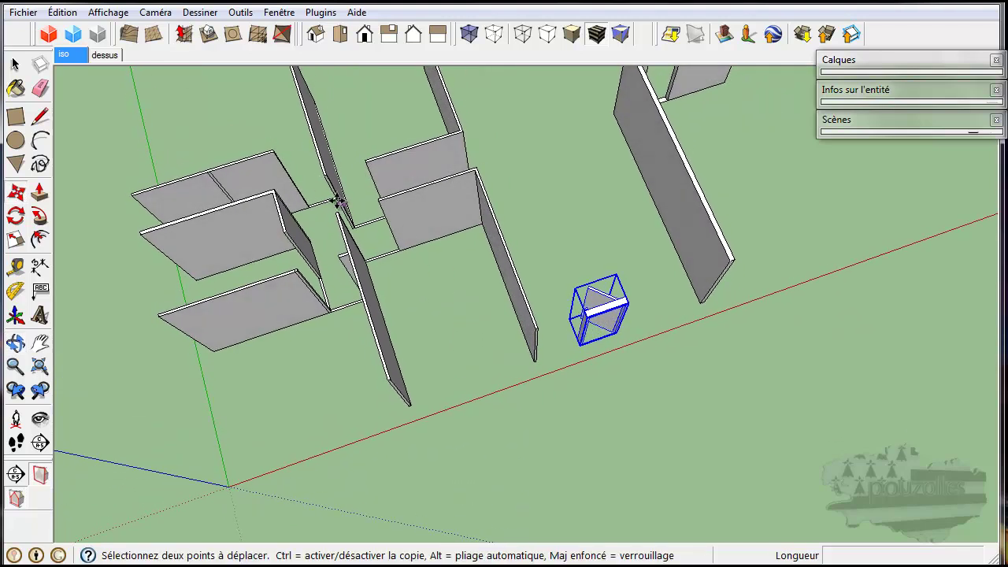
click(16, 66)
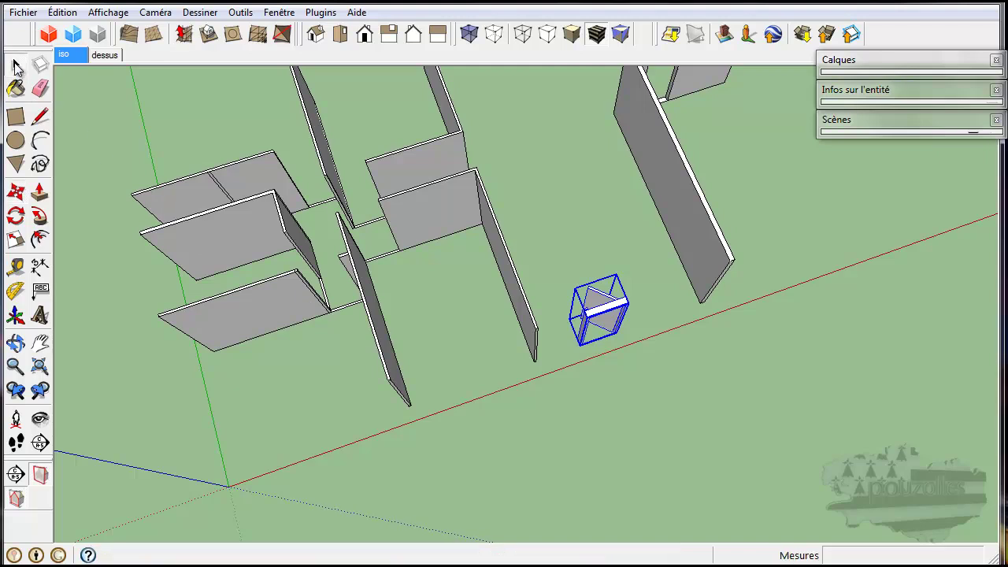
click(16, 192)
scroll(559, 373, up, 4)
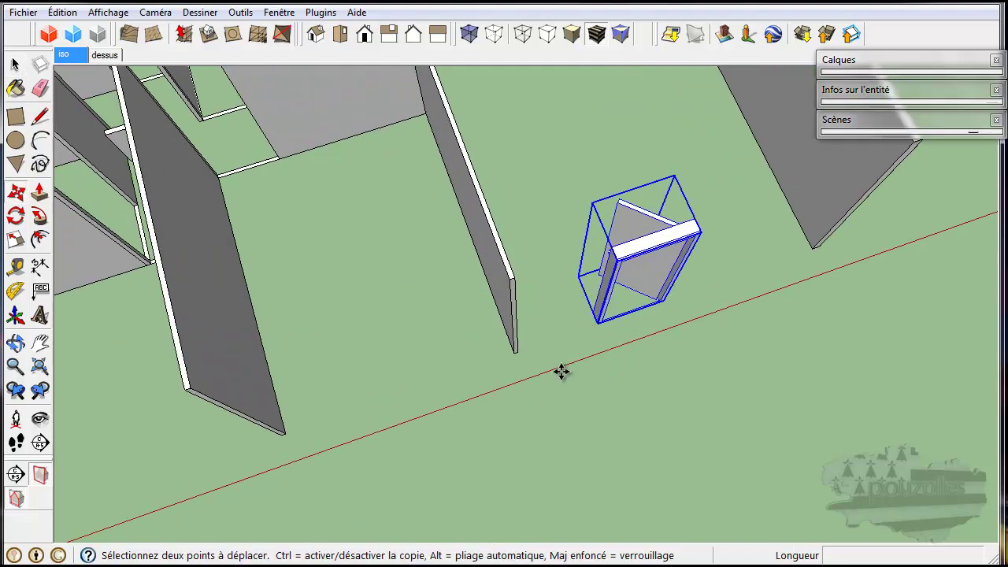
scroll(568, 362, up, 4)
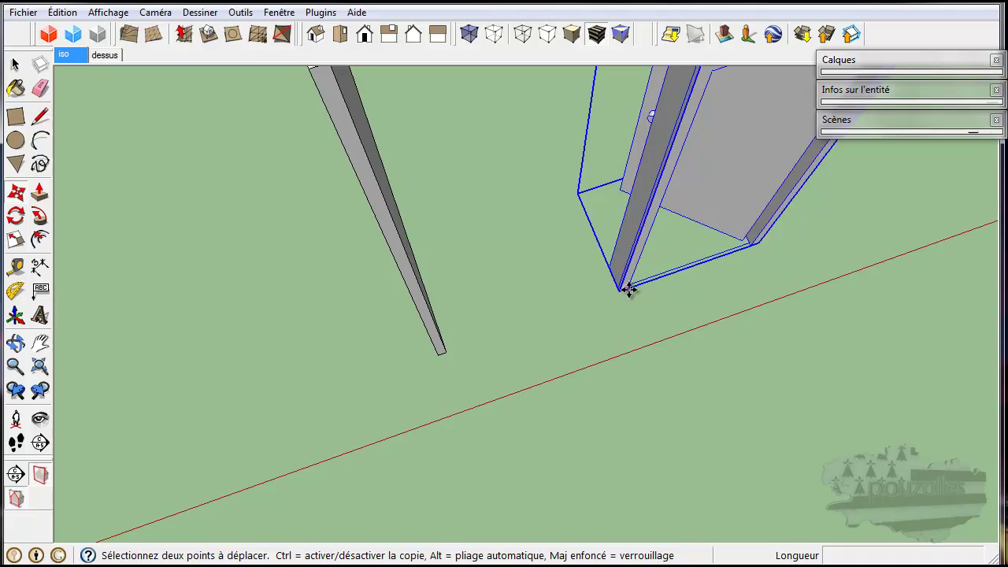
click(621, 288)
scroll(621, 290, down, 5)
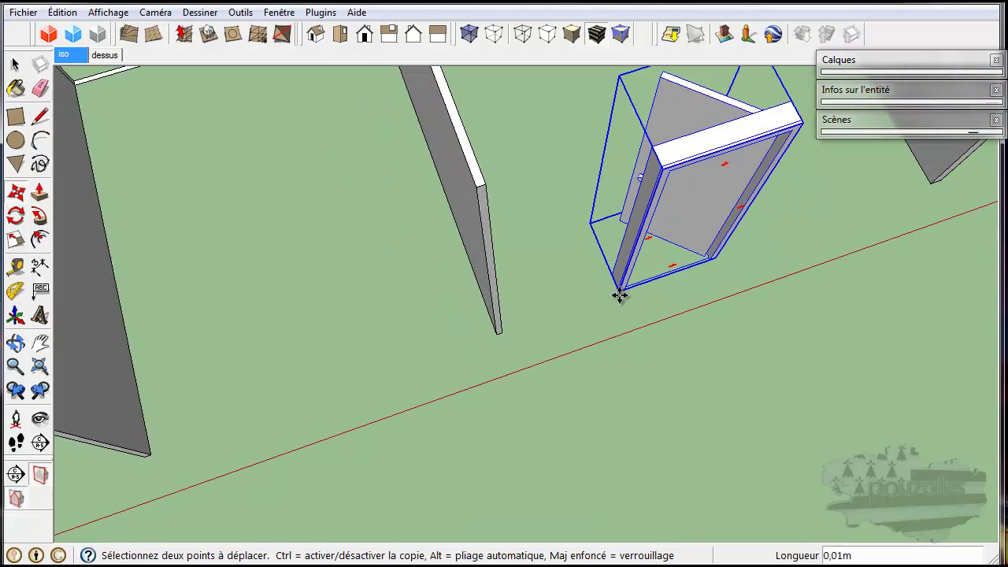
scroll(246, 111, up, 5)
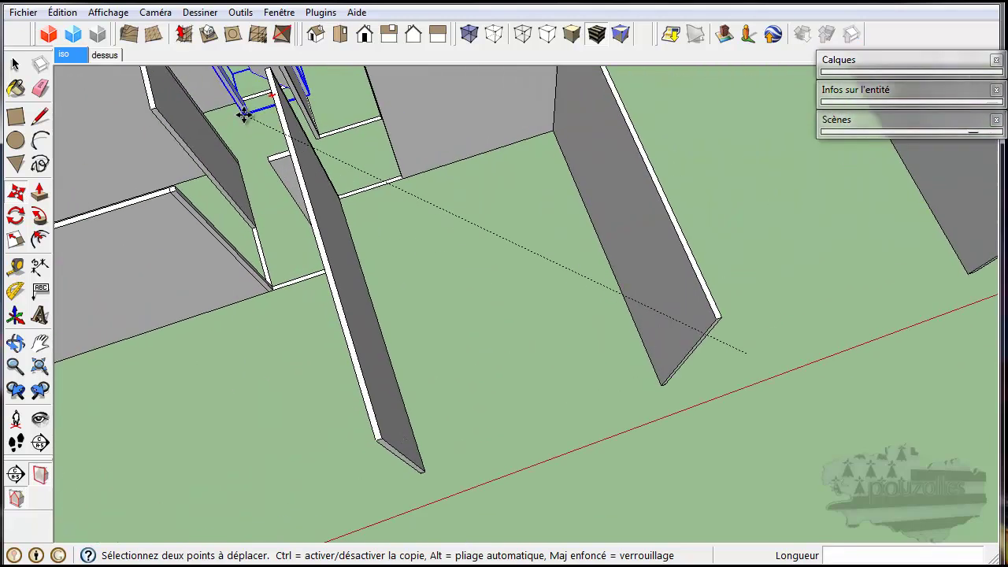
middle_drag(246, 111, 347, 334)
click(347, 331)
scroll(347, 330, up, 5)
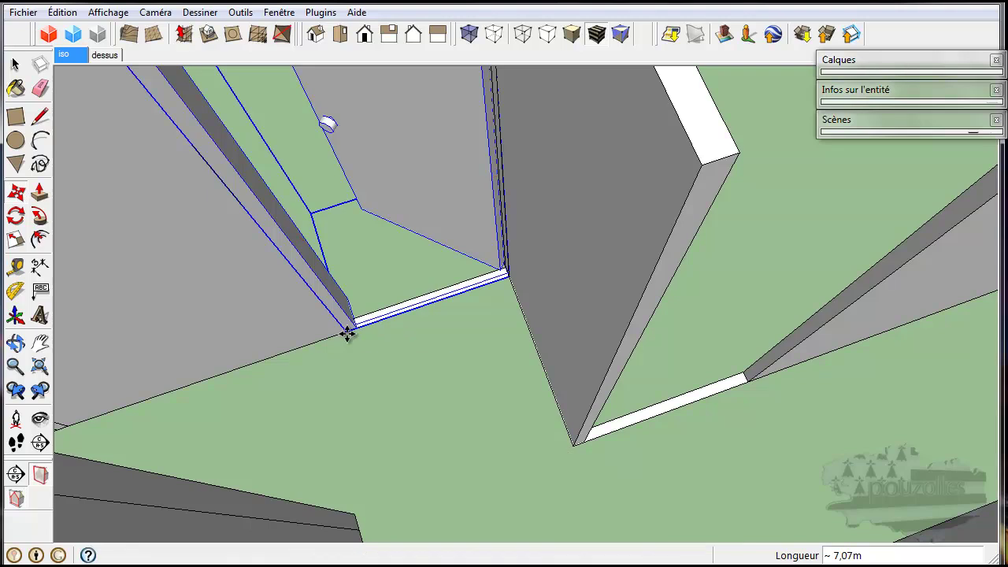
Inside the door component, select the whole frame and scale its depth down to match the partition's thickness.
scroll(347, 334, down, 3)
middle_drag(285, 257, 628, 198)
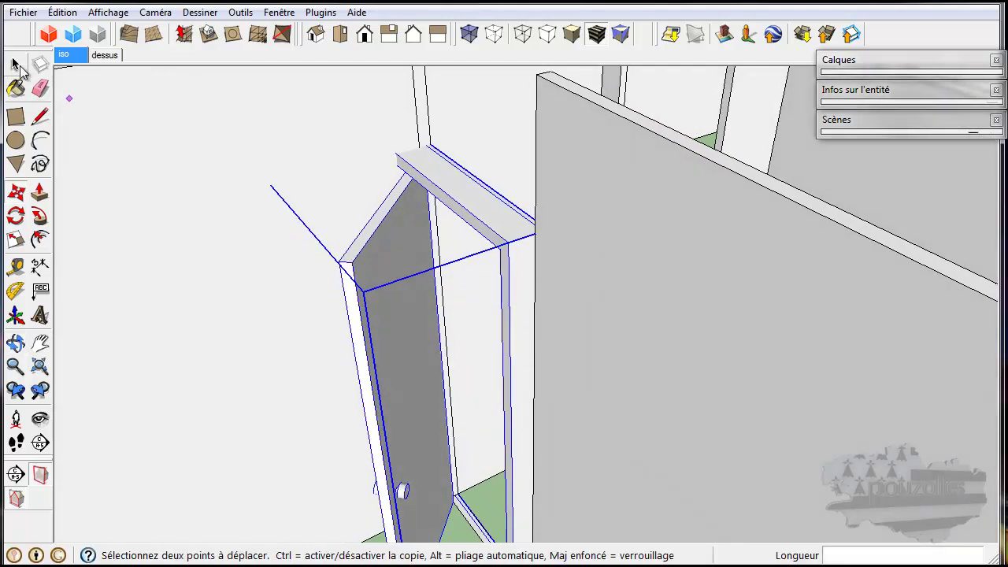
click(16, 66)
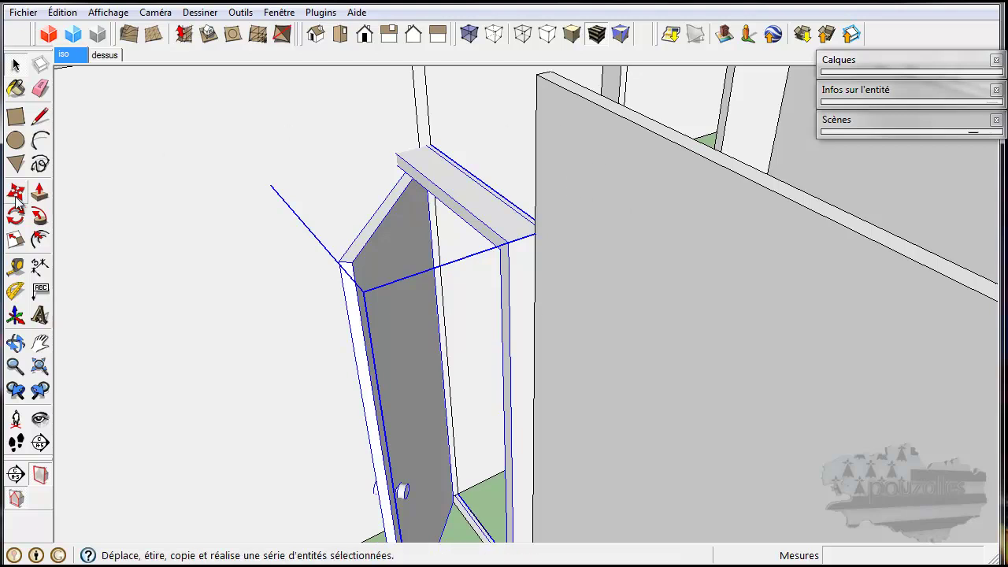
double_click(473, 211)
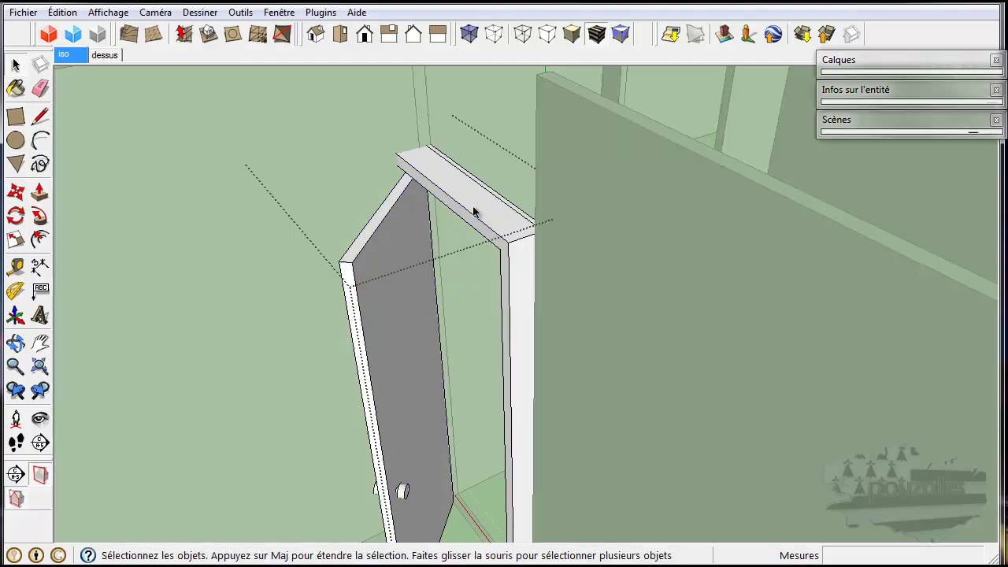
key(Escape)
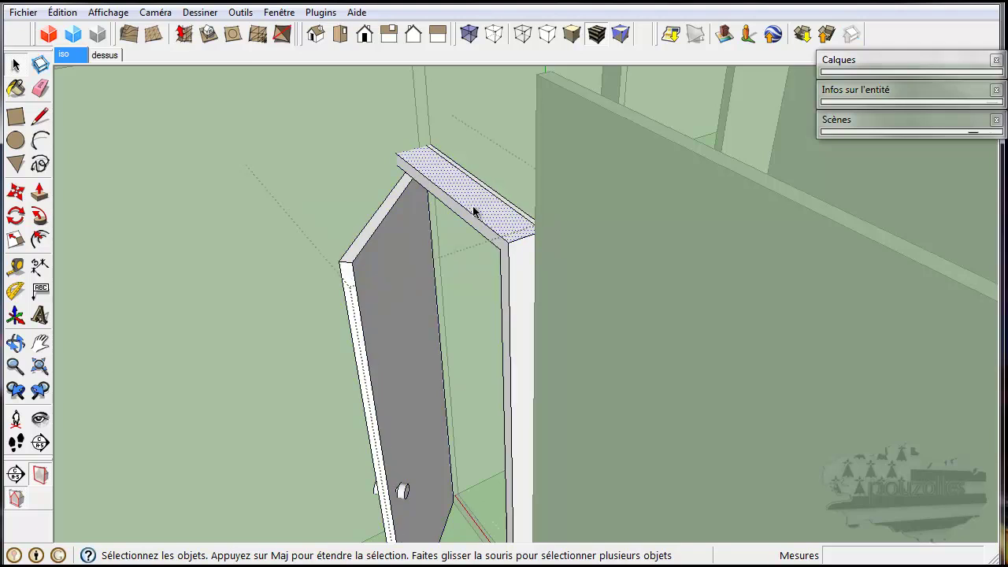
triple_click(474, 211)
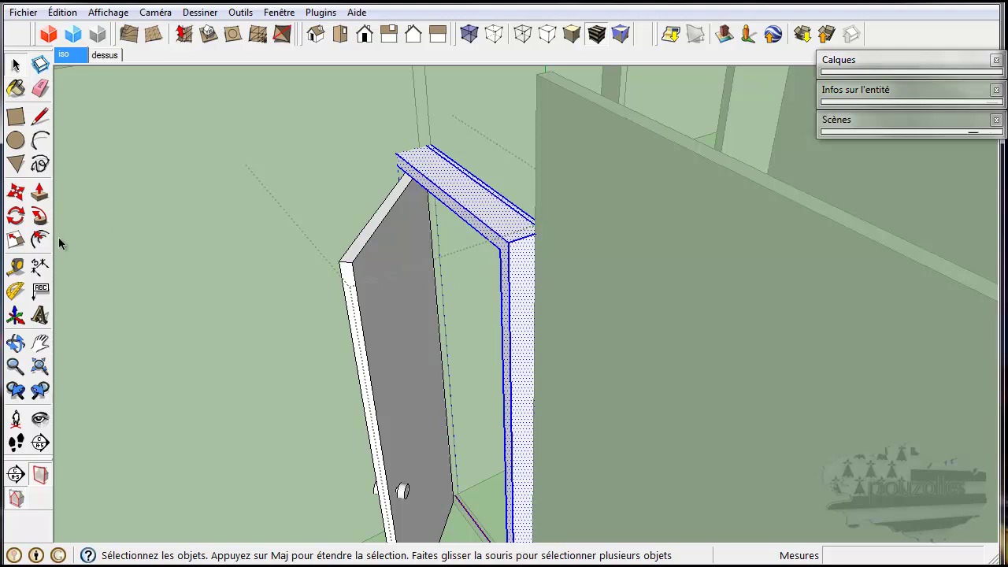
click(15, 240)
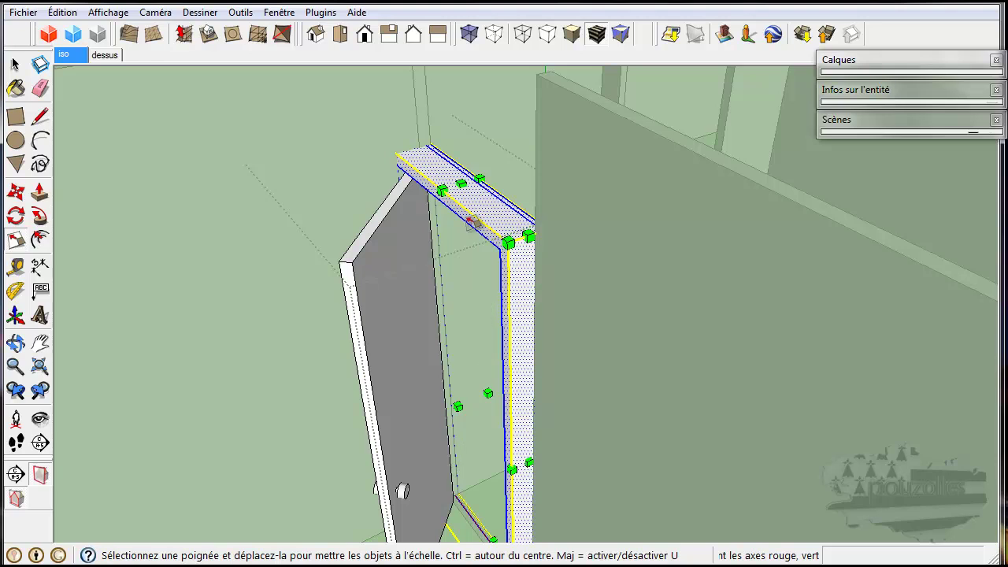
drag(442, 191, 468, 181)
Open the door leaf for editing, scale its thickness by a factor of 0.30, and return to the door component.
middle_drag(590, 337, 742, 387)
click(16, 67)
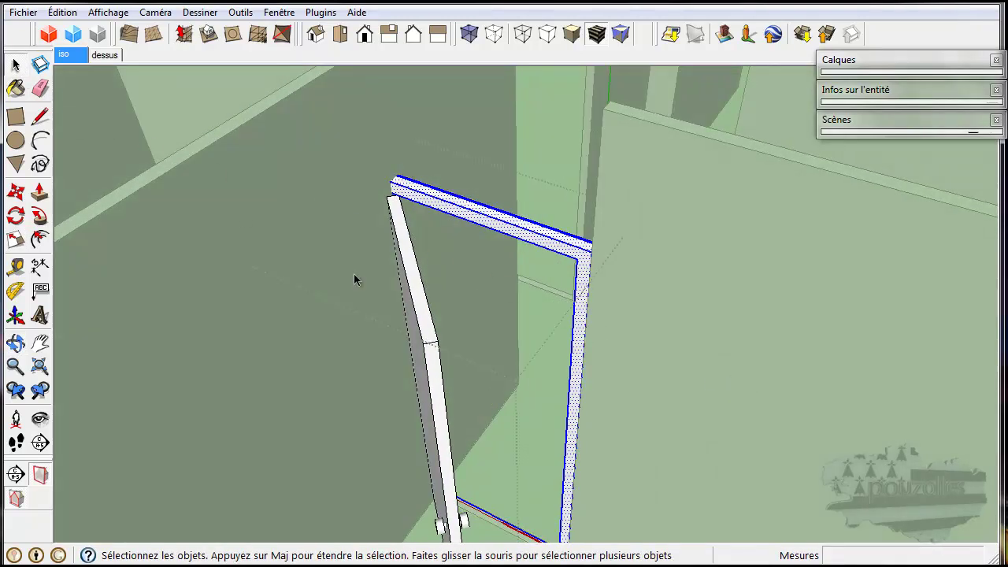
double_click(422, 307)
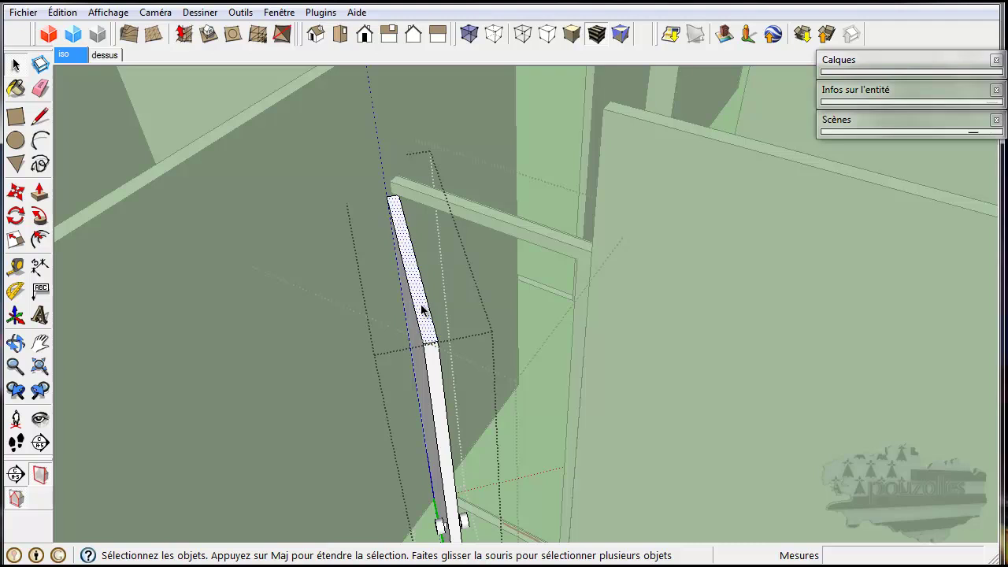
triple_click(422, 309)
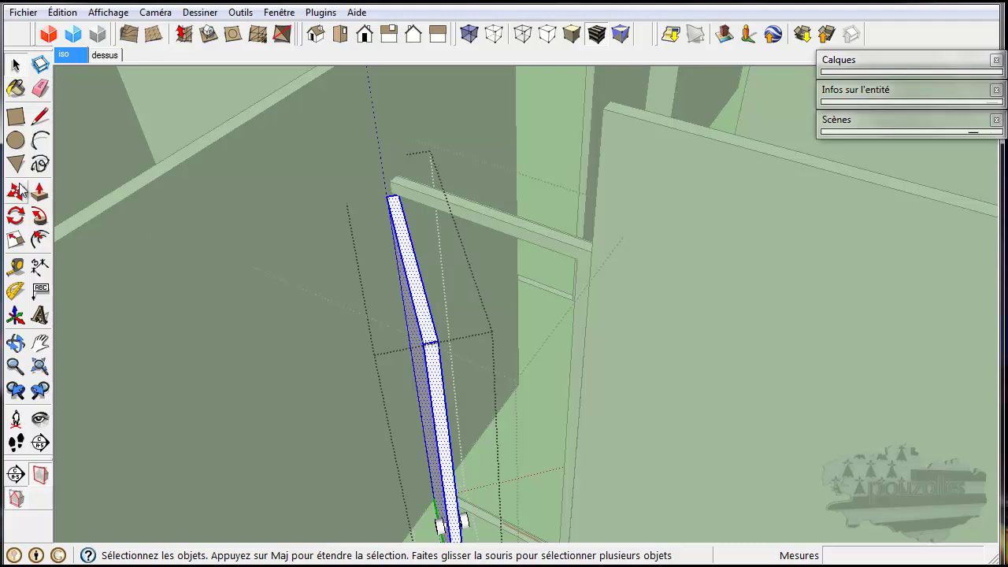
click(16, 239)
drag(401, 264, 412, 263)
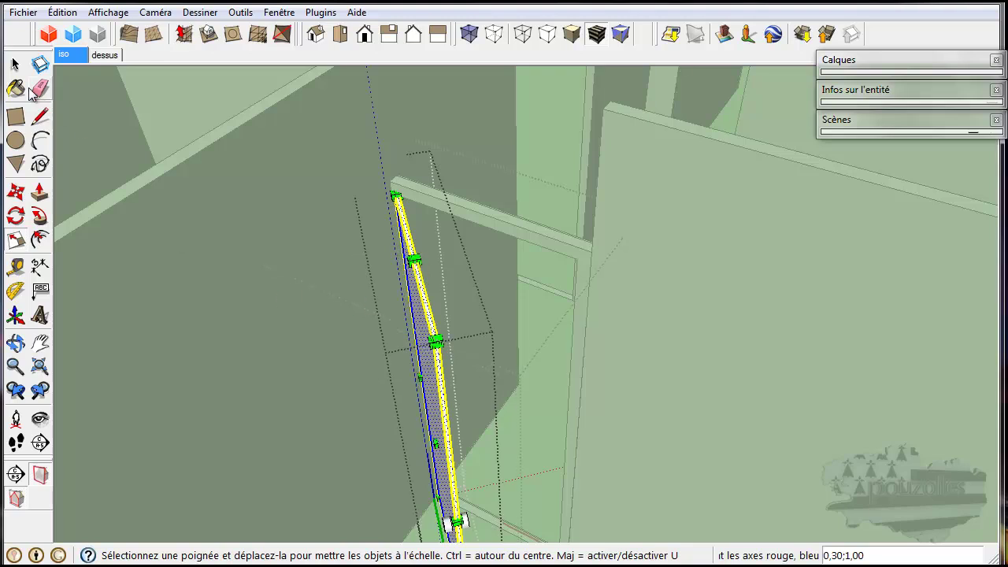
click(15, 65)
click(246, 318)
middle_drag(667, 452, 576, 489)
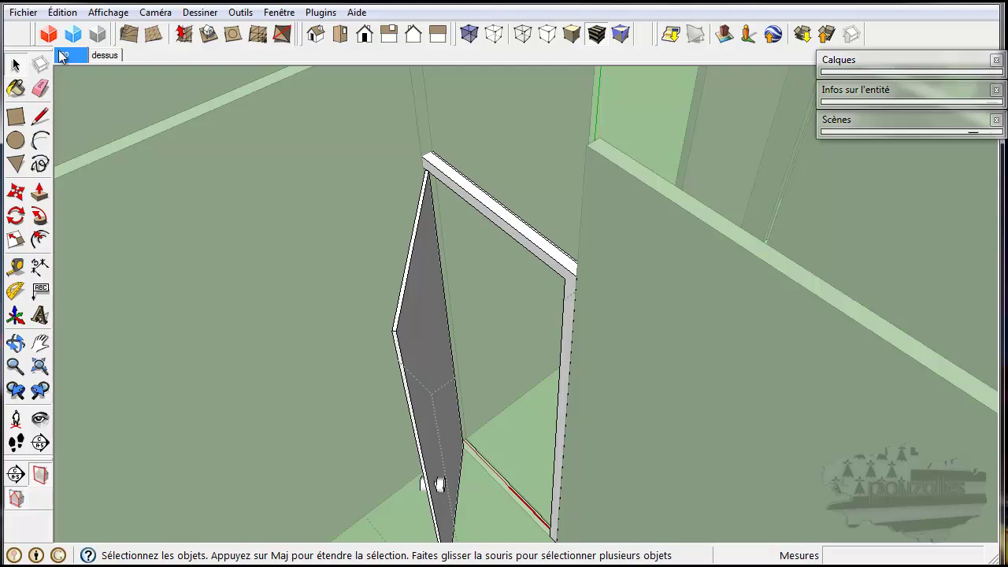
Undo the last scaling of the door leaf, staying inside the leaf for editing.
click(62, 12)
click(79, 27)
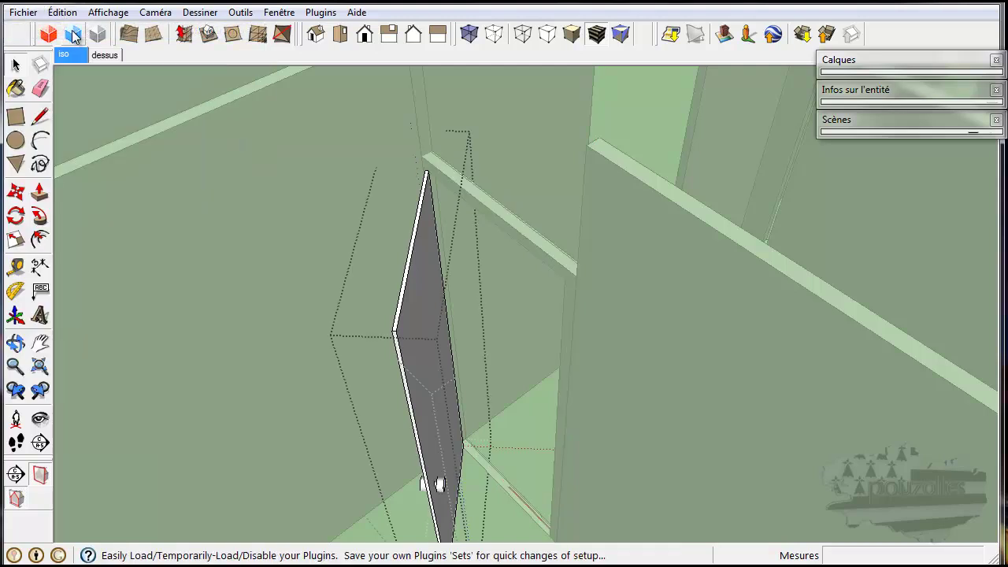
click(62, 12)
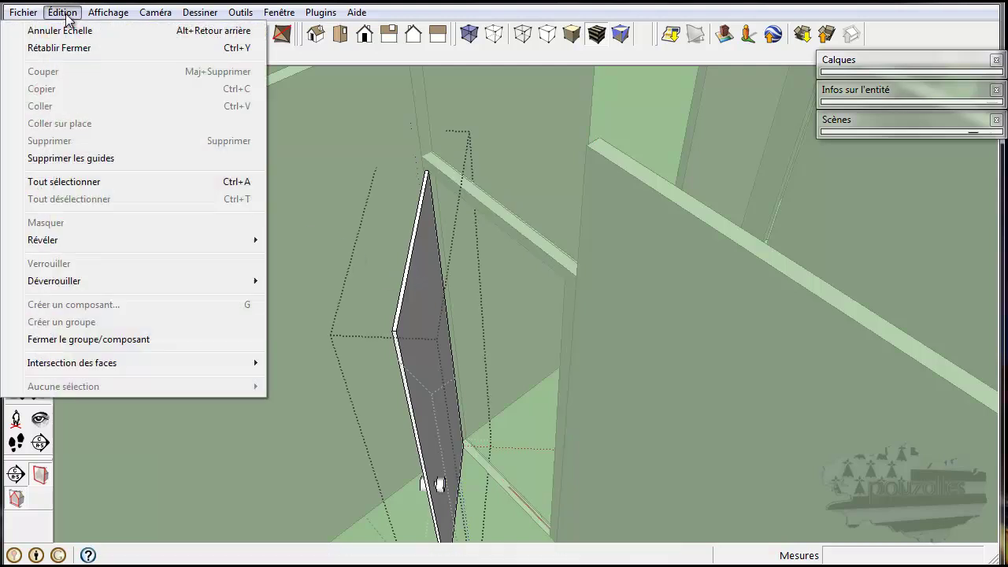
click(66, 27)
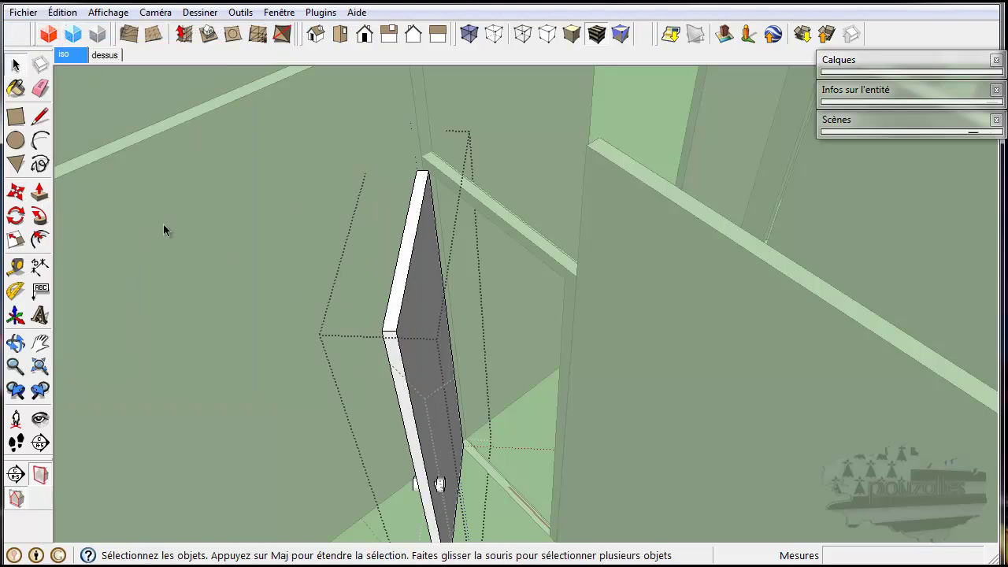
Select the whole door leaf, scale its thickness by about 0.57, and leave both the leaf and the door component.
click(16, 240)
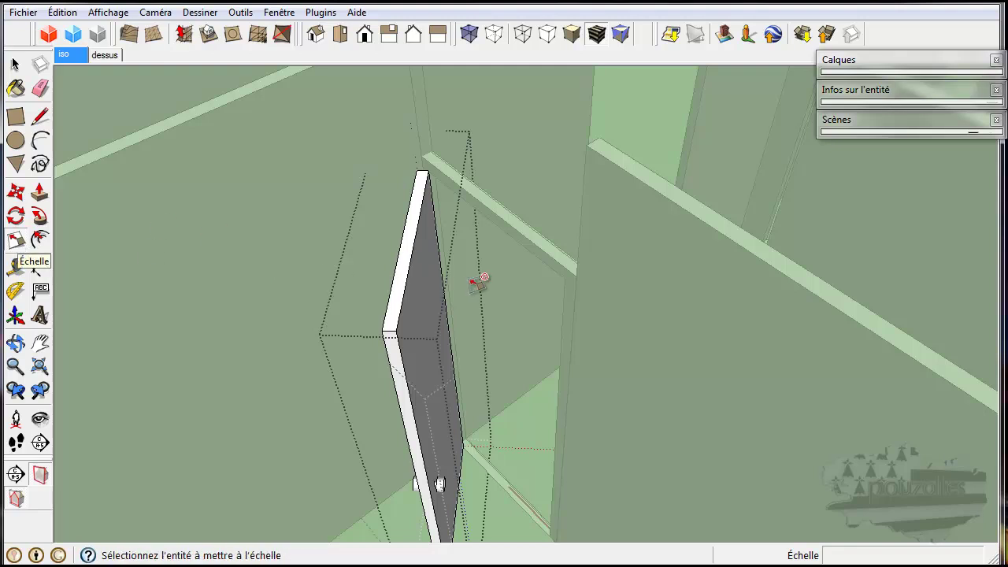
click(16, 65)
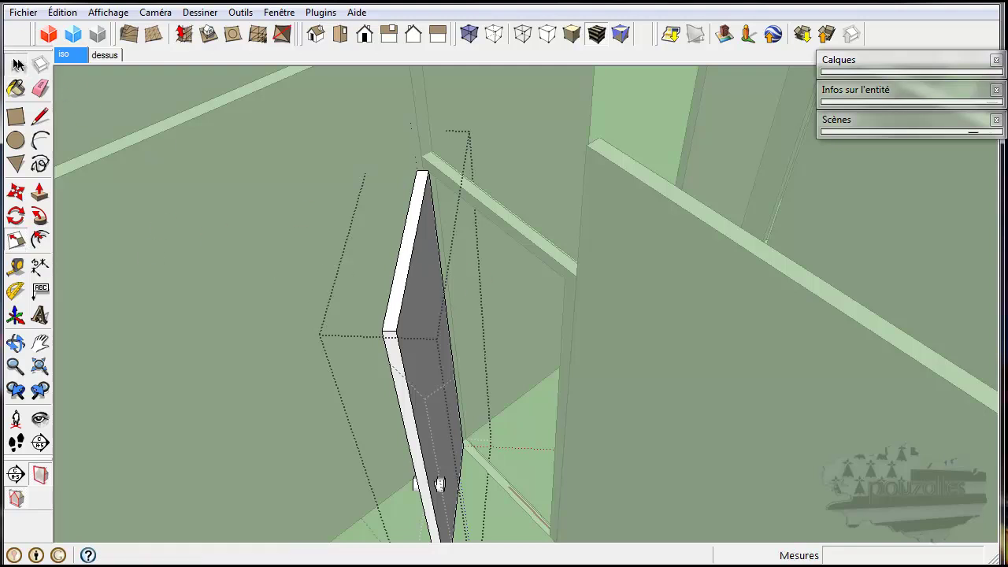
triple_click(399, 272)
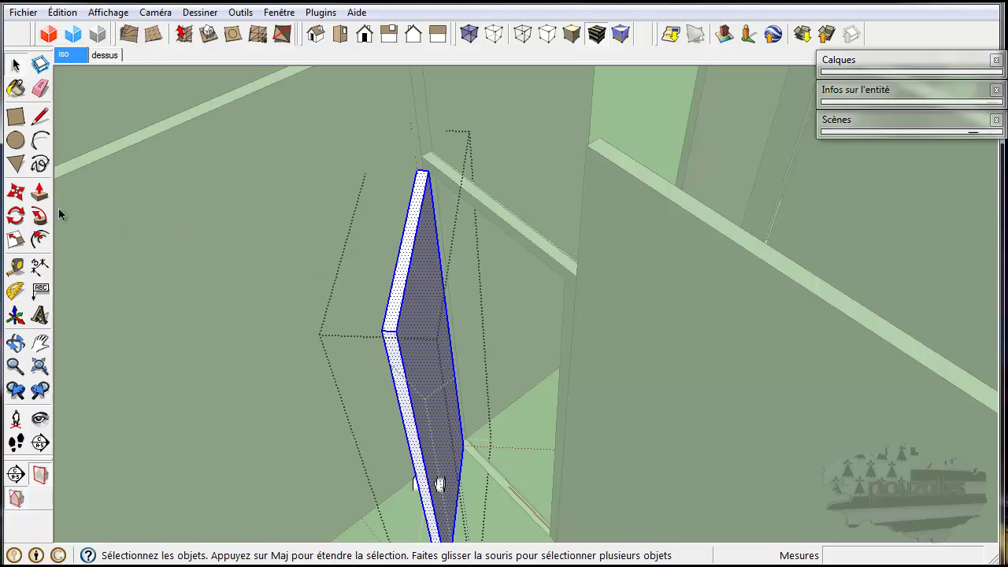
click(16, 239)
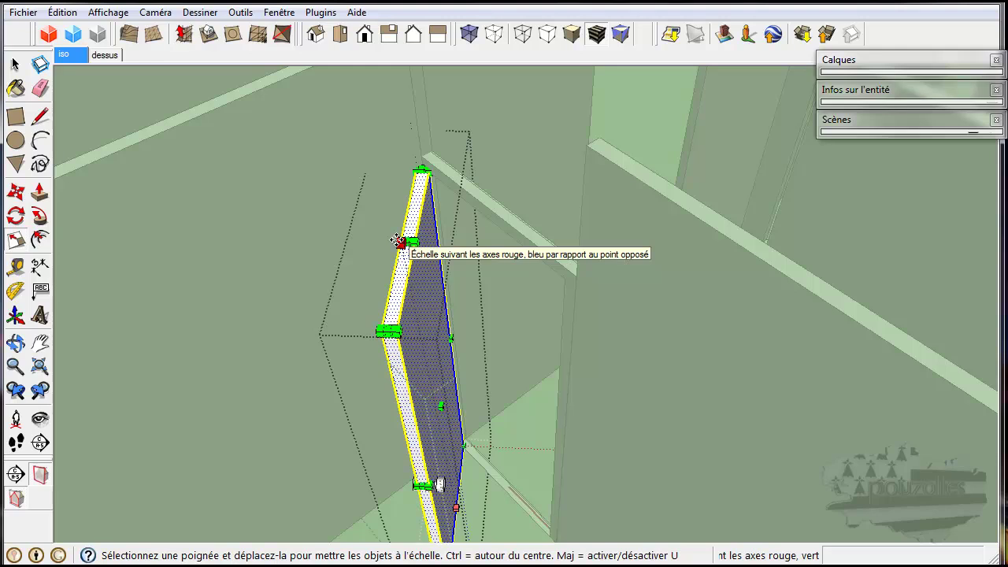
drag(400, 241, 407, 242)
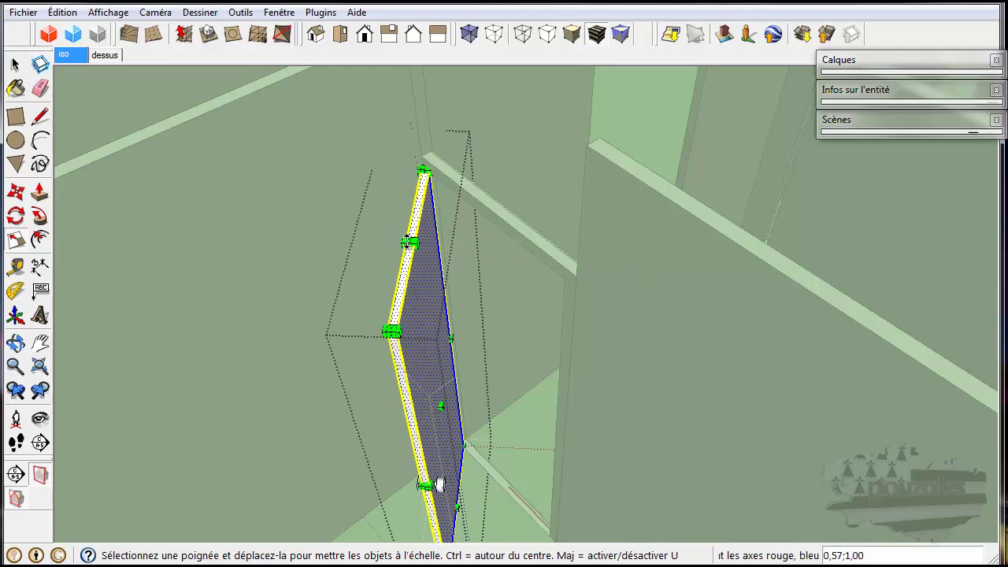
click(21, 70)
click(275, 277)
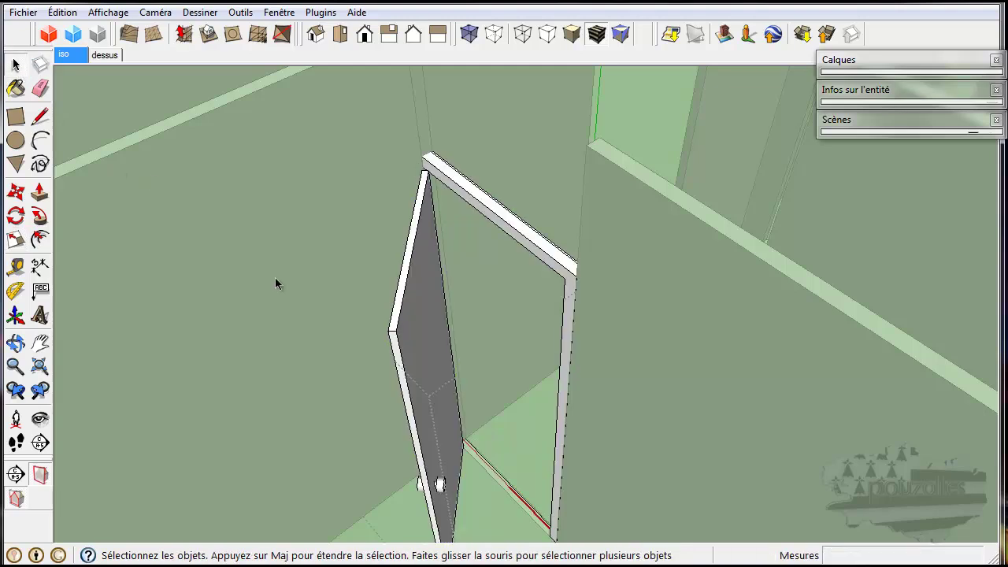
middle_drag(314, 333, 304, 409)
middle_drag(457, 337, 393, 377)
middle_drag(533, 228, 295, 289)
middle_drag(557, 246, 469, 193)
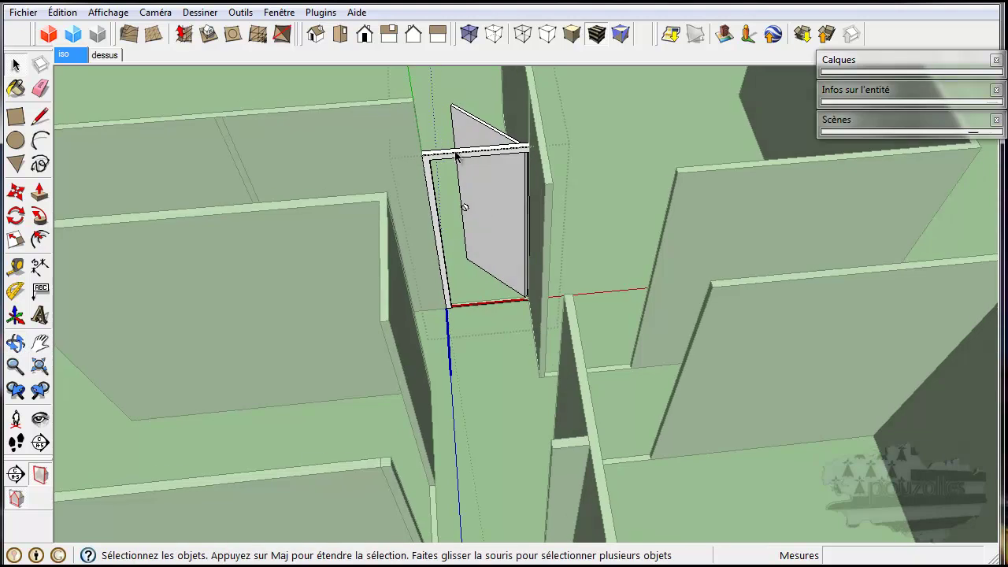
click(479, 374)
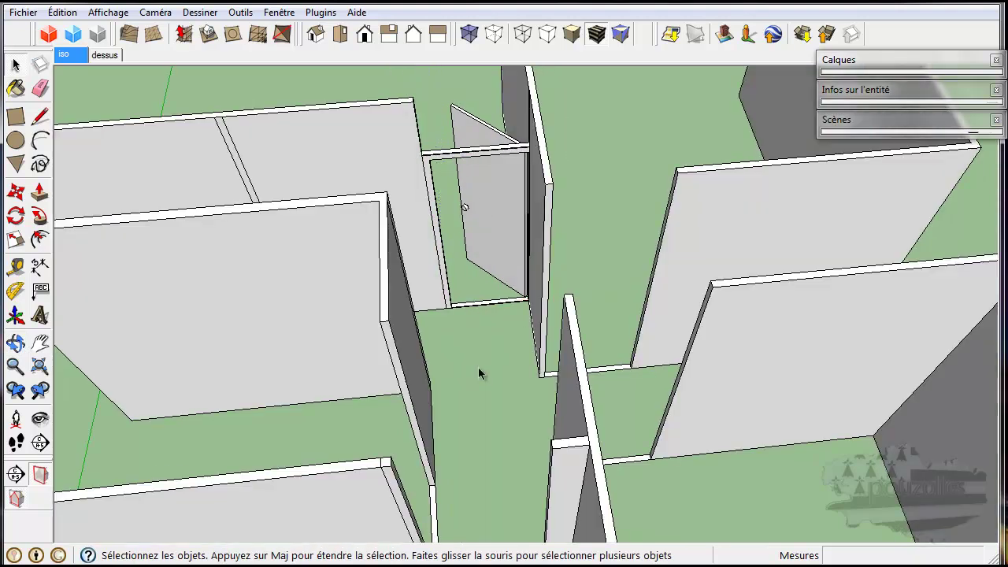
Scale the whole door's width along the red axis by about 0.94 so its frame fits between the partitions.
click(468, 156)
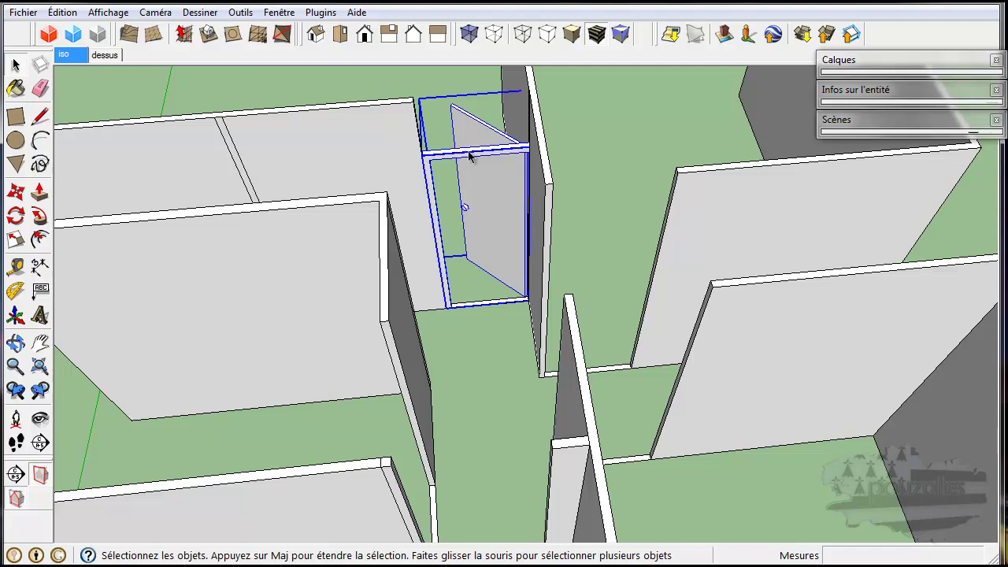
click(16, 241)
middle_drag(561, 254, 510, 284)
click(544, 208)
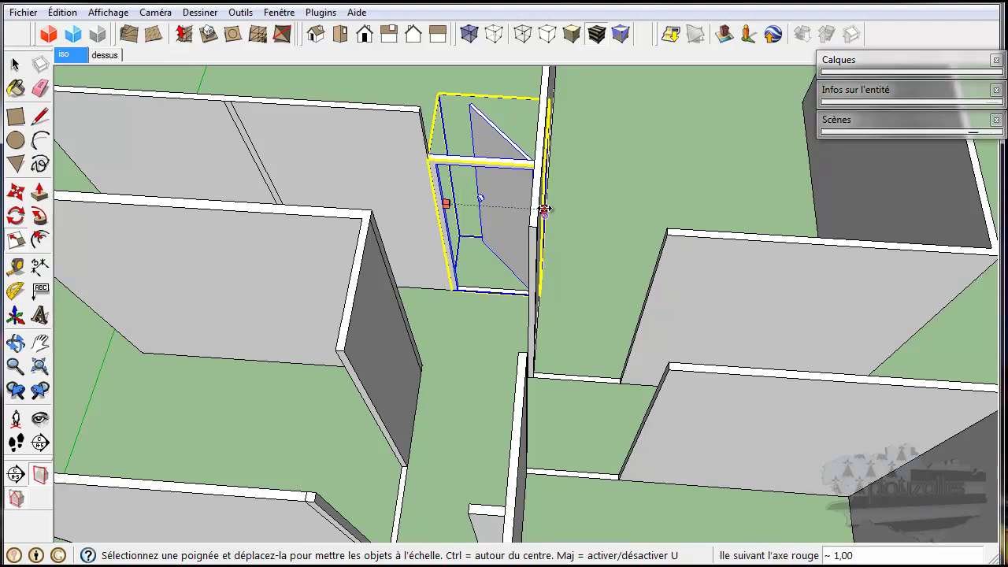
middle_drag(535, 216, 590, 198)
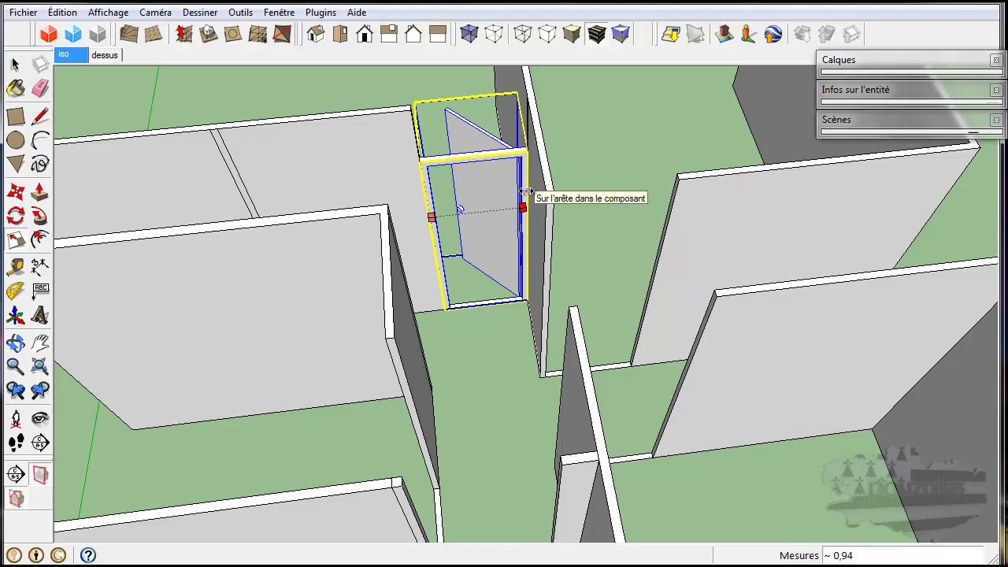
scroll(514, 356, down, 2)
middle_drag(513, 357, 511, 340)
click(15, 63)
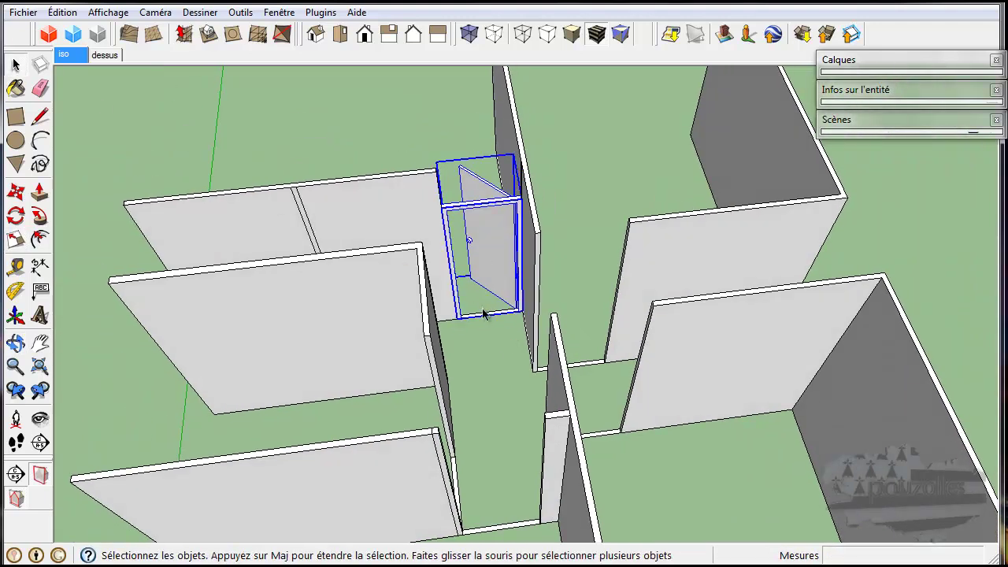
Copy the door by its frame's bottom corner about 0.80 m into the corridor in front of the original.
scroll(484, 313, up, 3)
scroll(512, 353, up, 2)
middle_drag(513, 353, 540, 352)
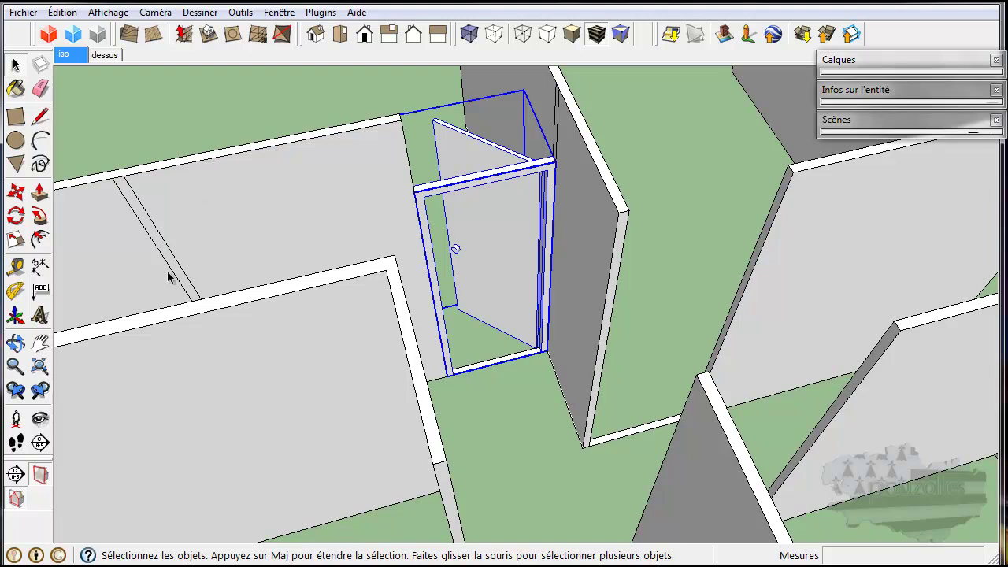
click(16, 195)
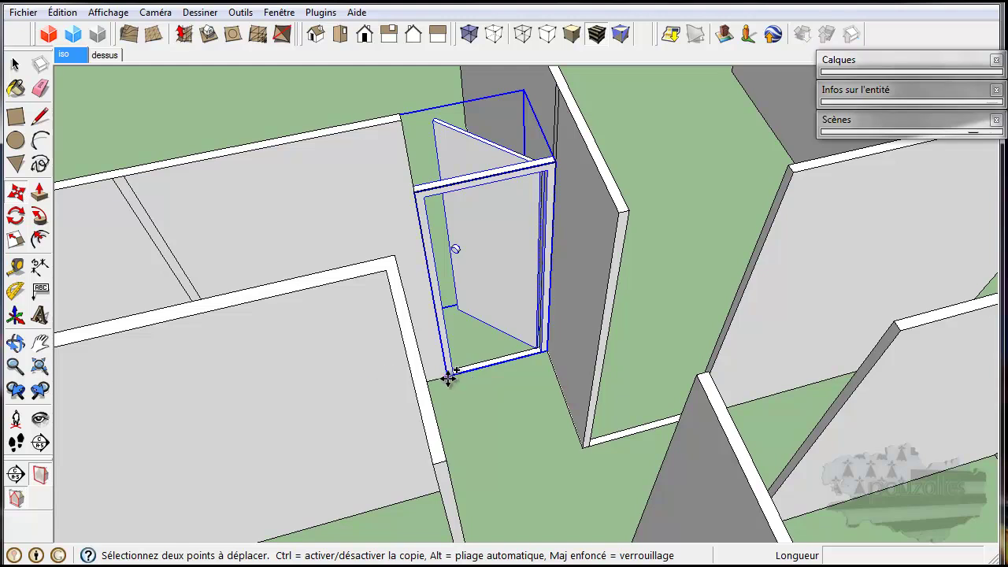
click(448, 378)
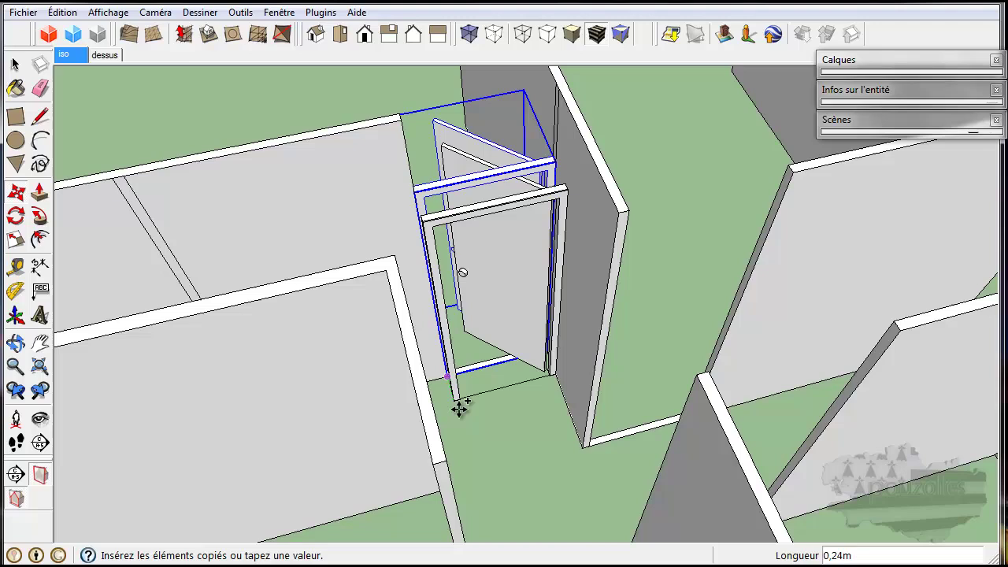
click(476, 467)
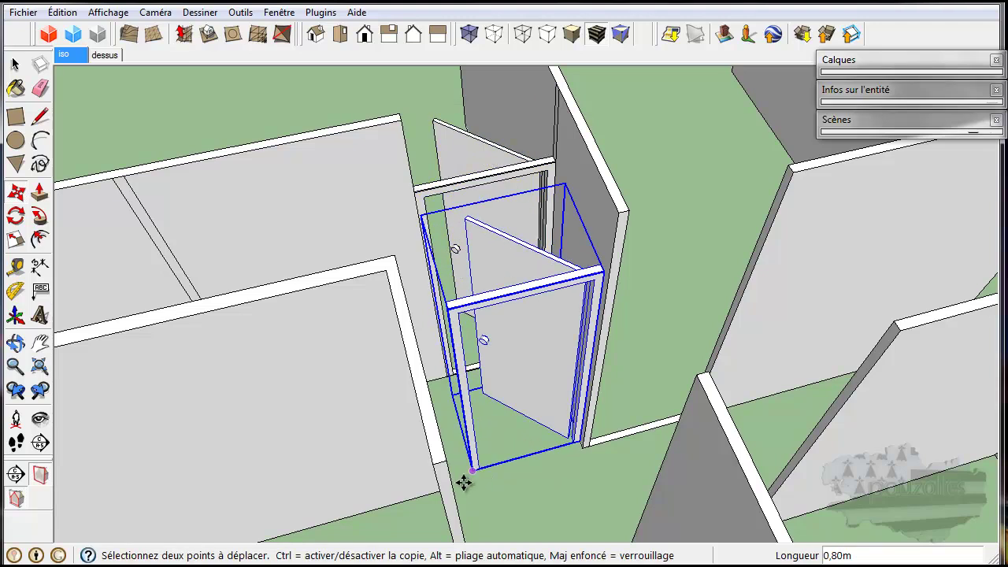
Rotate the door copy 90° in the ground plane about its frame's bottom corner.
click(15, 215)
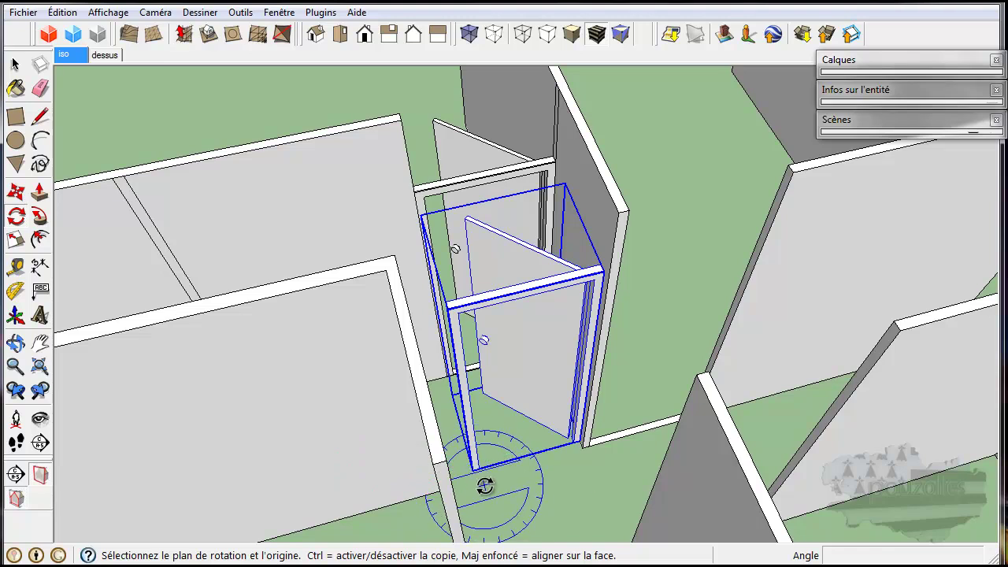
click(472, 470)
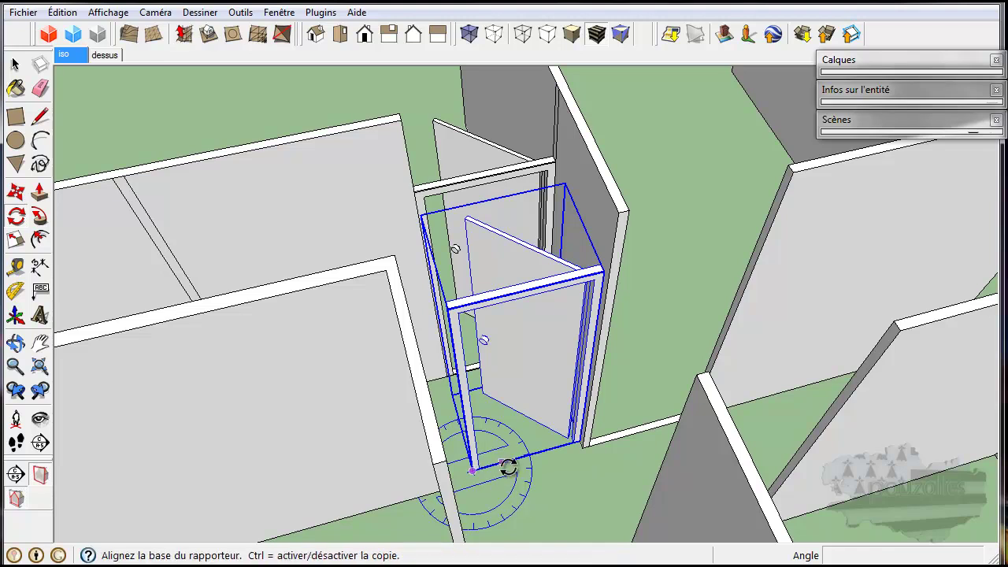
click(575, 441)
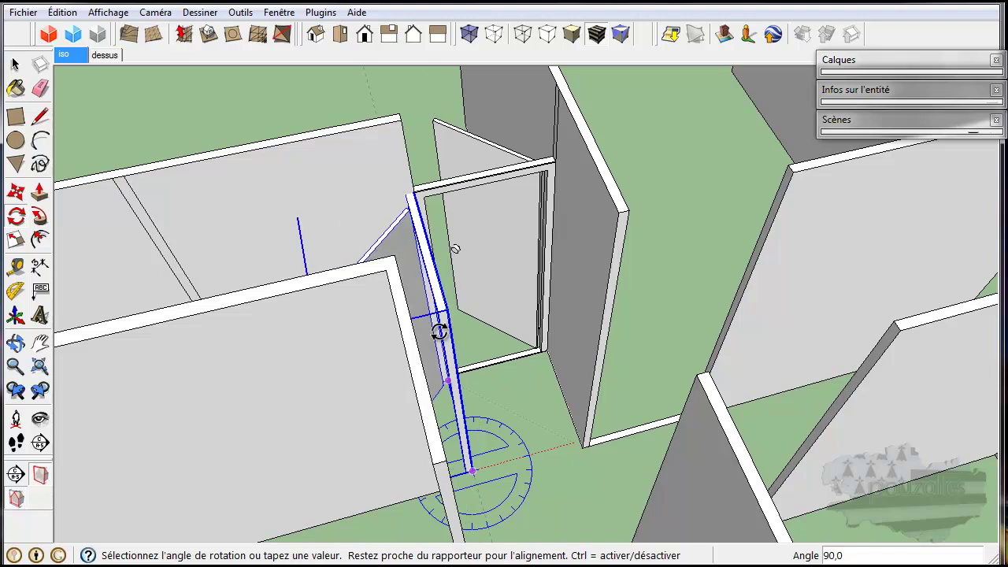
click(438, 331)
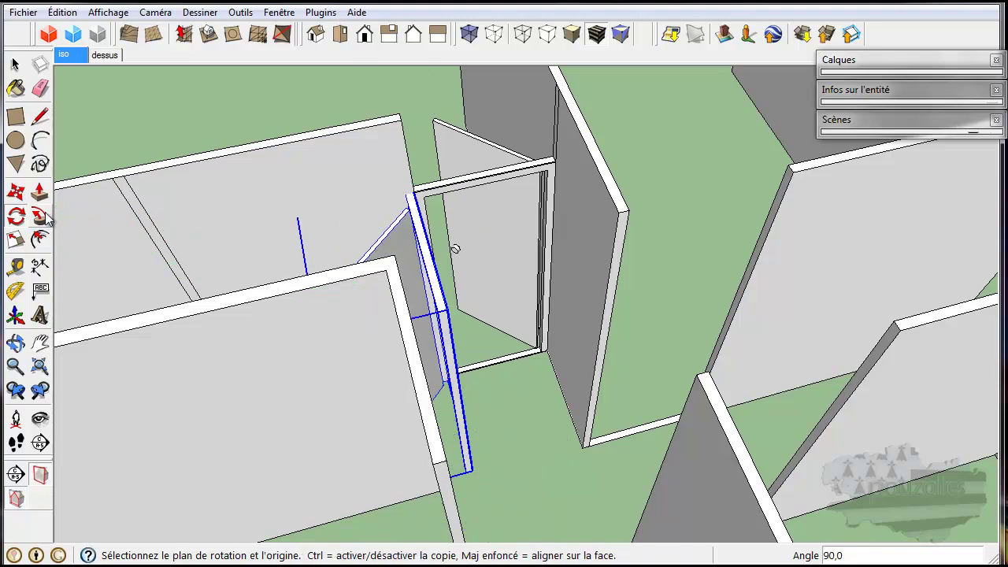
Move the rotated door copy by its frame's bottom corner about 1.30 m along the corridor, against the base of the partition.
click(16, 192)
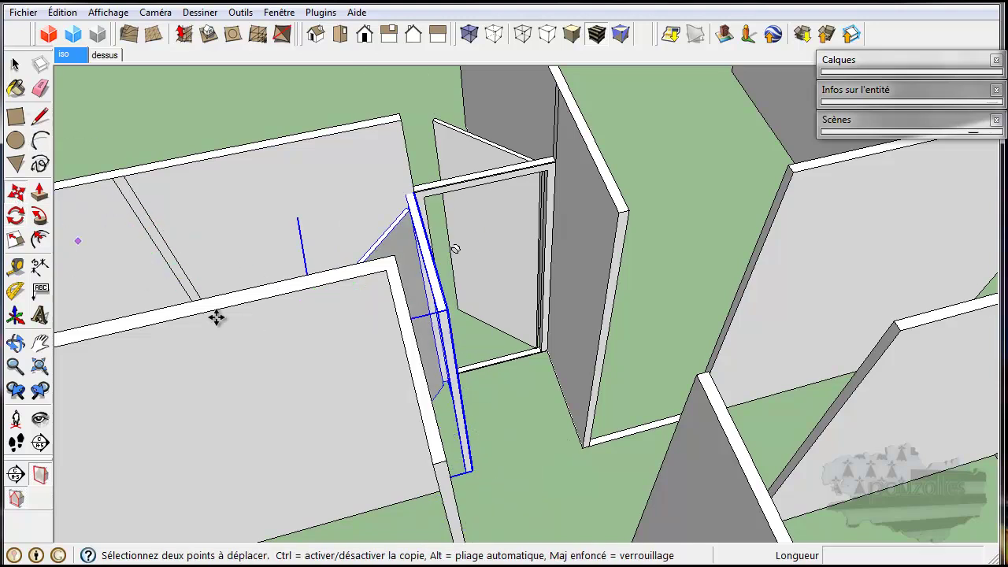
middle_drag(173, 320, 502, 304)
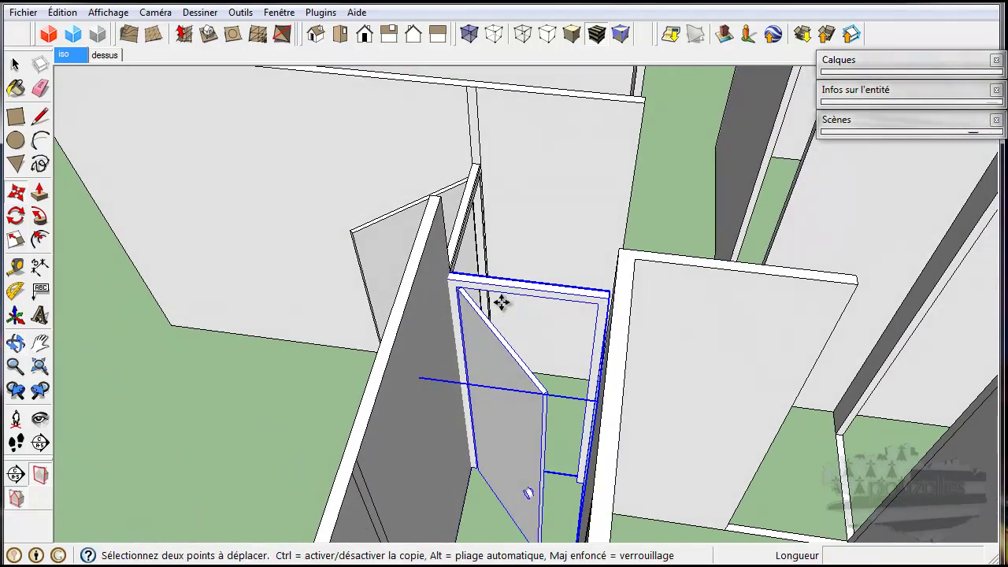
scroll(501, 431, down, 3)
middle_drag(493, 501, 515, 385)
scroll(501, 432, up, 3)
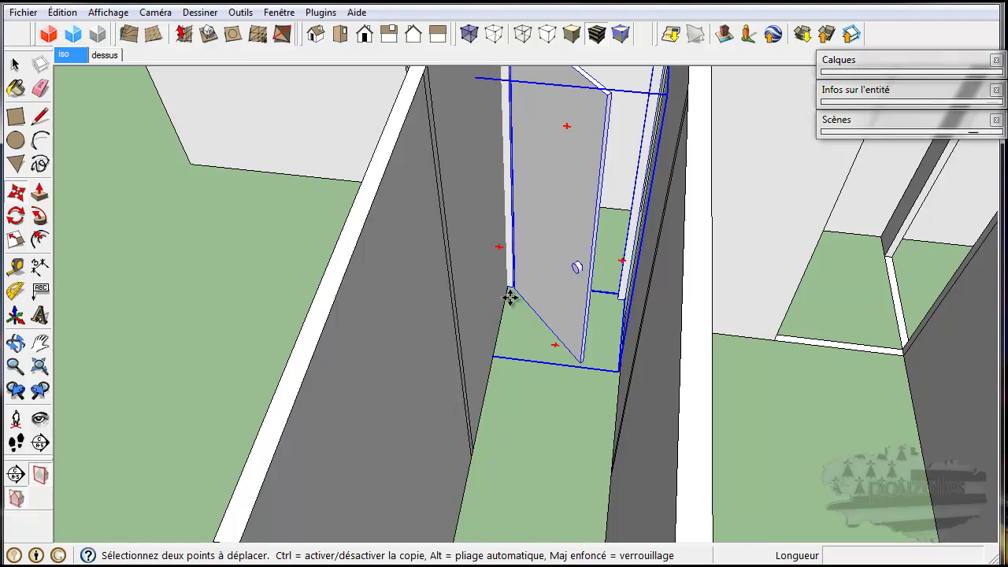
drag(507, 286, 477, 456)
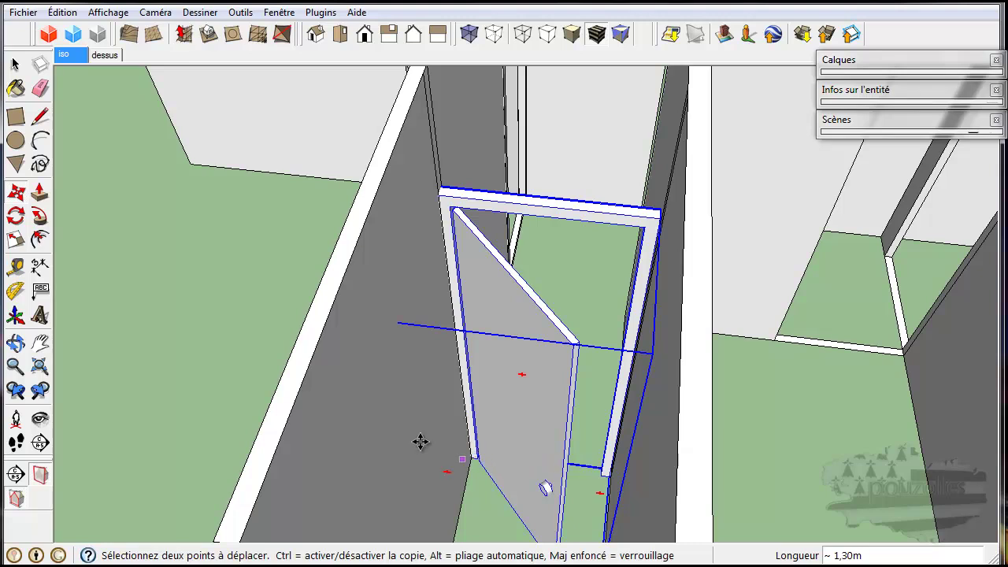
Shift the door copy 0.01 m sideways so its frame's bottom corner meets the opposite corridor partition.
scroll(615, 480, up, 6)
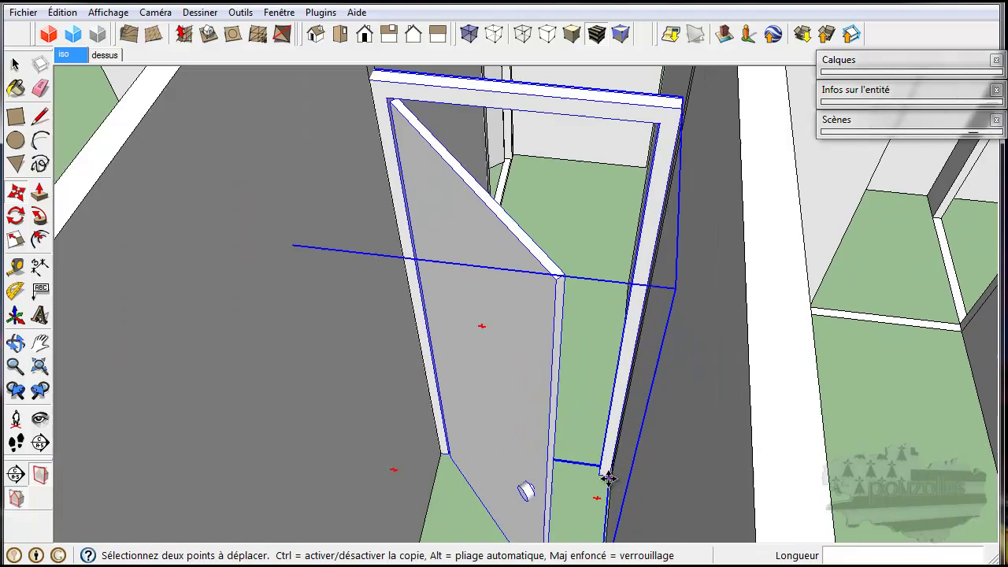
drag(609, 471, 623, 467)
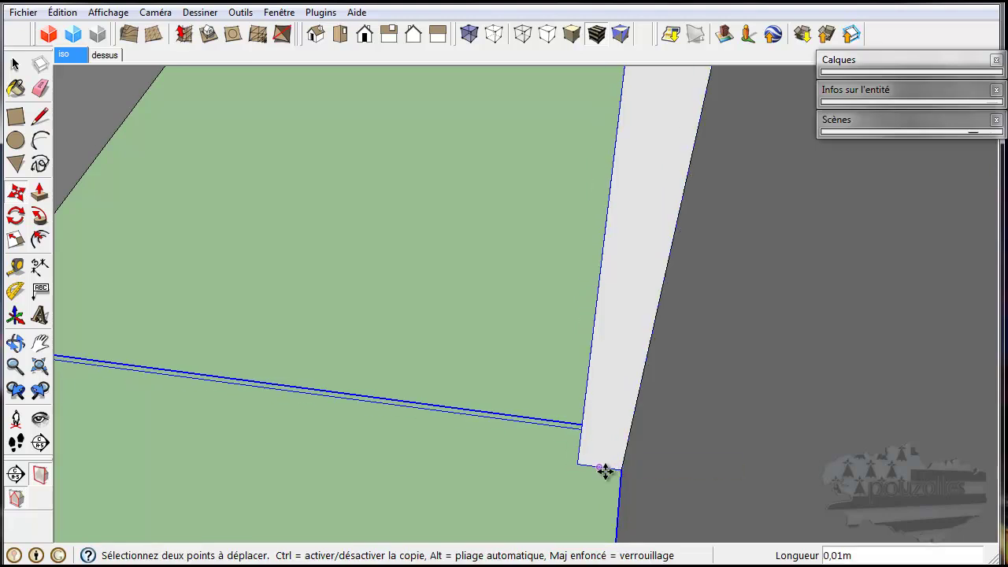
scroll(604, 468, down, 5)
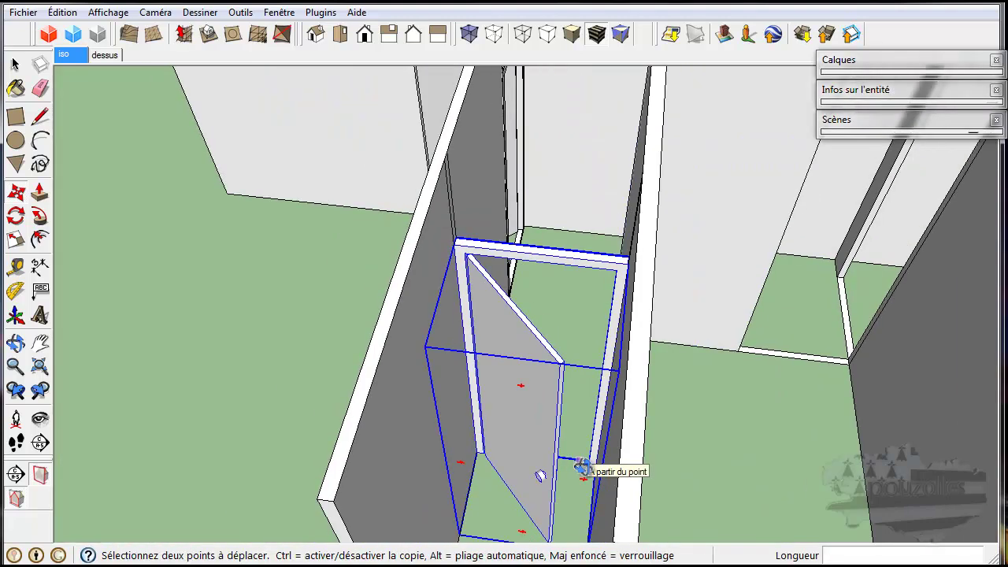
middle_drag(583, 466, 358, 408)
scroll(509, 433, down, 5)
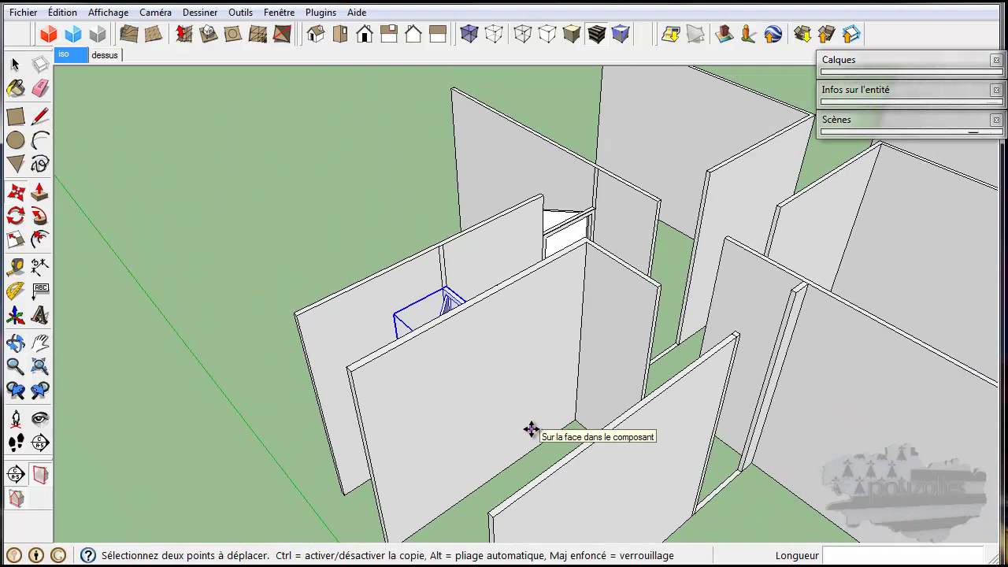
middle_drag(531, 429, 417, 475)
middle_drag(522, 356, 418, 339)
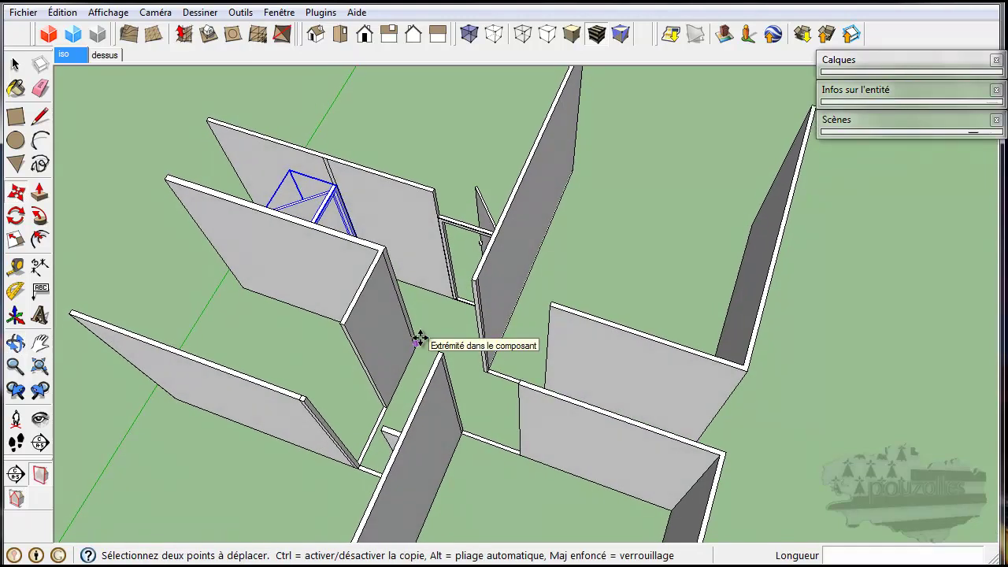
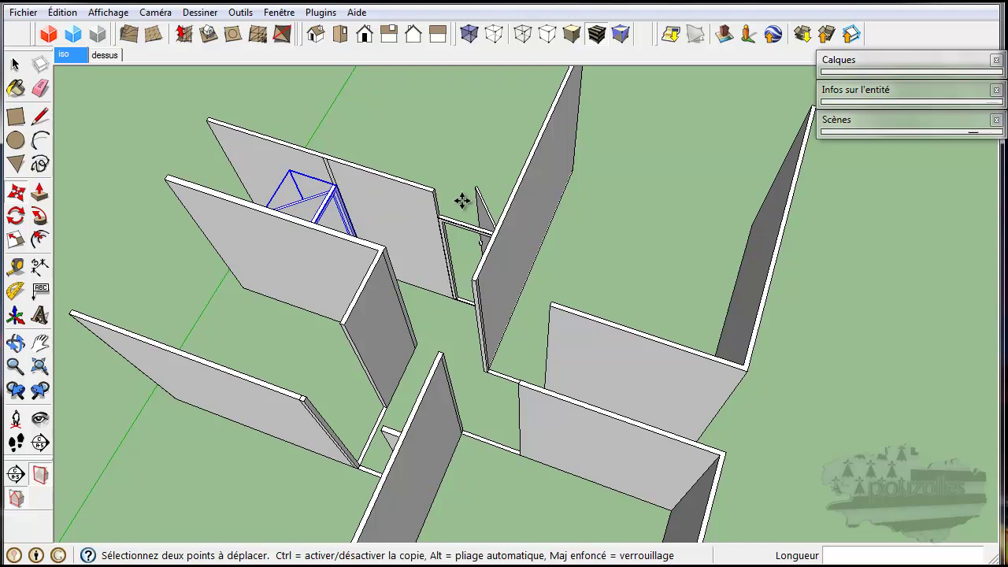
Copy the original fitted door by its frame's bottom corner about 7.06 m onto the open ground in front of the partitions.
click(15, 63)
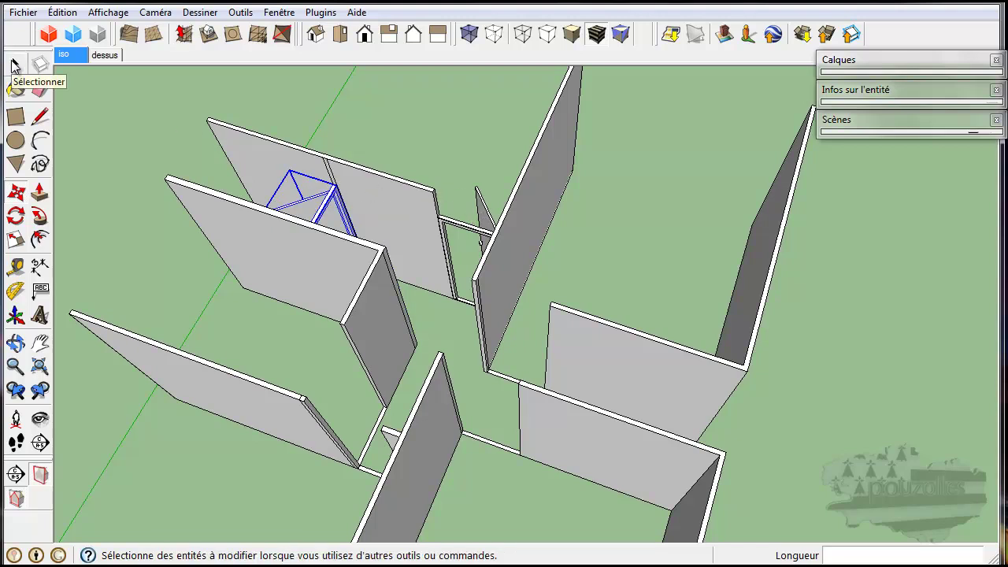
click(459, 227)
click(15, 199)
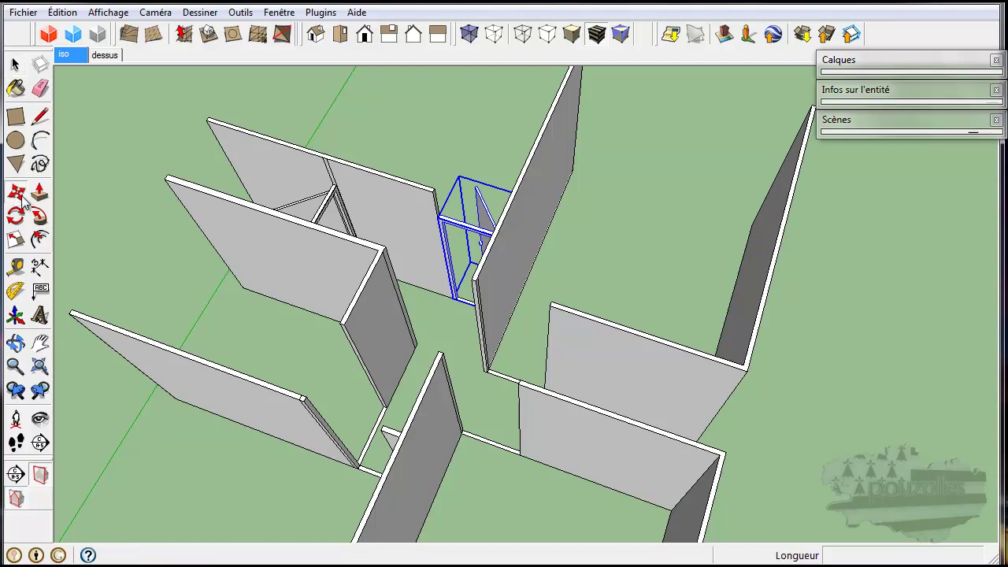
scroll(449, 323, up, 6)
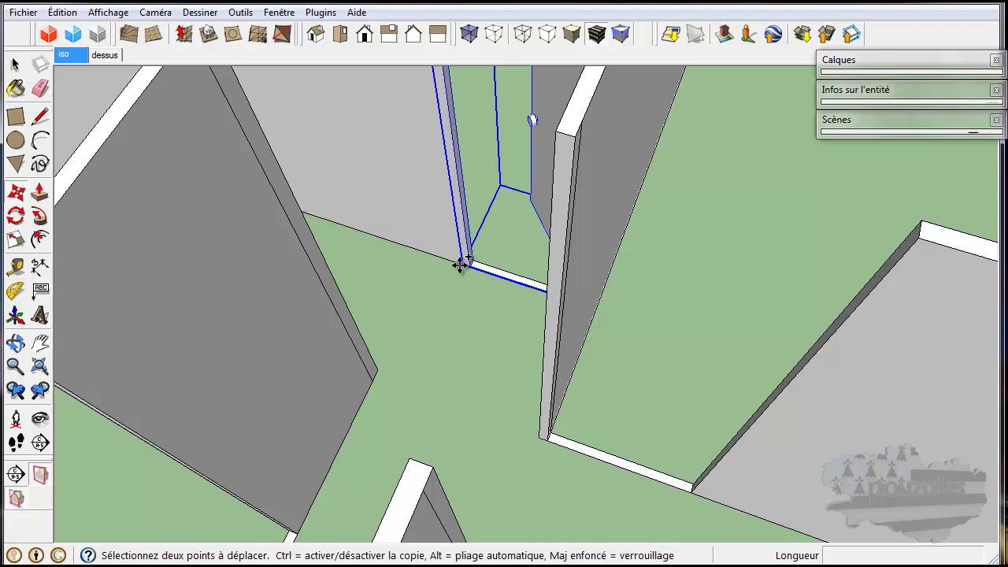
click(459, 265)
scroll(451, 285, down, 4)
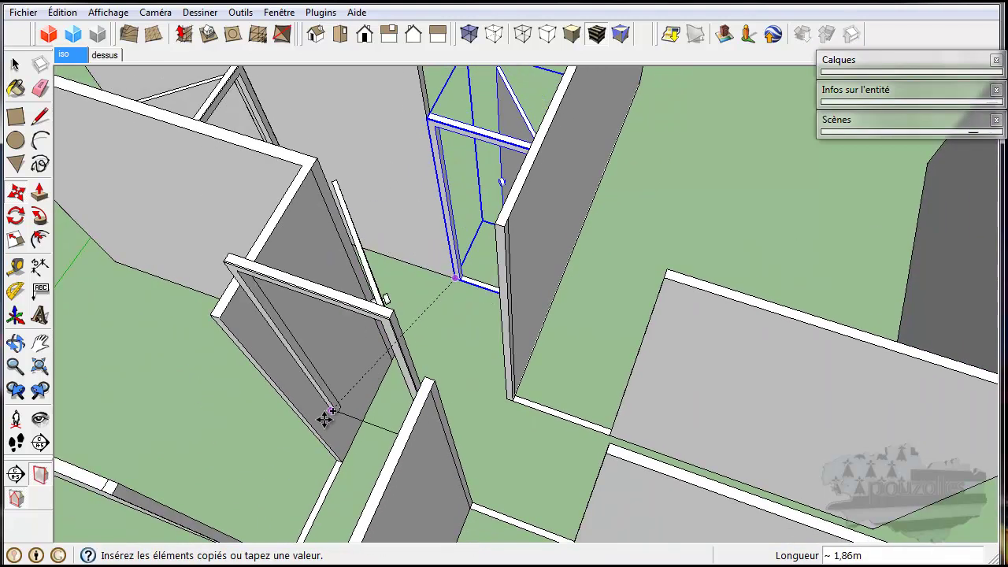
scroll(292, 472, down, 4)
middle_drag(289, 476, 392, 321)
scroll(392, 321, down, 8)
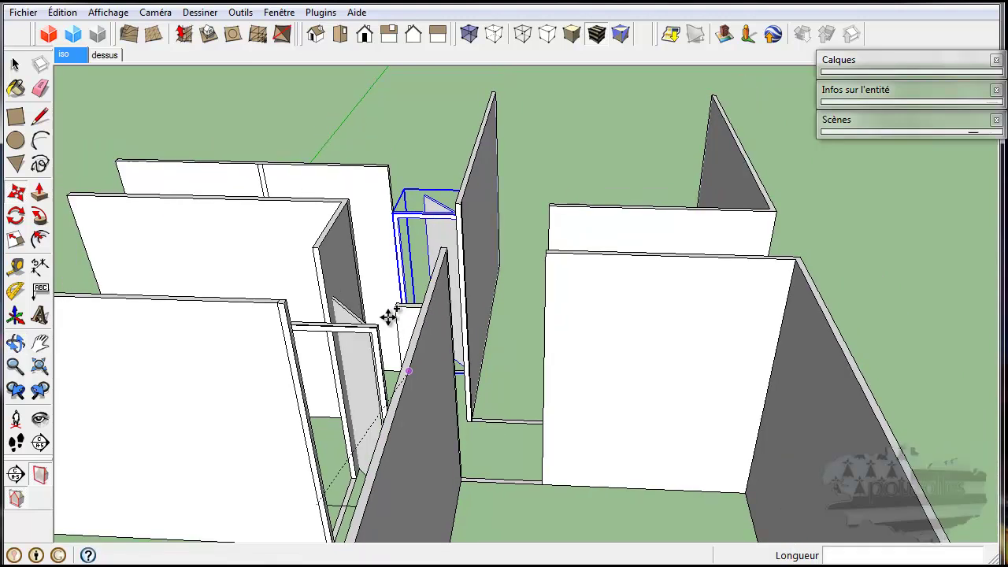
middle_drag(274, 483, 318, 466)
click(279, 488)
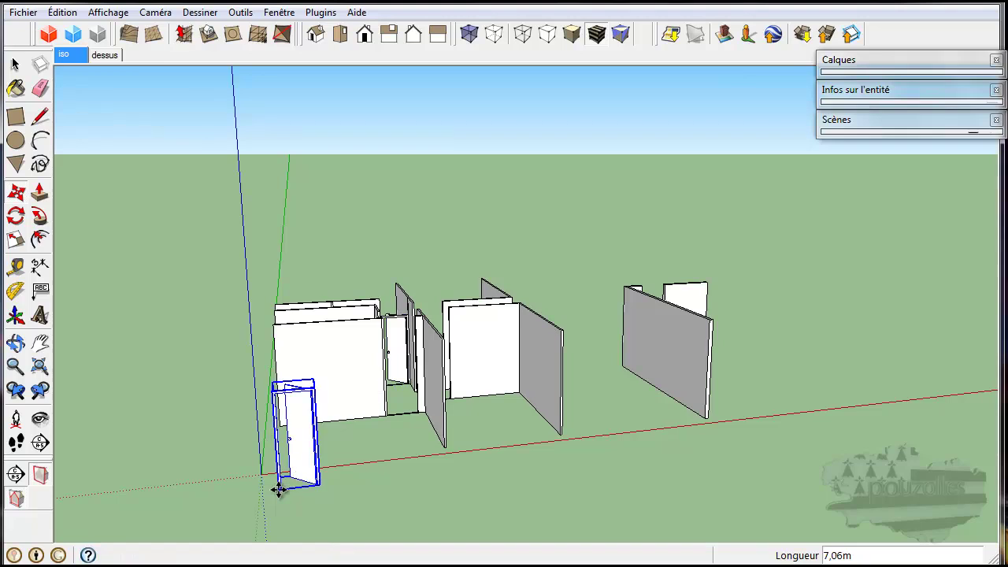
Mirror the new door copy by scaling it -1.00 along the red axis.
scroll(260, 492, up, 5)
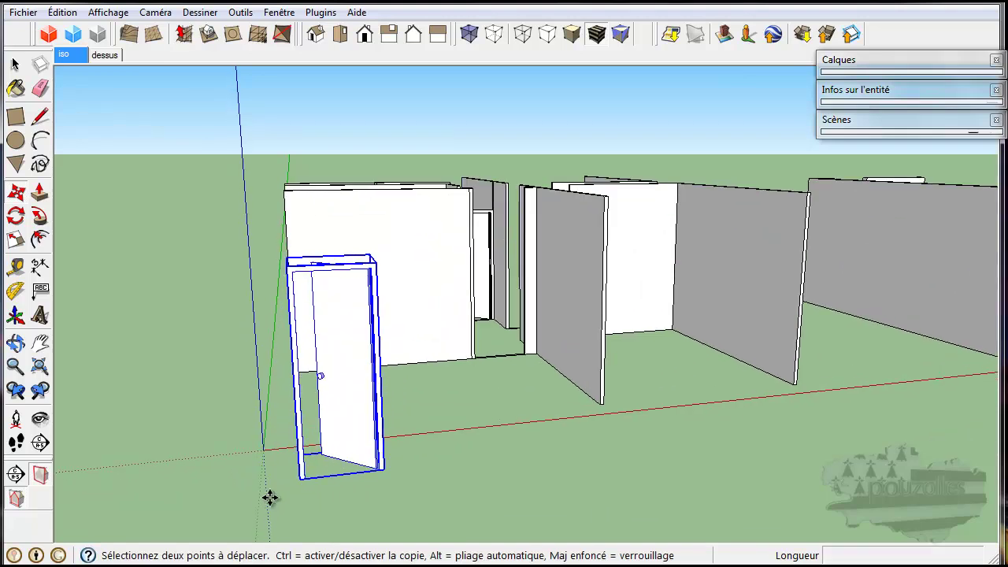
mouse_move(418, 443)
middle_down()
mouse_move(508, 434)
mouse_move(477, 473)
mouse_move(481, 391)
mouse_move(484, 413)
middle_up()
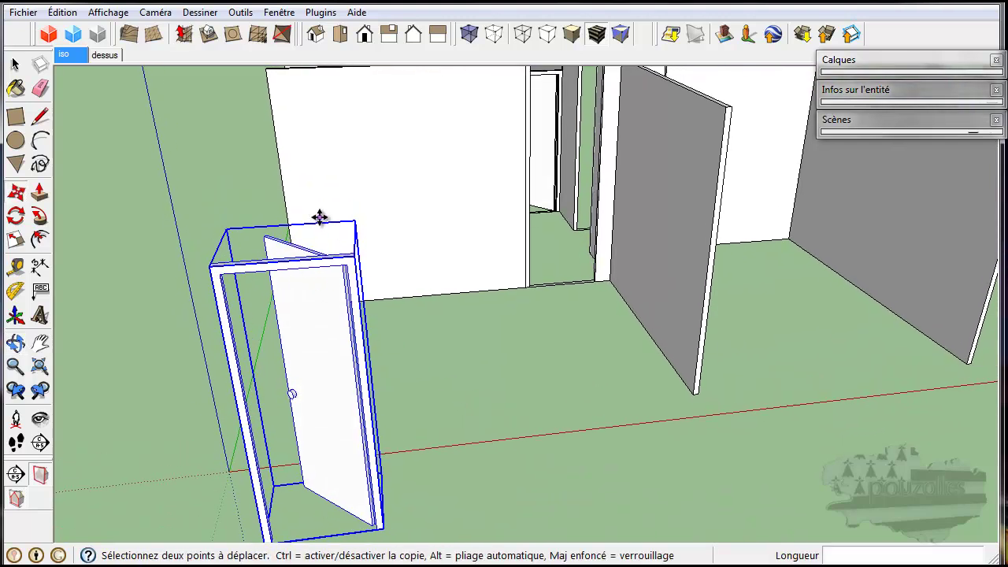
click(16, 241)
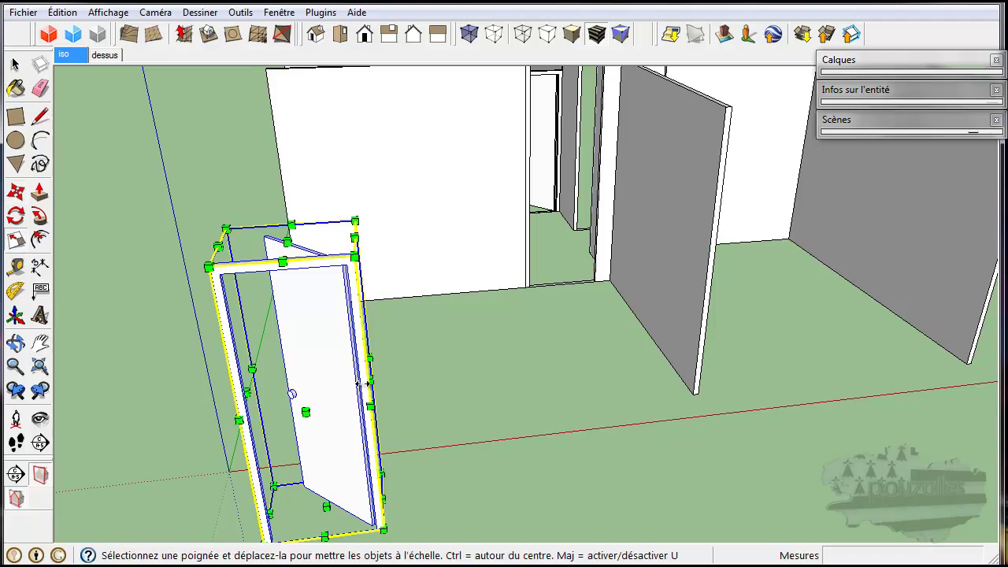
drag(370, 381, 126, 401)
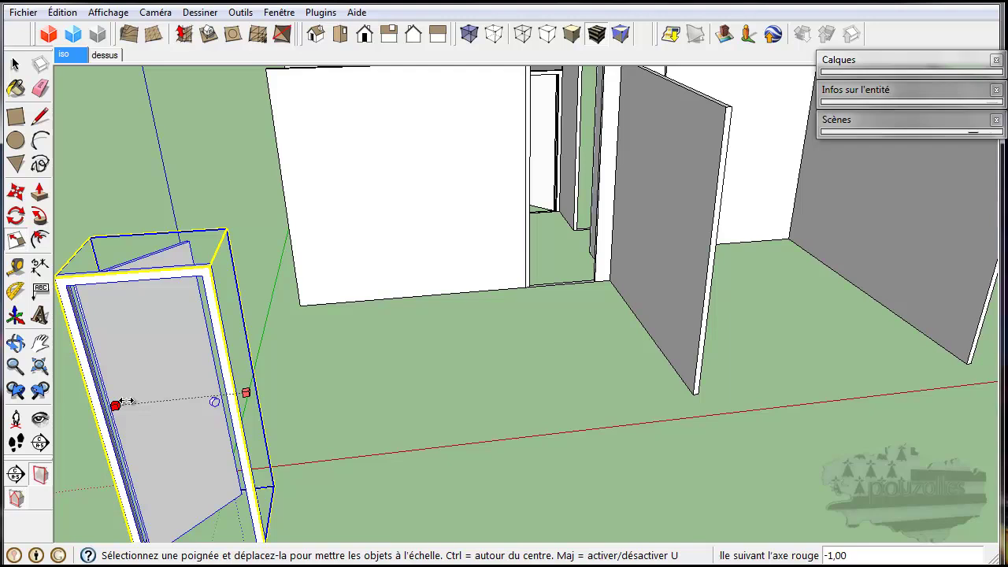
drag(126, 401, 126, 400)
Move the mirrored door by its frame's bottom corner about 7.19 m into the doorway on the other side of the long partition.
mouse_move(335, 412)
middle_down()
mouse_move(405, 401)
mouse_move(452, 354)
mouse_move(468, 374)
mouse_move(397, 426)
mouse_move(333, 405)
mouse_move(448, 441)
mouse_move(596, 416)
mouse_move(394, 481)
mouse_move(410, 444)
mouse_move(488, 417)
mouse_move(459, 428)
mouse_move(437, 419)
middle_up()
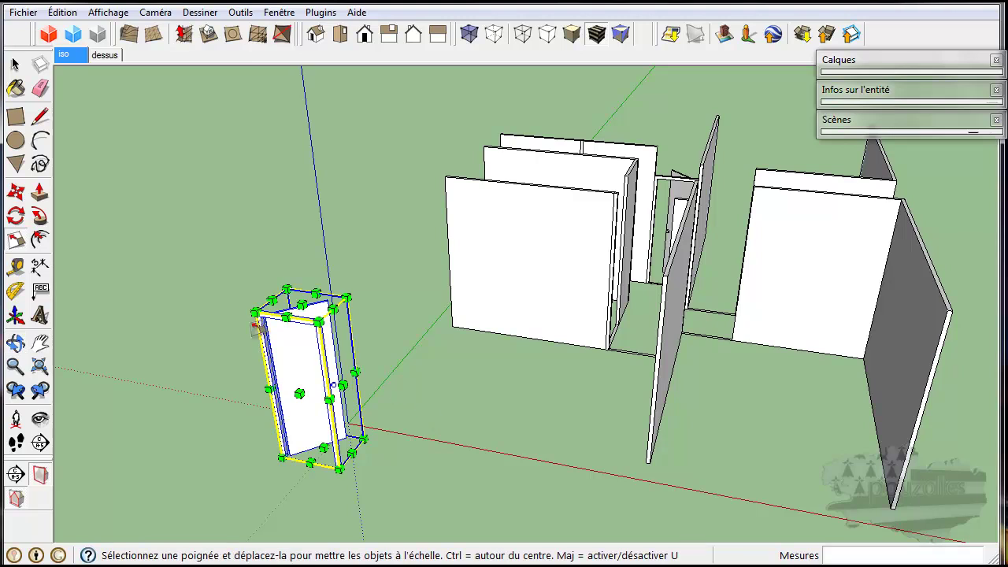
click(15, 191)
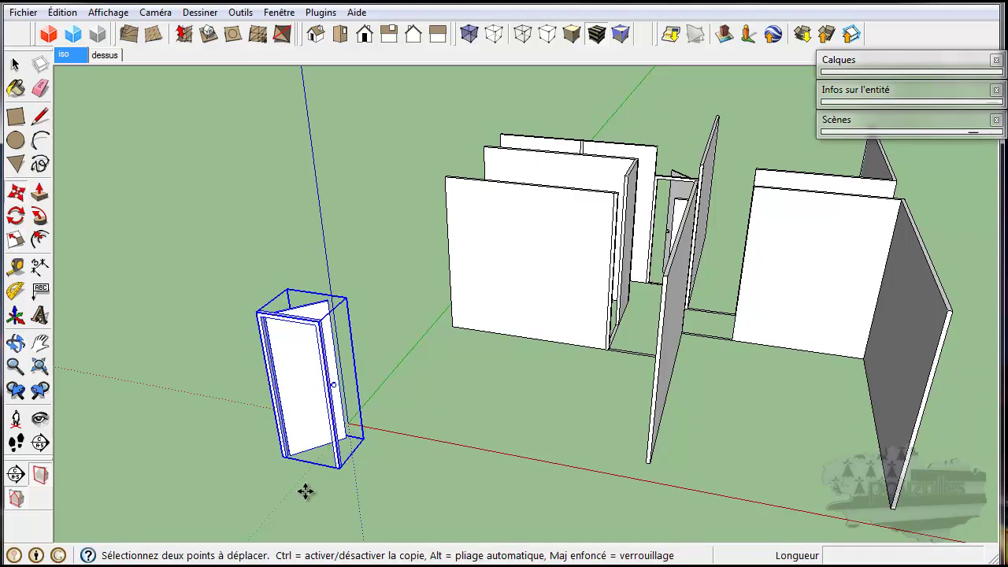
click(340, 470)
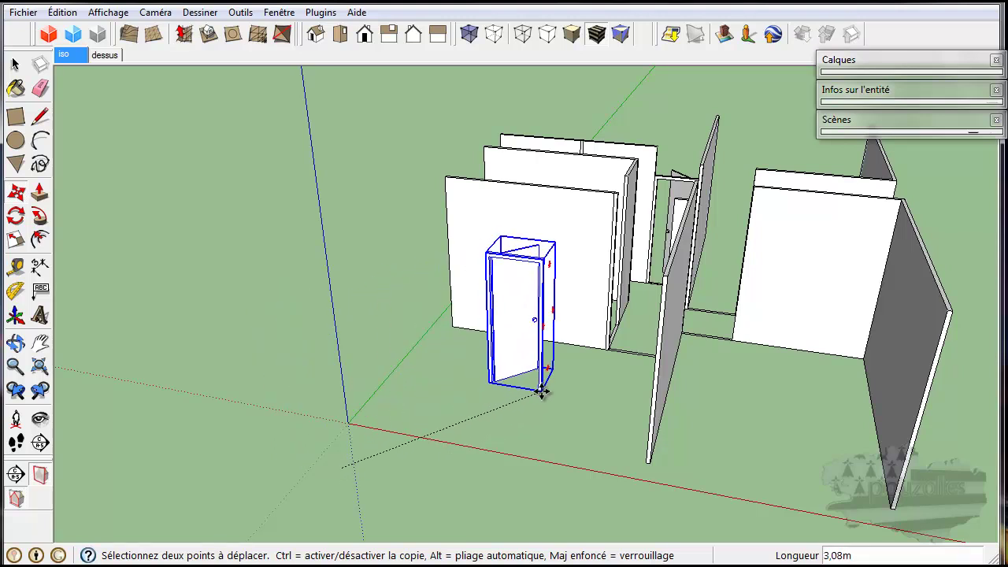
scroll(732, 358, up, 5)
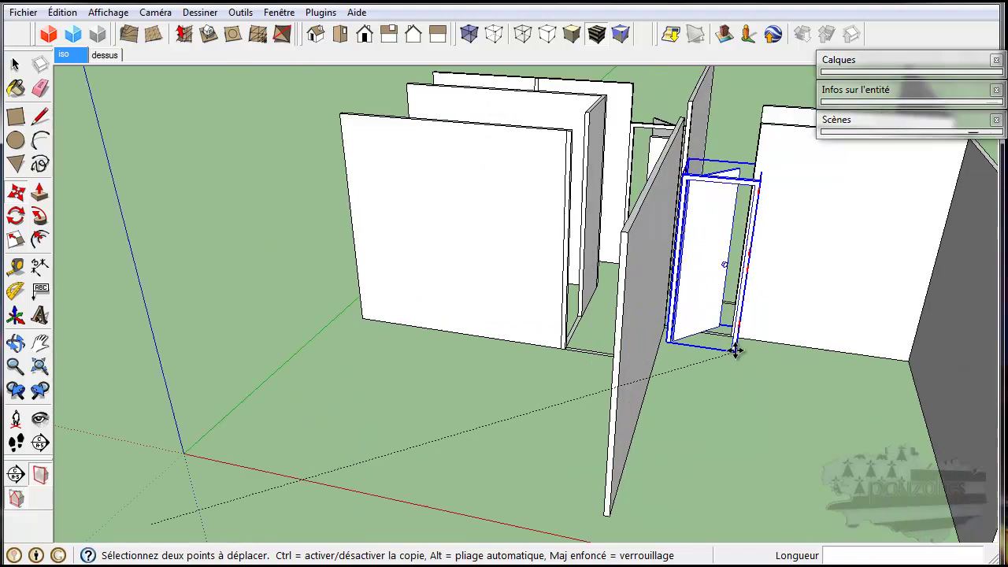
shift+middle_drag(723, 283, 711, 496)
scroll(717, 500, up, 5)
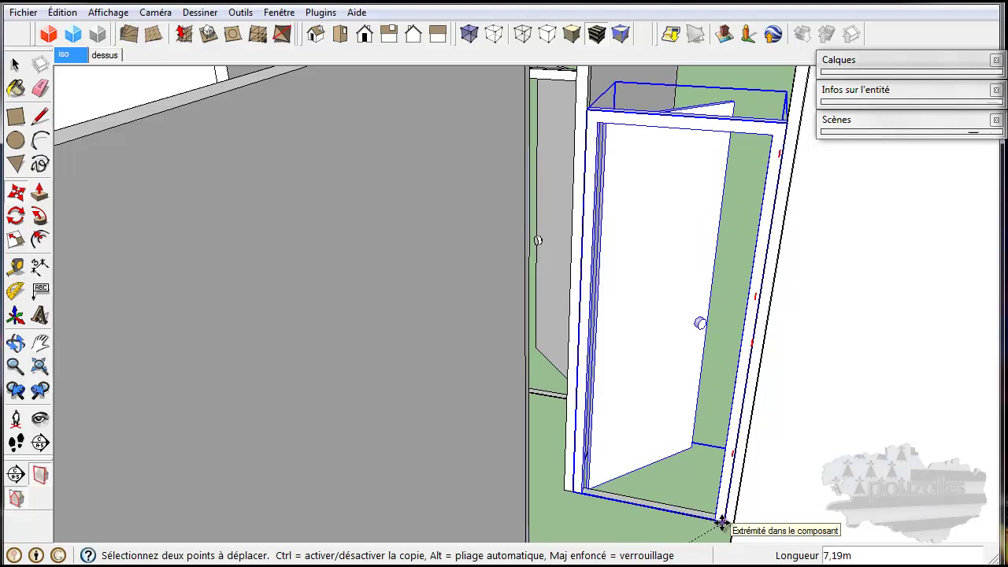
Examine the placed doors and the remaining doorways from several viewpoints around the partitions.
scroll(700, 536, down, 6)
mouse_move(700, 535)
middle_down()
mouse_move(725, 542)
mouse_move(716, 535)
middle_up()
scroll(659, 432, down, 3)
middle_drag(641, 435, 589, 479)
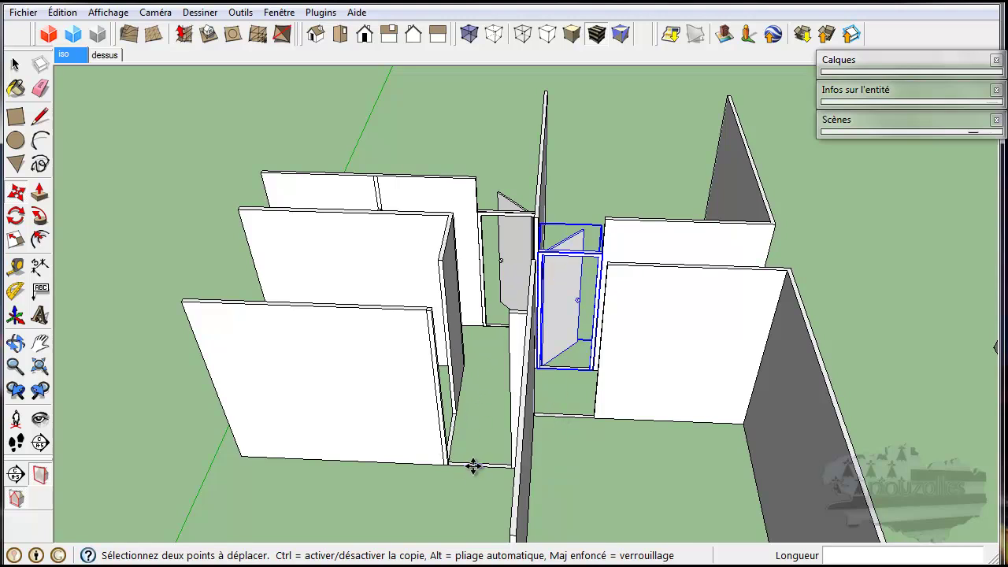
scroll(660, 366, down, 5)
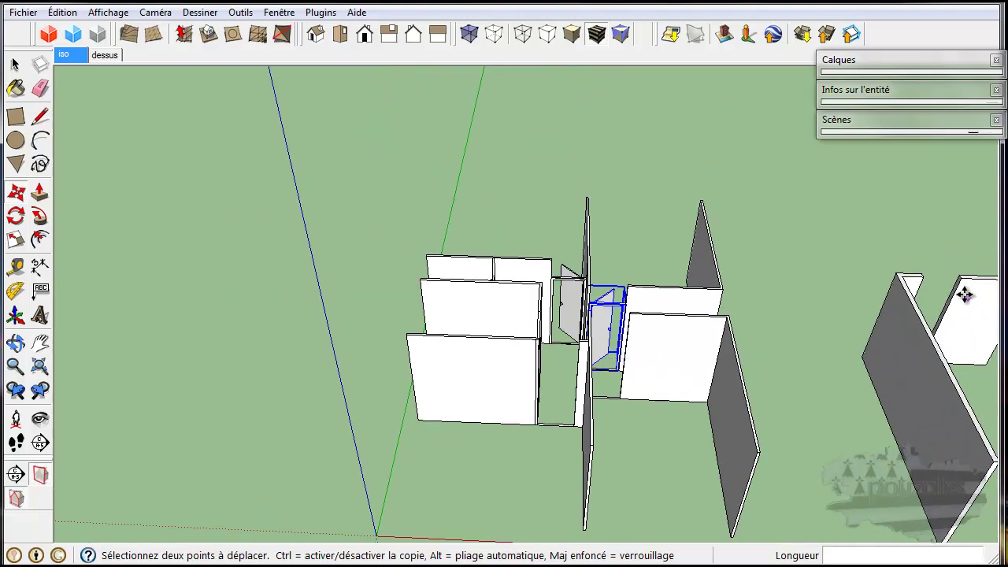
middle_drag(789, 429, 628, 364)
scroll(639, 320, up, 1)
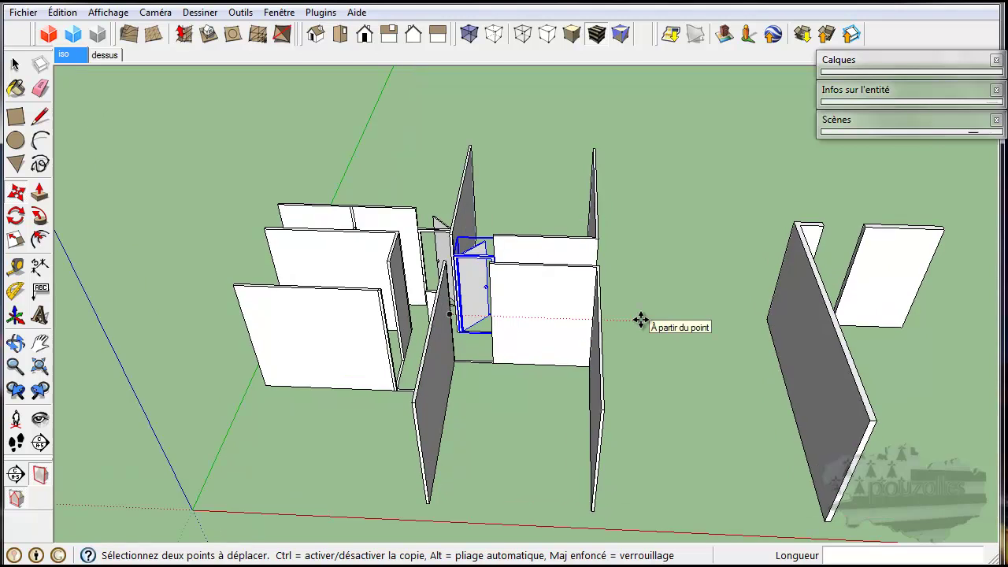
scroll(639, 320, up, 2)
scroll(639, 320, down, 1)
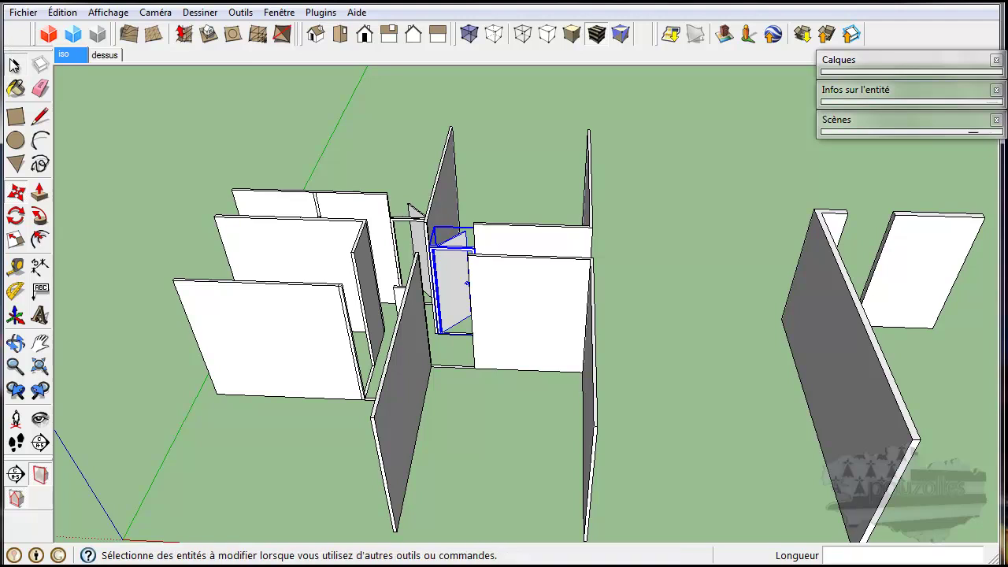
Add a new layer named "menuiseries int".
click(15, 63)
click(872, 58)
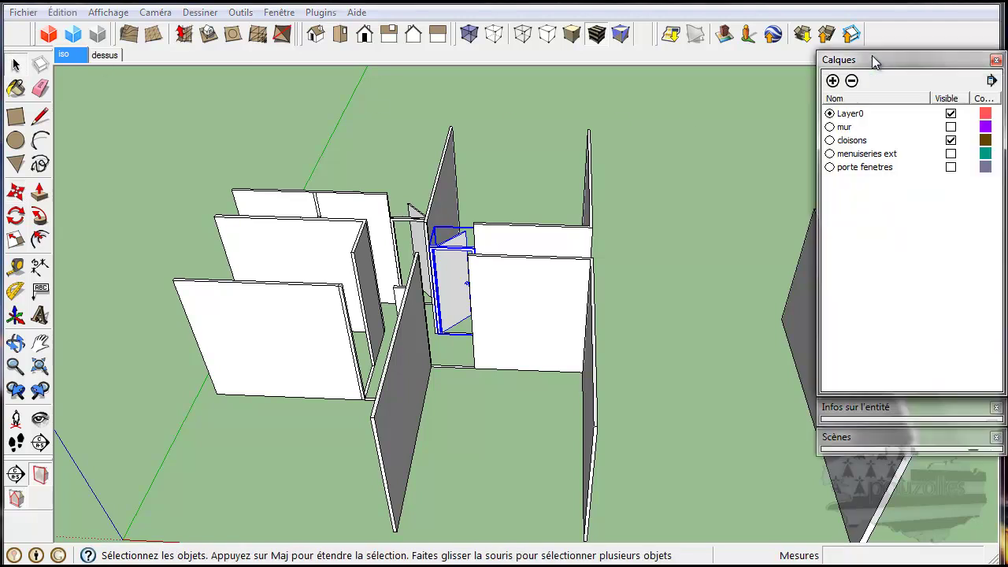
click(833, 80)
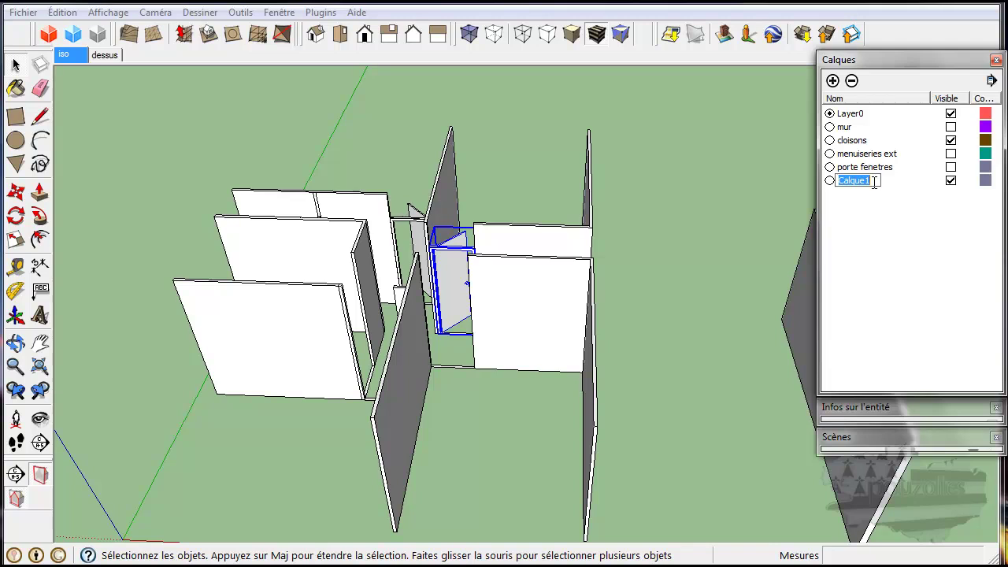
text(menuiseries int)
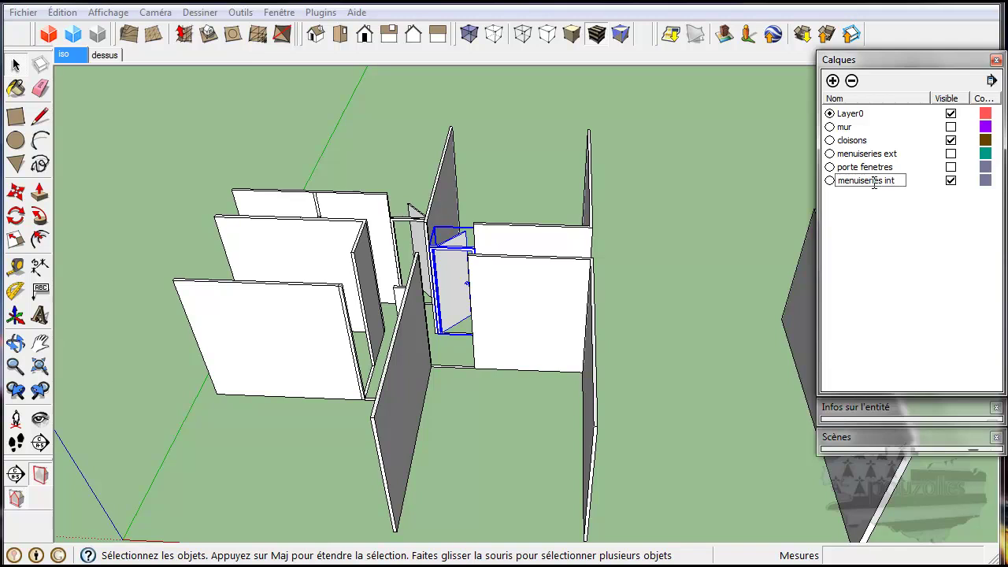
click(870, 248)
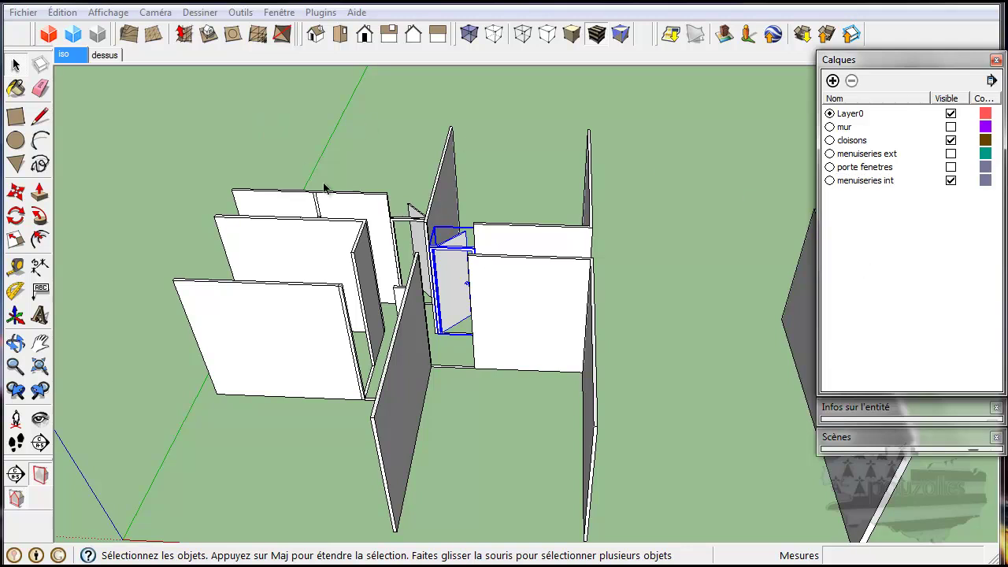
Select all three interior doors and assign them to the "menuiseries int" layer.
shift+click(405, 230)
shift+middle_drag(398, 250, 281, 467)
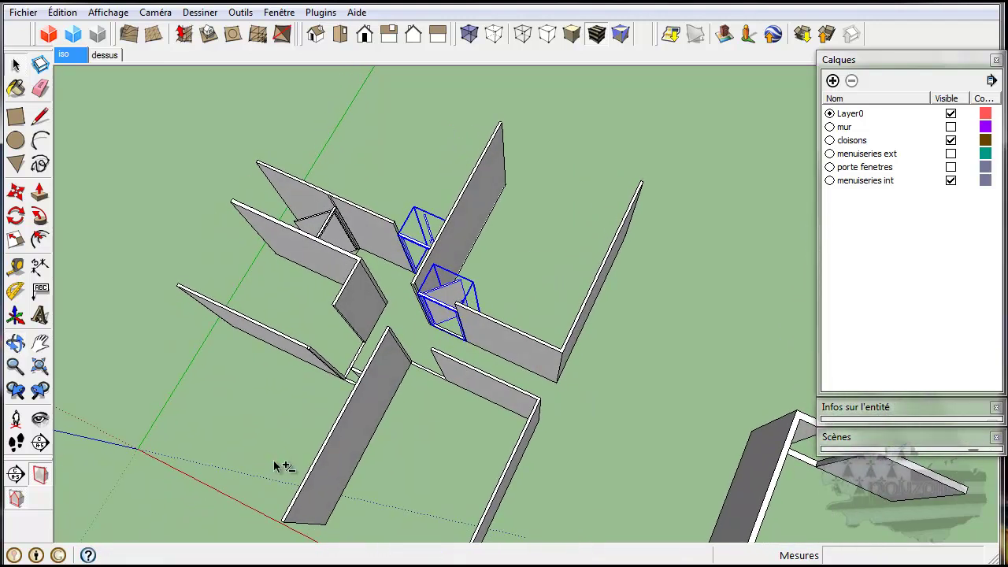
shift+click(331, 223)
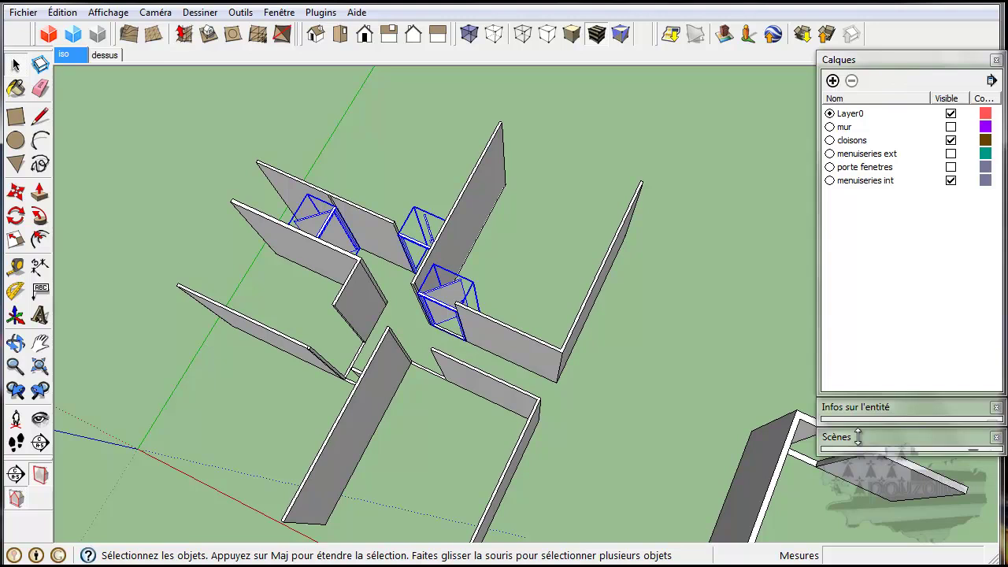
click(886, 408)
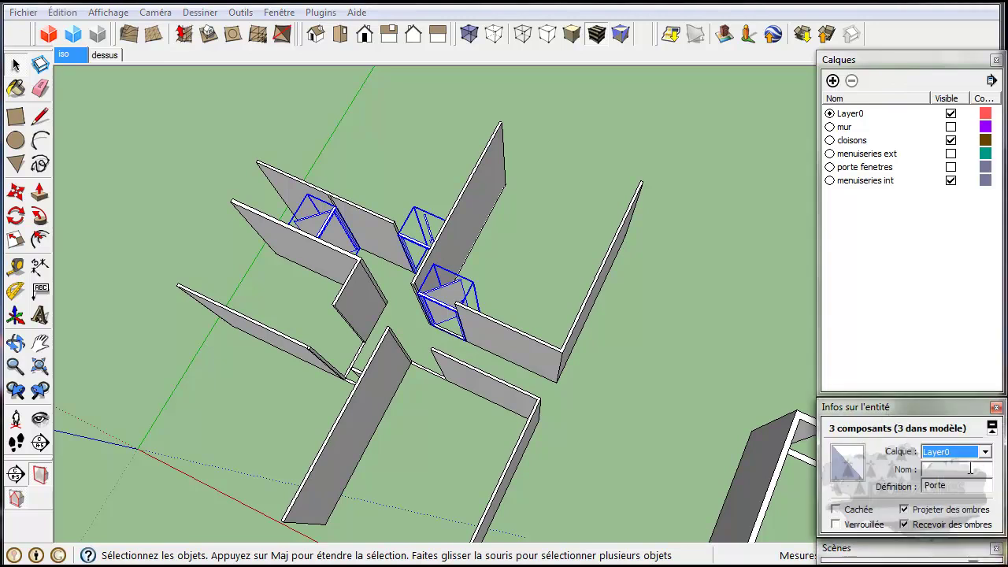
click(986, 453)
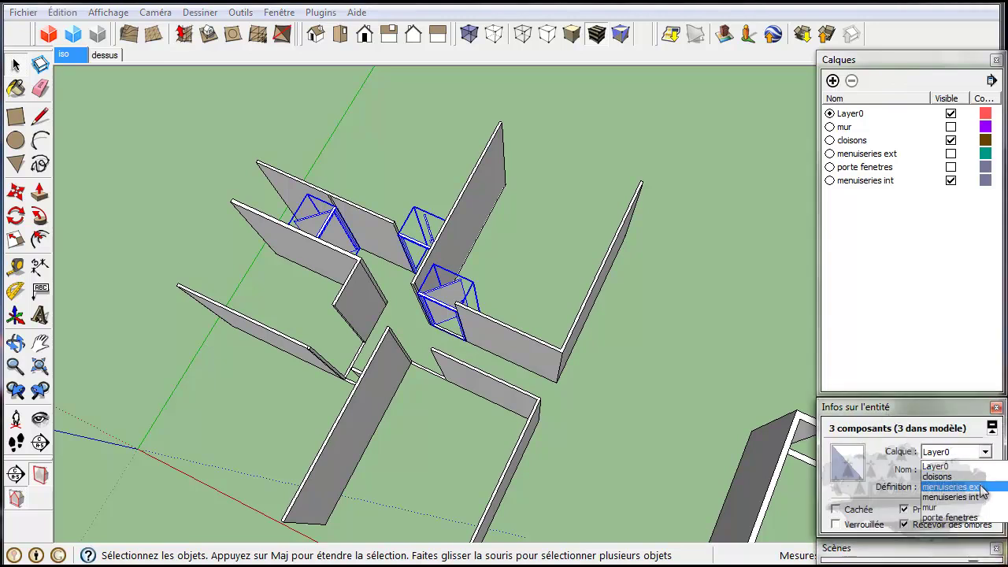
click(985, 497)
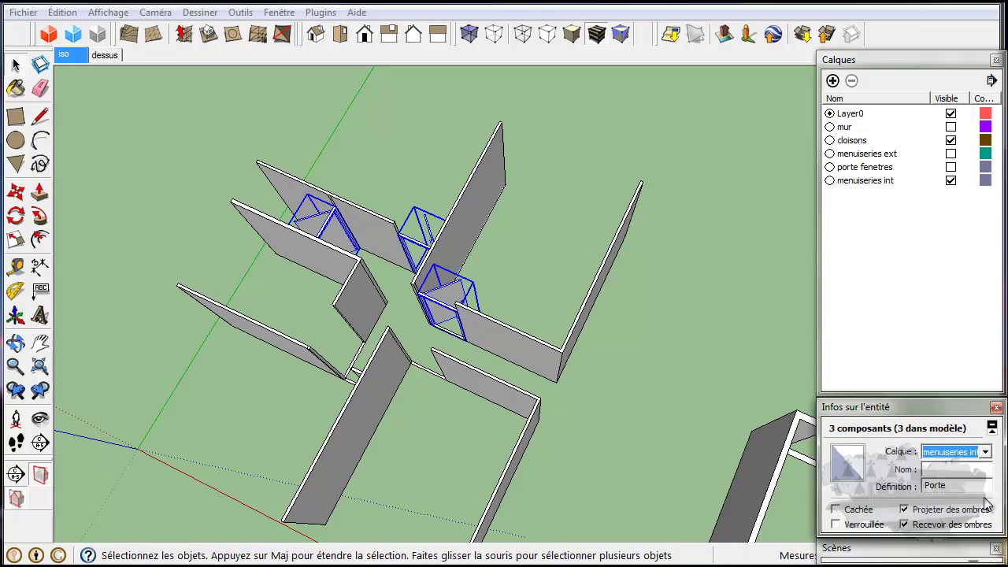
Check the doors' layer assignment by switching the visibility of "menuiseries int" off and back on.
click(951, 181)
click(951, 182)
click(952, 182)
click(950, 181)
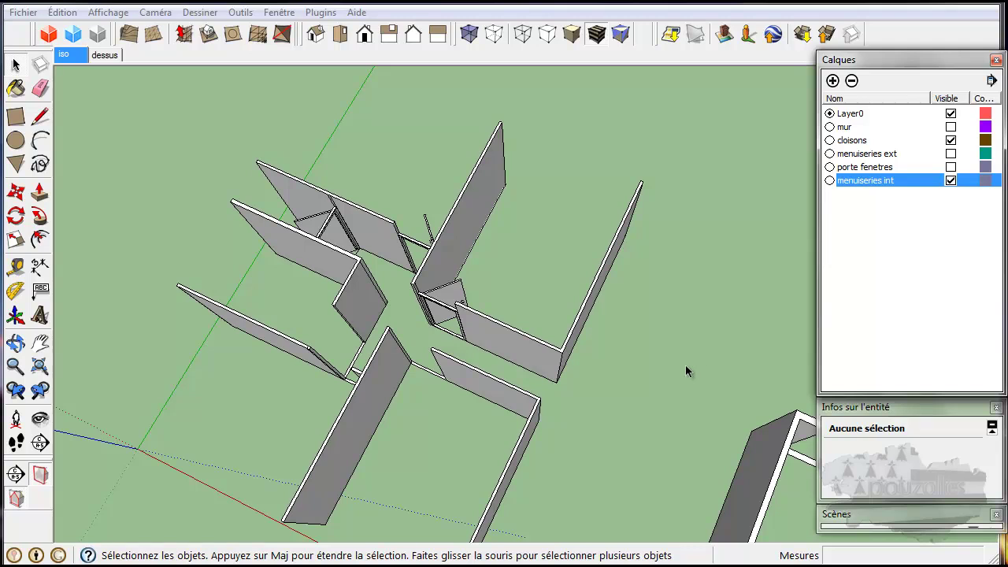
middle_drag(680, 312, 557, 182)
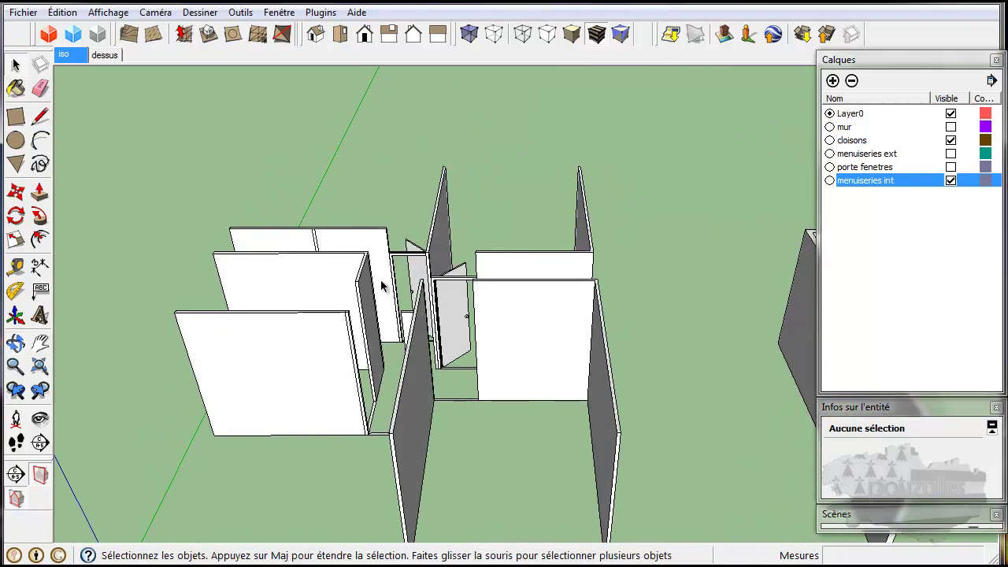
scroll(385, 287, up, 3)
middle_drag(505, 327, 590, 310)
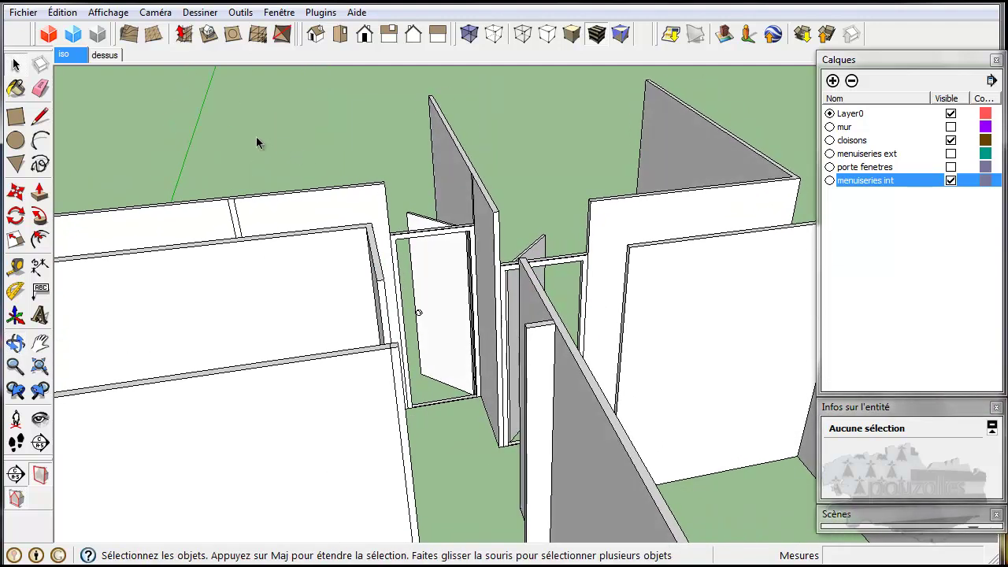
click(41, 117)
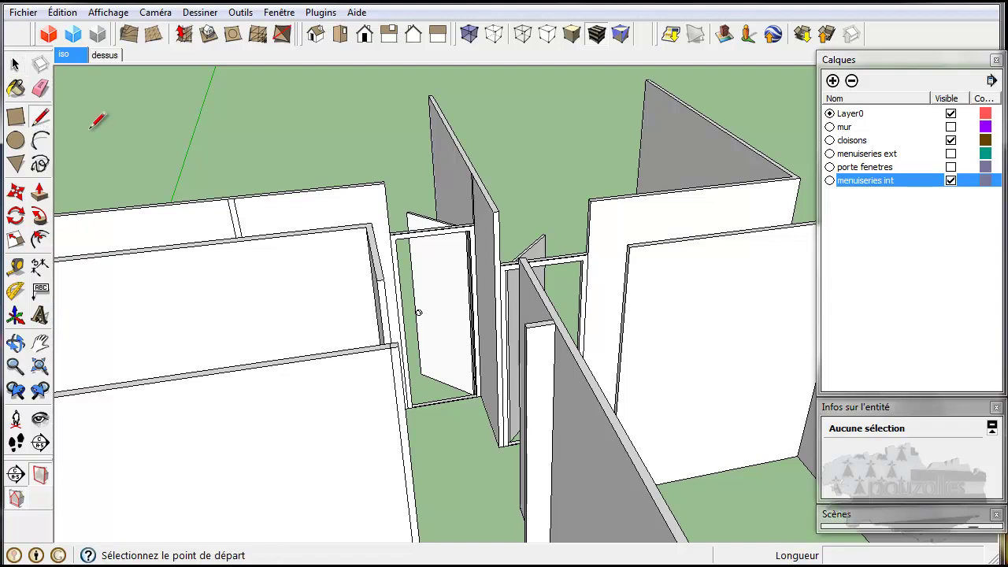
scroll(528, 273, up, 10)
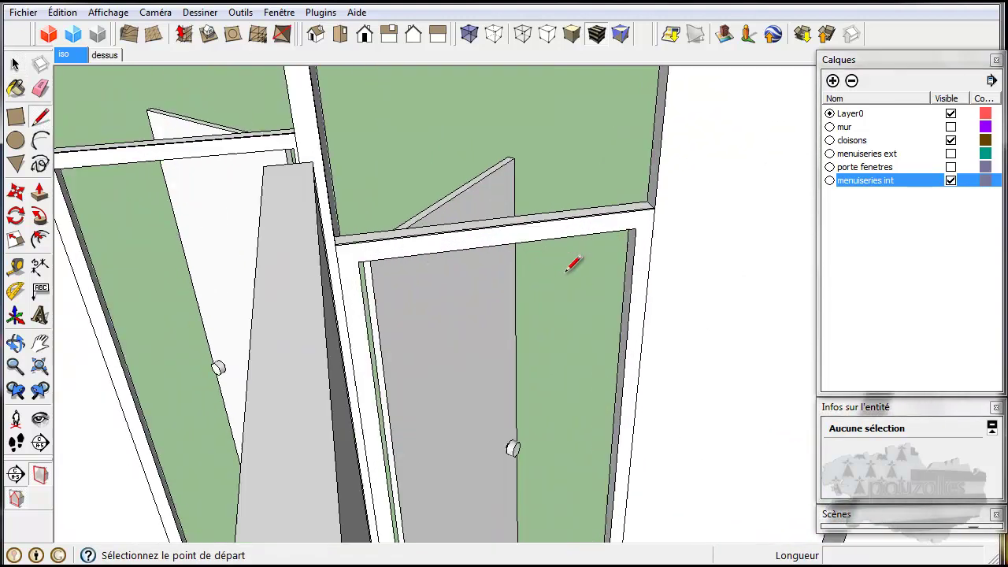
middle_drag(621, 257, 682, 220)
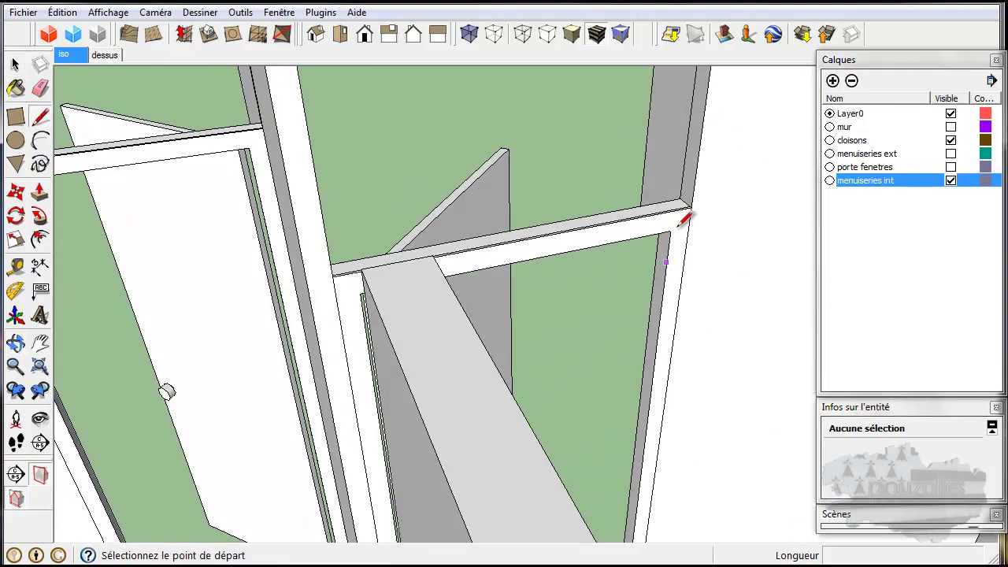
click(682, 197)
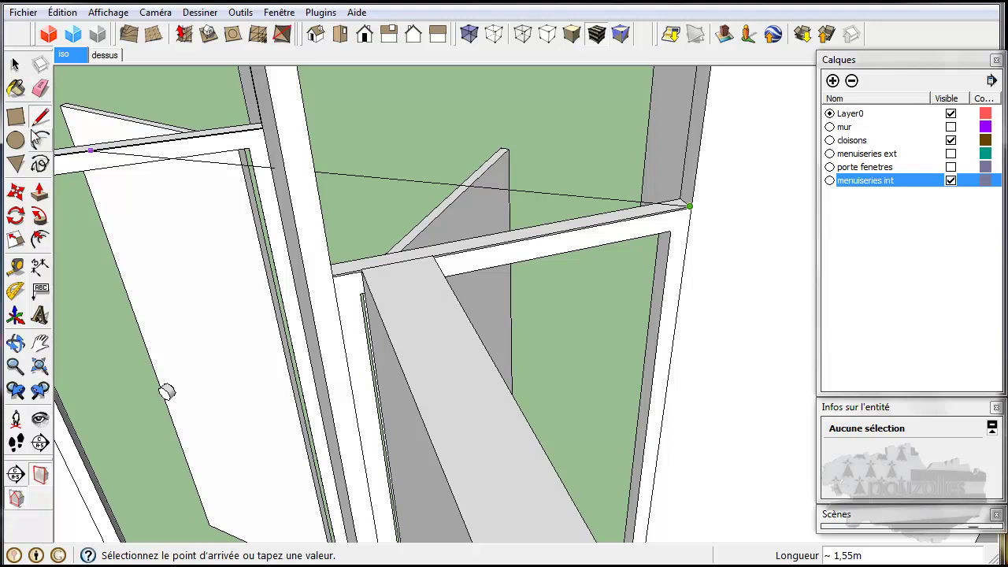
click(39, 192)
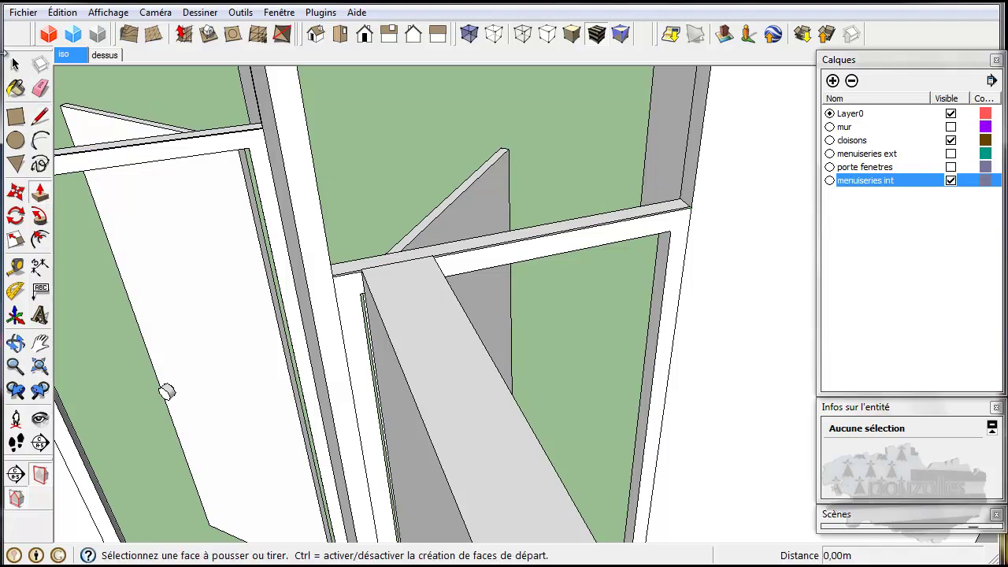
click(62, 12)
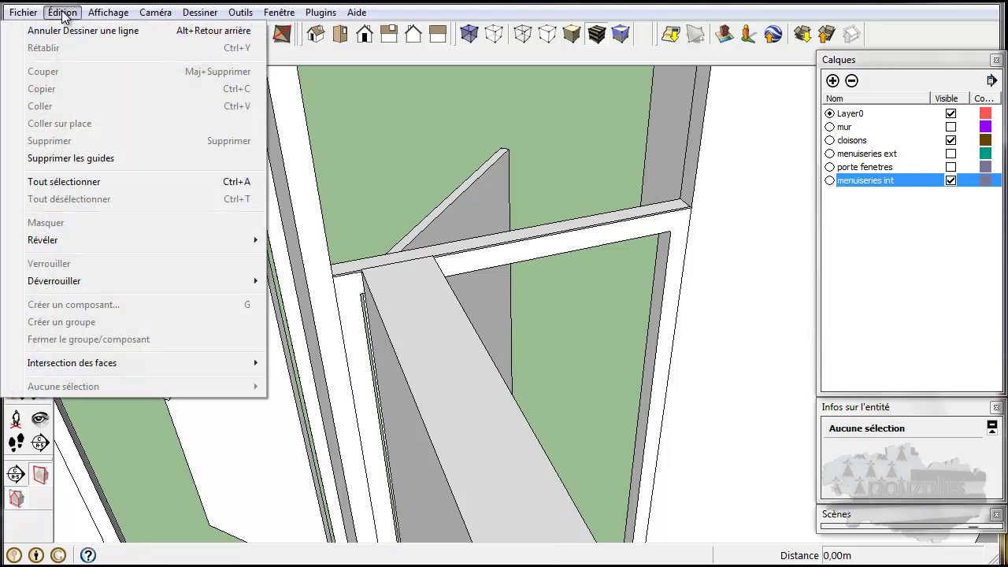
click(60, 31)
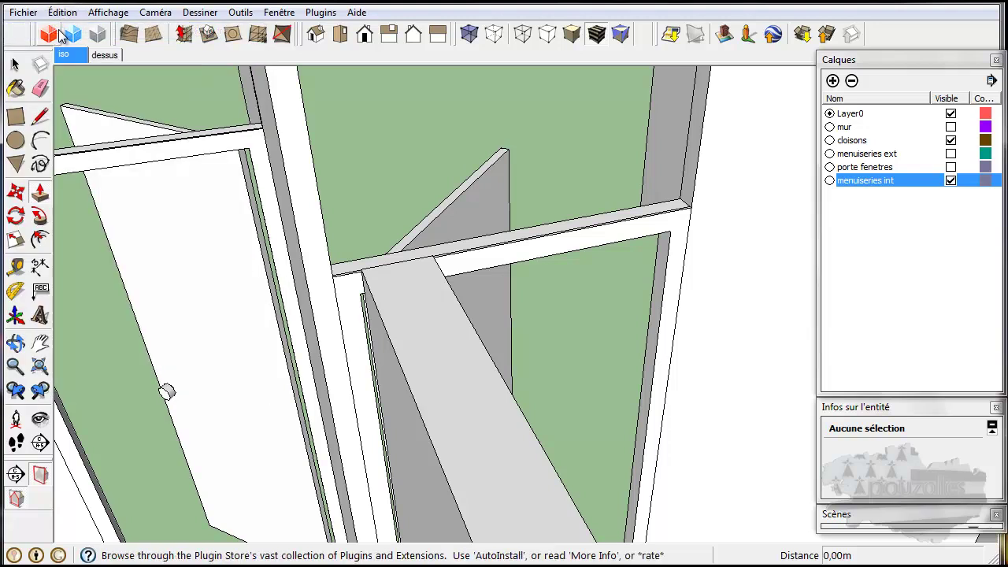
Open the "cloisons" component for editing and draw a line about 0.05 m long across the partition end at the door frame's top.
click(294, 162)
double_click(294, 162)
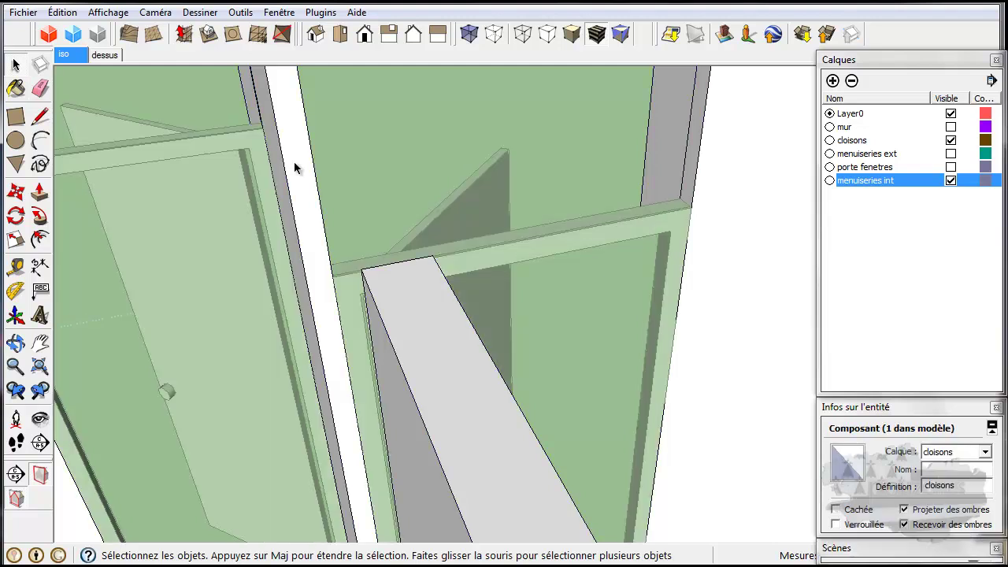
click(41, 117)
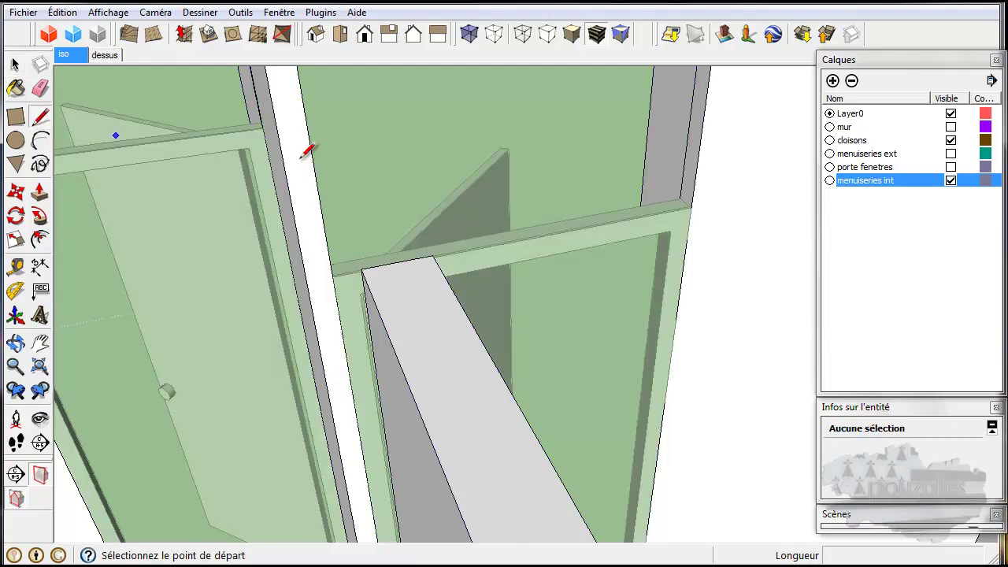
click(690, 195)
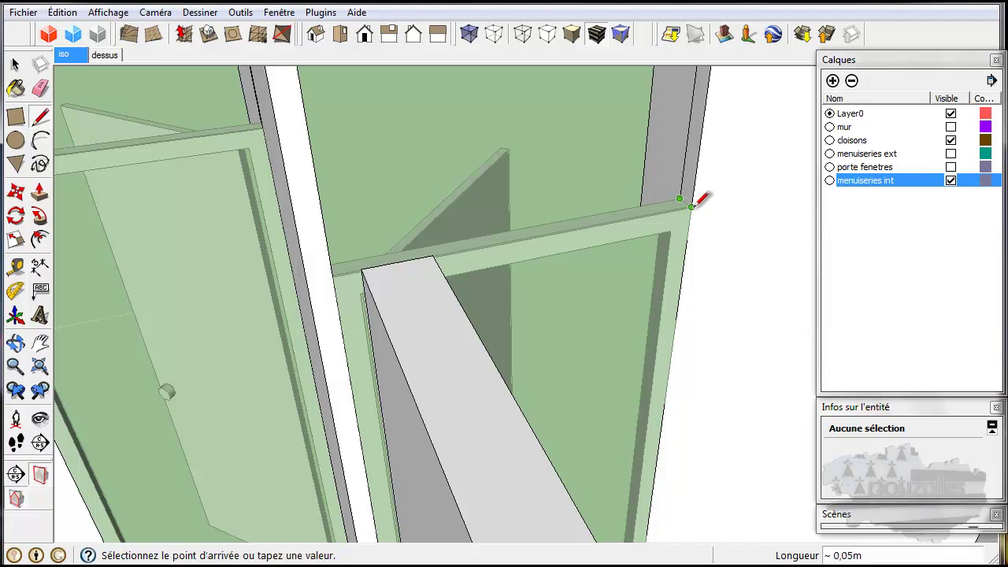
Try to extend the partition's end face above the door frame with Push/Pull, redrawing the 0.05 m line across it between attempts.
click(41, 192)
click(691, 181)
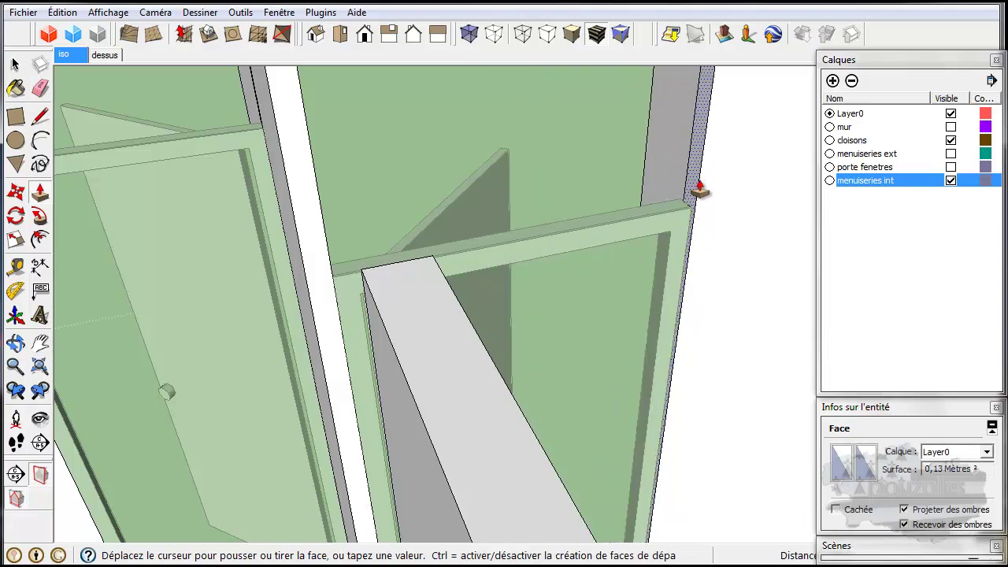
click(706, 188)
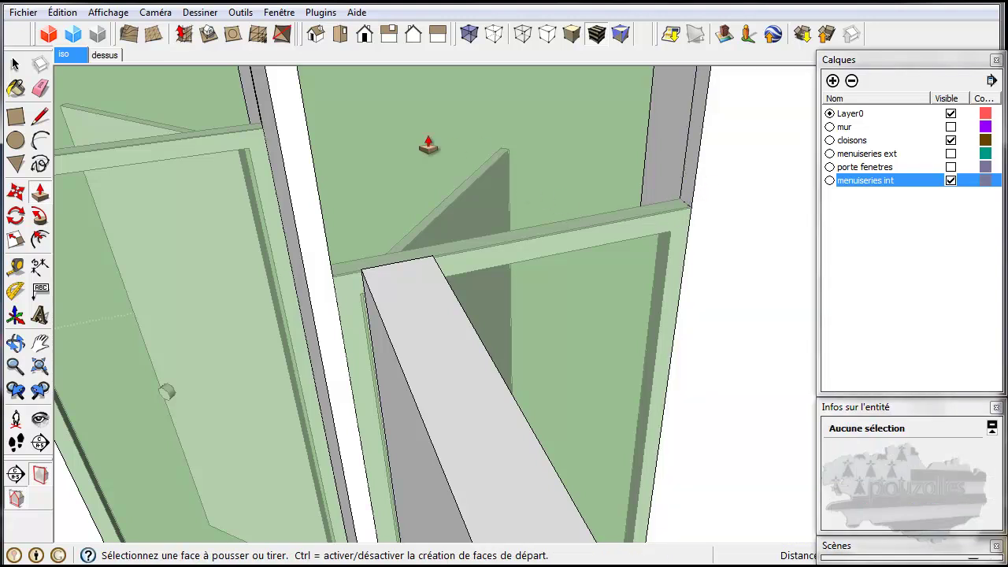
click(40, 117)
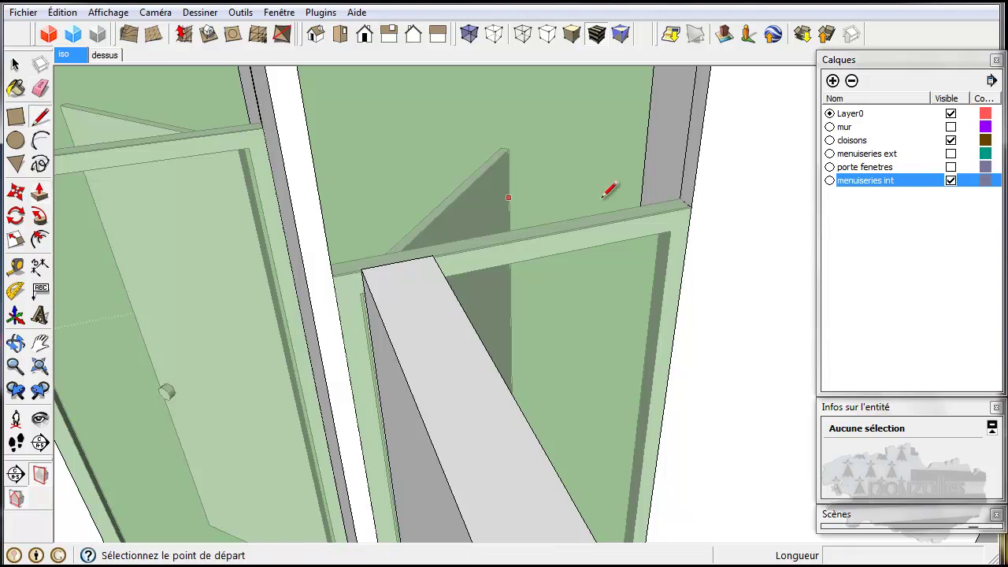
click(679, 198)
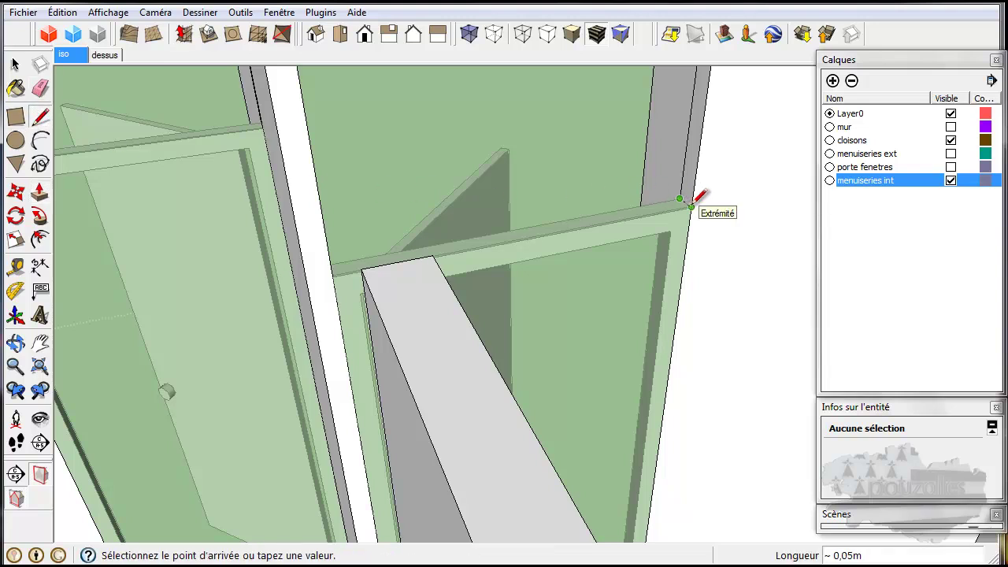
click(690, 206)
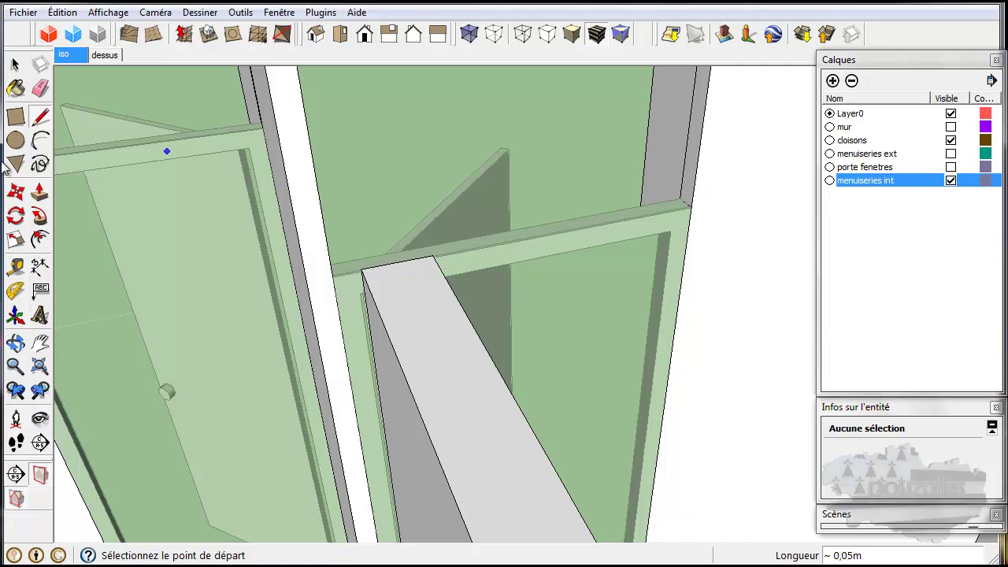
click(39, 192)
click(689, 186)
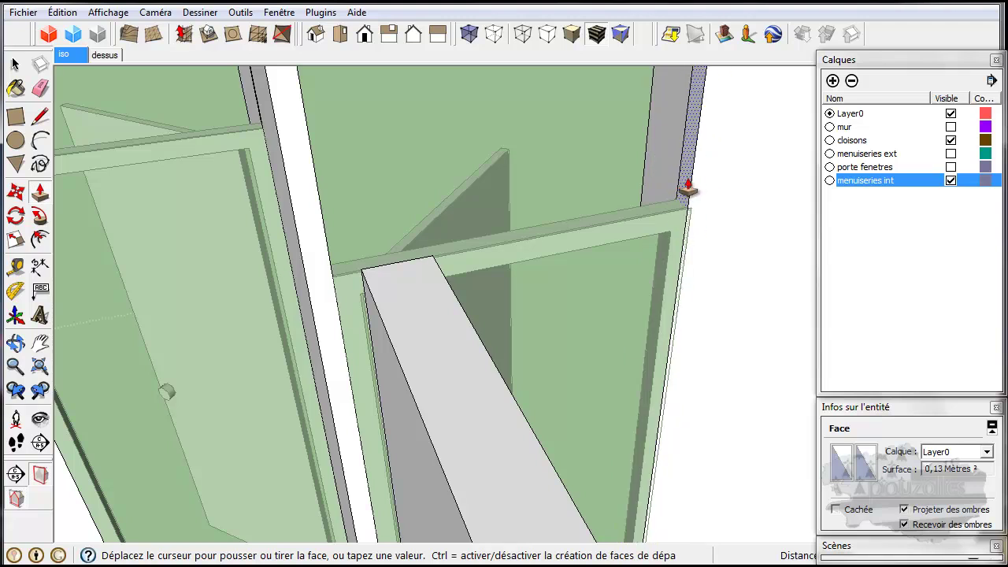
click(690, 187)
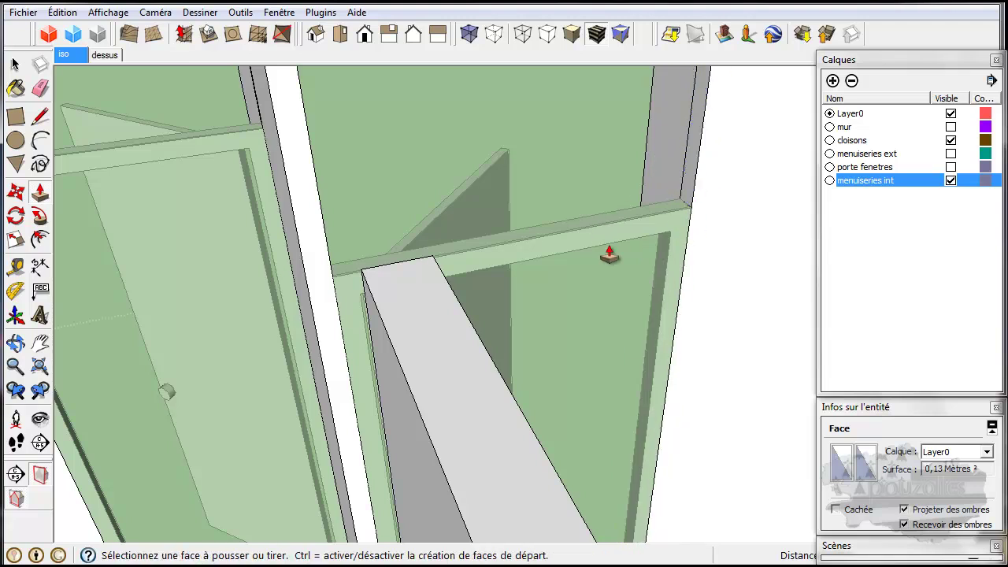
Draw a 0.81 m by 0.05 m rectangle bridging the tops of the two partitions above the doorway.
scroll(603, 247, down, 4)
middle_drag(599, 252, 509, 358)
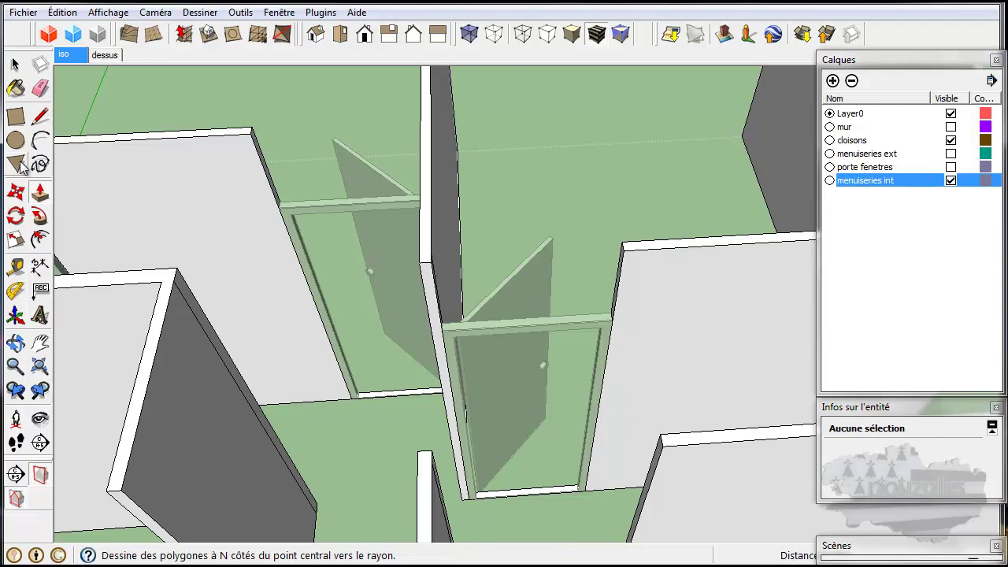
click(15, 117)
click(431, 261)
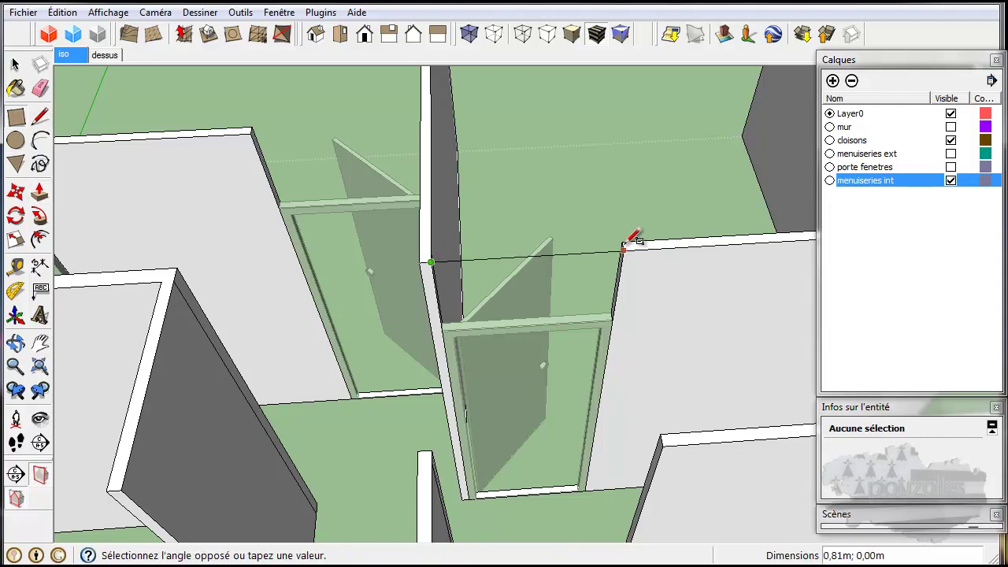
scroll(628, 239, up, 2)
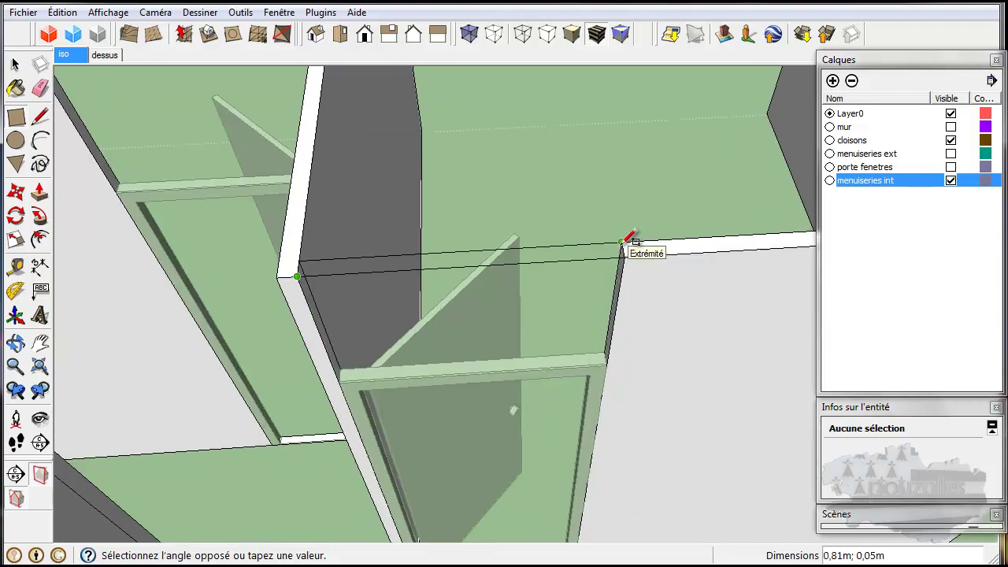
click(626, 243)
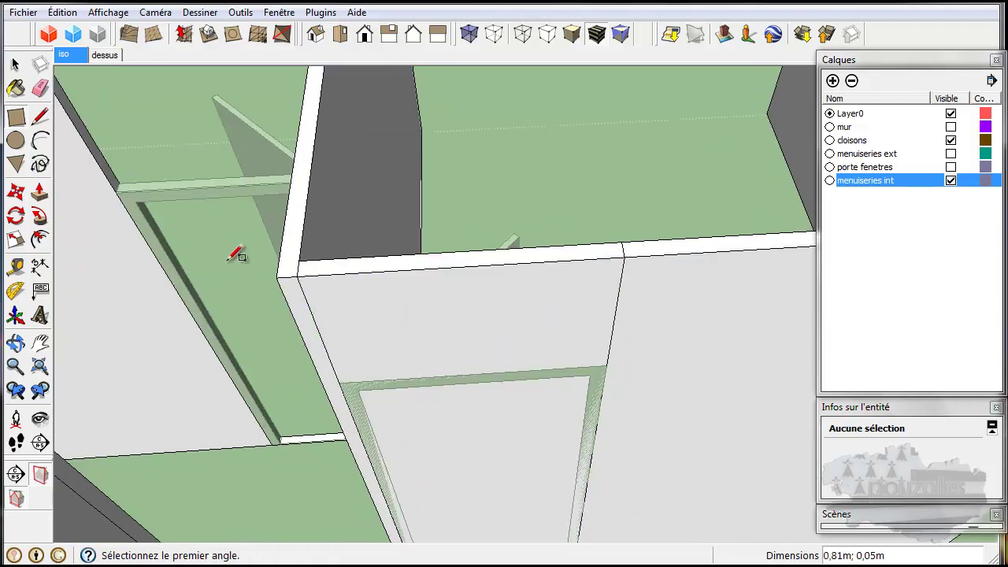
Draw a 0.81 m line across the new doorway face along the top edge of the door frame.
click(40, 117)
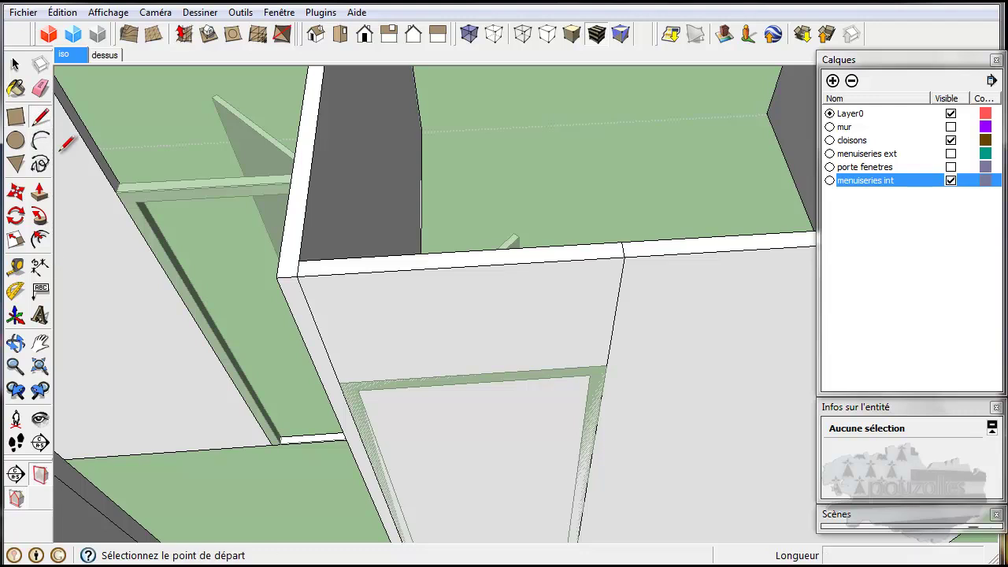
click(339, 382)
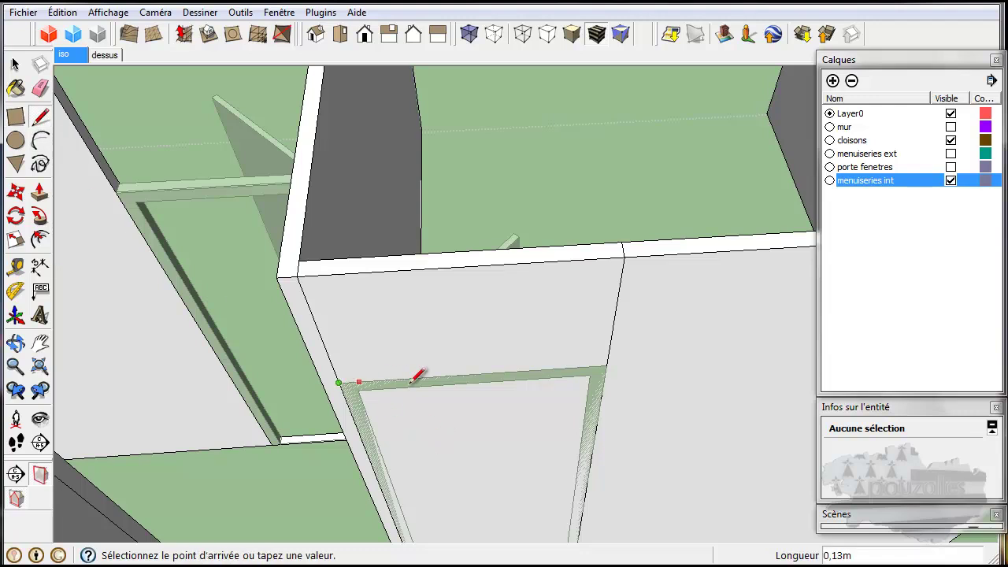
click(606, 366)
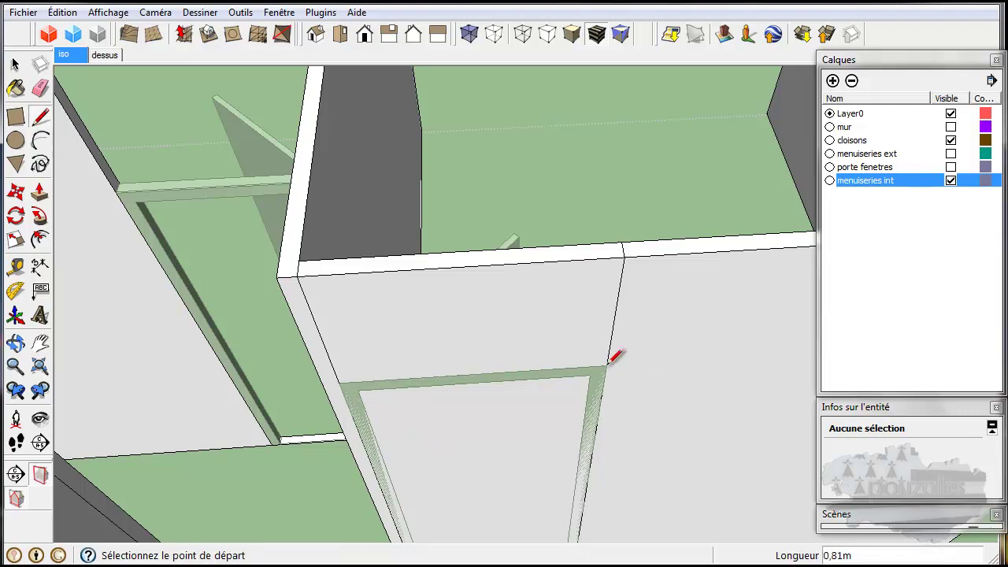
Push the face below that line through the partition's thickness to reopen the doorway.
middle_drag(531, 440, 508, 339)
click(40, 193)
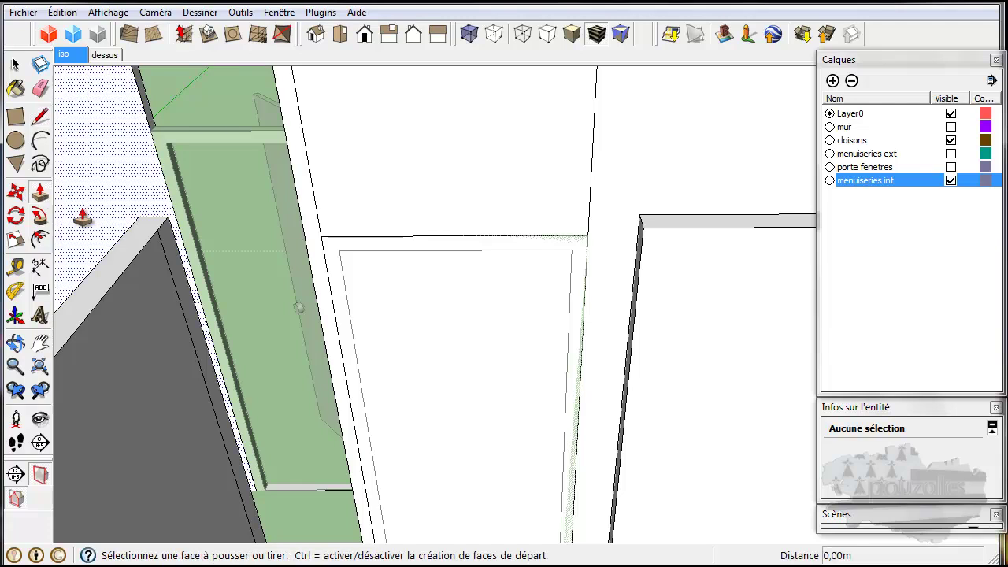
click(455, 343)
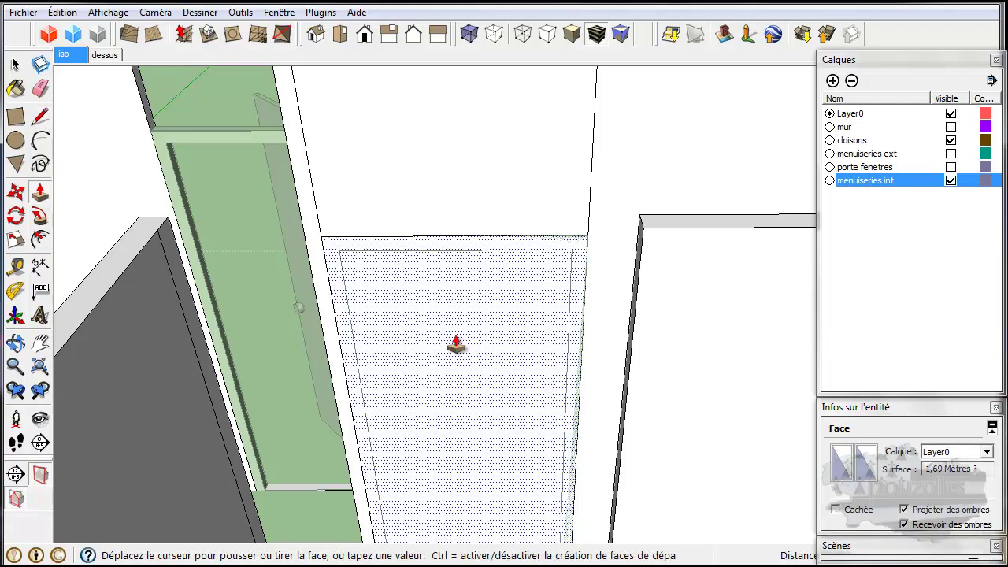
scroll(456, 345, down, 2)
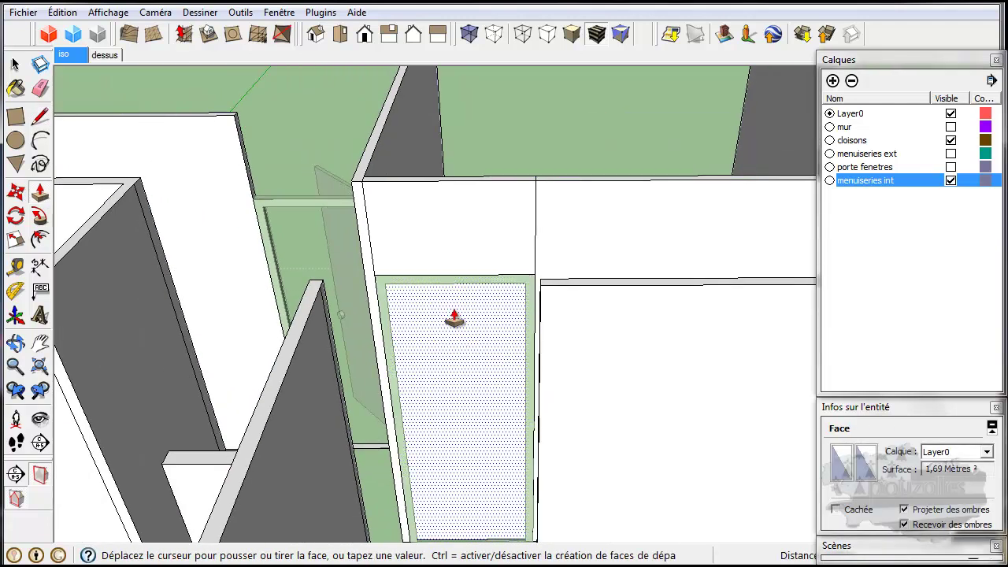
click(478, 187)
Erase the vertical seam line between the new section above the doorway and the adjoining partition face.
scroll(590, 324, up, 1)
middle_drag(589, 324, 322, 325)
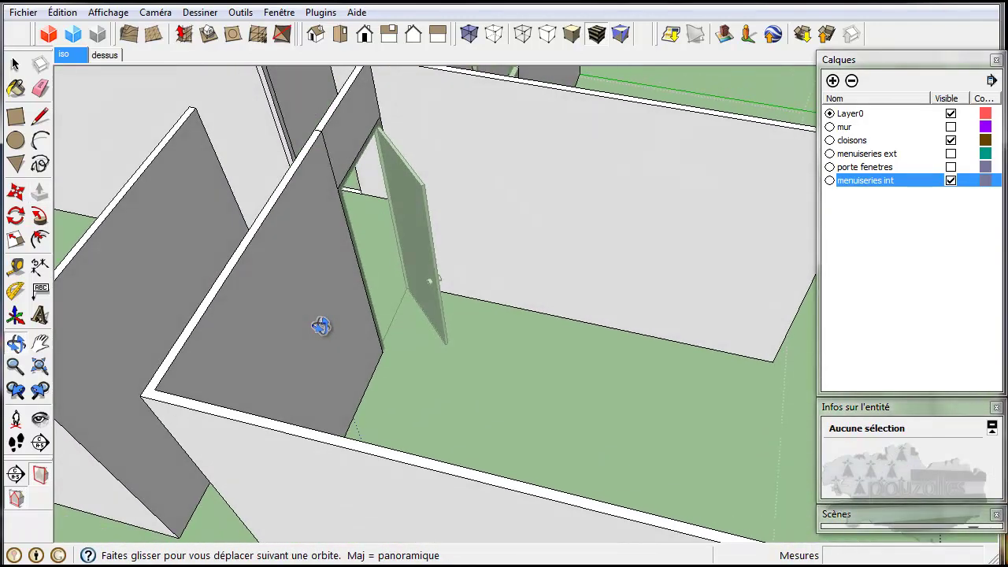
click(42, 88)
drag(335, 158, 325, 168)
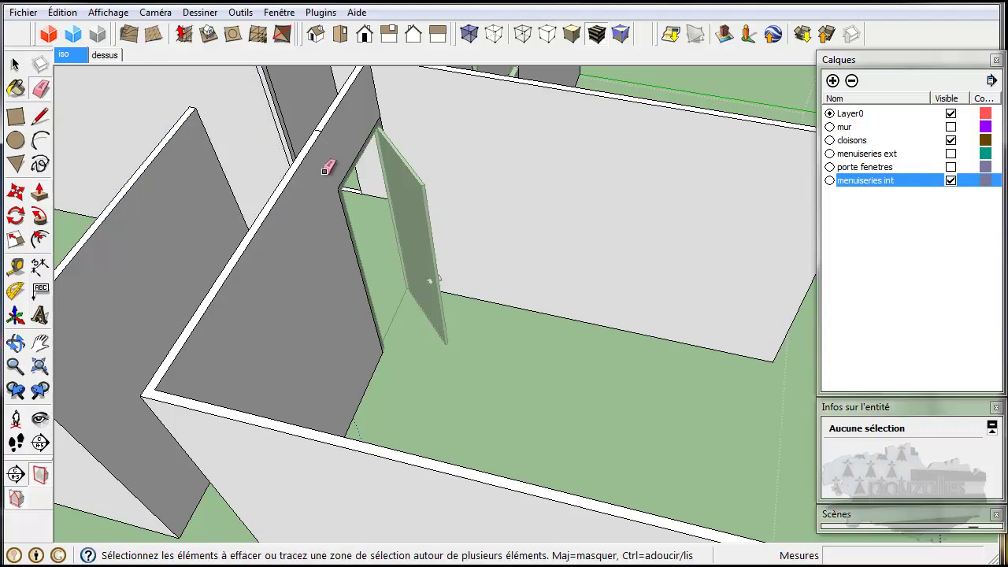
Finish editing the "cloisons" component and return to the full model.
scroll(304, 135, up, 6)
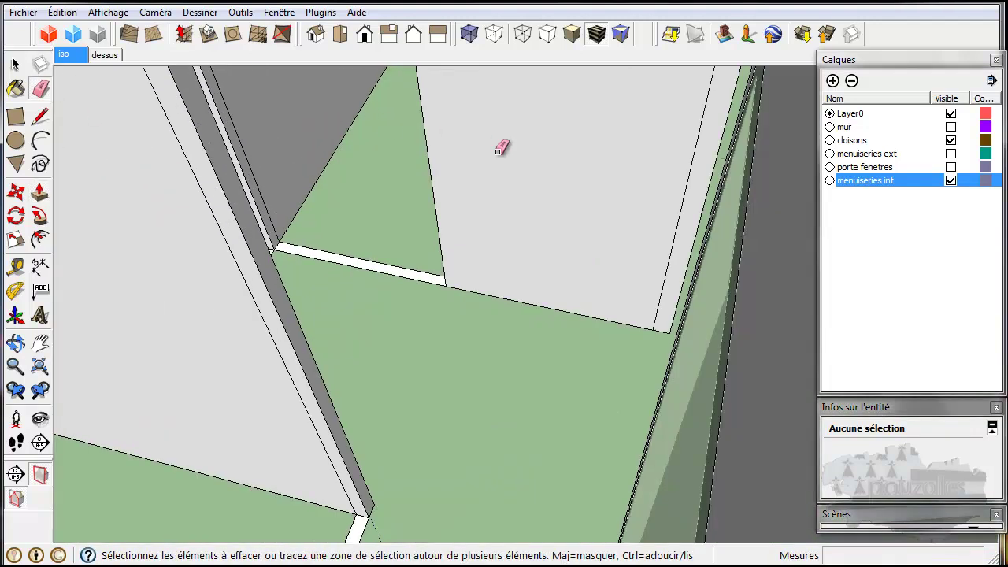
scroll(539, 184, down, 3)
mouse_move(594, 180)
middle_down()
mouse_move(556, 228)
mouse_move(675, 251)
middle_up()
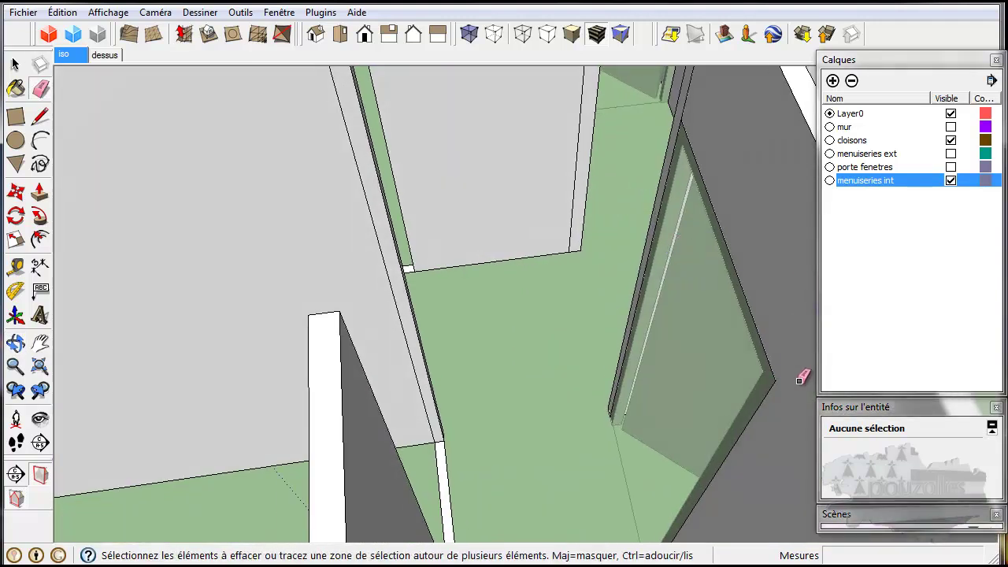
scroll(799, 377, down, 3)
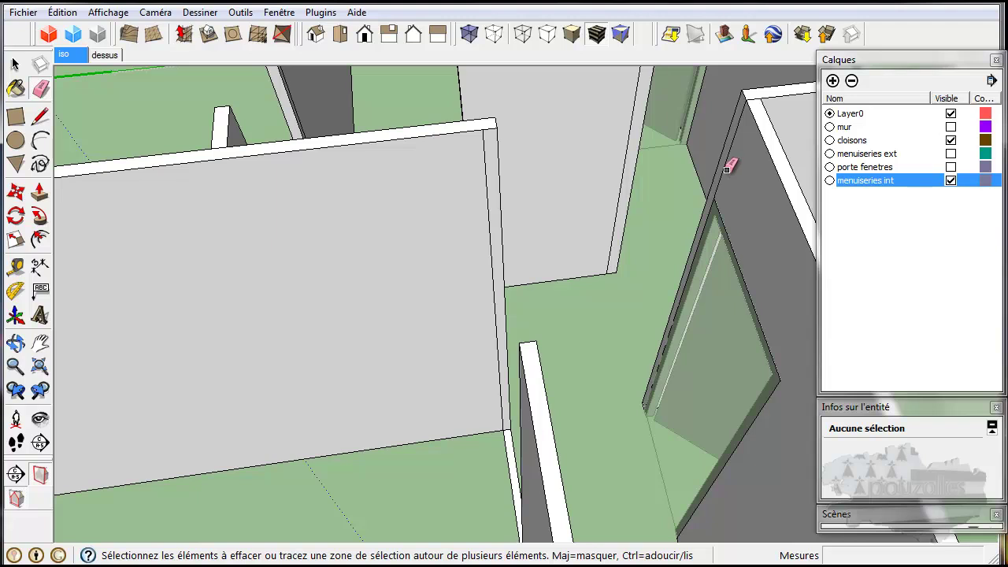
scroll(725, 167, down, 2)
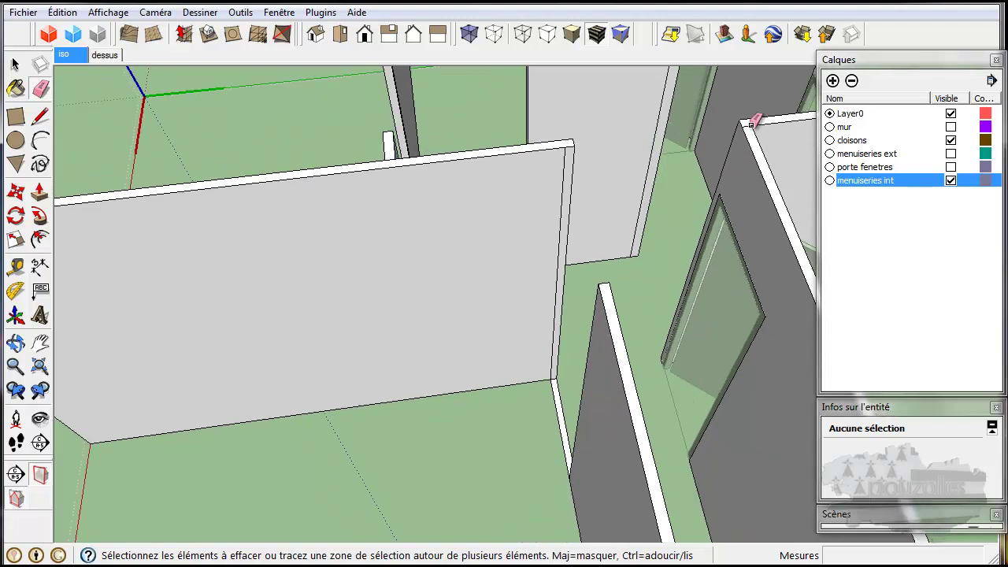
mouse_move(744, 182)
middle_down()
mouse_move(701, 268)
mouse_move(767, 300)
mouse_move(690, 331)
mouse_move(803, 232)
middle_up()
mouse_move(460, 353)
shift+middle_down()
mouse_move(506, 478)
mouse_move(546, 444)
mouse_move(736, 480)
mouse_move(779, 464)
shift+middle_up()
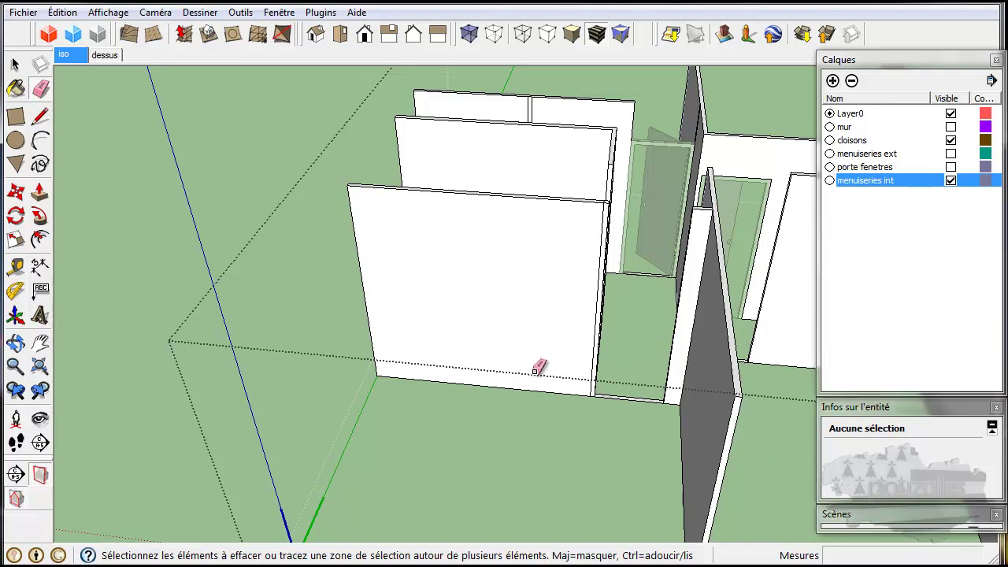
click(16, 66)
click(216, 309)
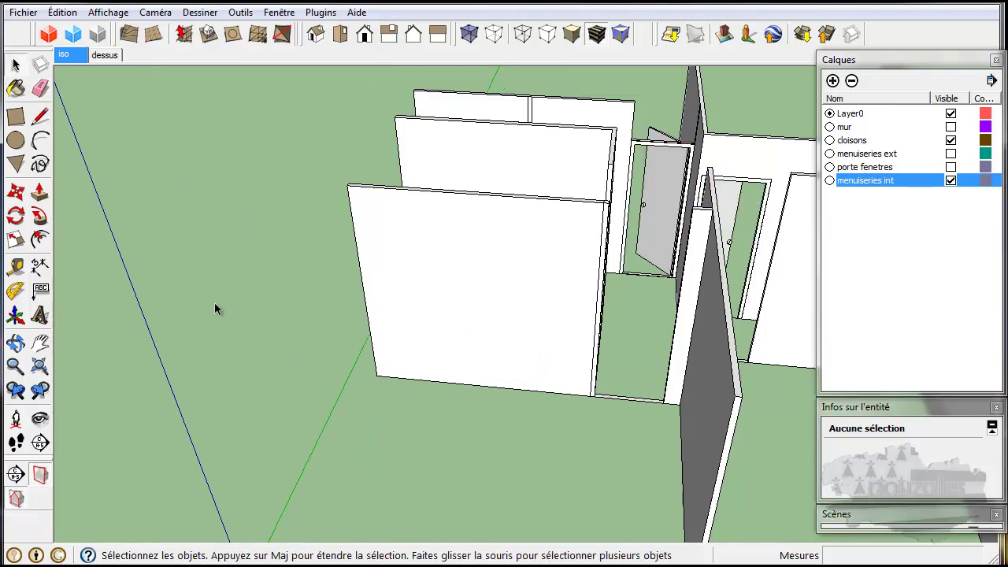
Make the "porte fenetres", "menuiseries ext" and "mur" layers visible again.
scroll(398, 330, down, 3)
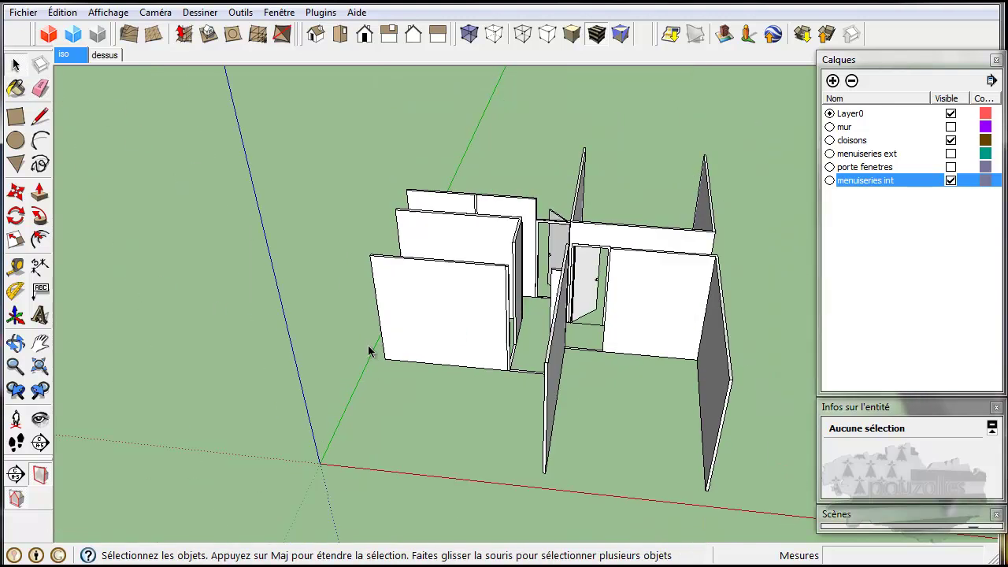
click(950, 167)
click(951, 153)
click(951, 127)
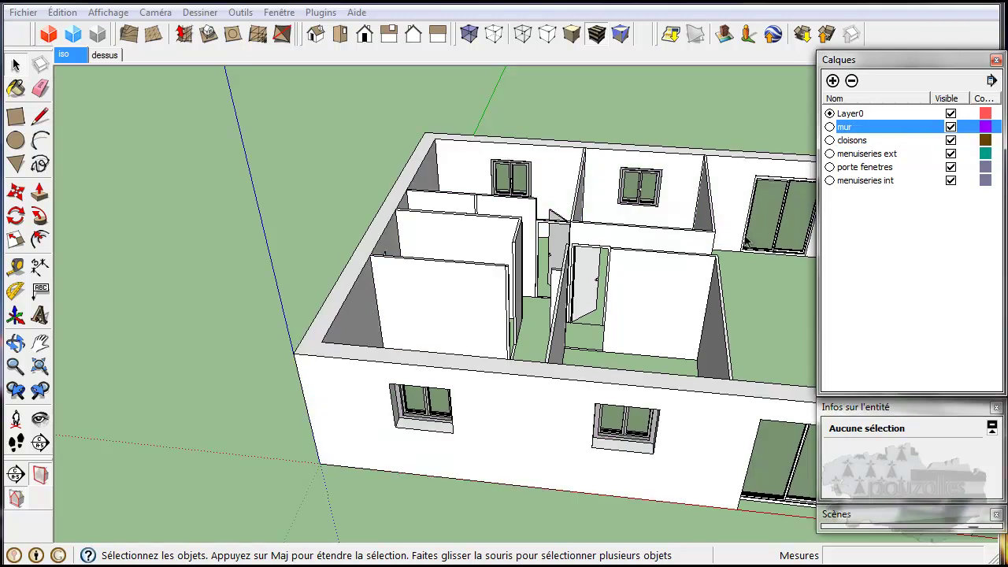
middle_drag(442, 252, 344, 223)
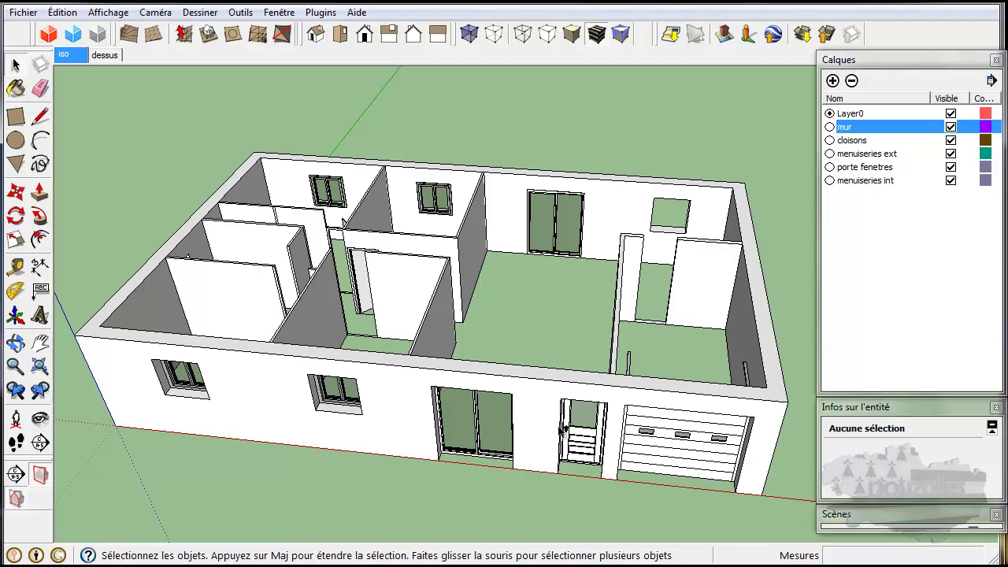
middle_drag(514, 491, 442, 336)
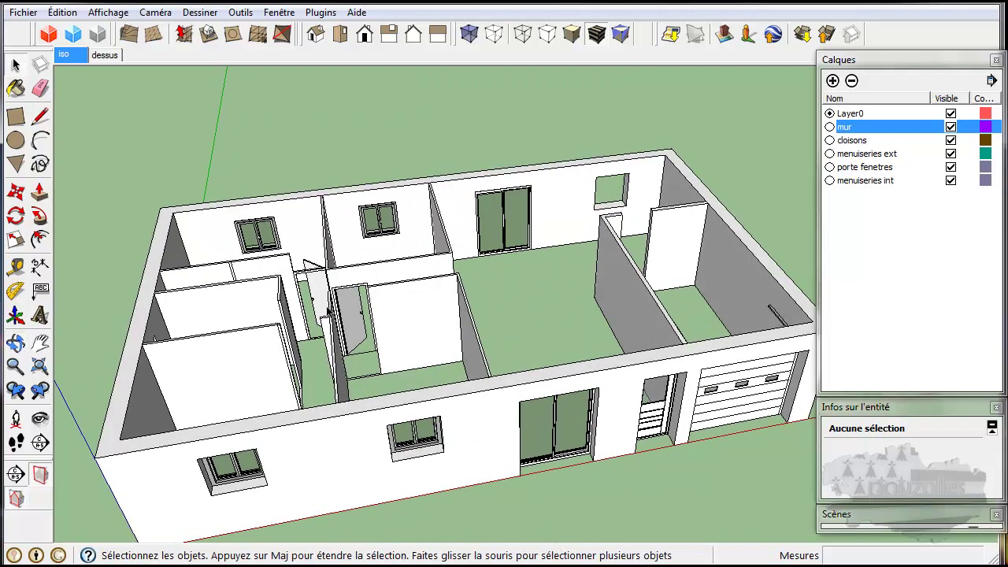
scroll(329, 303, up, 3)
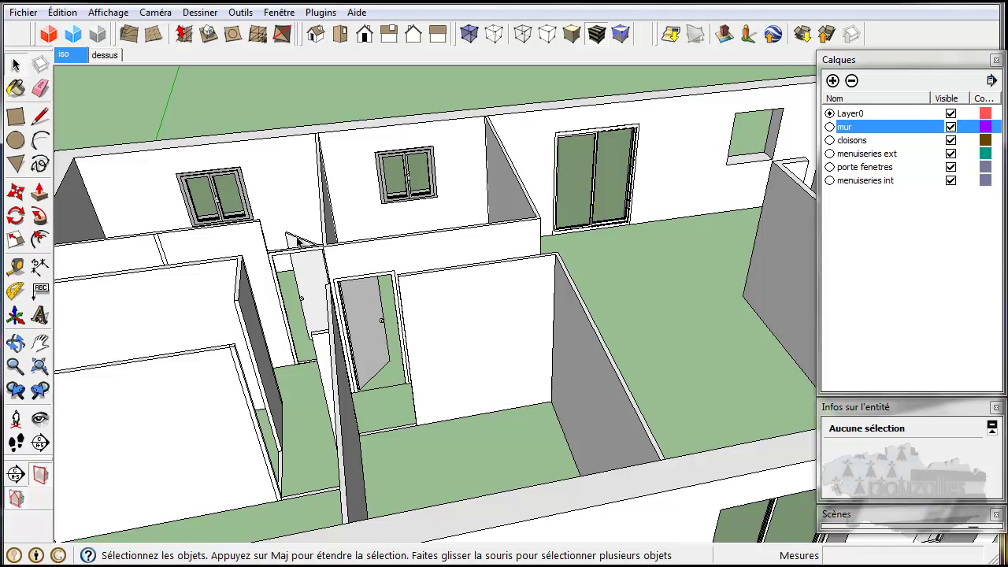
middle_drag(303, 275, 297, 307)
scroll(299, 295, down, 5)
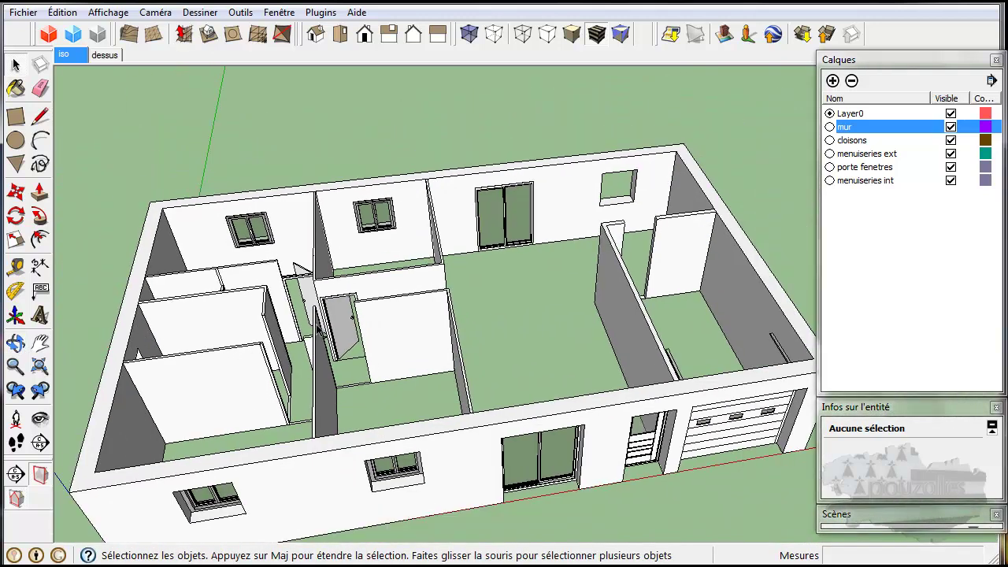